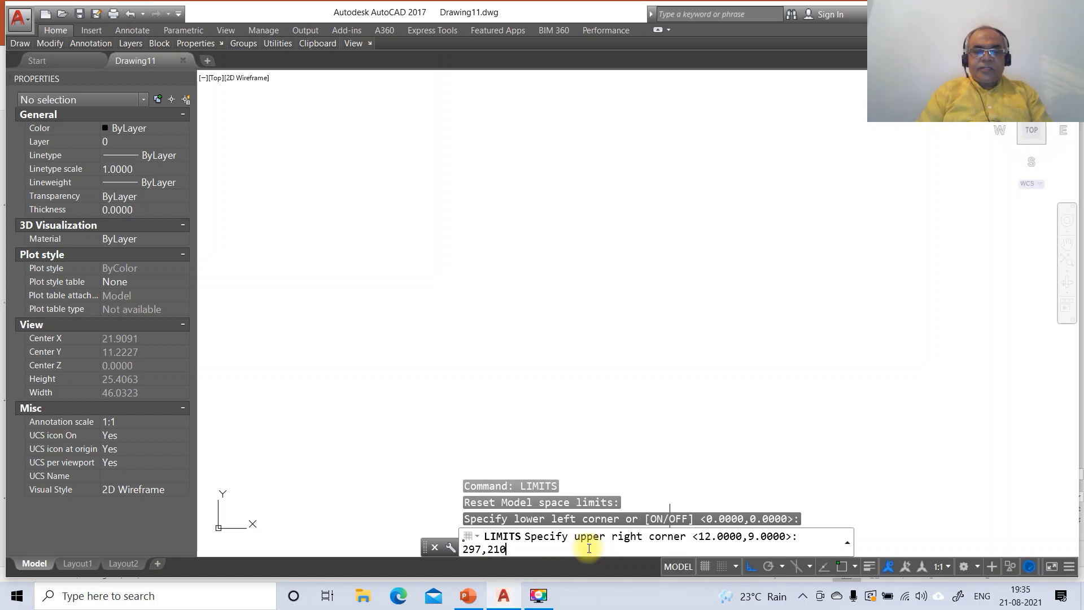
Step: Set the drawing limits' upper right corner to 297,210 and zoom to show the whole limits area
key(Return)
text(z)
key(Return)
text(a)
key(Return)
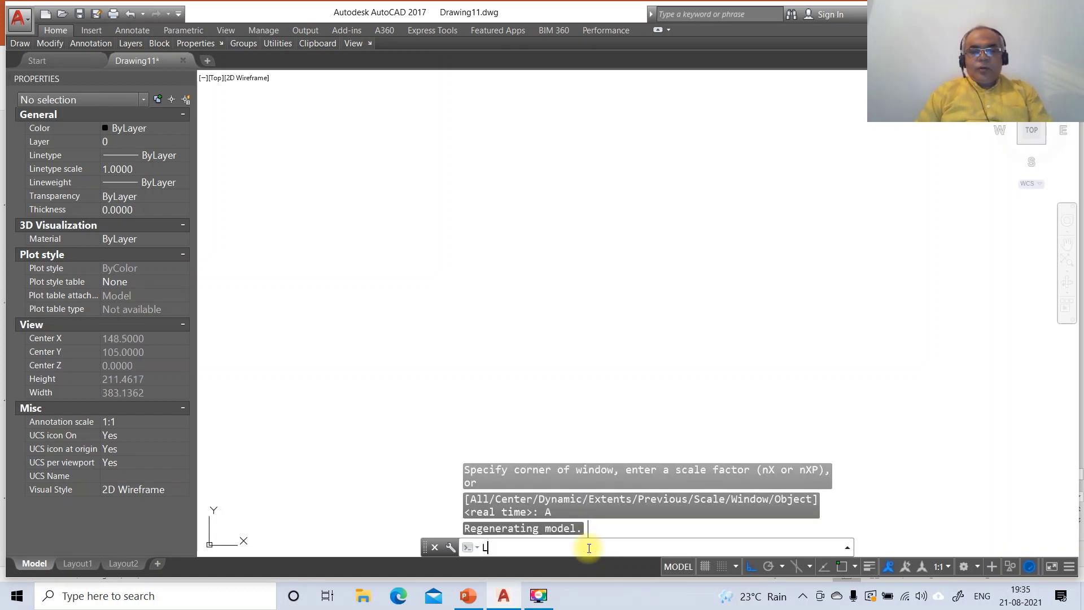
Step: Draw a closed rectangular sheet border 297 wide and 210 high with the Line command
text(l)
key(Return)
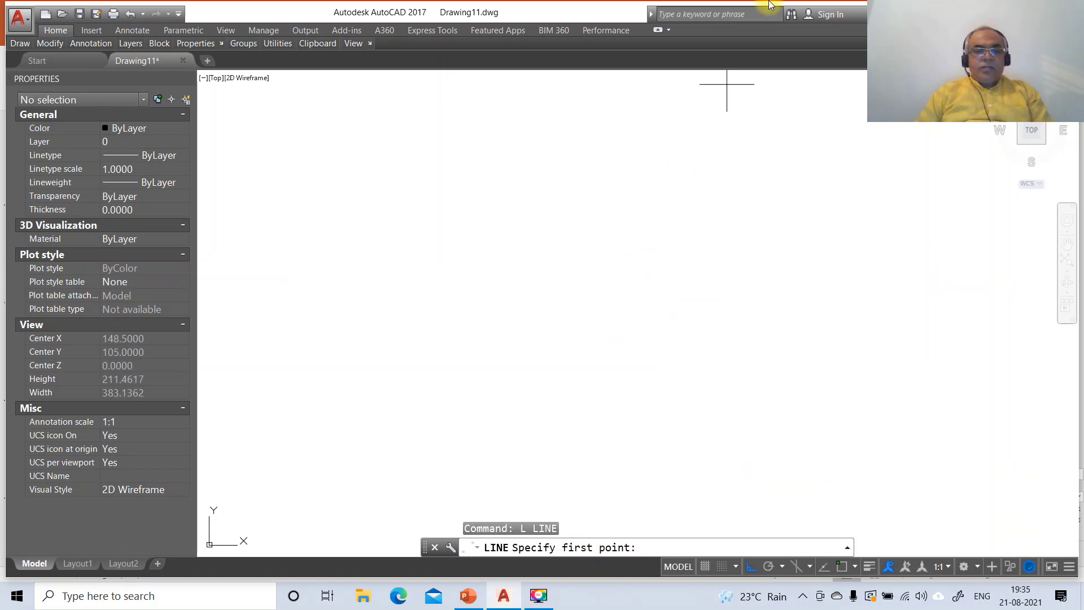
click(207, 474)
text(2)
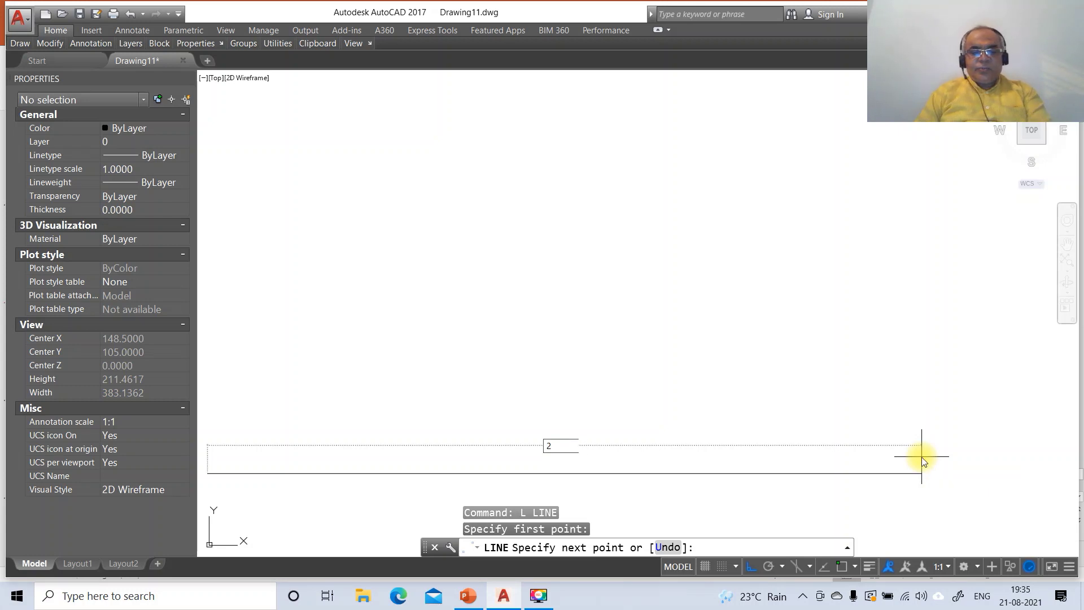
text(97)
key(Return)
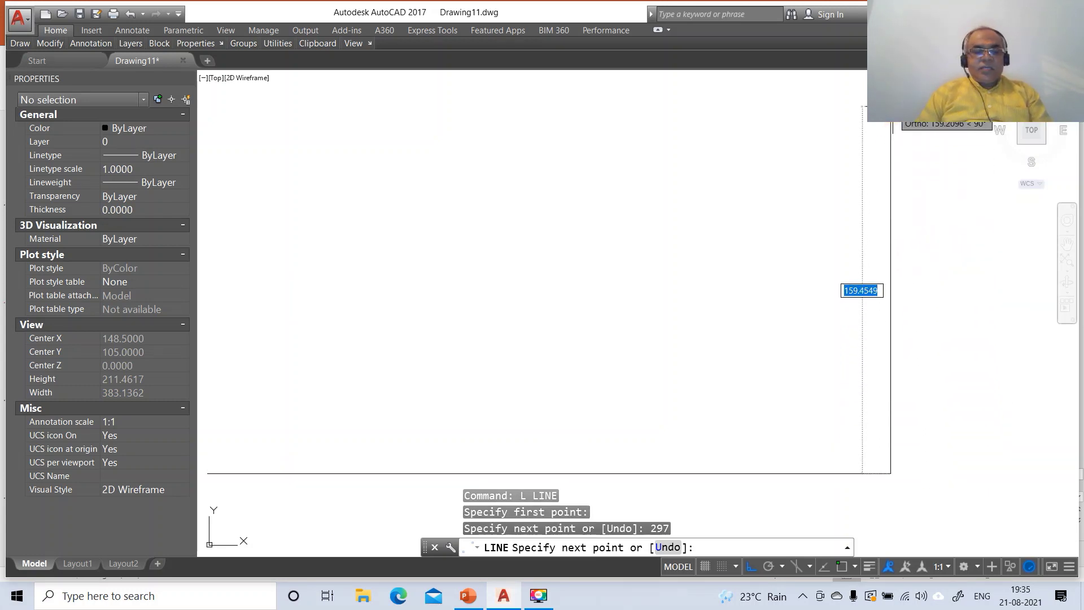
key(Return)
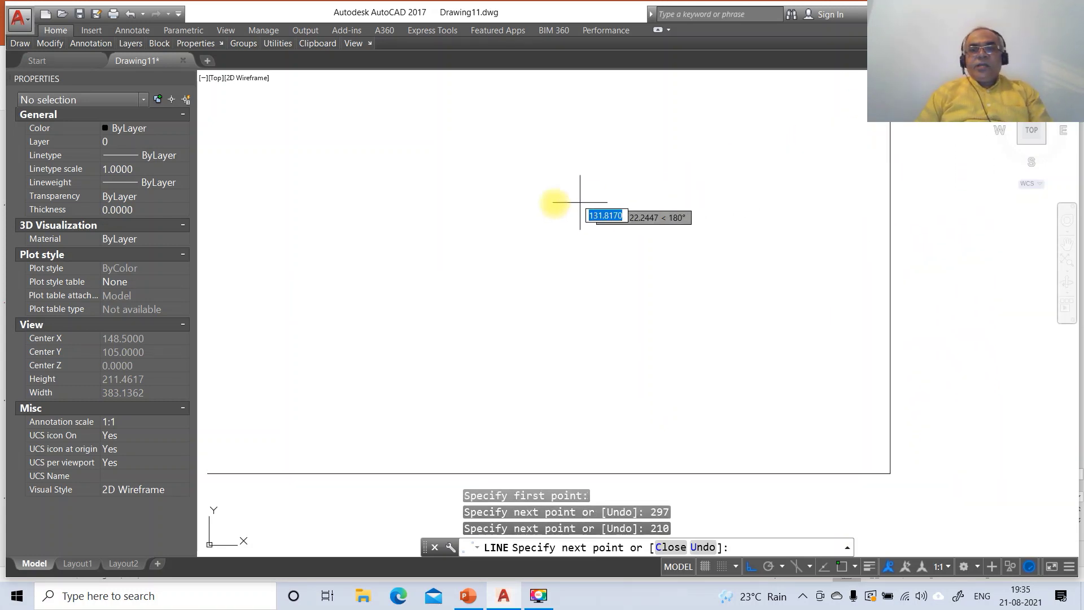
text(297)
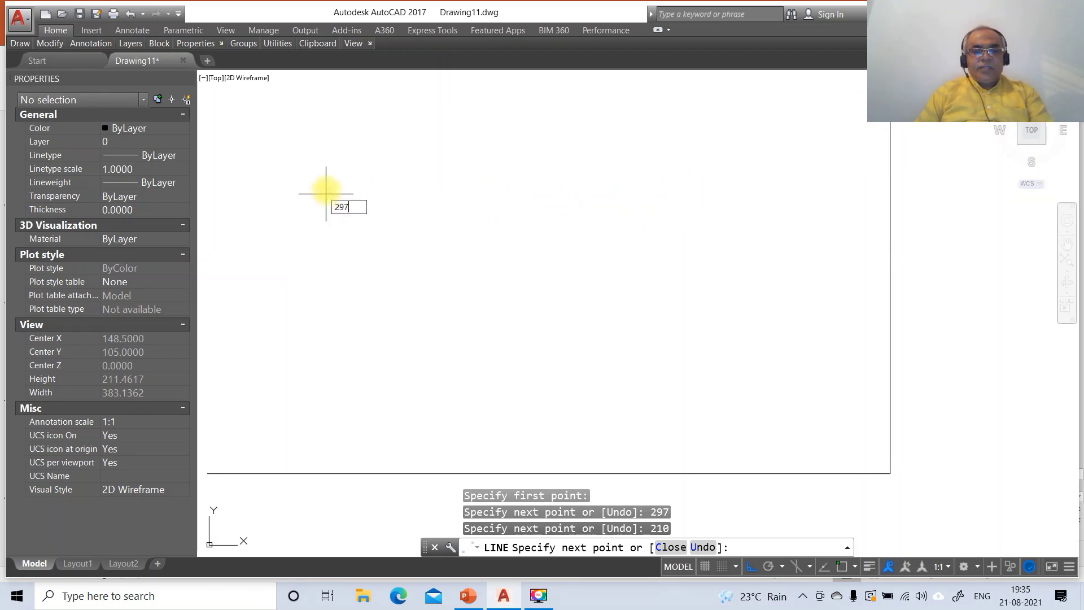
key(Return)
text(C)
key(Return)
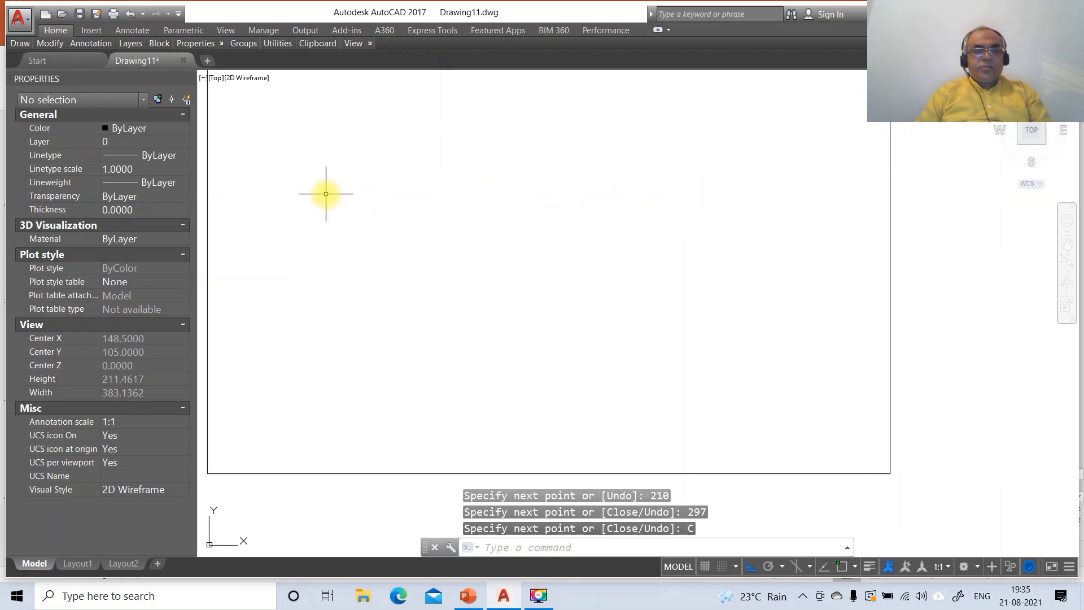
Step: Zoom out by a scale factor of .6X so the whole sheet border fits in view
text(z)
key(Return)
text(e)
key(Return)
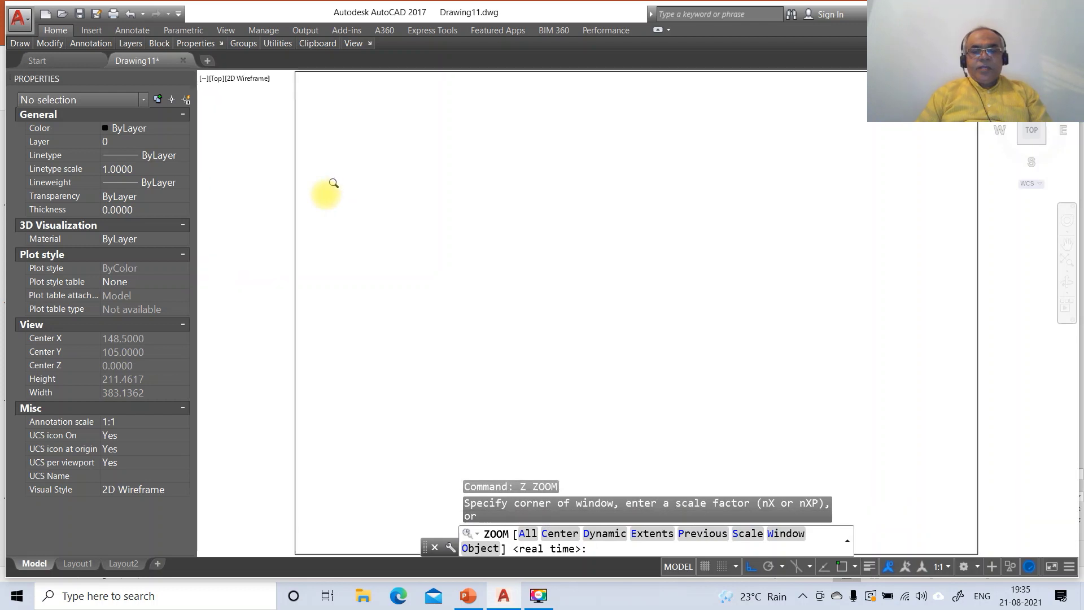
key(Return)
text(.6X)
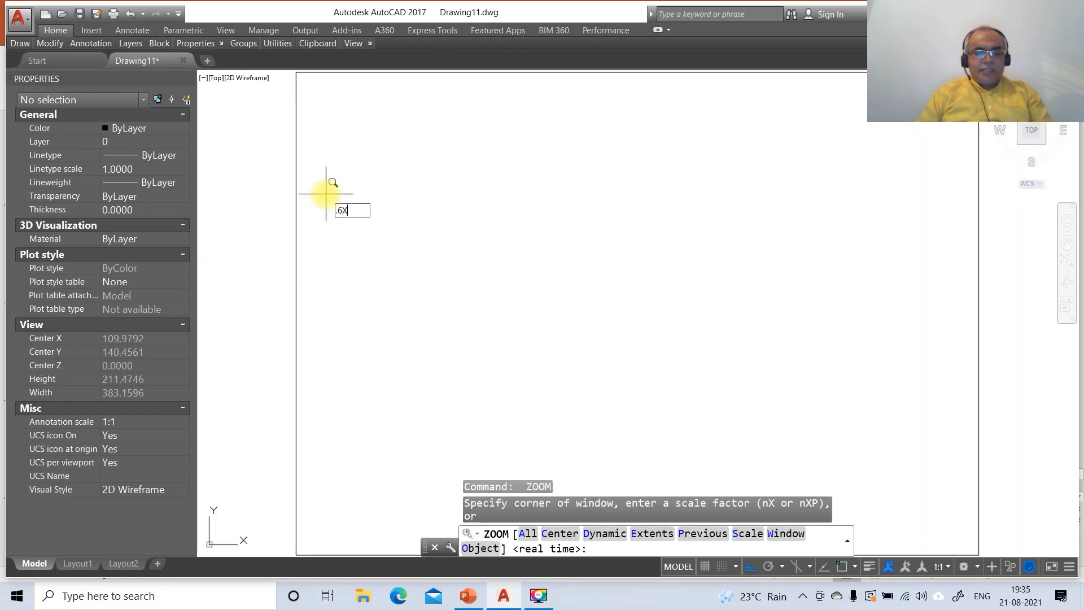
key(Return)
Step: Create three new layers named XY, FV and TV
text(L)
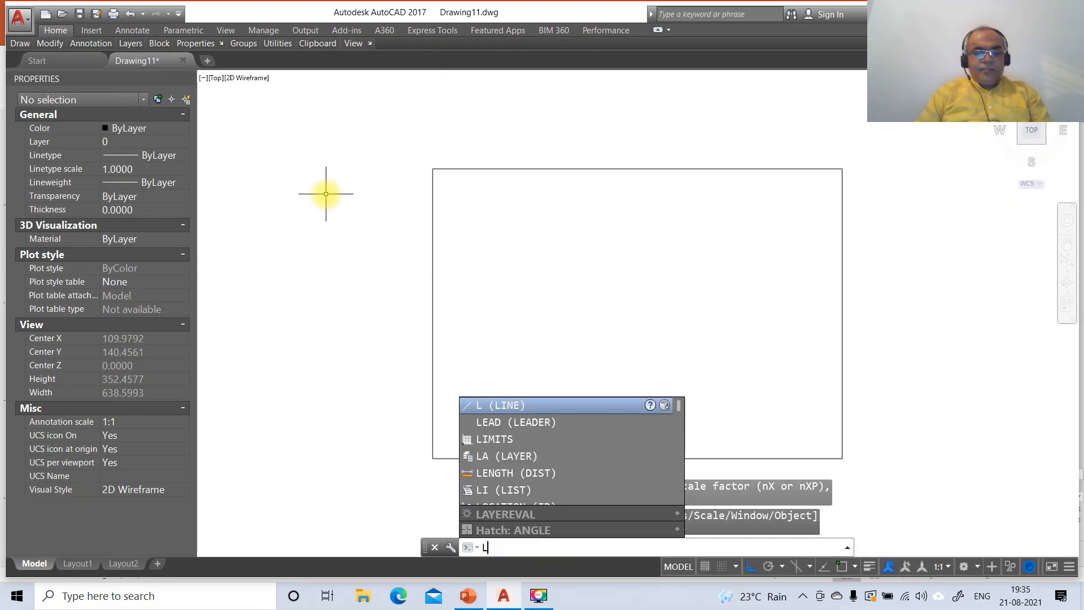
text(a)
key(Return)
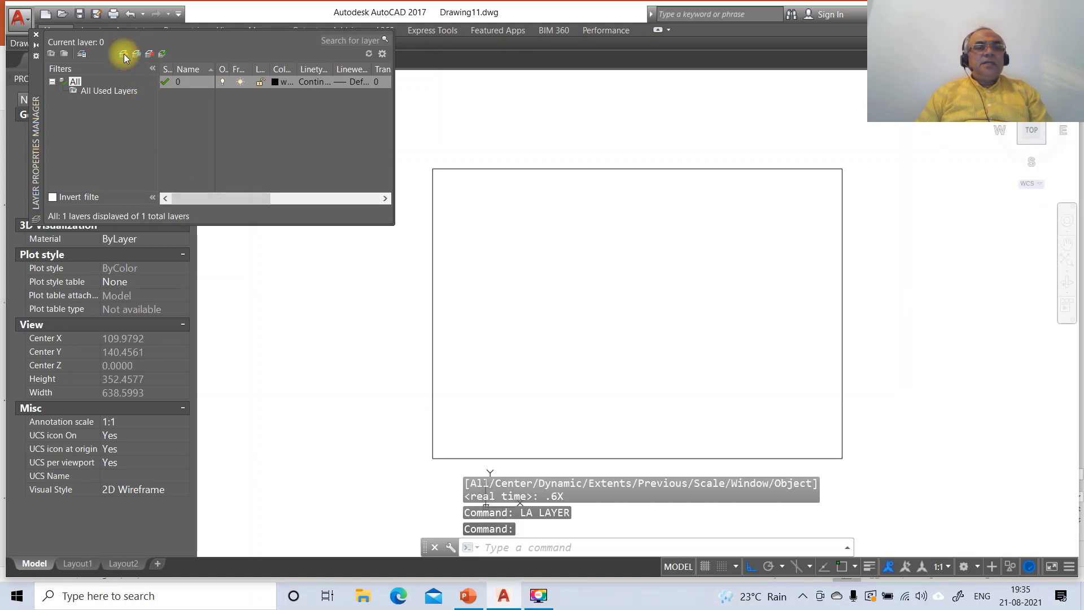
click(124, 55)
text(XY)
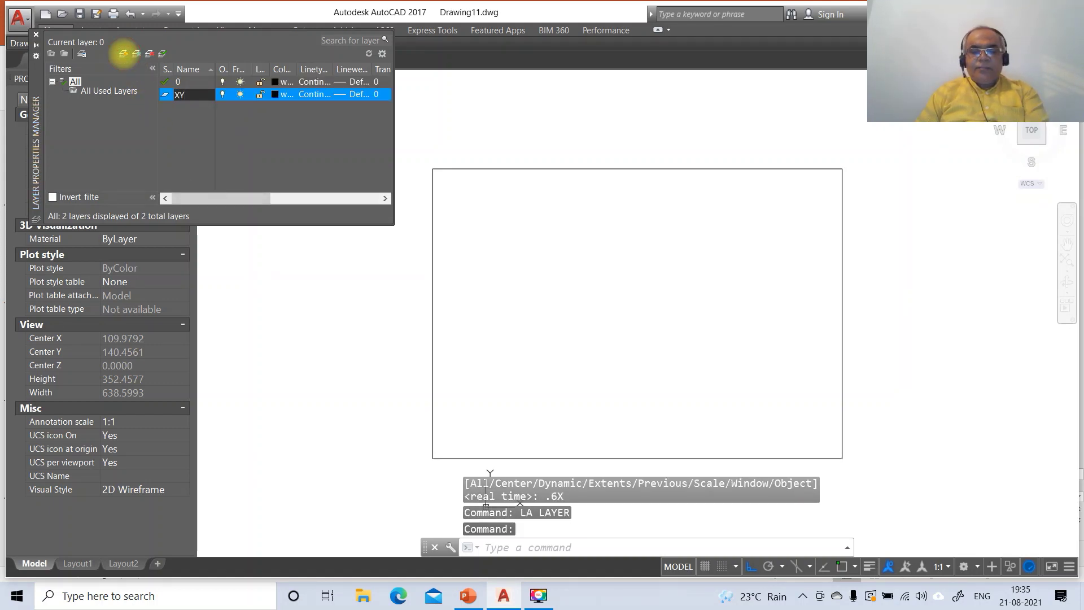
key(Return)
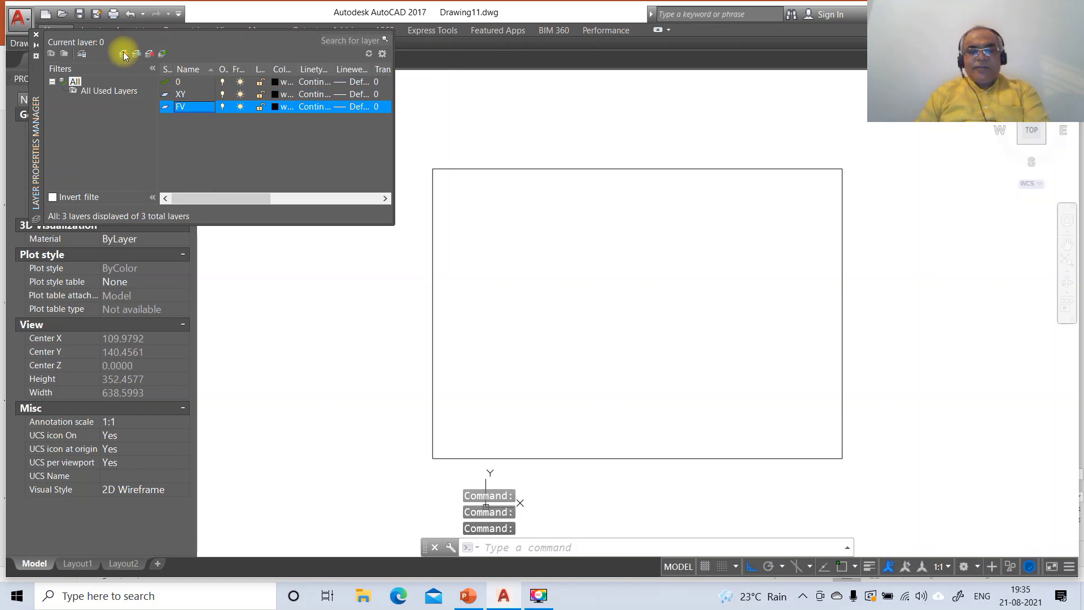
click(122, 54)
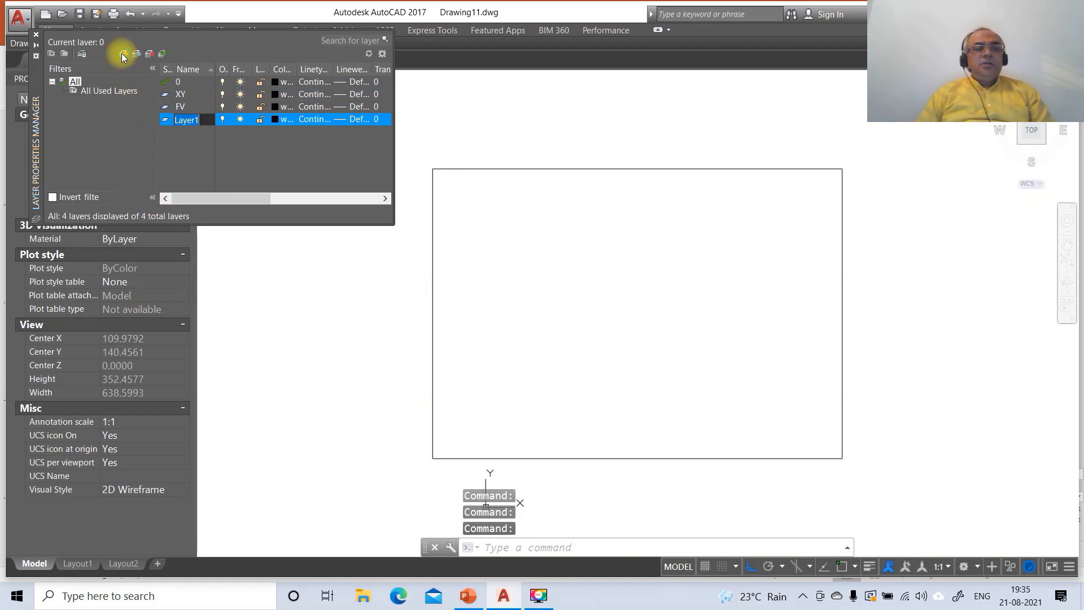
text(TV)
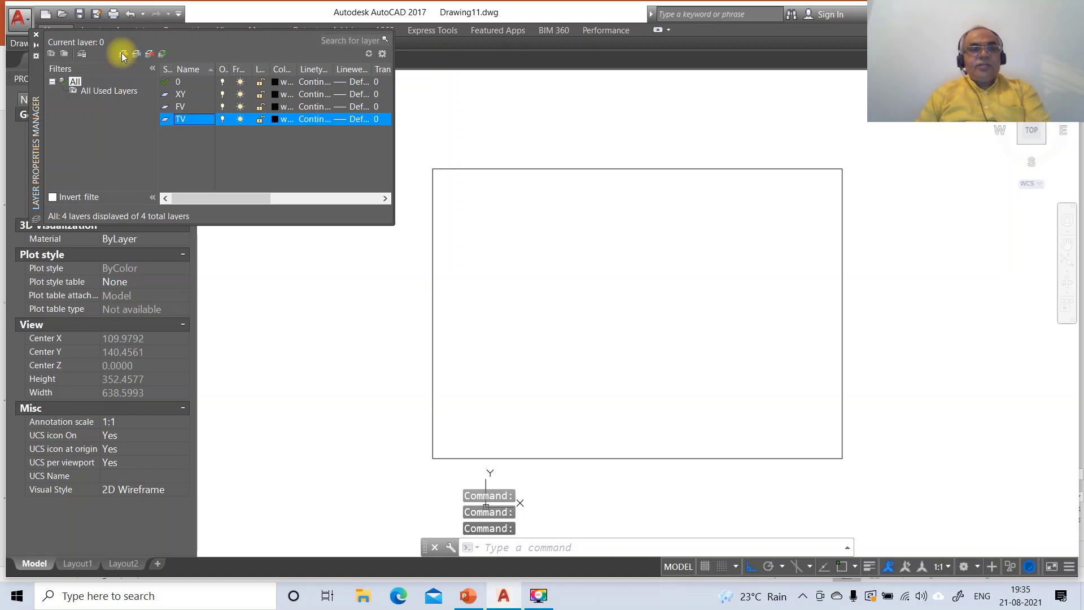
Step: Set the lineweight of layer 0 to 0.05 mm and of layer XY to 0.13 mm
click(348, 81)
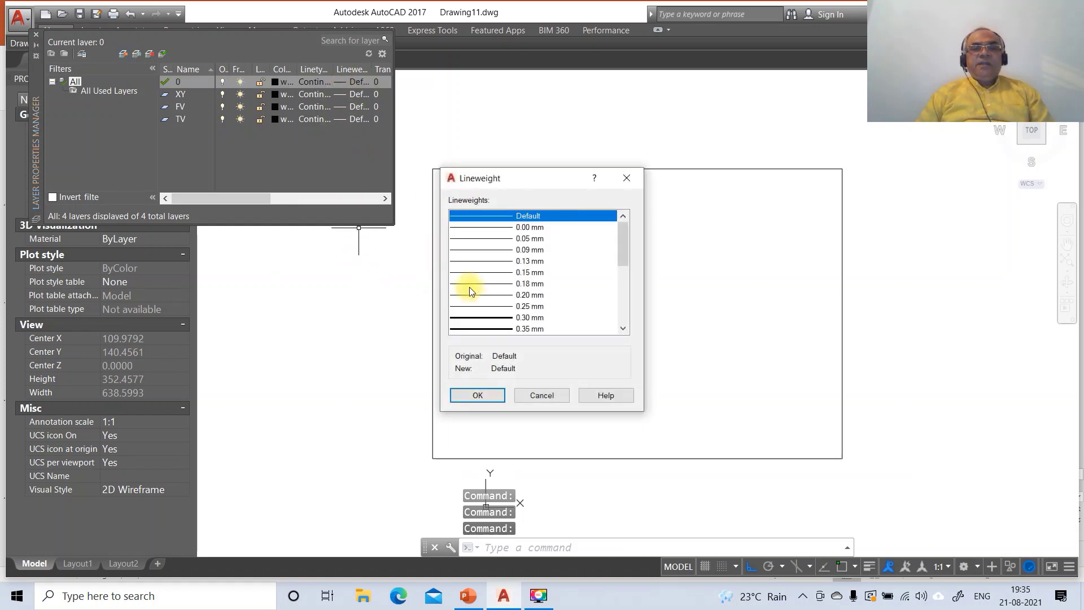
click(529, 249)
click(483, 398)
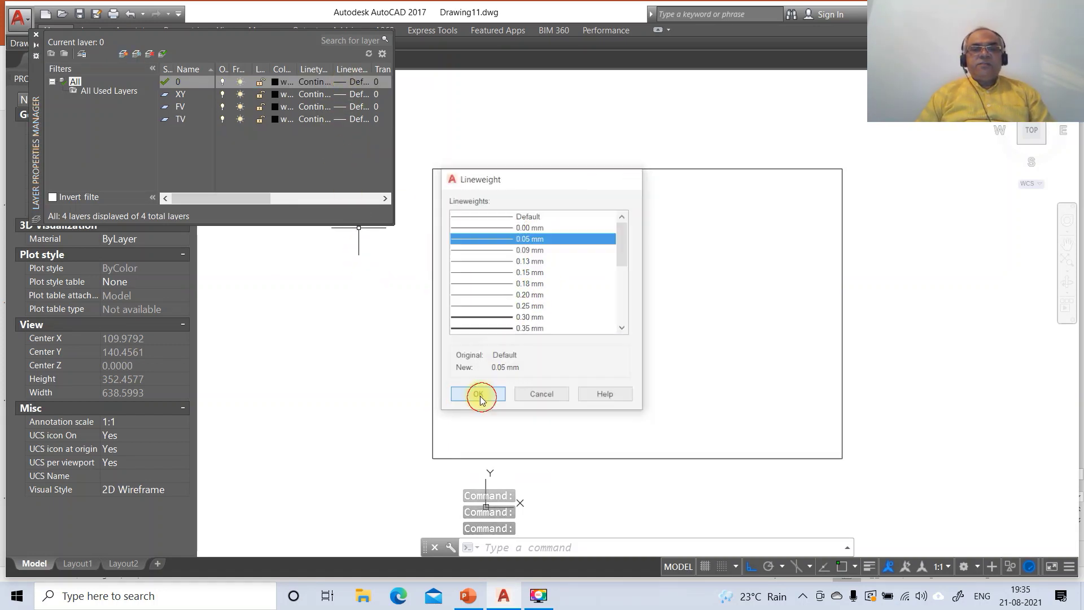
click(356, 93)
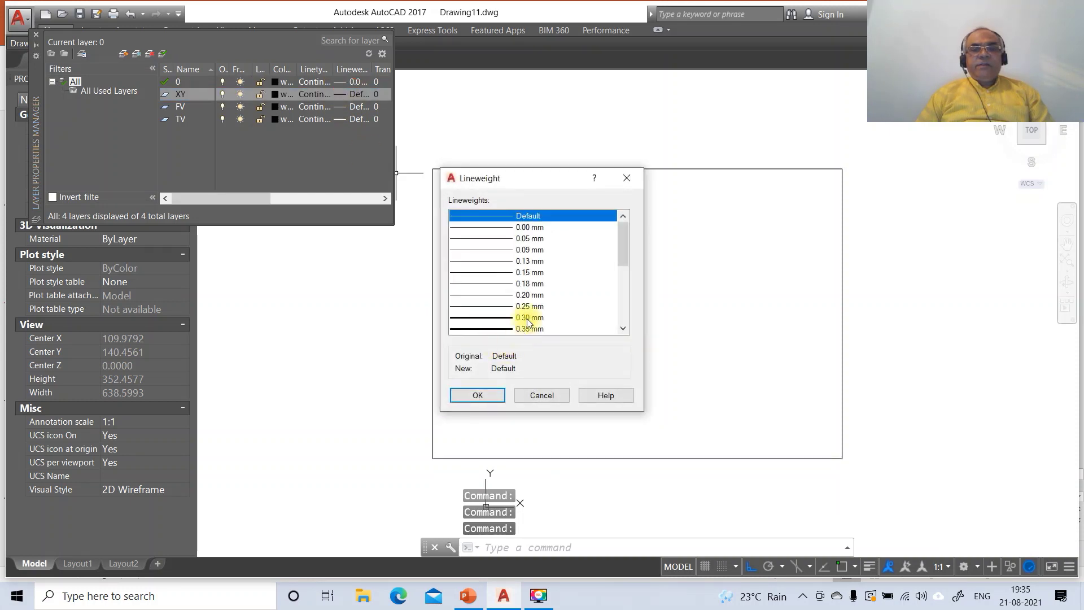
click(534, 262)
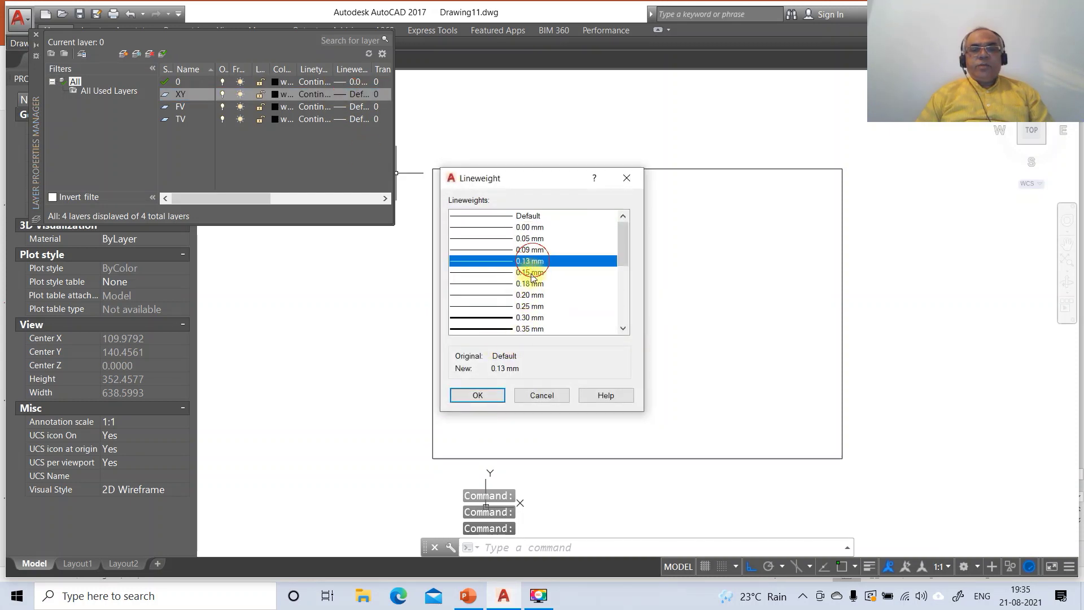
click(477, 395)
Step: Set the lineweight of layers FV and TV to 0.50 mm
click(357, 106)
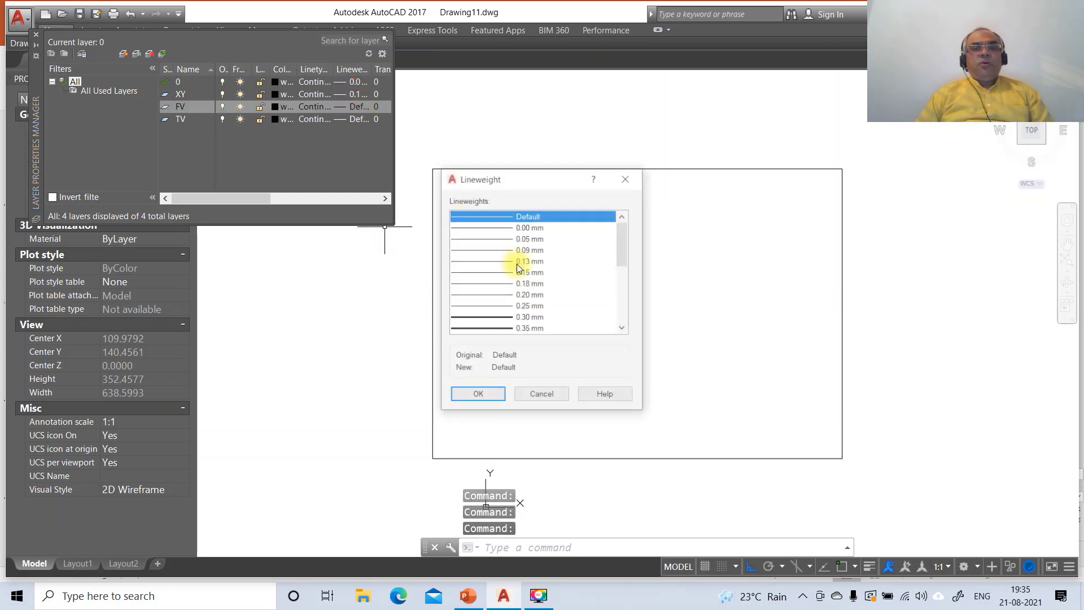
scroll(574, 330, down, 2)
click(537, 284)
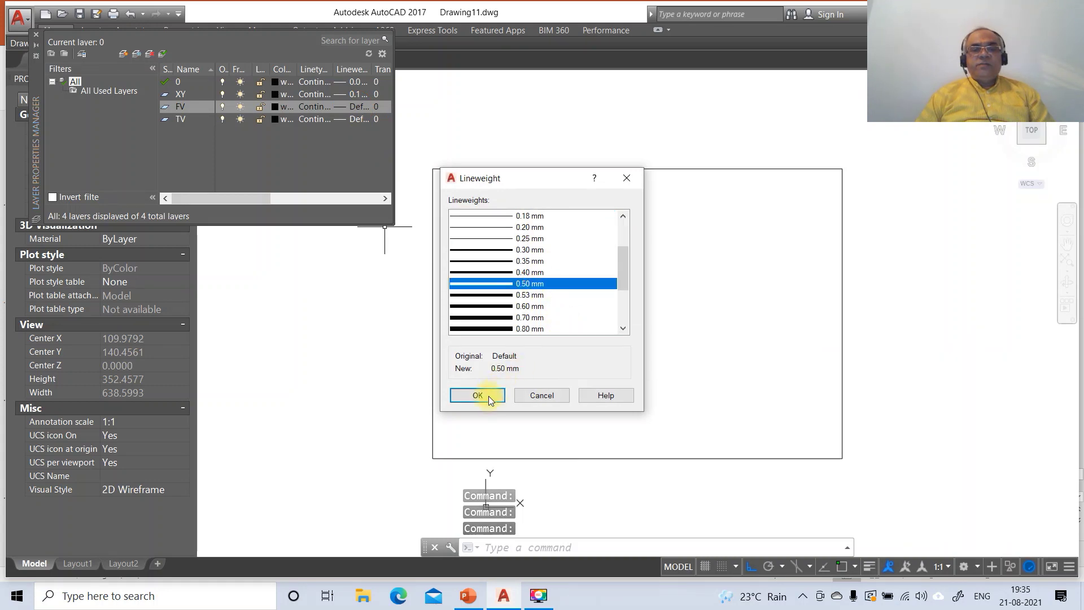
click(480, 395)
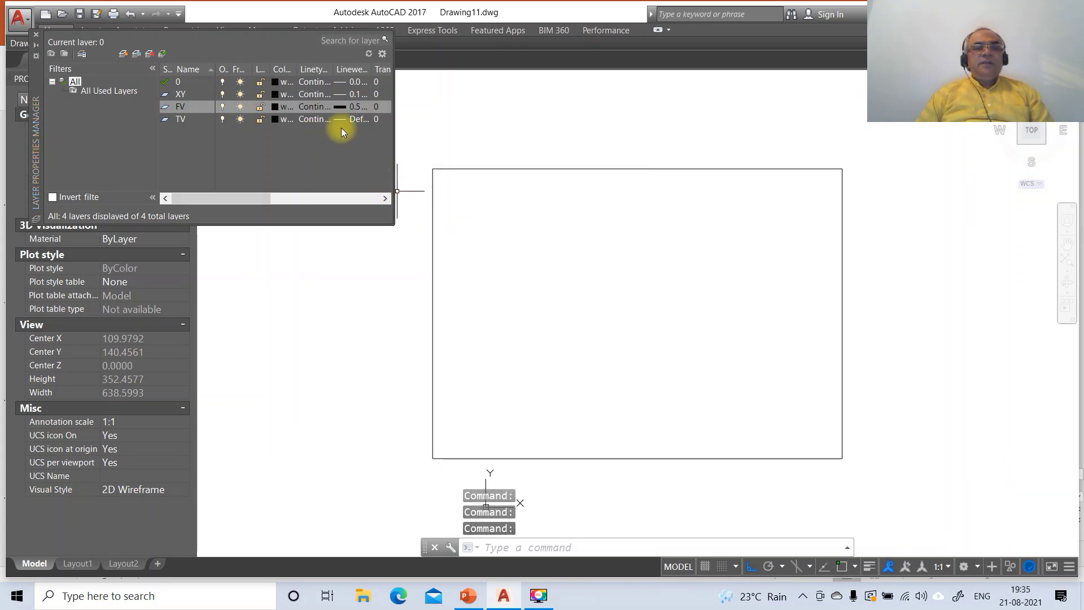
click(356, 119)
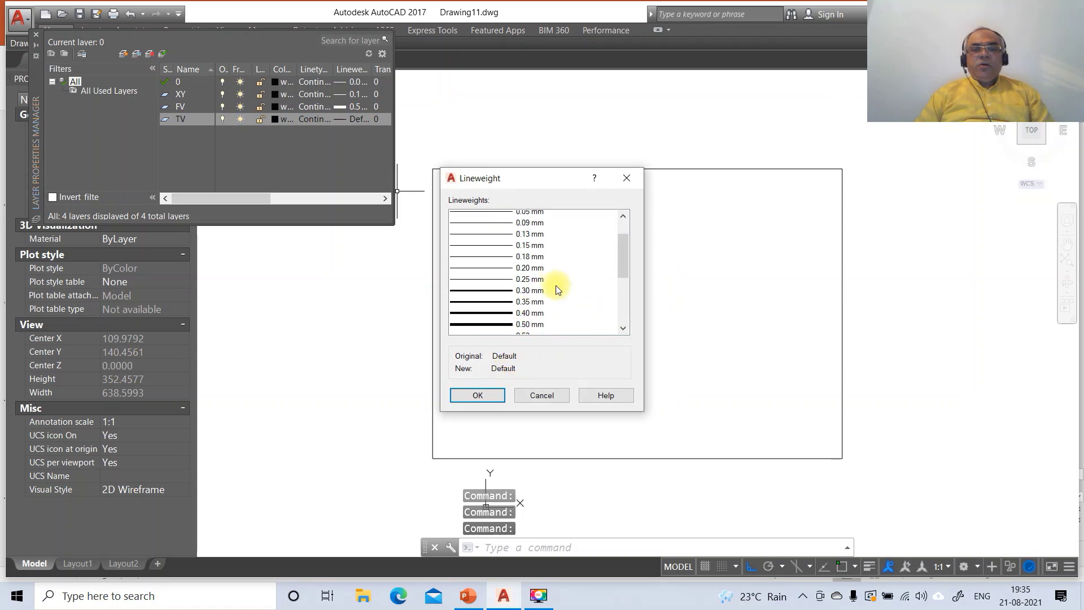
scroll(551, 291, down, 2)
click(531, 249)
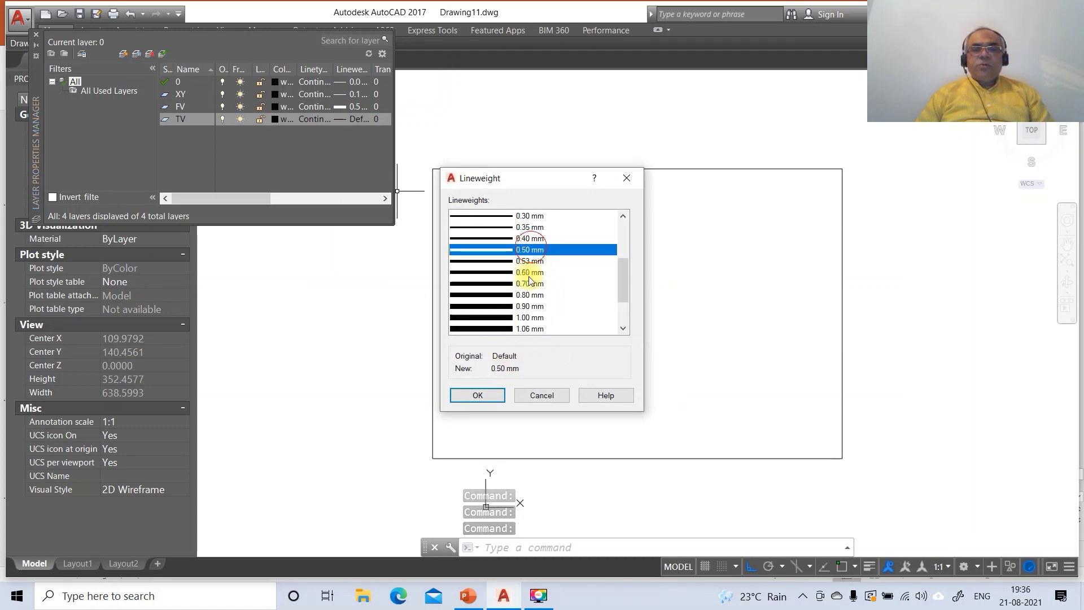
click(480, 396)
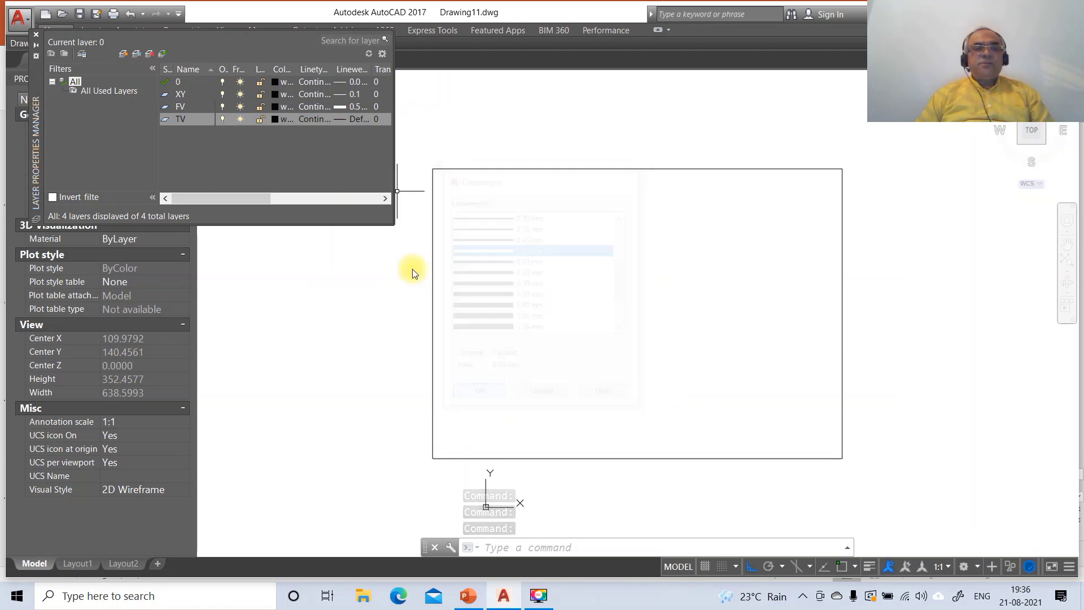
Step: Assign magenta to layer TV and blue to layer FV, and close the layer manager
click(275, 120)
click(491, 328)
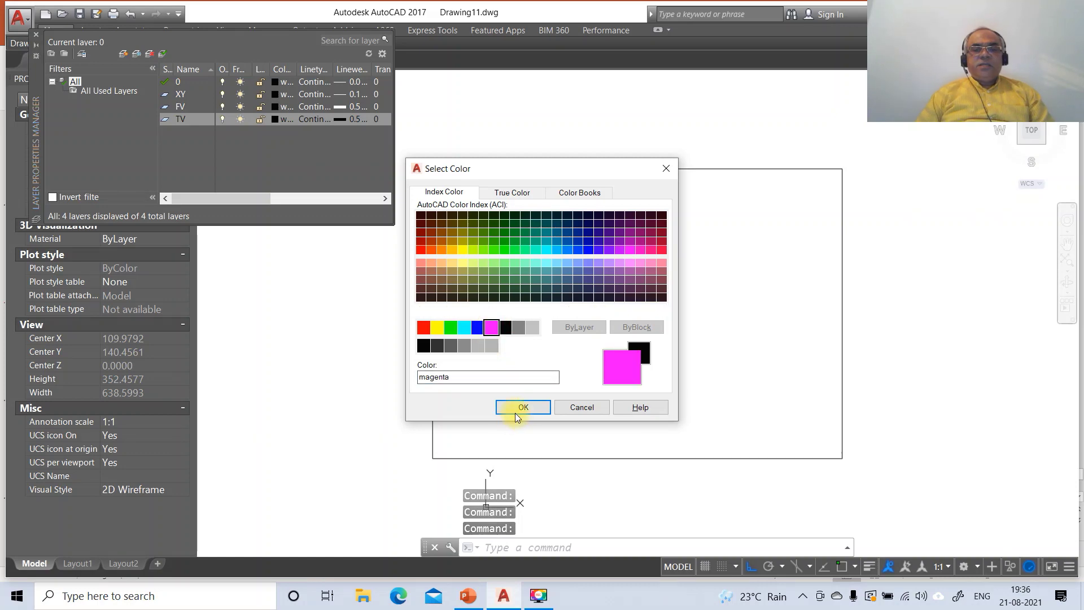
click(515, 415)
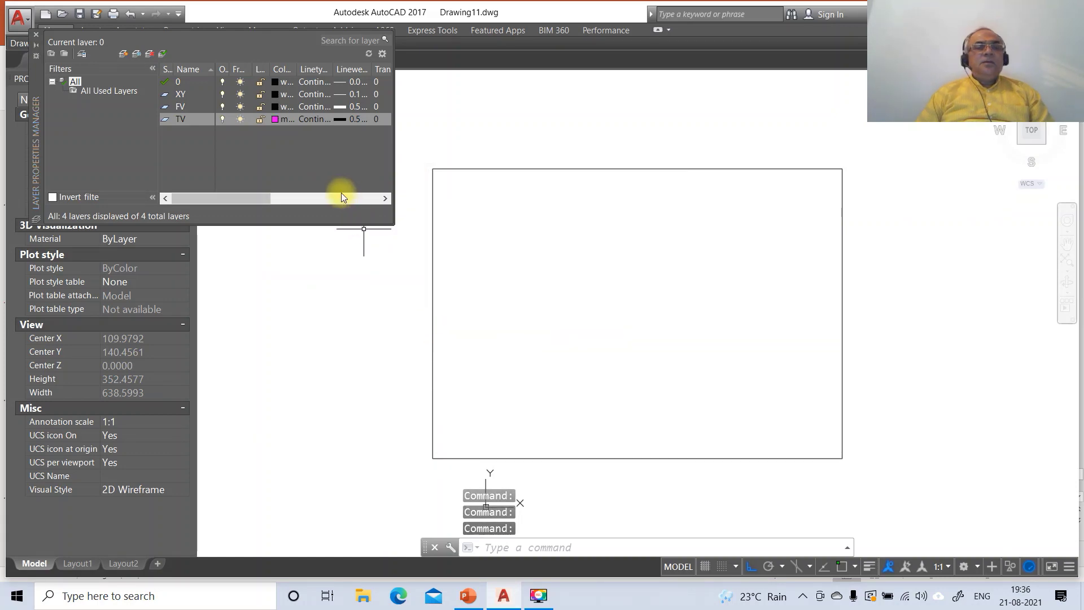
click(276, 109)
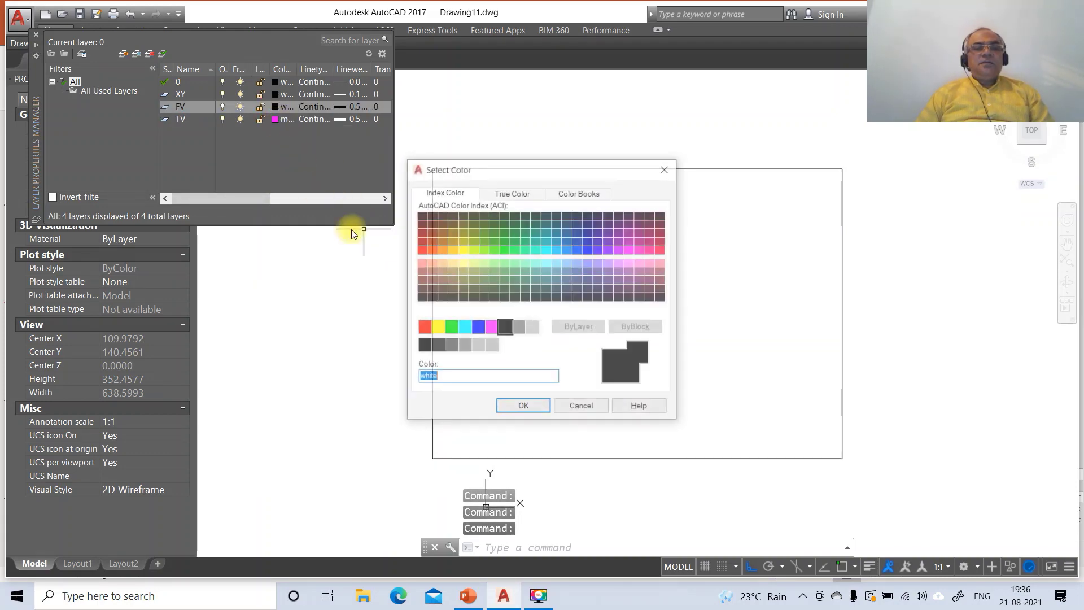
click(483, 332)
click(531, 407)
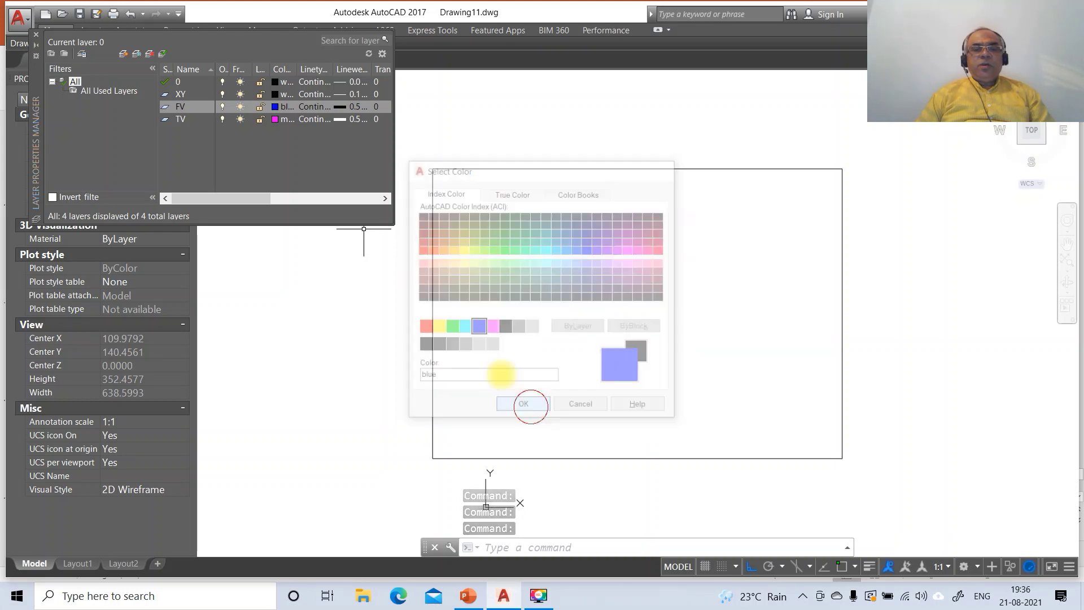
click(35, 39)
Step: Check the 2D analysis slide in PowerPoint, return to AutoCAD and draw a circle of diameter 50 in the left half of the border
click(468, 596)
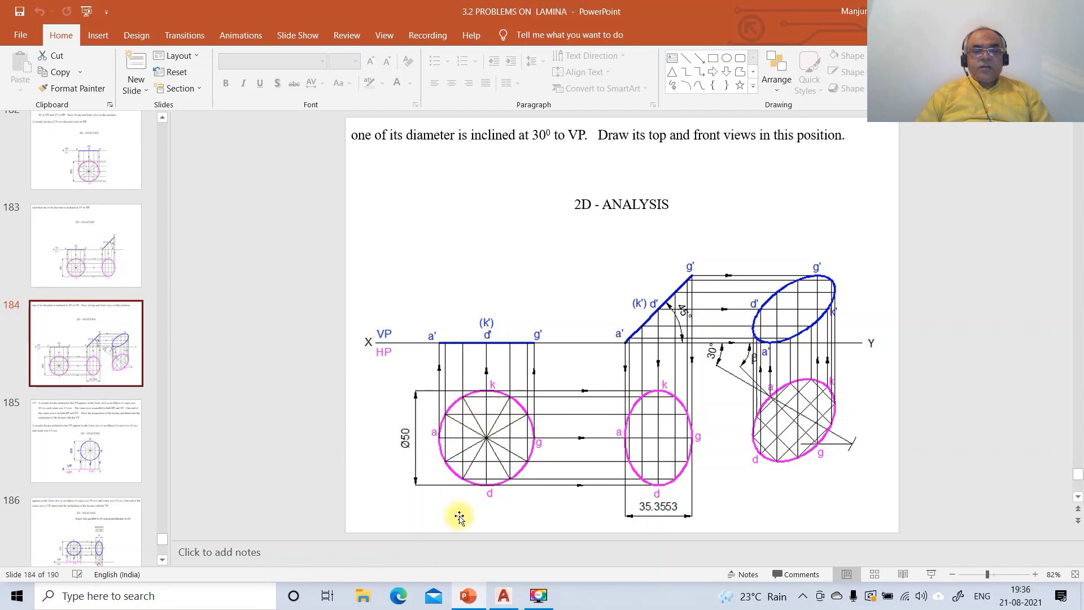
click(500, 599)
text(C)
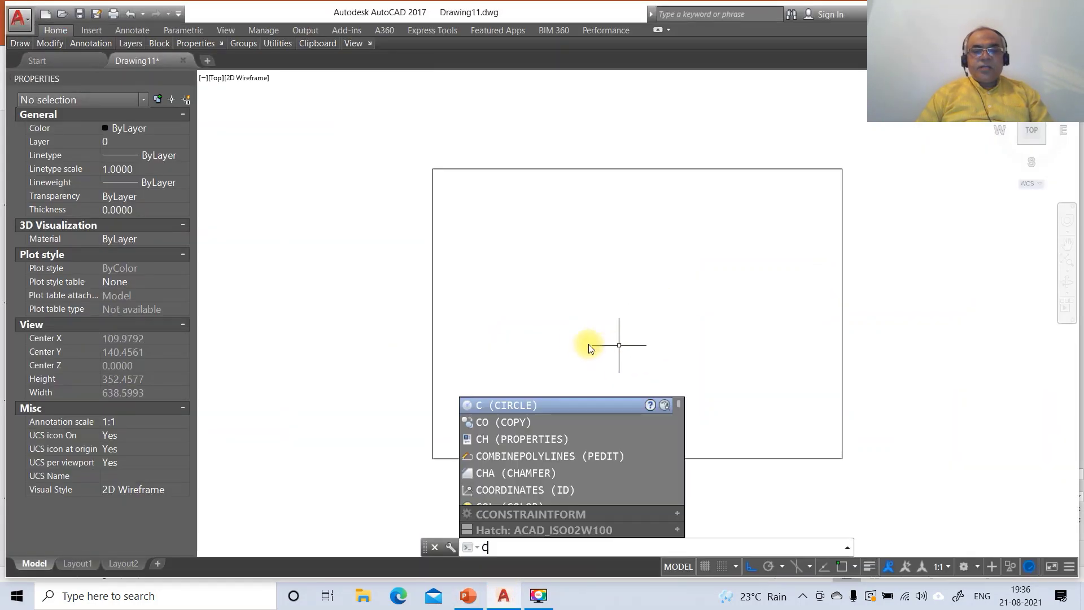
key(Return)
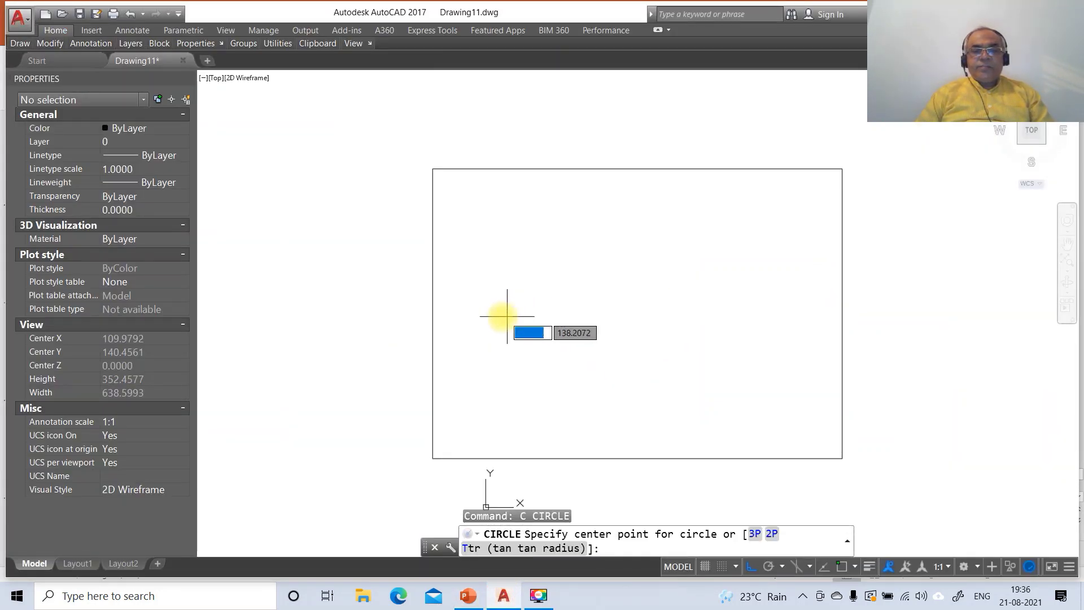
click(530, 323)
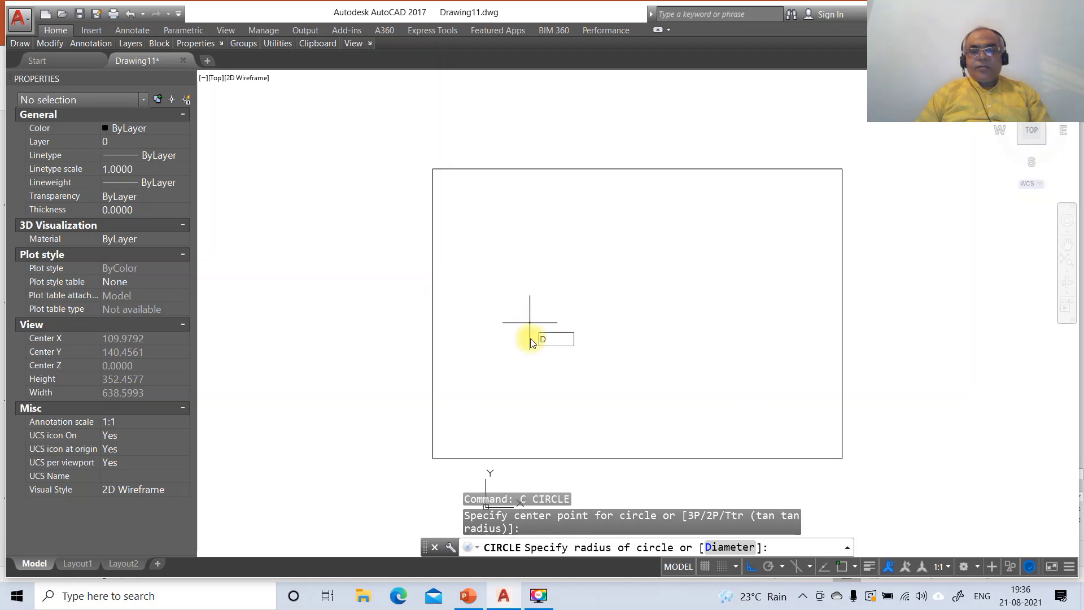
text(D)
key(Return)
text(5)
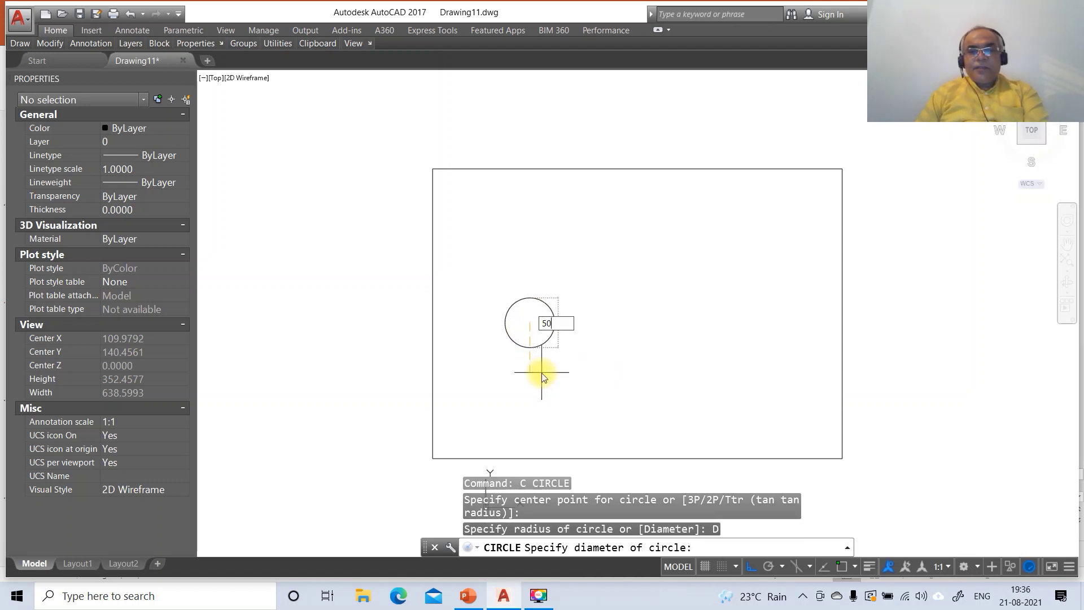
text(0)
key(Return)
Step: Set the point display mode (PDMODE) to 3
text(P)
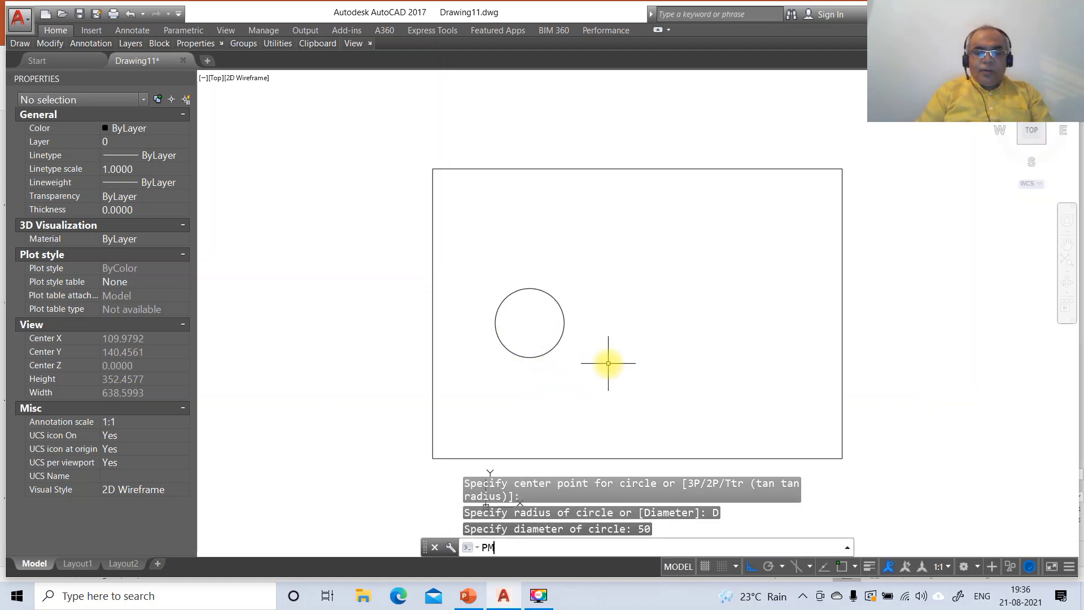
text(DMODE)
key(Return)
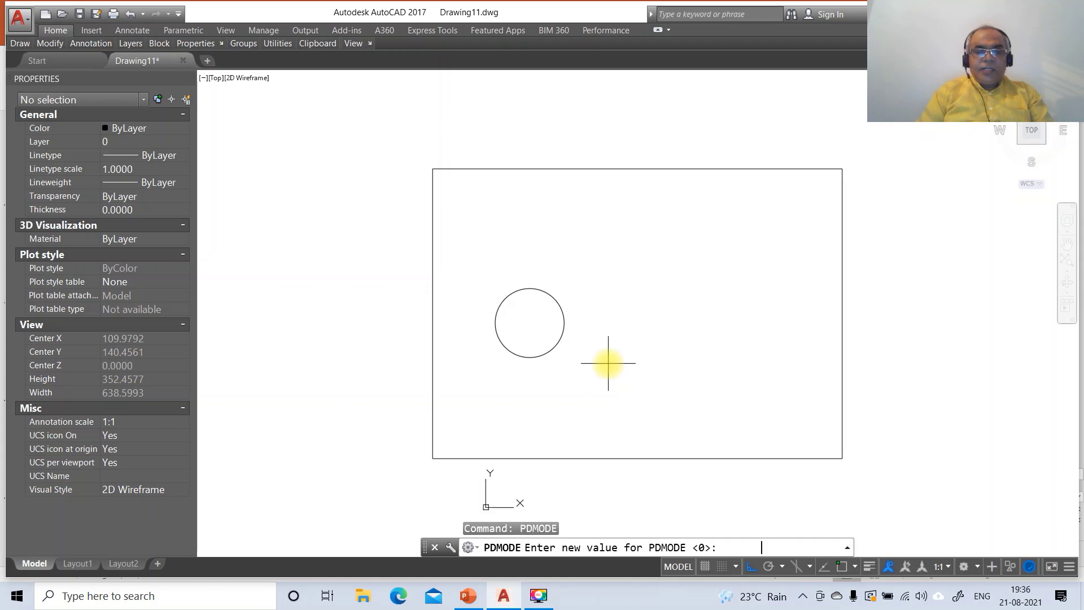
key(Return)
Step: Divide the 50 mm circle into 12 equal segments with point markers
text(D)
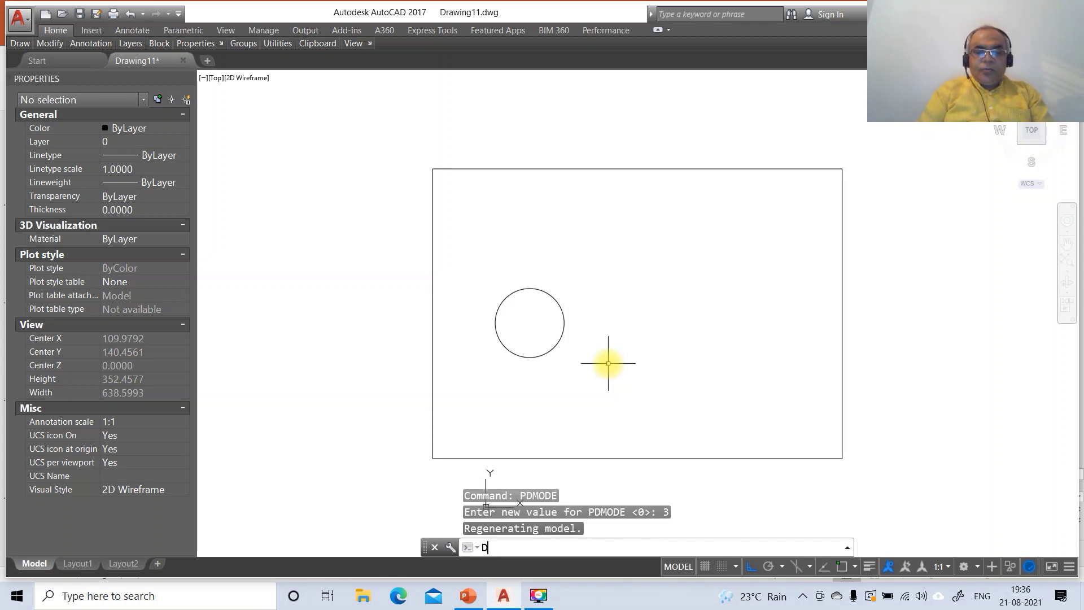
text(IVIDE)
key(Return)
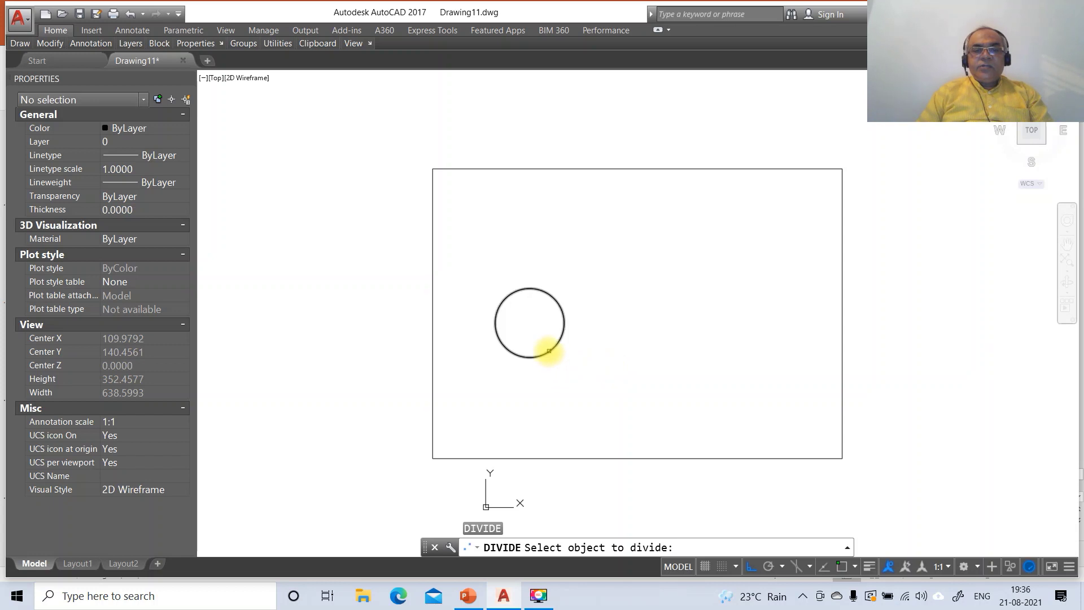
click(549, 351)
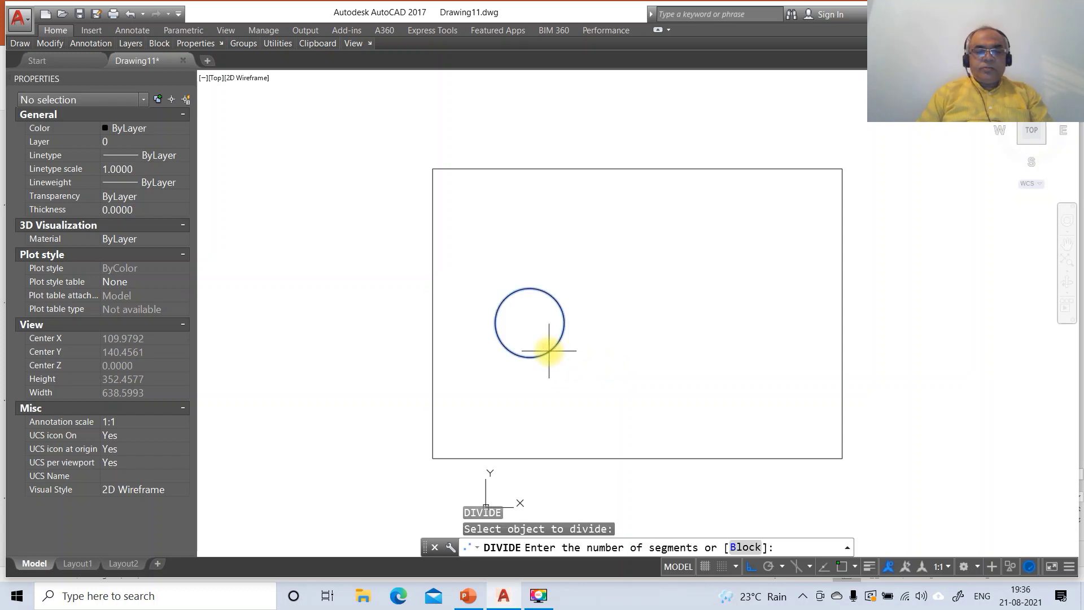
key(Return)
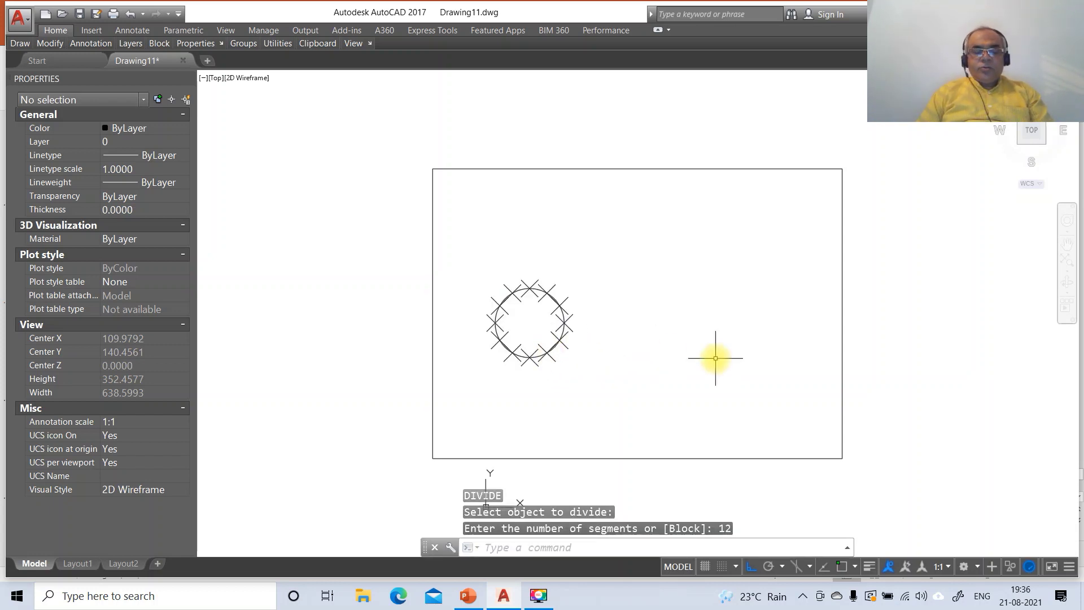
Step: Draw a horizontal line a short distance above the circle, extending past both of its sides
text(L)
key(Return)
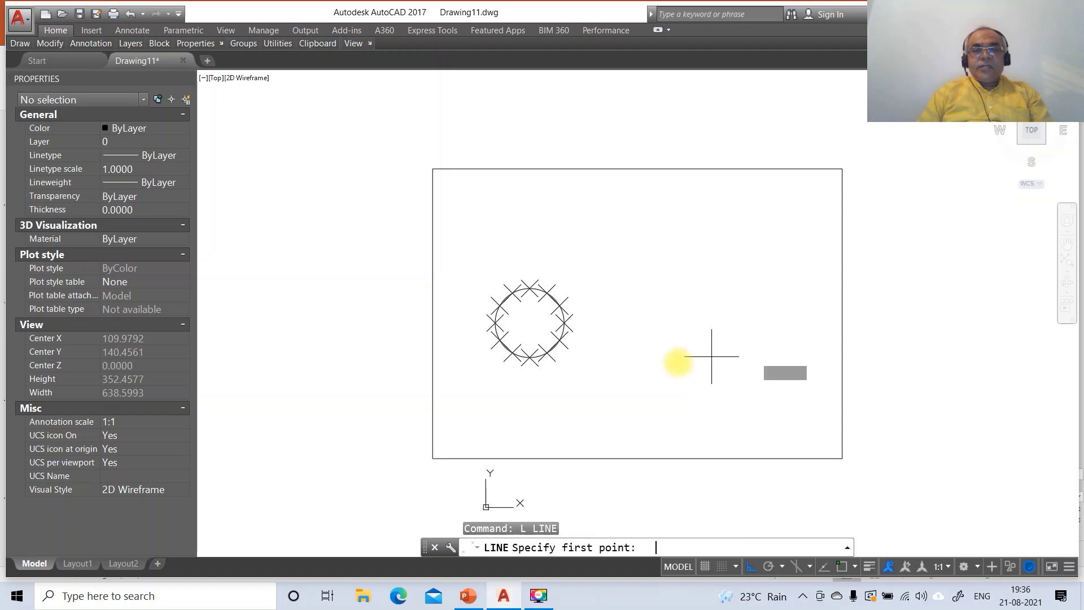
click(472, 255)
click(589, 275)
Step: Draw a vertical projector from the circle's lowest division point, perpendicular to the horizontal line above
text(Z)
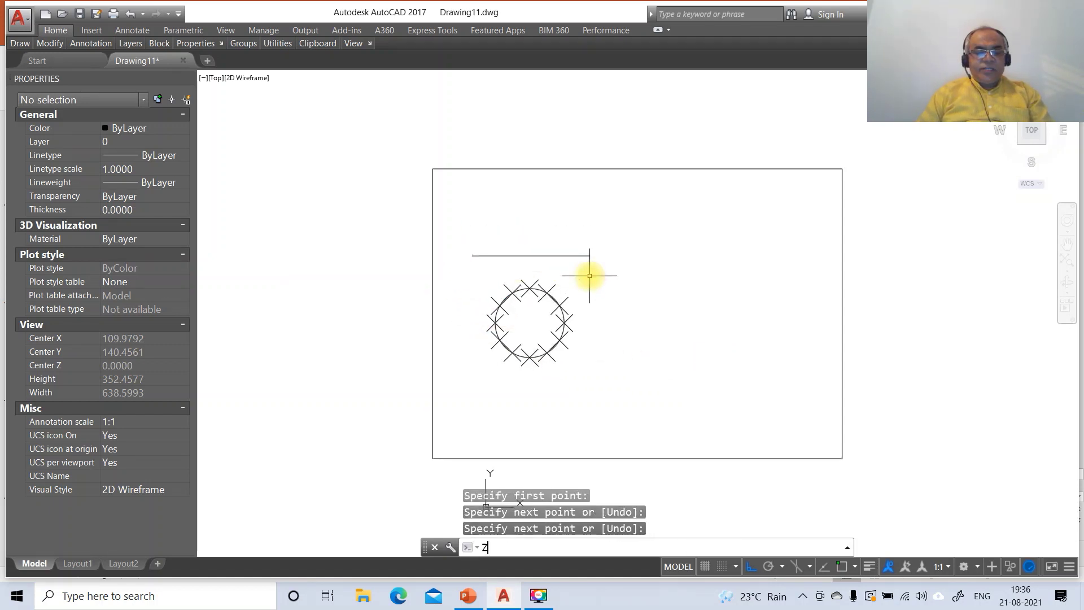
key(Return)
text(W)
key(Return)
click(442, 226)
click(706, 418)
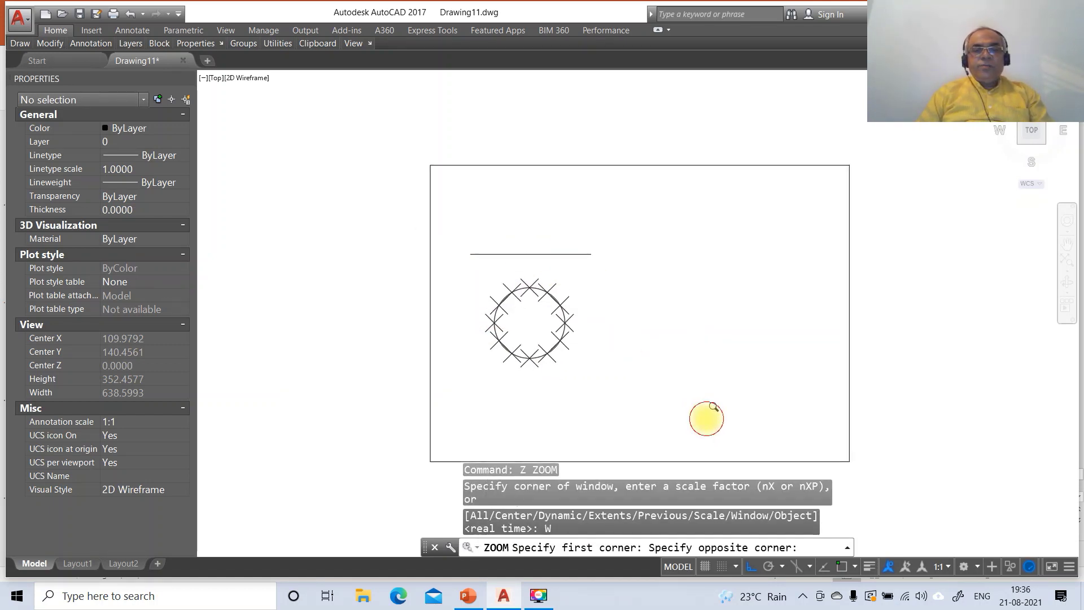
text(L)
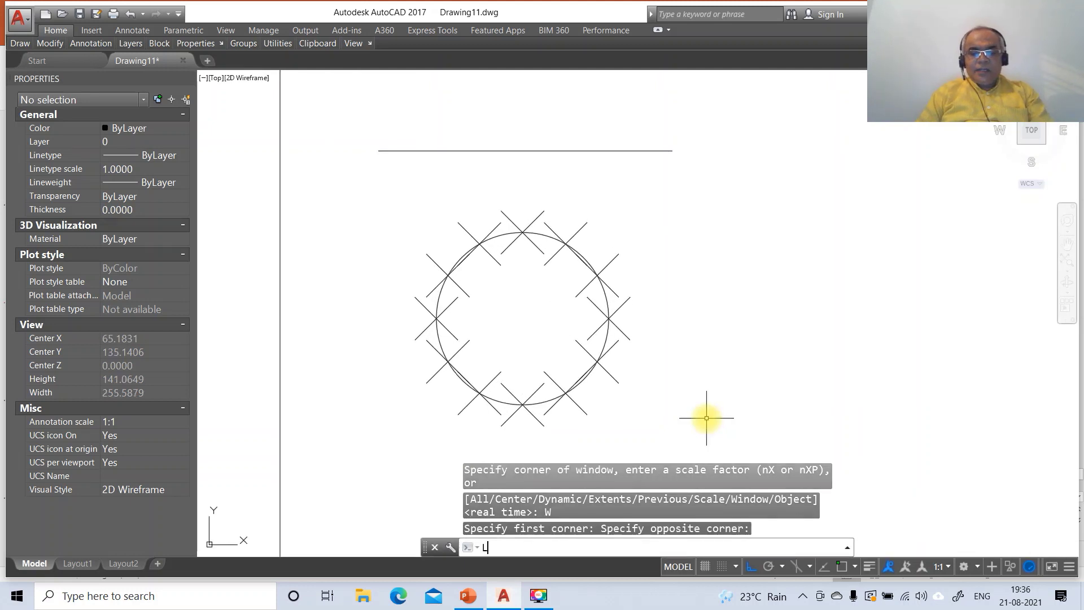
key(Return)
text(NOD)
key(Return)
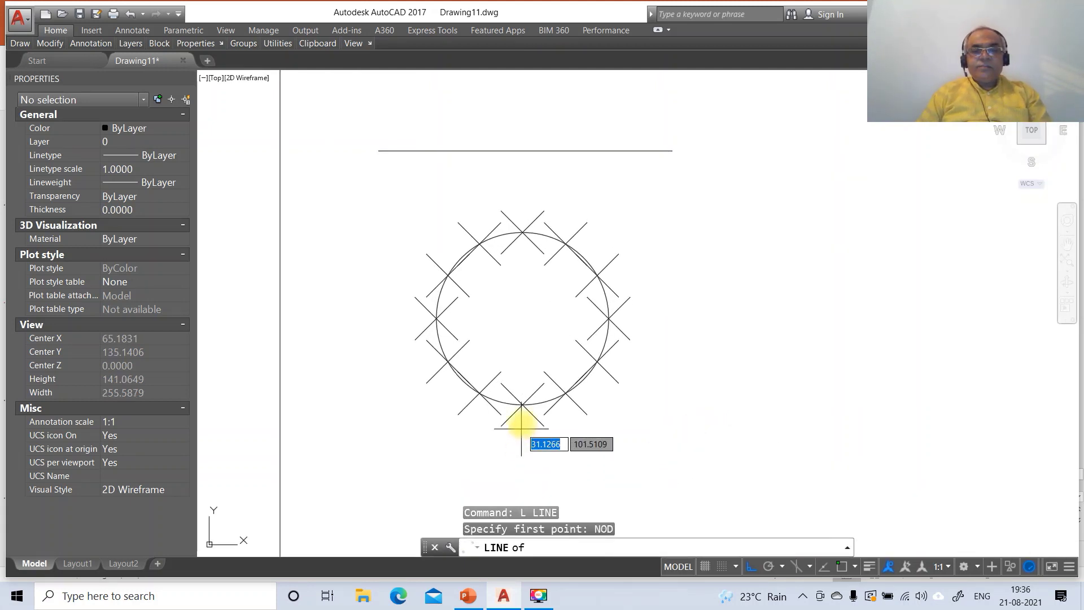
click(523, 405)
text(PER)
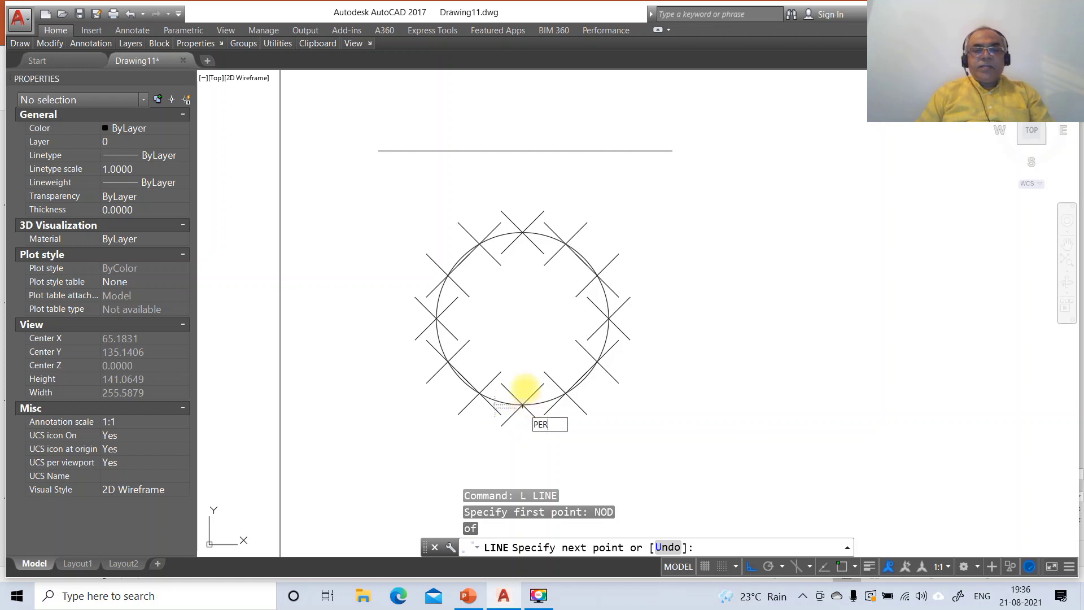
key(Return)
click(546, 150)
key(Return)
Step: Draw a projector from the first division point left of the circle's lowest one, perpendicular to the horizontal line
key(Return)
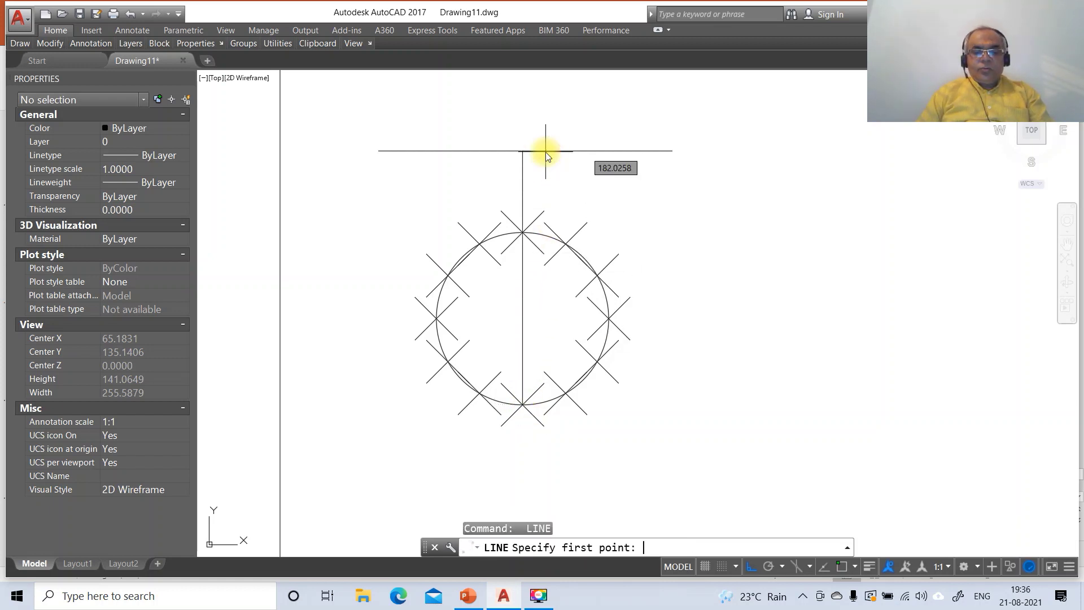
text(NOD)
key(Return)
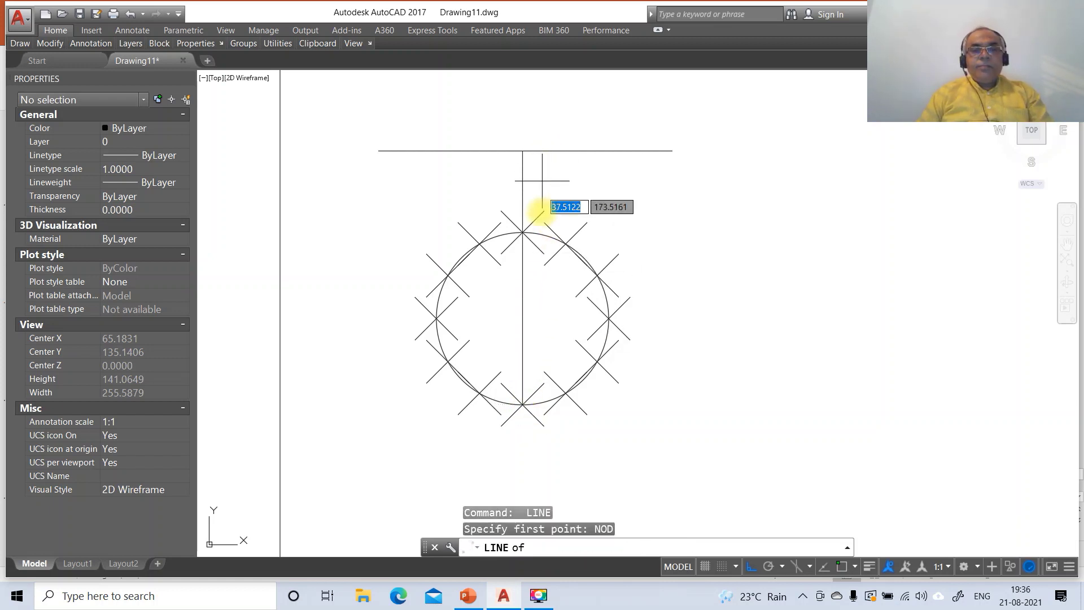
click(482, 398)
text(P)
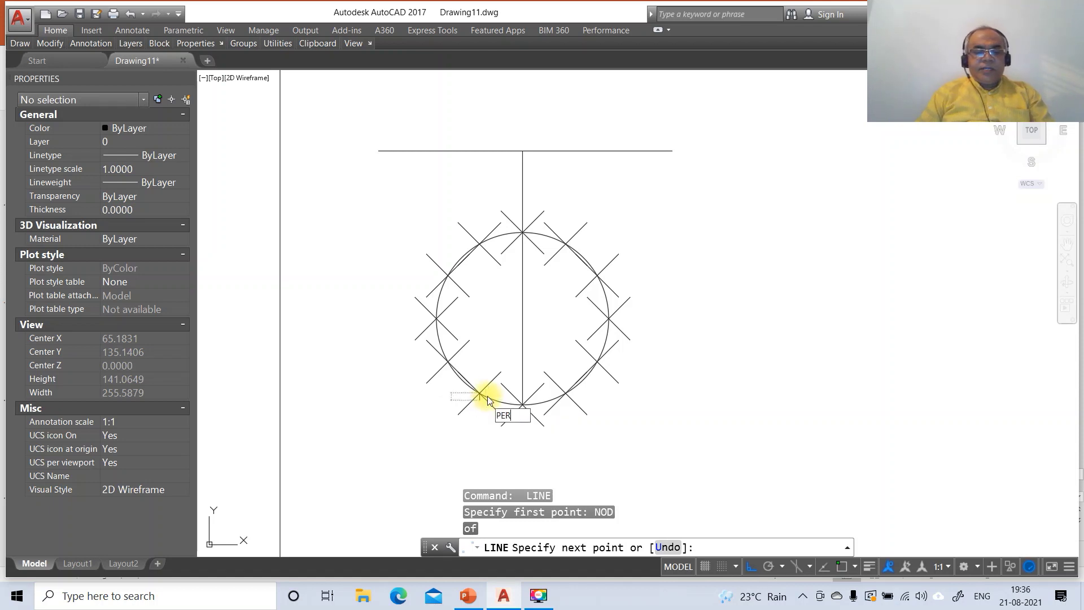
text(ER)
key(Return)
click(491, 152)
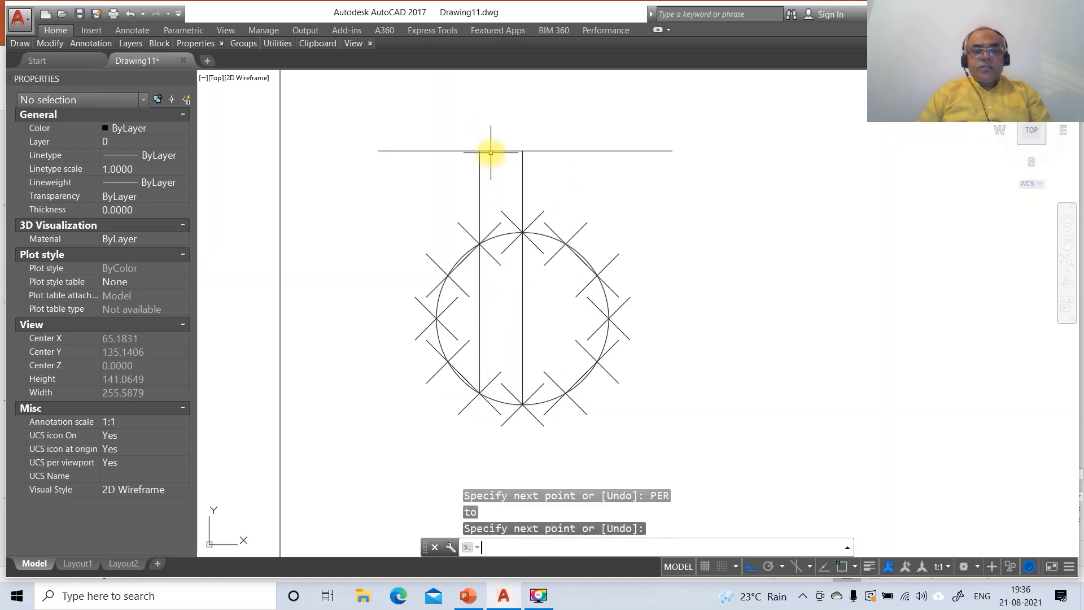
key(Return)
Step: Draw a projector from the second division point left of the circle's lowest one, perpendicular to the horizontal line
key(Return)
text(NOD)
key(Return)
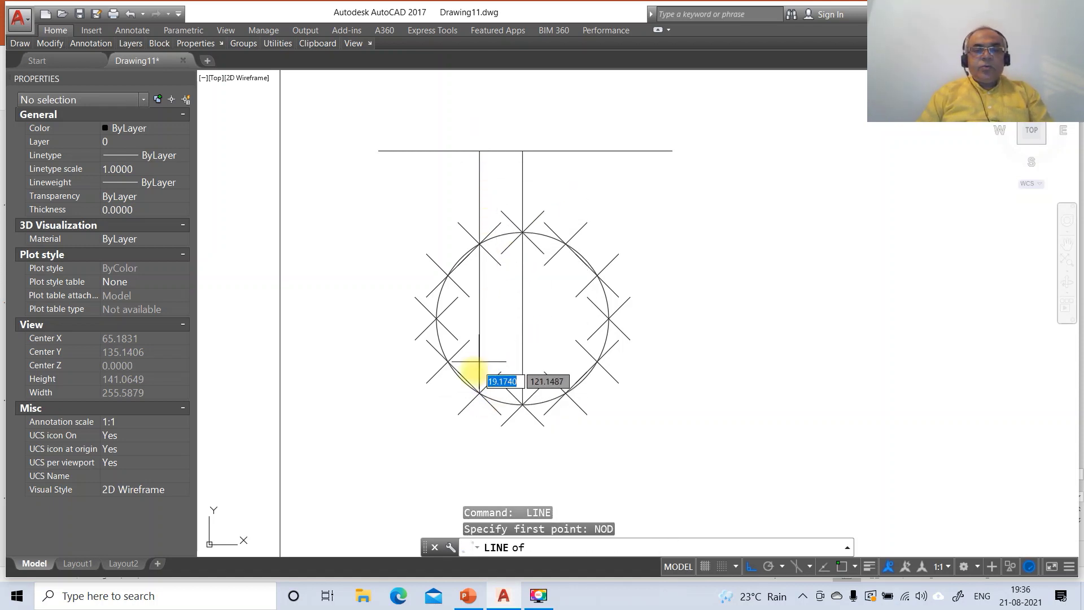
click(451, 364)
text(PE)
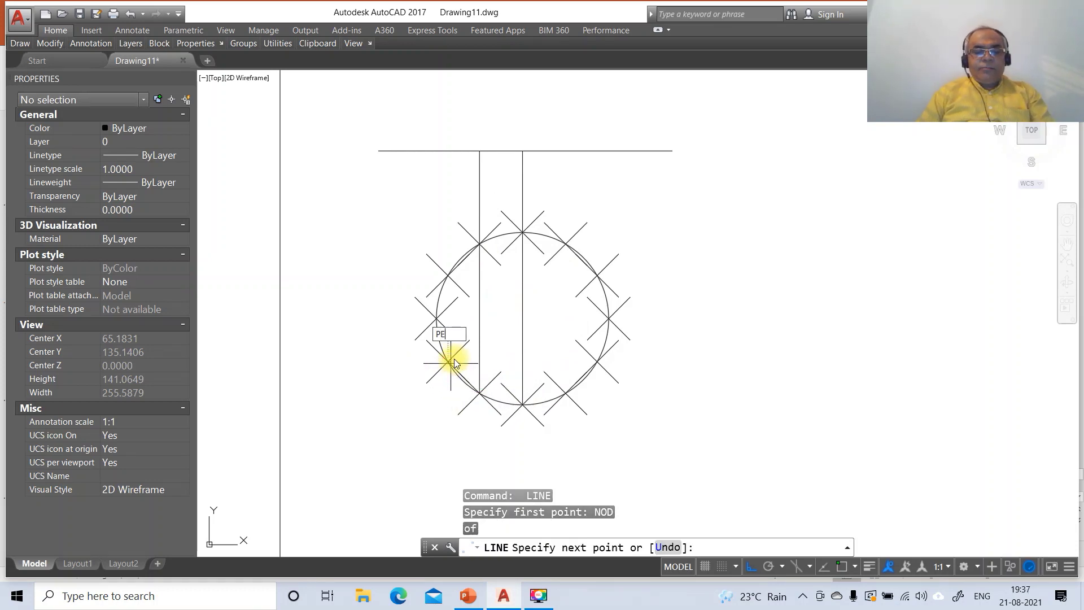
text(R)
key(Return)
click(466, 151)
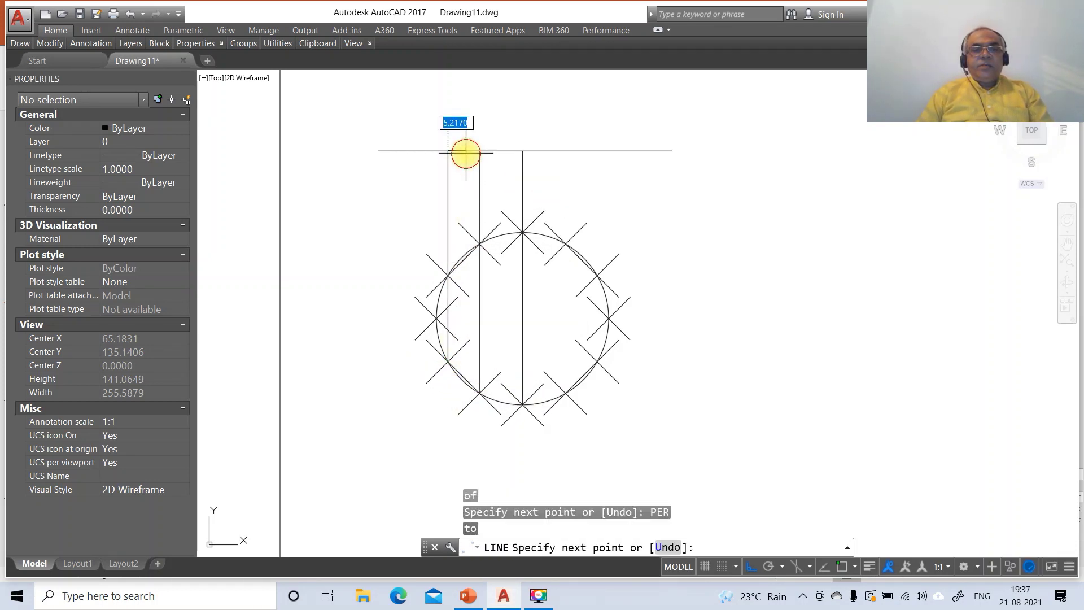
key(Return)
Step: Draw a projector from the circle's leftmost division point, perpendicular to the horizontal line
key(Return)
text(NOD)
key(Return)
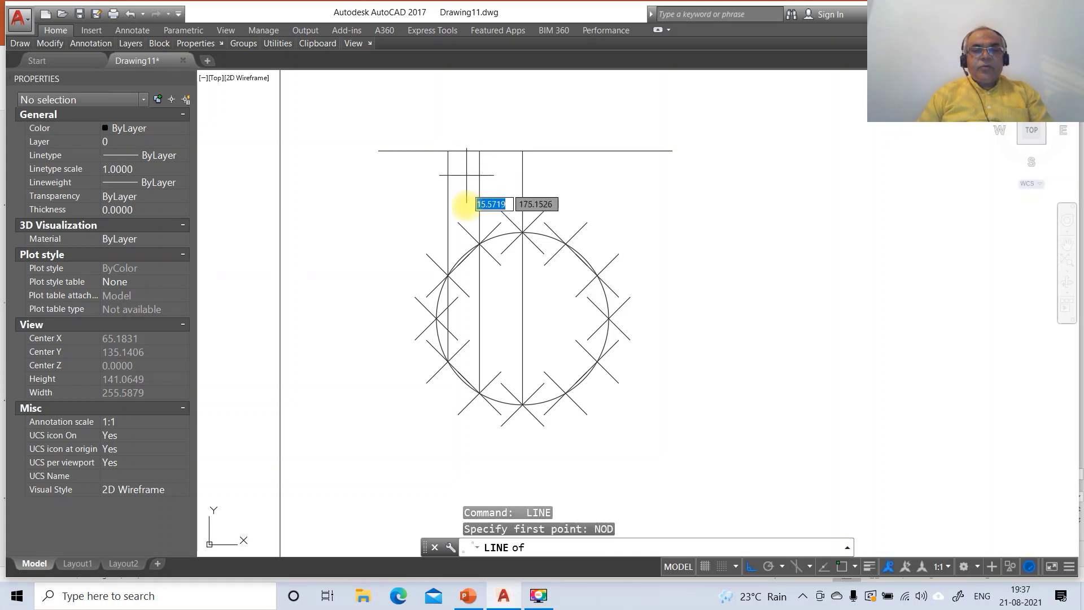
click(436, 324)
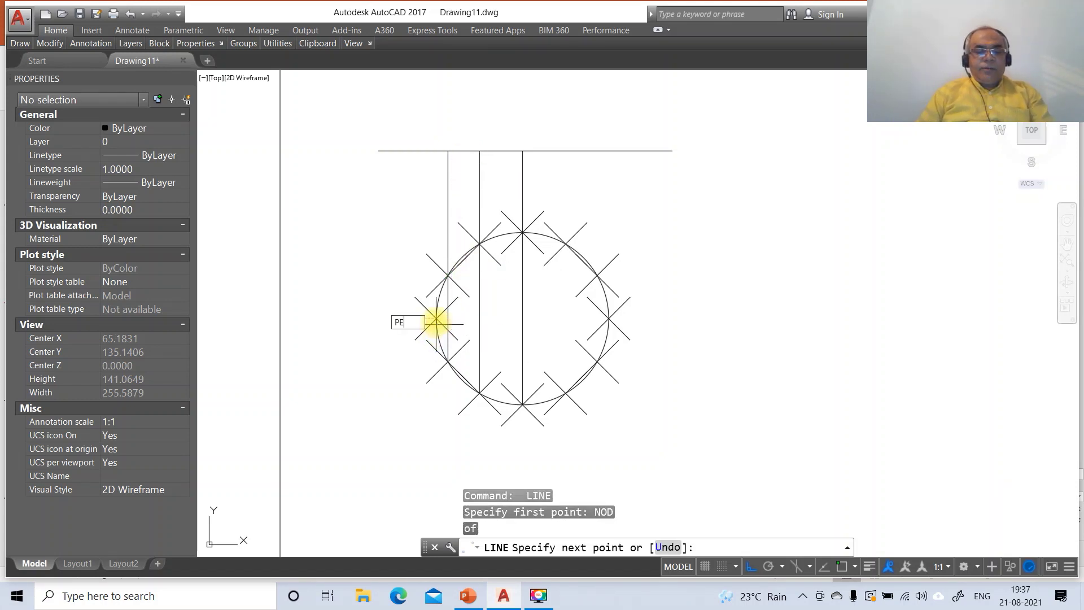
text(PER)
key(Return)
click(432, 152)
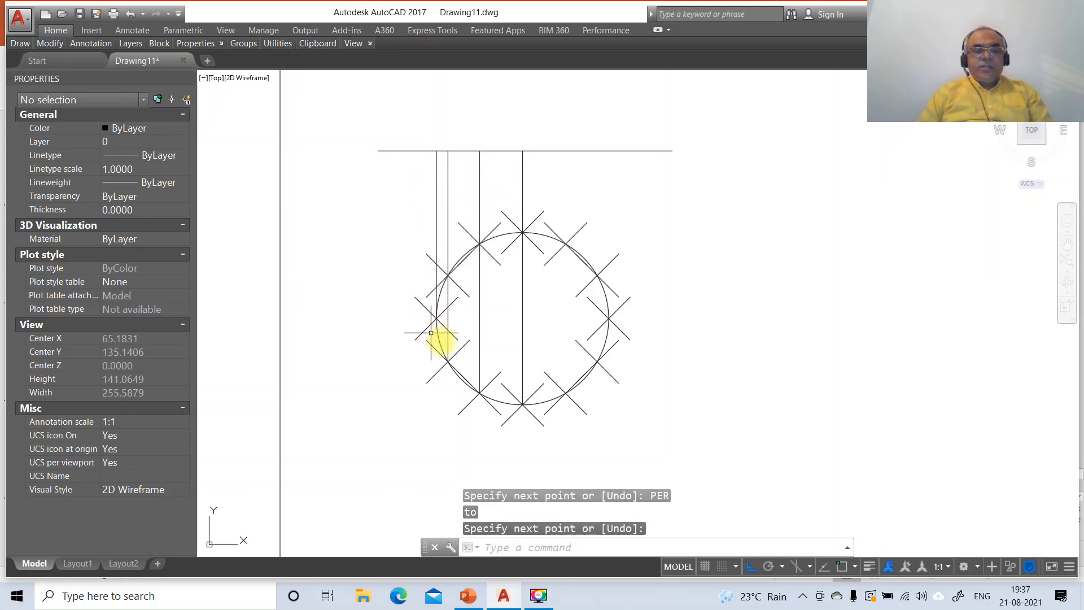
Step: Erase all the division point markers around the circle, excluding the circle itself from the selection
text(E)
key(Return)
click(384, 177)
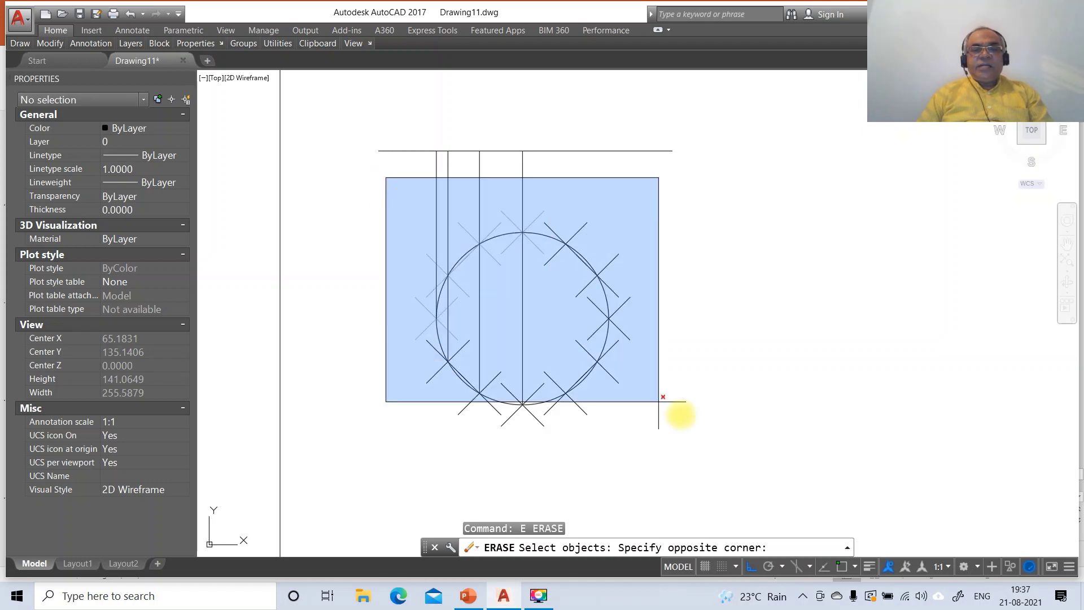
click(718, 456)
text(R)
key(Return)
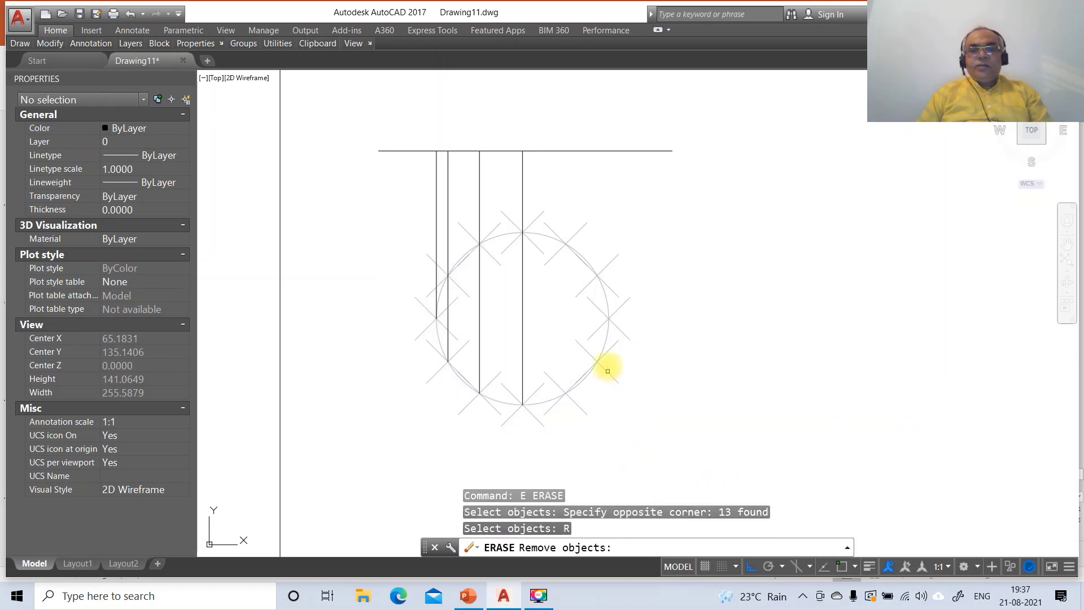
click(606, 341)
key(Return)
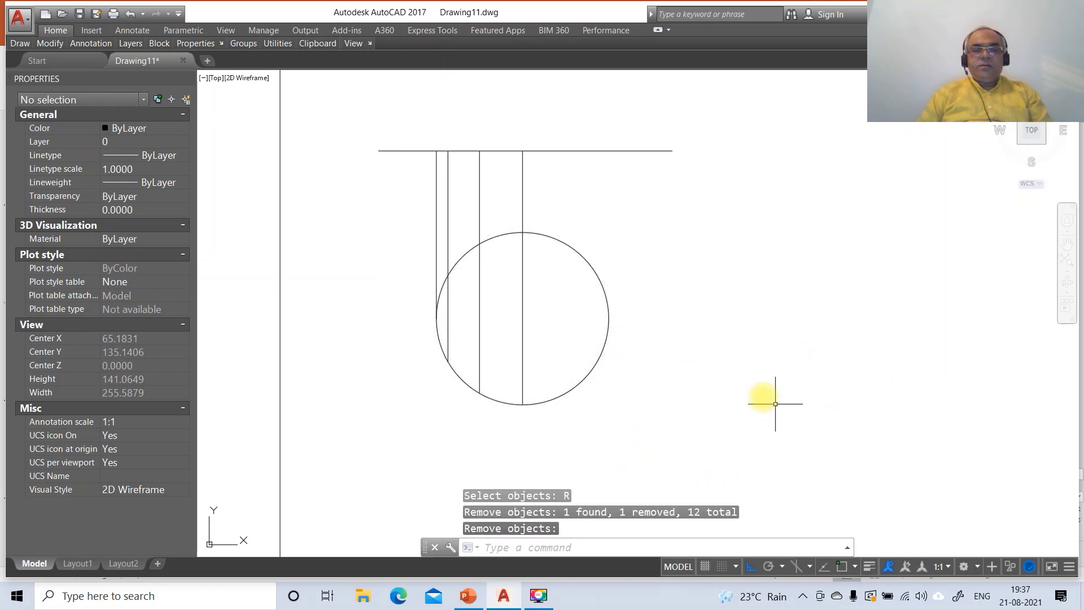
Step: Fillet the horizontal line at radius 0 with the leftmost projector and with the projector through the circle's centre
text(F)
key(Return)
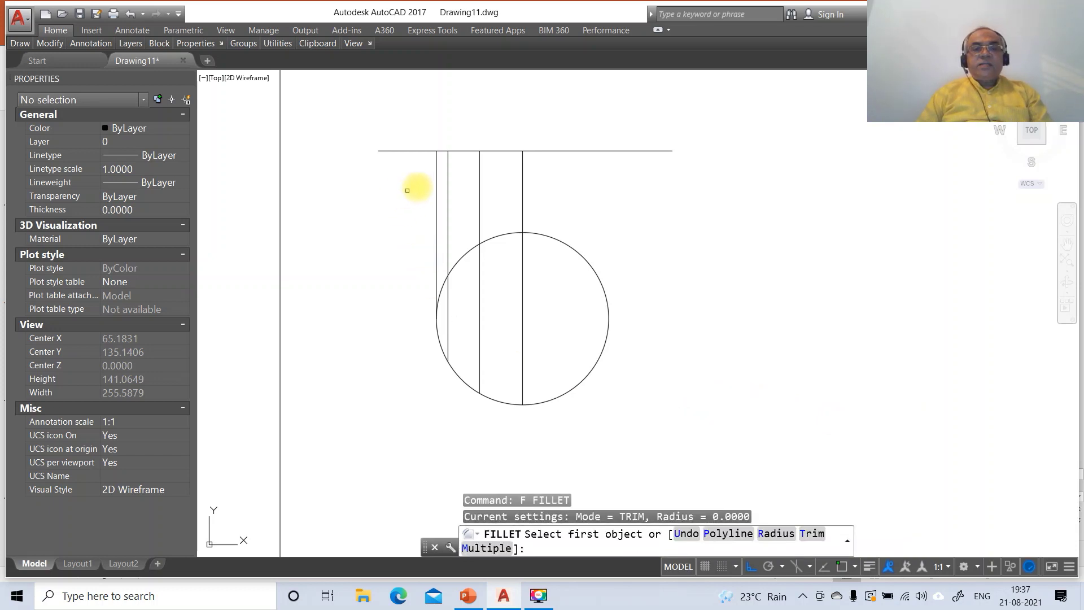
click(435, 190)
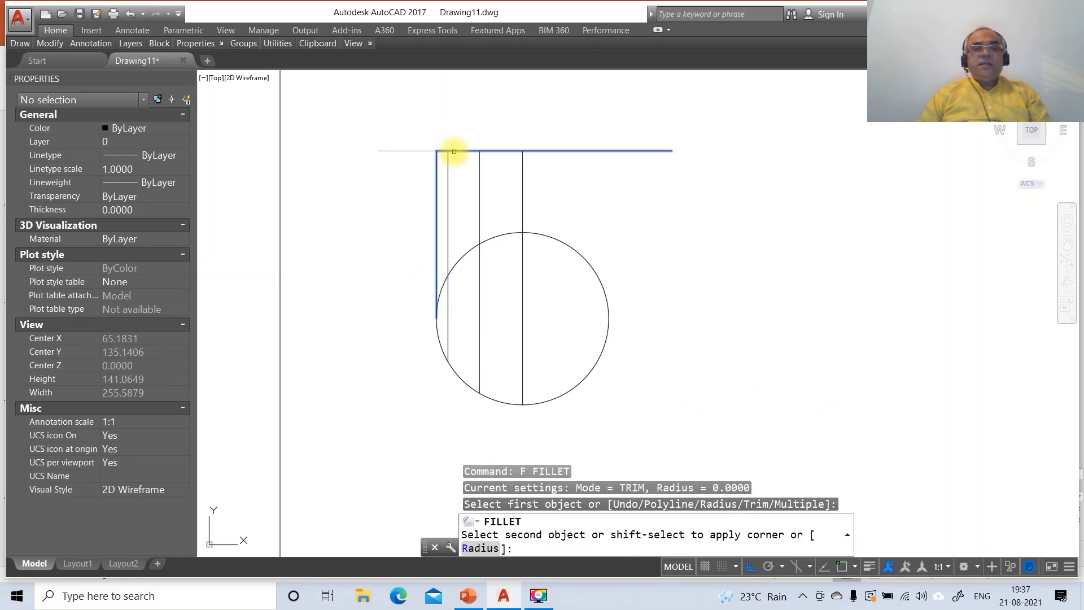
click(484, 151)
key(Return)
click(496, 150)
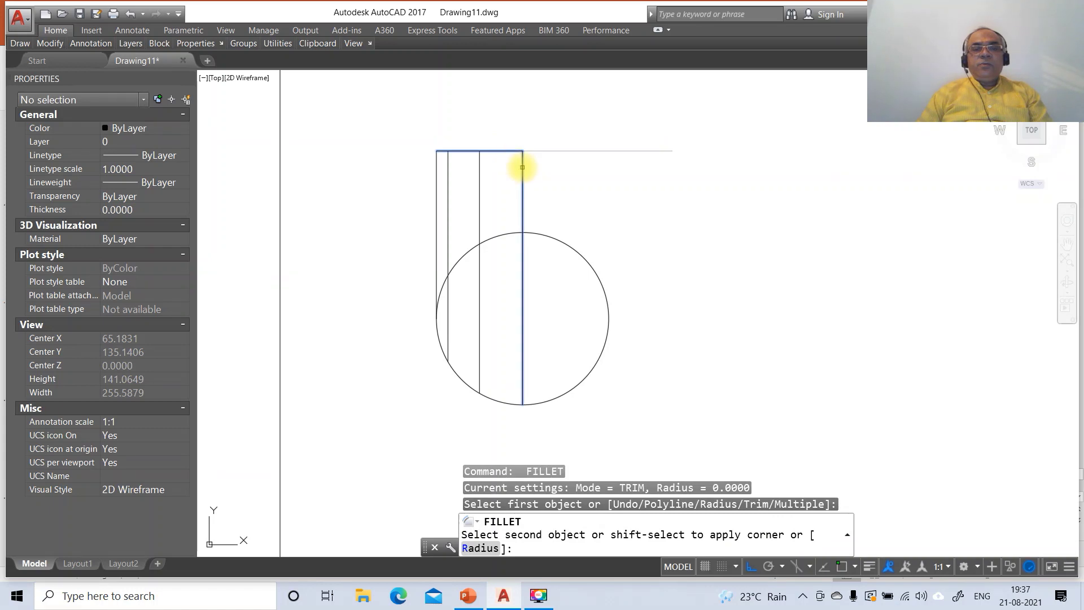
click(522, 165)
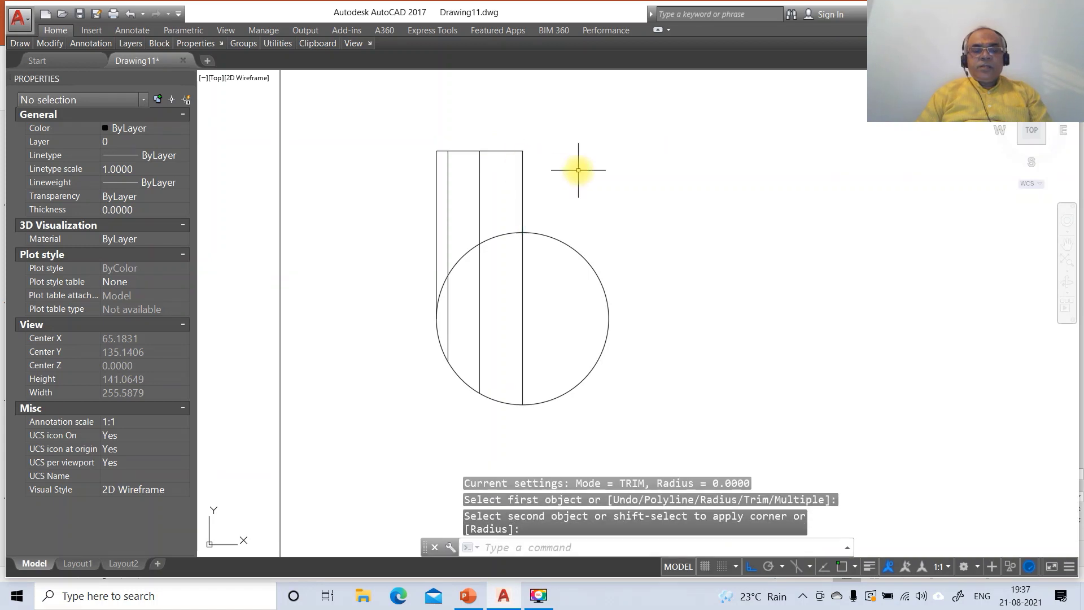
Step: Move the shortened horizontal line above the circle to layer FV
click(501, 152)
click(38, 143)
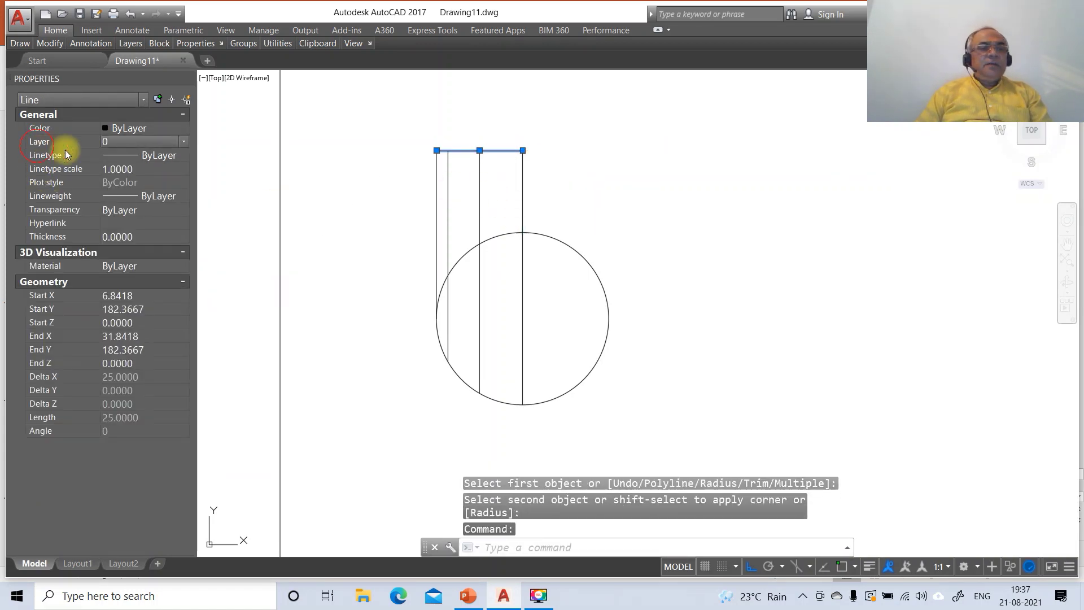
click(177, 143)
click(144, 169)
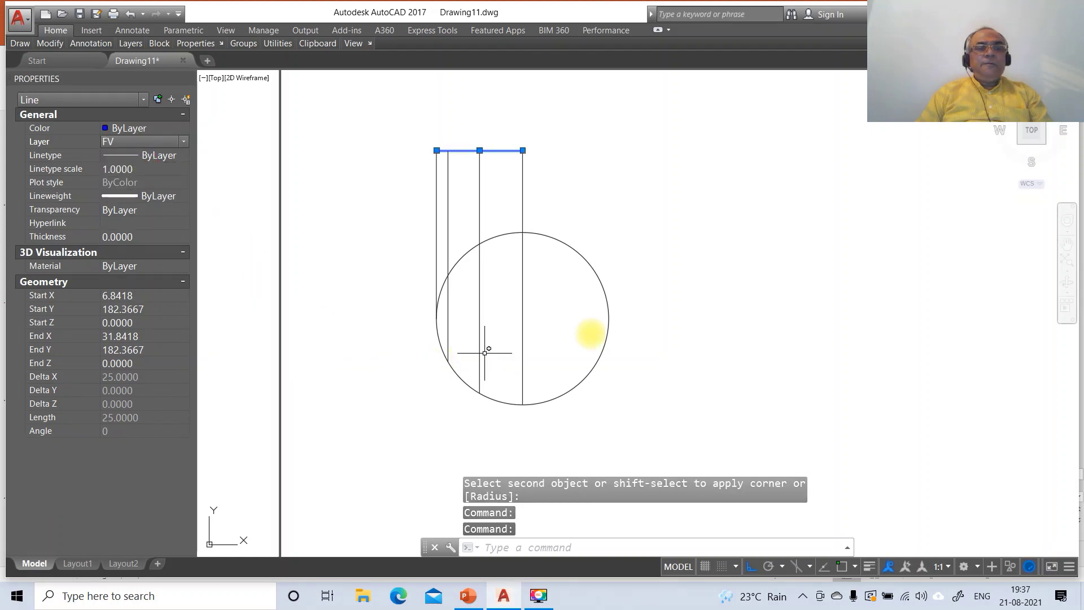
key(Escape)
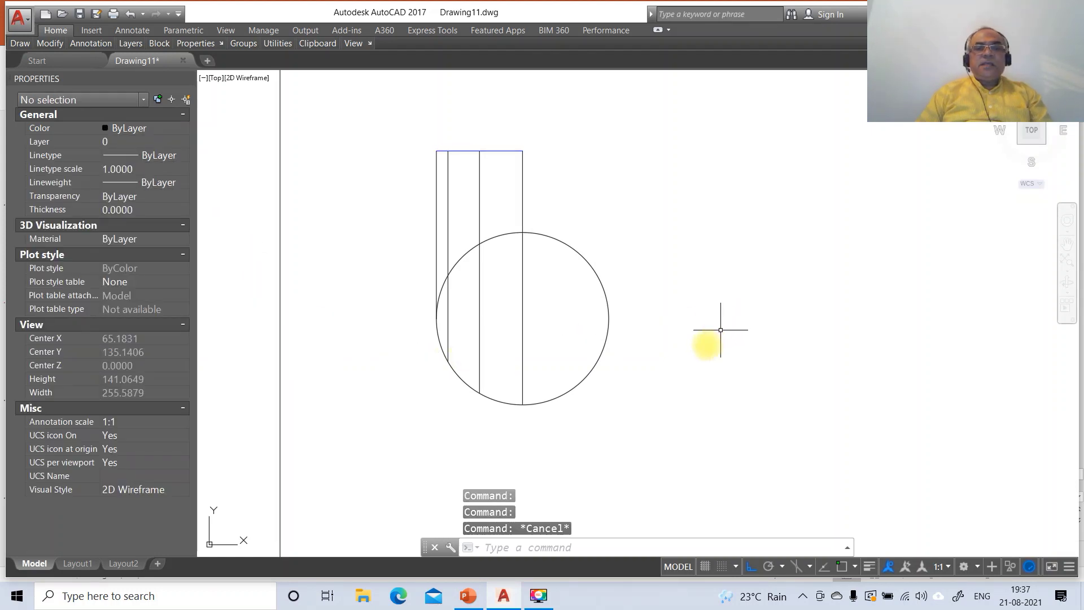
Step: Move the circle to layer TV
click(581, 250)
click(73, 144)
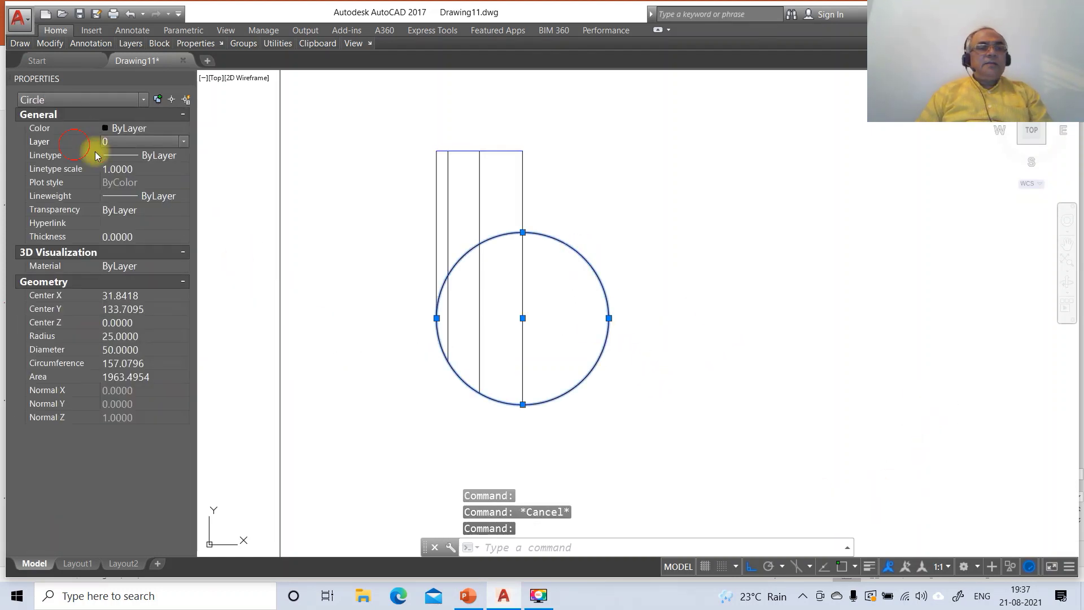
click(167, 141)
click(134, 176)
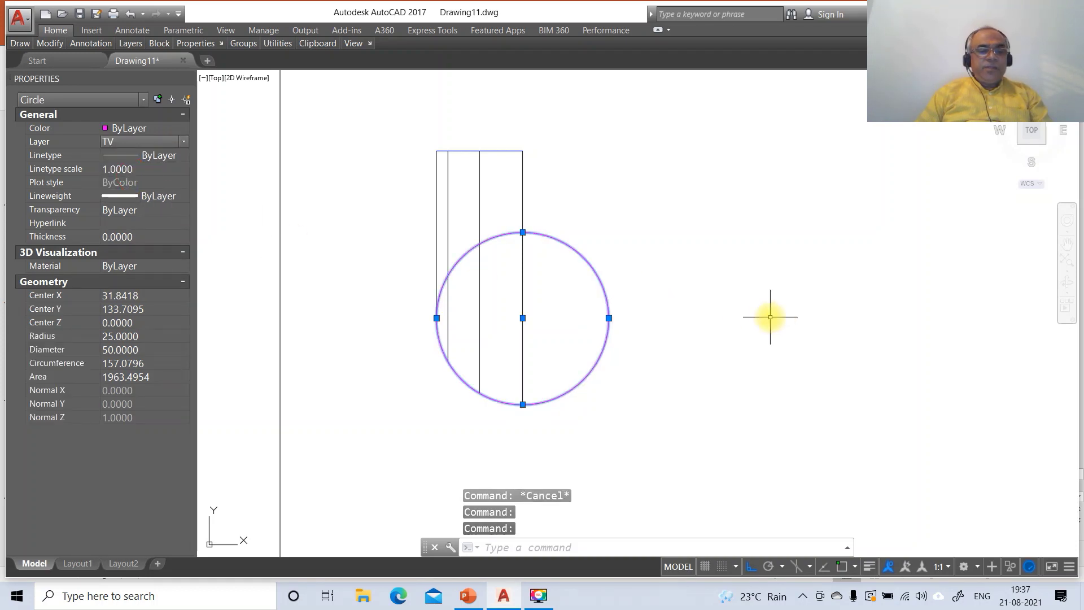
key(Escape)
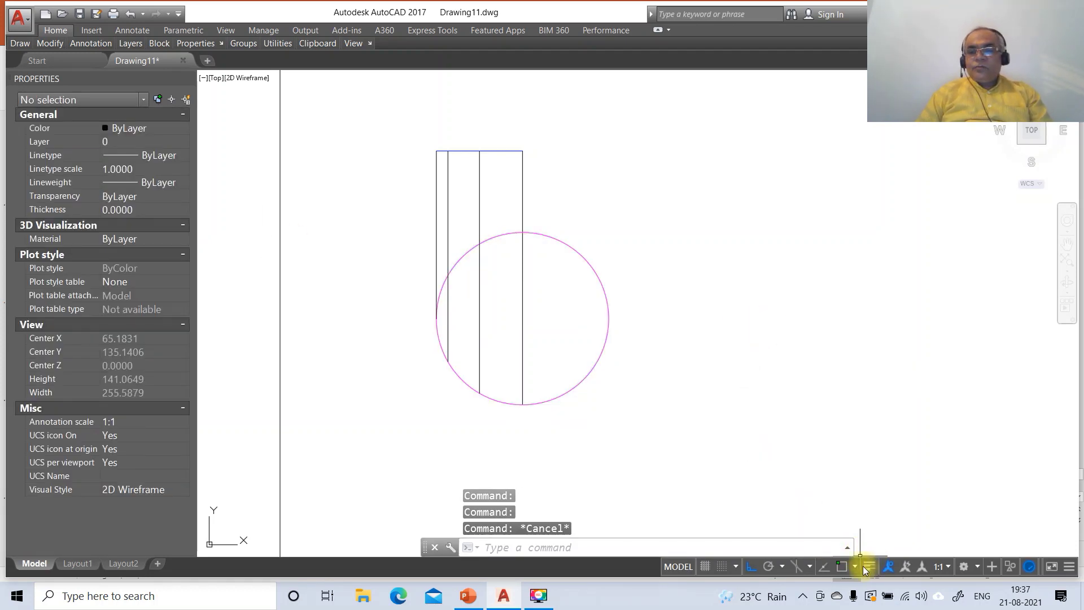
Step: Turn on lineweight display and break the blue front-view line at its intersection with the third projector from the left
click(869, 567)
text(BR)
key(Return)
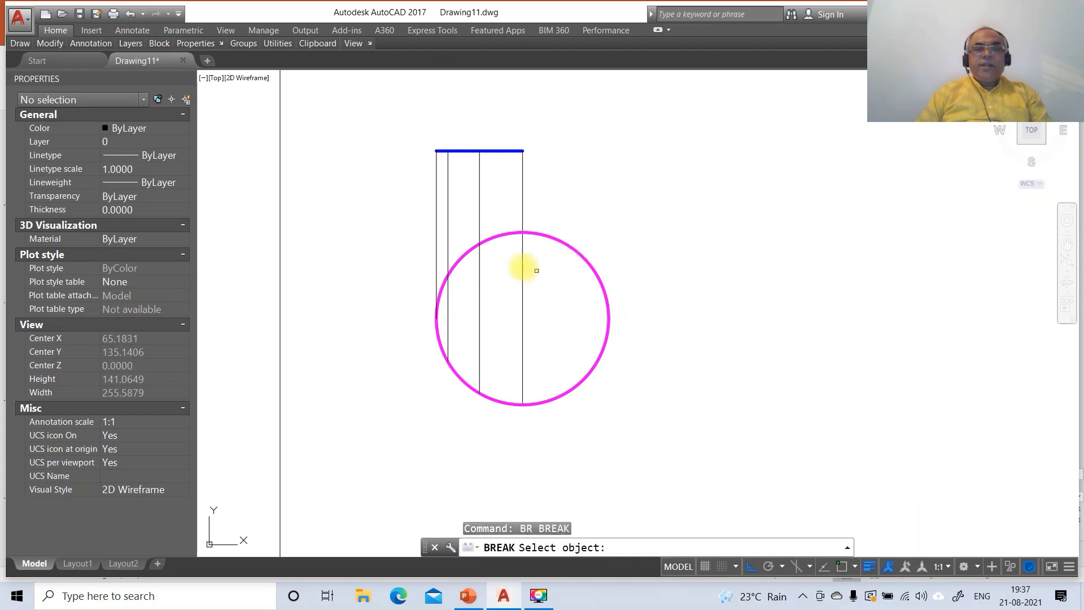
click(491, 151)
text(F)
key(Return)
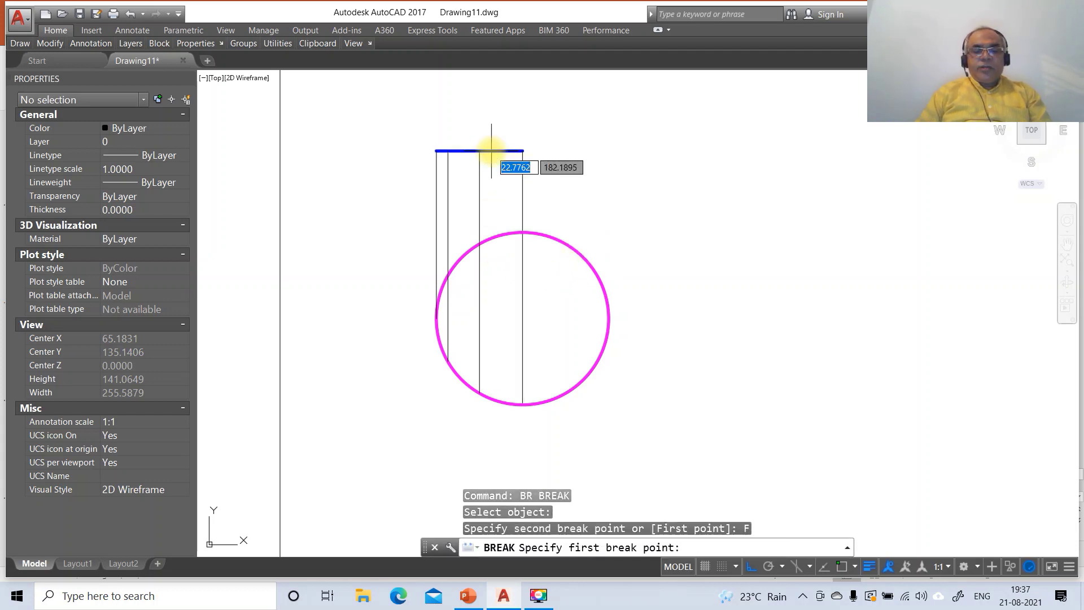
text(INT)
key(Return)
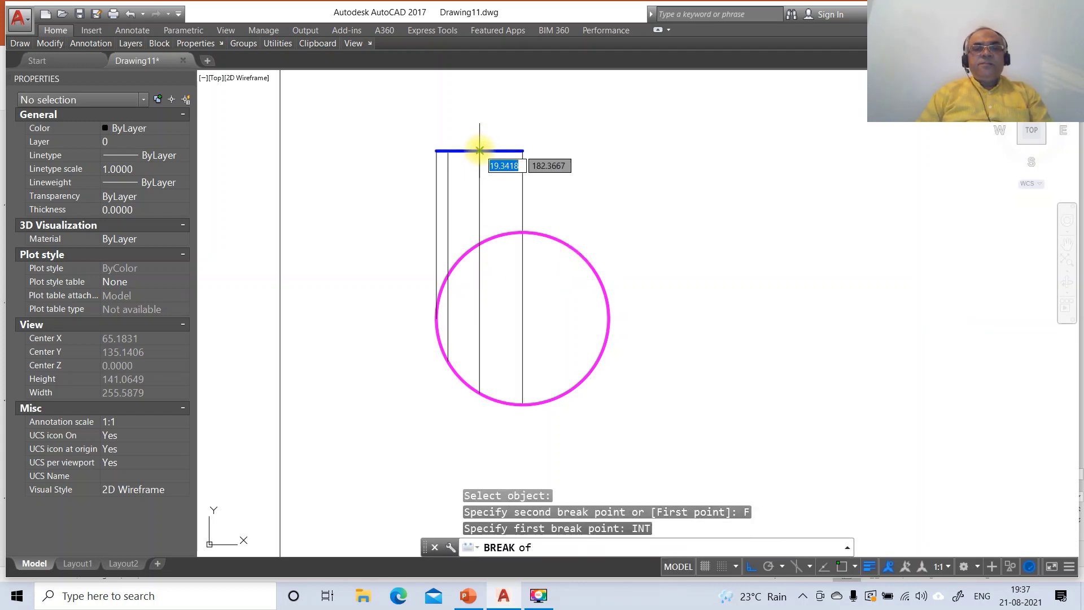
click(480, 151)
text(@)
key(Return)
Step: Break the blue front-view line at its intersection with the second projector from the left
key(Return)
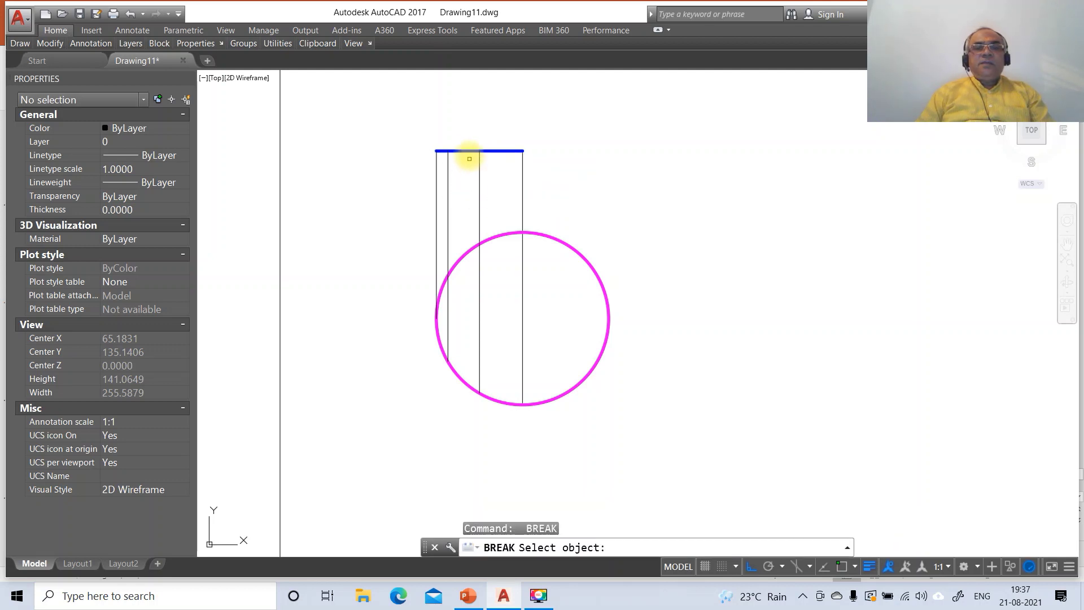
click(466, 151)
text(F)
key(Return)
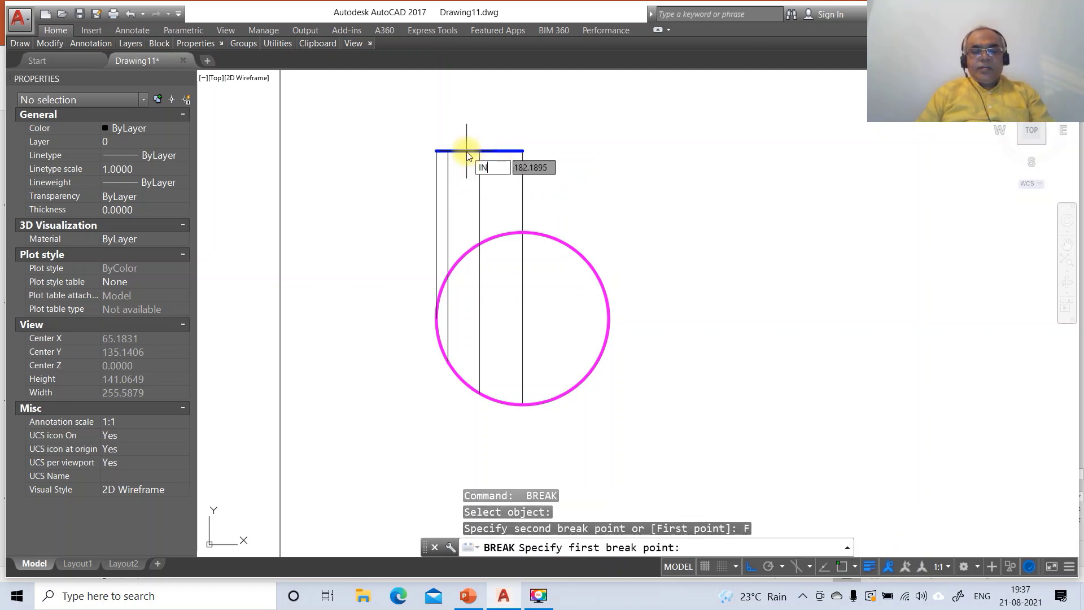
text(INT)
key(Return)
click(449, 151)
text(@)
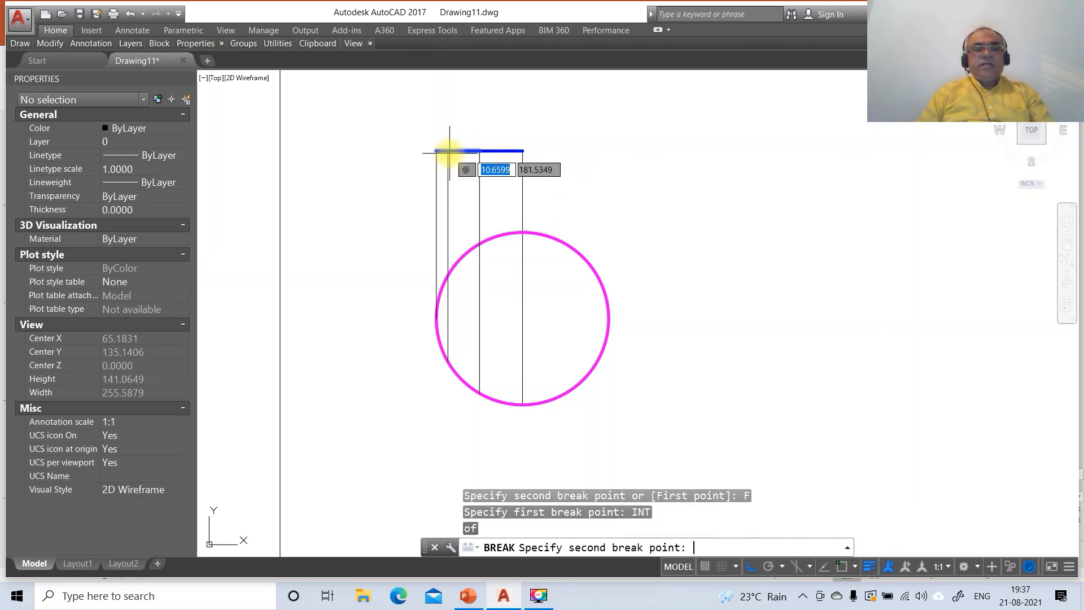
key(Return)
Step: Mirror the blue line segments and the three left projectors about the vertical projector through the circle's centre, keeping the originals
text(MI)
key(Return)
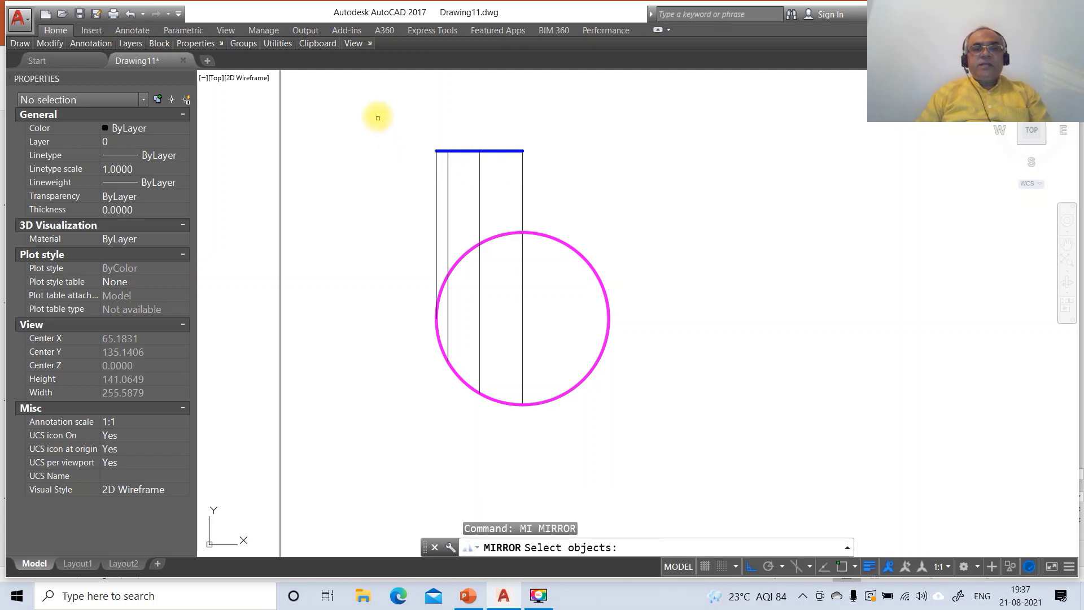
click(380, 112)
click(603, 187)
click(499, 190)
click(425, 203)
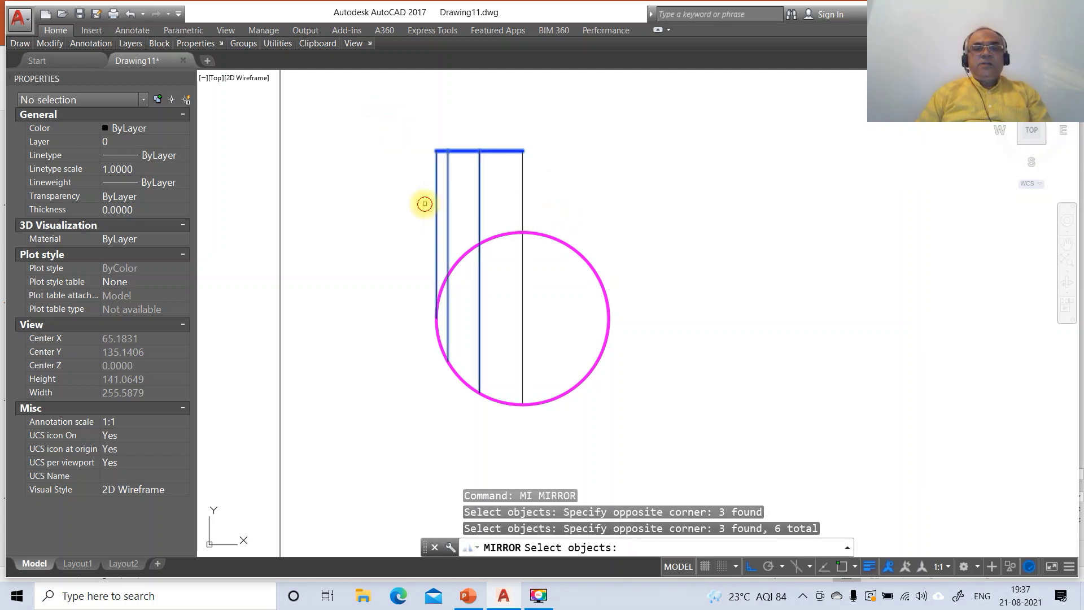
key(Return)
text(NE)
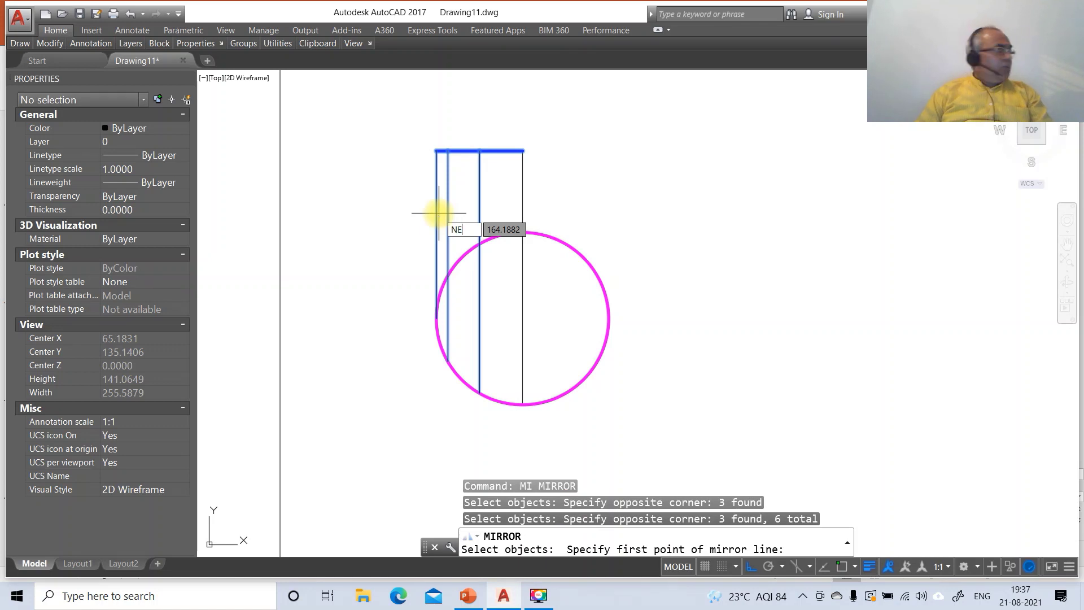
text(A)
key(Return)
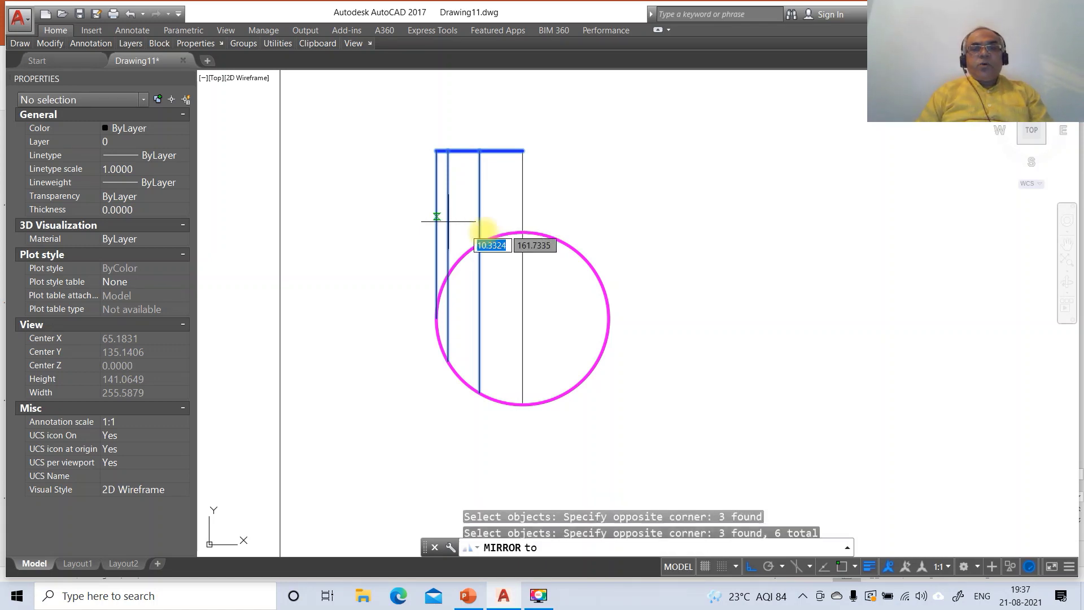
click(522, 175)
click(541, 359)
key(Return)
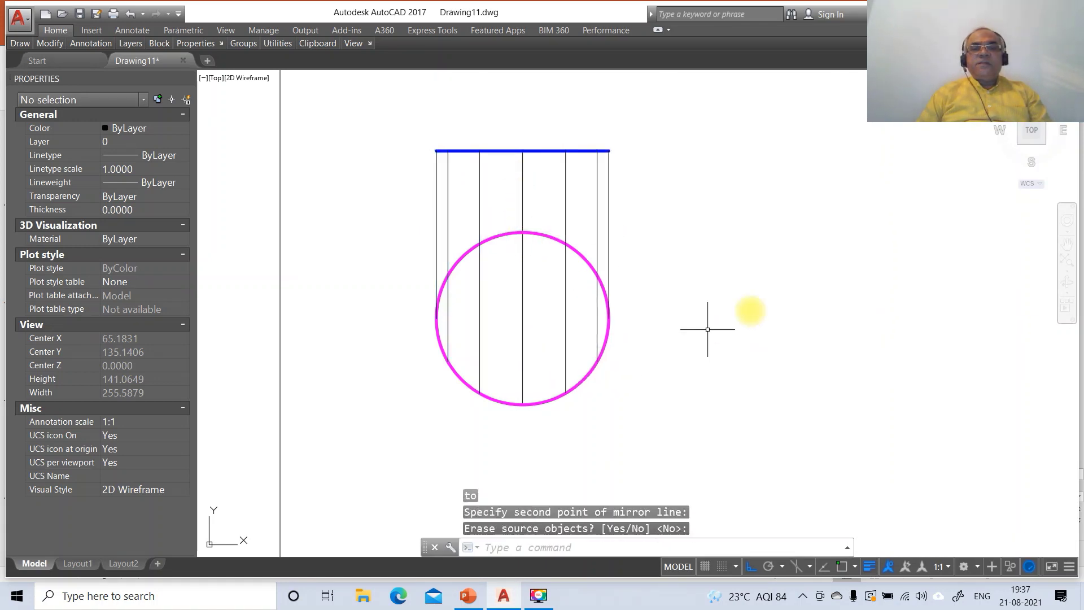
Step: Consult the lamina's 2D analysis slide in PowerPoint for the inclined front view, and return to the AutoCAD drawing
text(z)
key(Return)
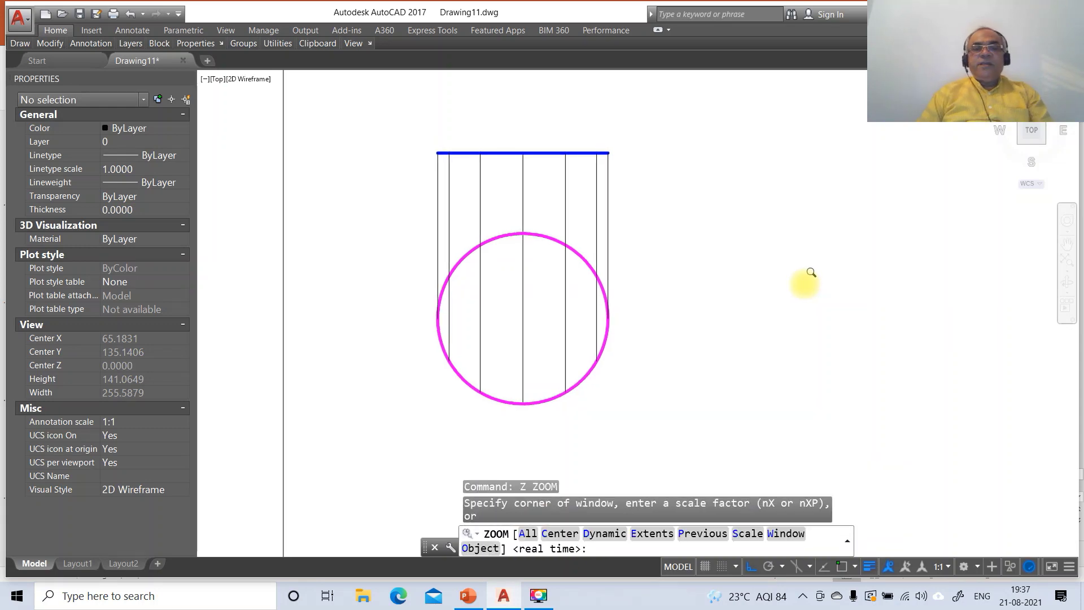
text(P)
key(Return)
click(466, 593)
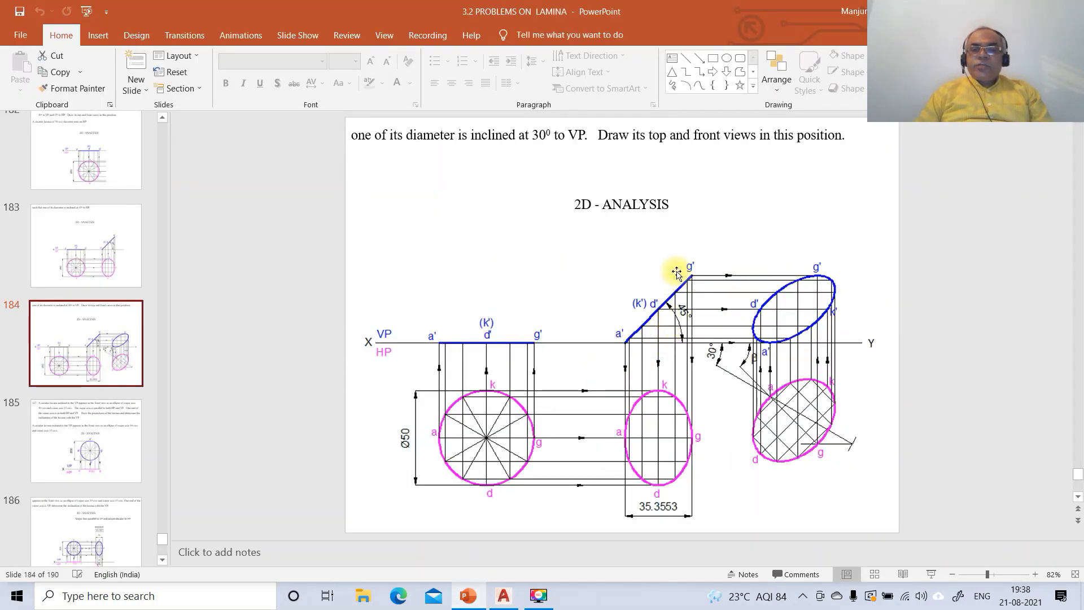
click(503, 596)
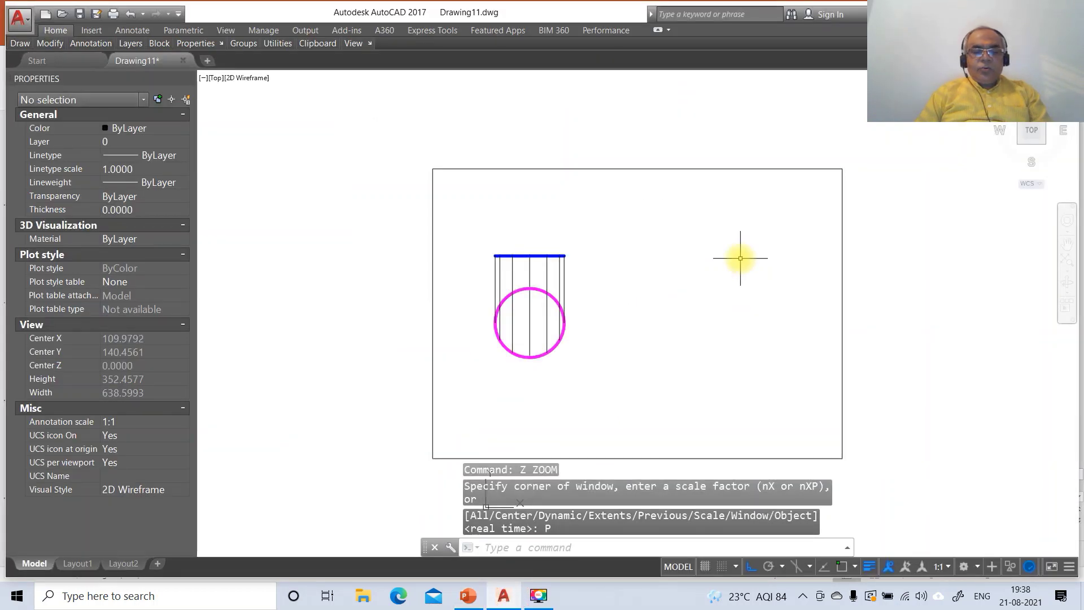
Step: Copy all segments of the blue front-view line about 80 mm horizontally to the right
text(CO)
key(Return)
click(473, 234)
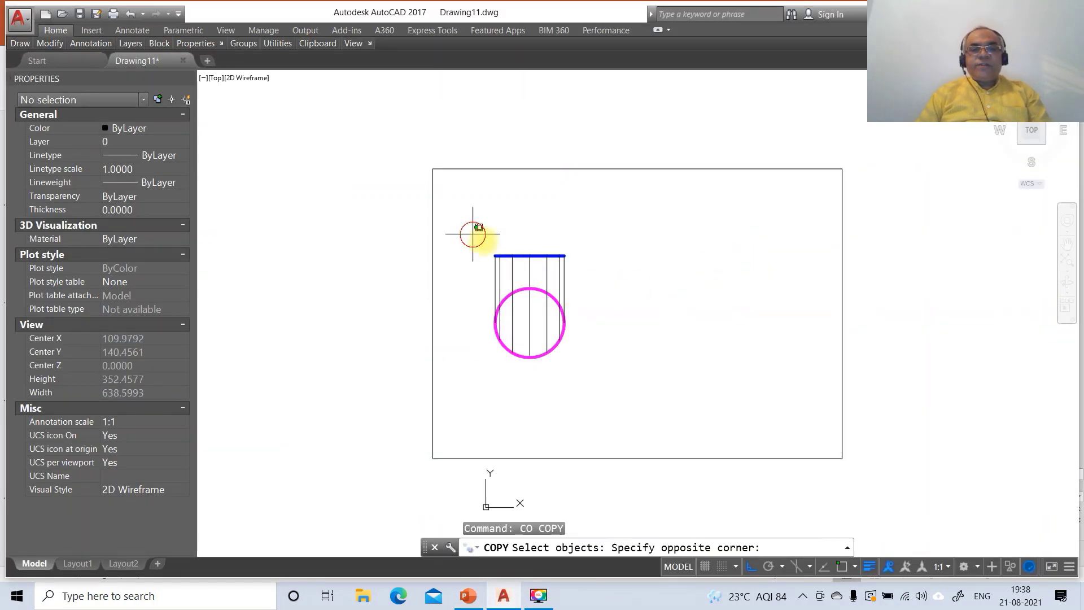
click(609, 276)
key(Return)
click(589, 287)
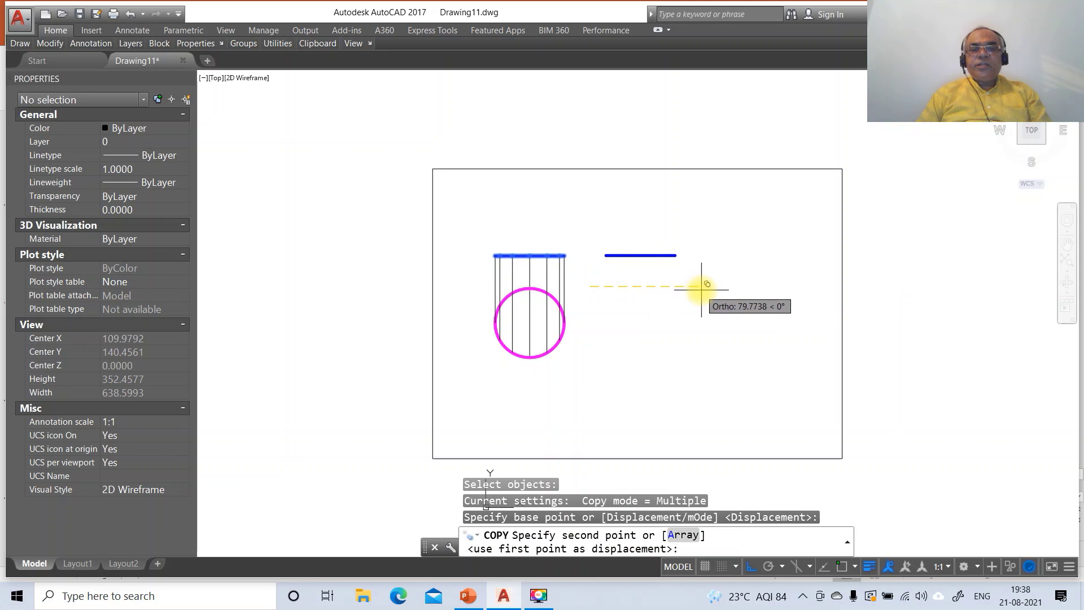
click(706, 289)
key(Return)
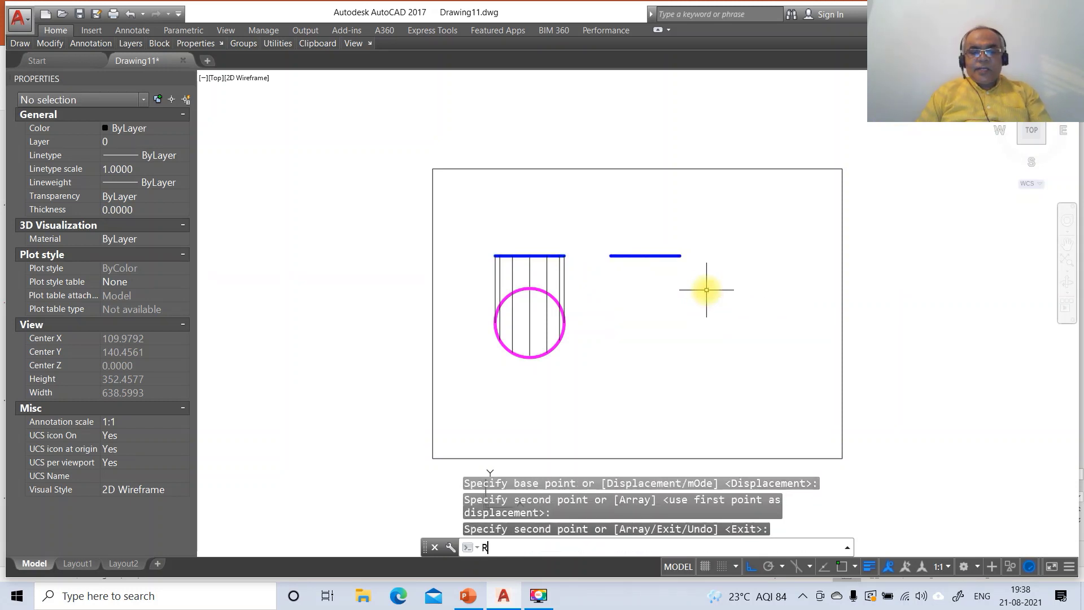
Step: Rotate the copied front-view line by 45 degrees about its left endpoint
text(RO)
key(Return)
click(593, 230)
click(722, 299)
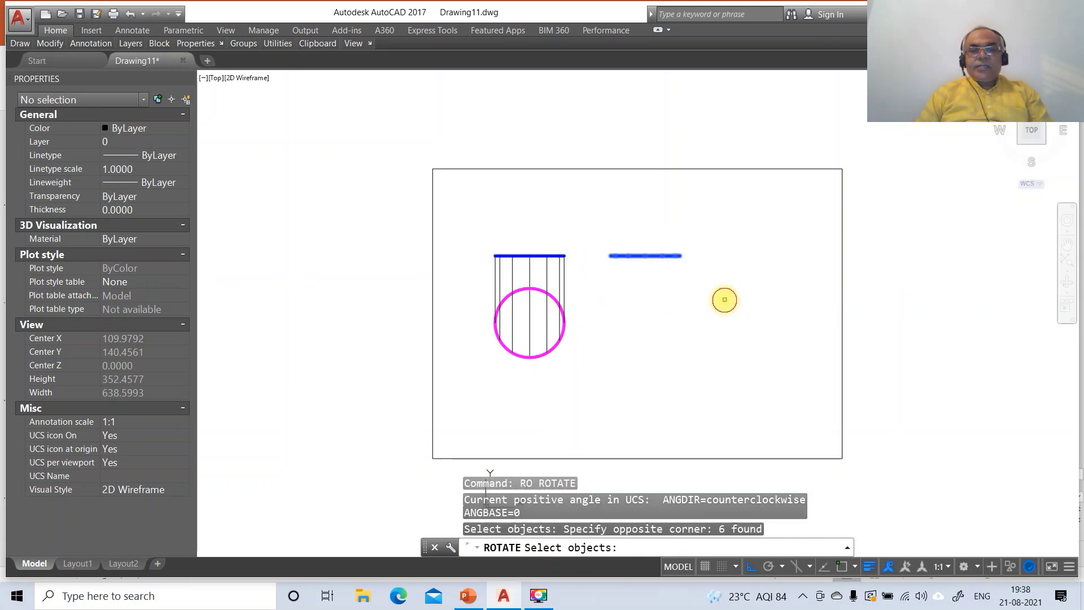
key(Return)
text(END)
key(Return)
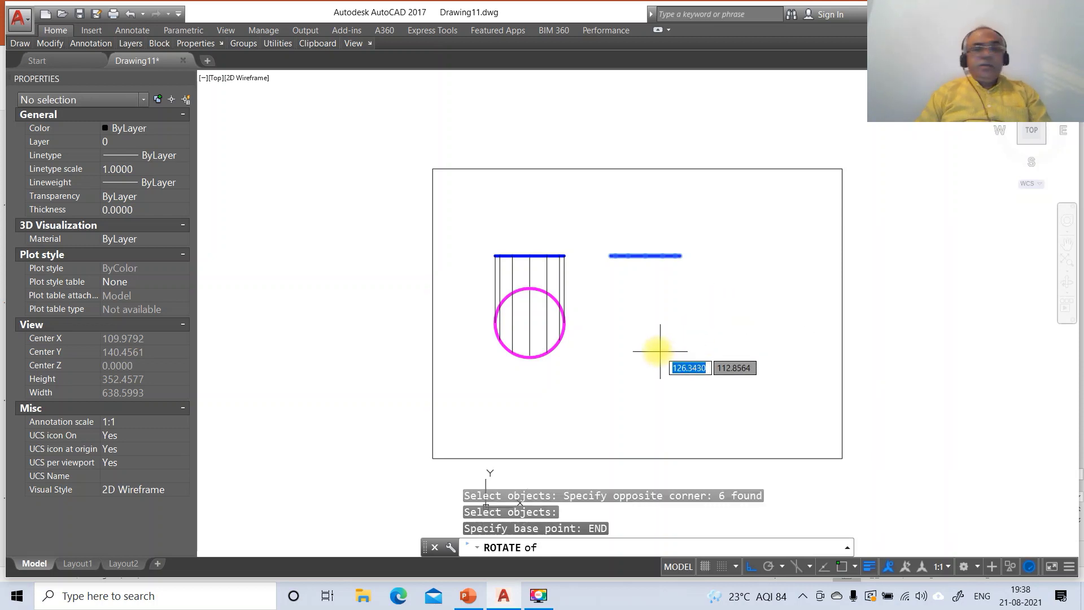
click(607, 258)
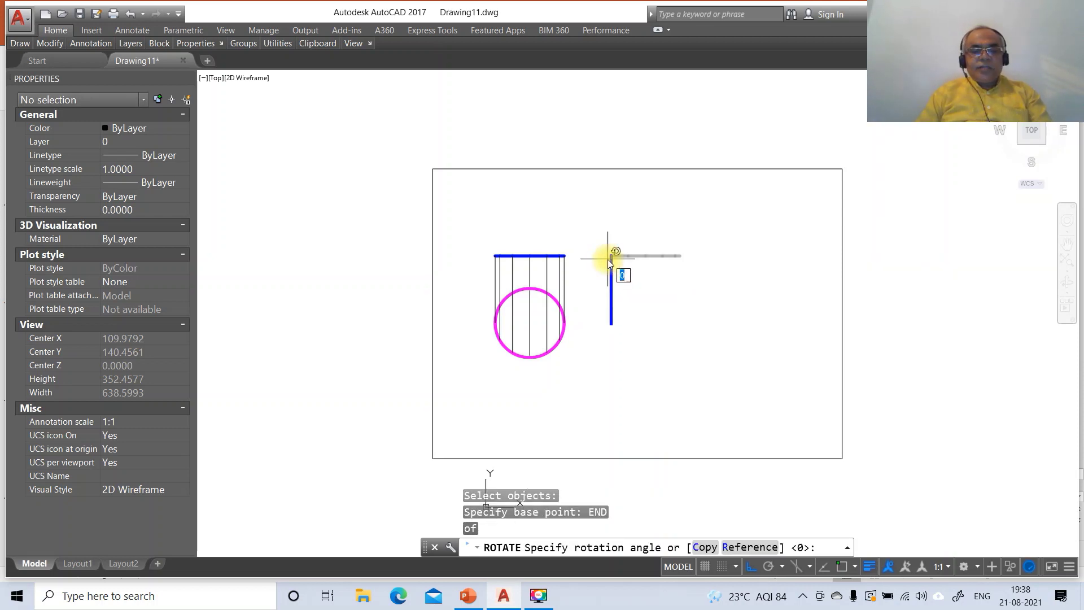
text(45)
key(Return)
Step: Draw a vertical projector downward from the lower endpoint of the inclined front-view line to about the circle's lower part
text(z)
key(Return)
text(w)
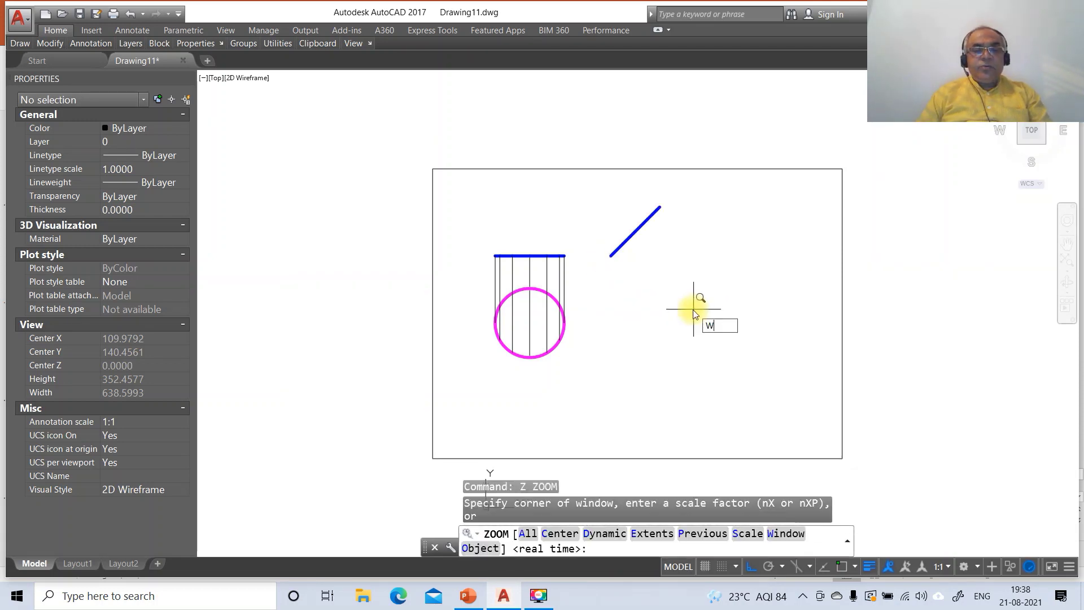
key(Return)
click(480, 175)
click(819, 399)
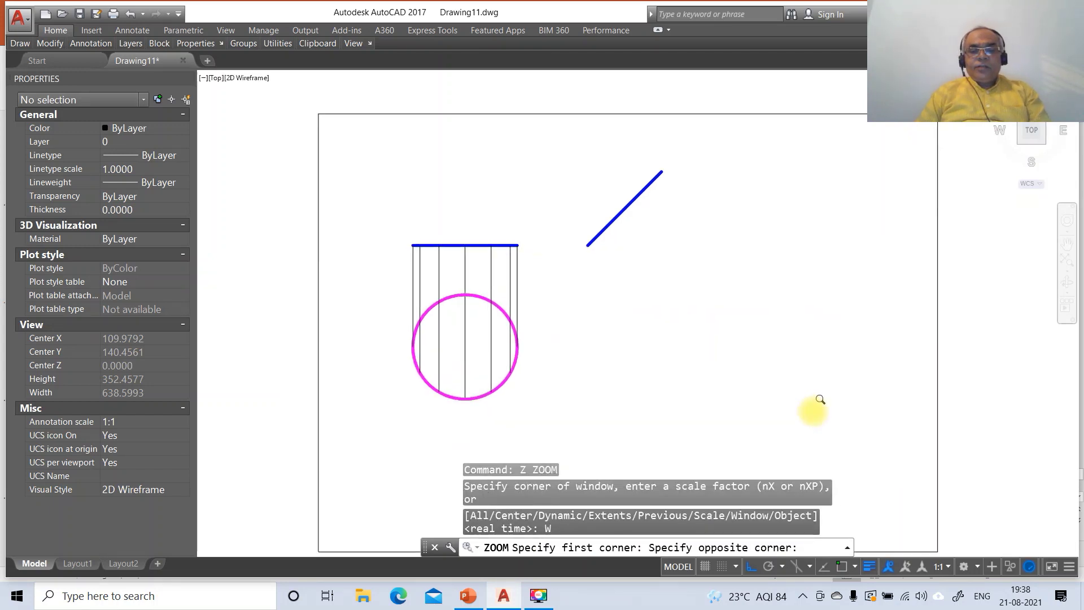
text(l)
key(Return)
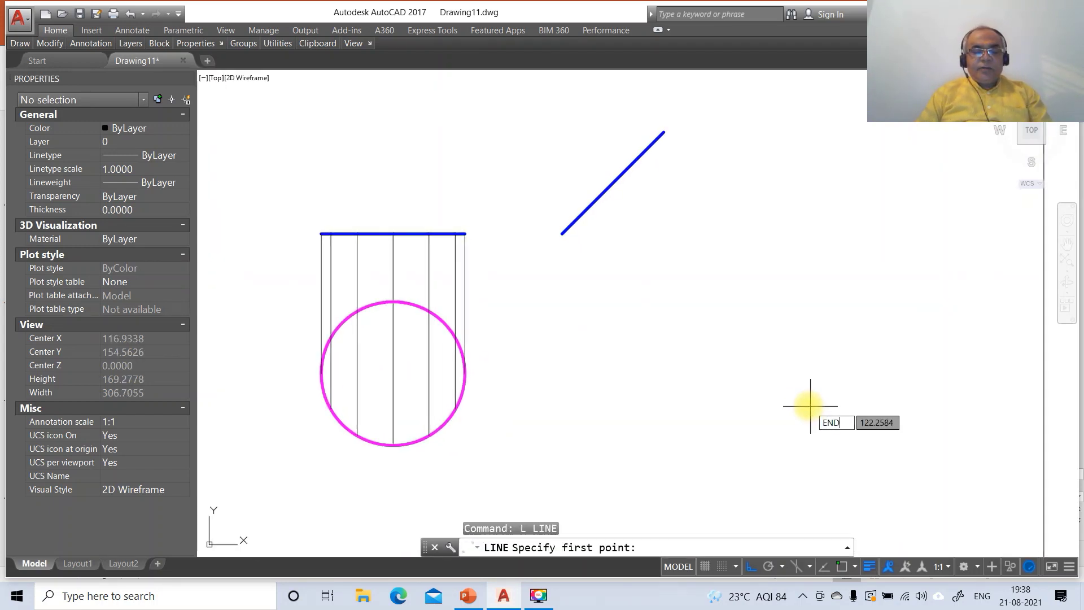
key(Return)
click(562, 233)
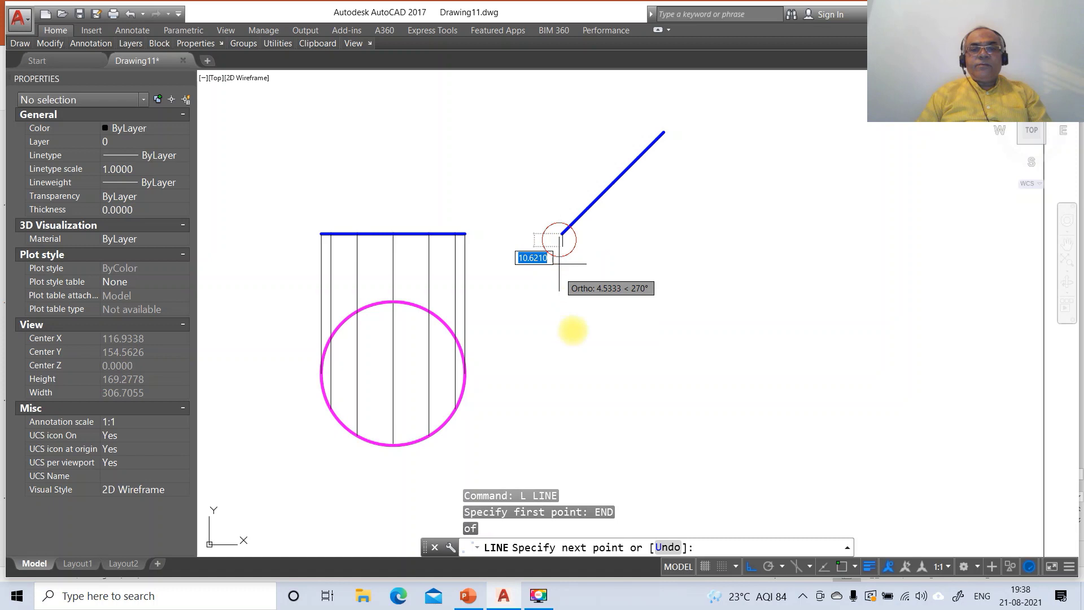
click(591, 428)
key(Return)
Step: Draw a vertical projector downward from the upper endpoint of the inclined line, ending about level with the first one
key(Return)
text(end)
key(Return)
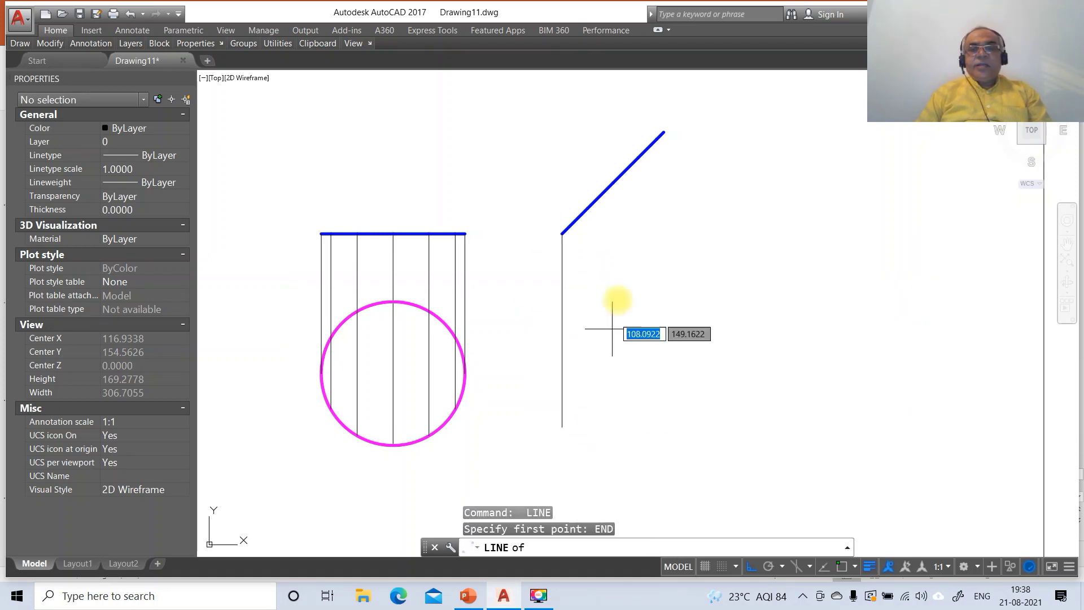
click(663, 132)
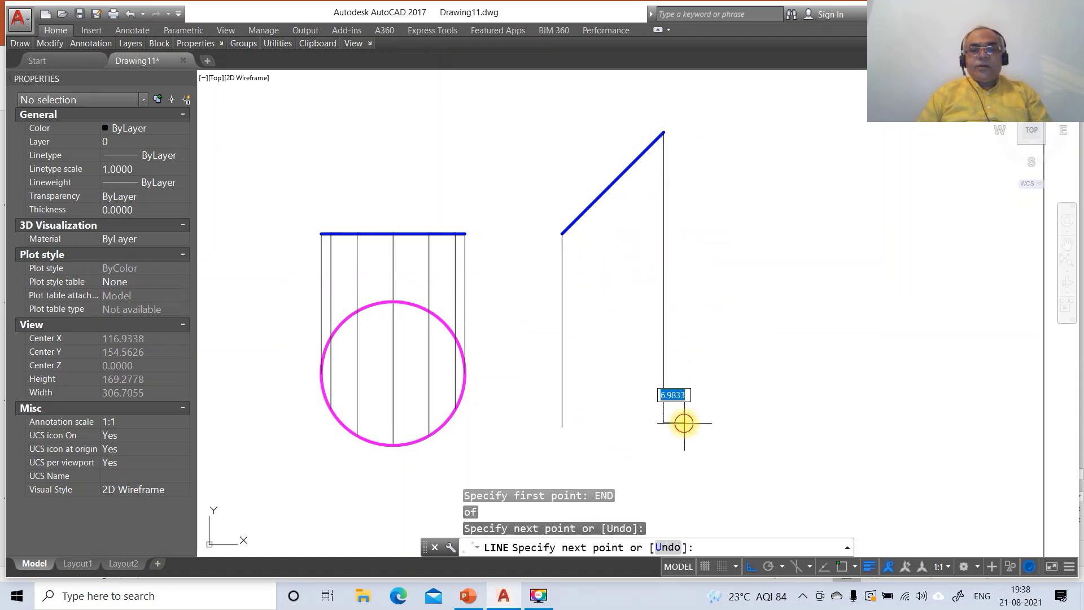
click(683, 422)
key(Return)
Step: Draw a horizontal line from the circle's leftmost point, perpendicular to the projector under the inclined line's upper end
key(Return)
text(INT)
key(Return)
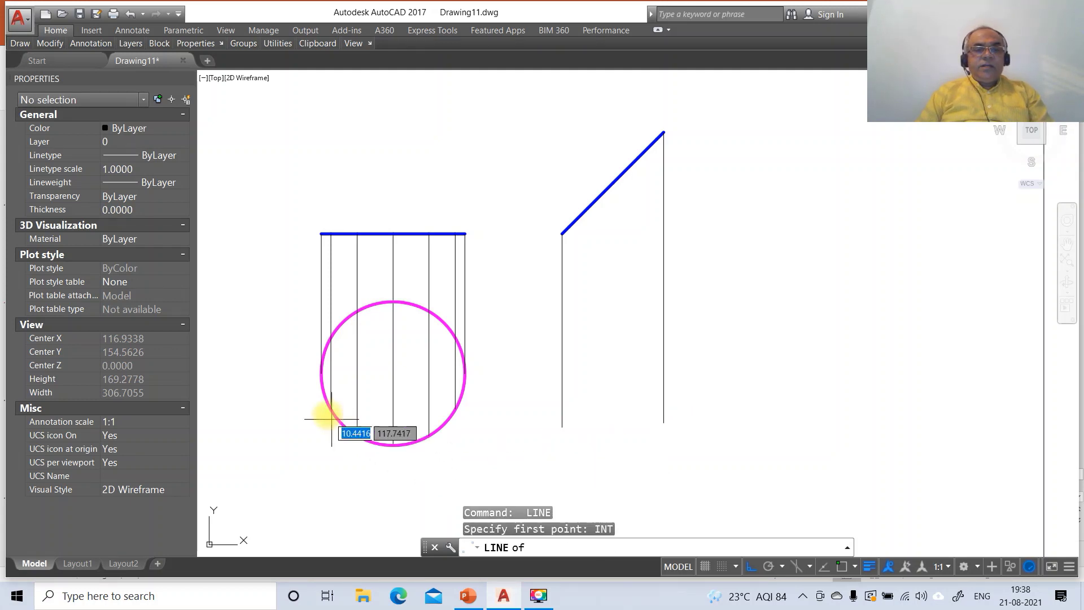
click(322, 372)
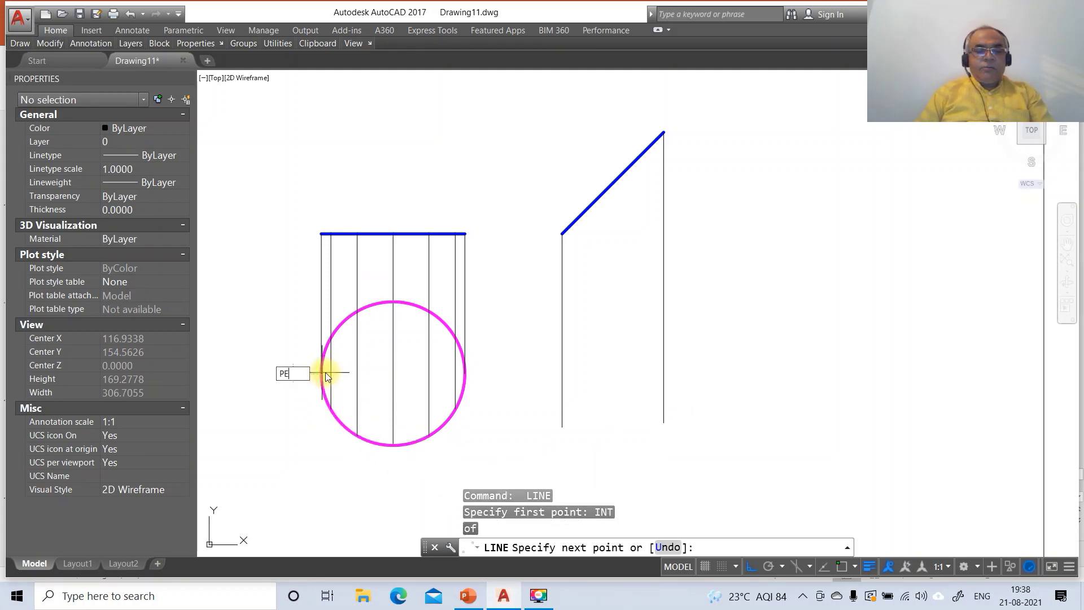
text(R)
key(Return)
click(660, 389)
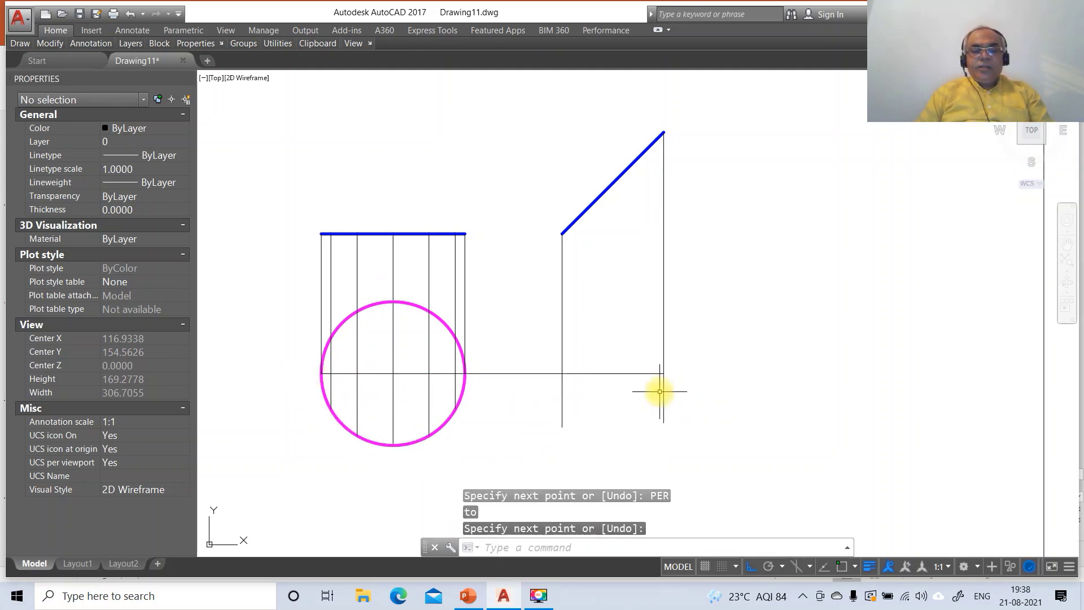
key(Escape)
Step: Trim the two projectors of the inclined line below the horizontal line through the circle's centre
text(tr)
key(Return)
click(589, 369)
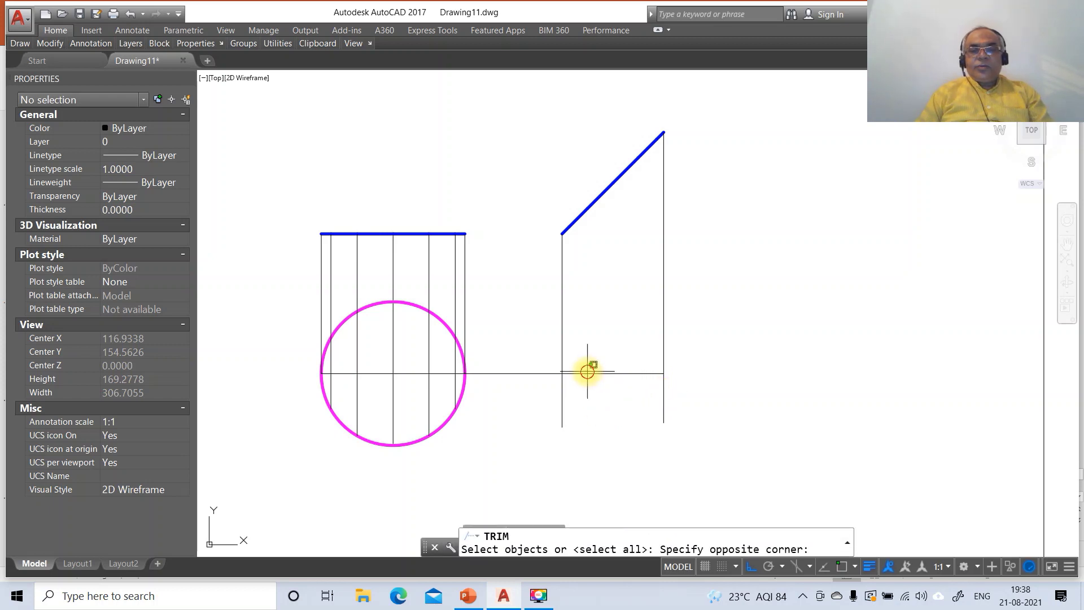
click(576, 382)
key(Return)
click(688, 380)
click(562, 418)
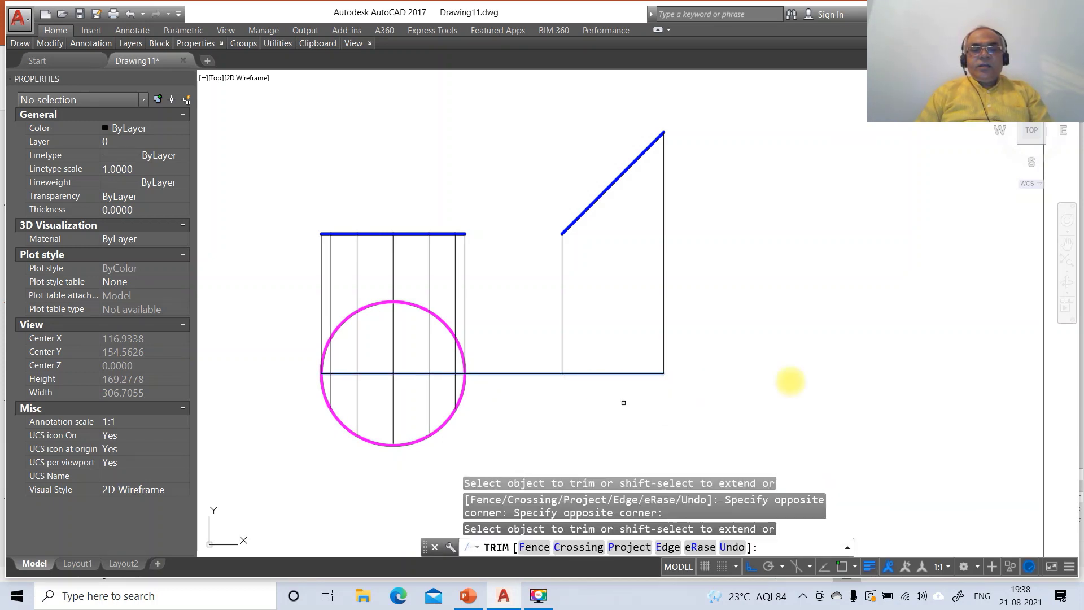
key(Escape)
Step: Draw a vertical projector from the inclined line's lowest break point down past the horizontal line
text(l)
key(Return)
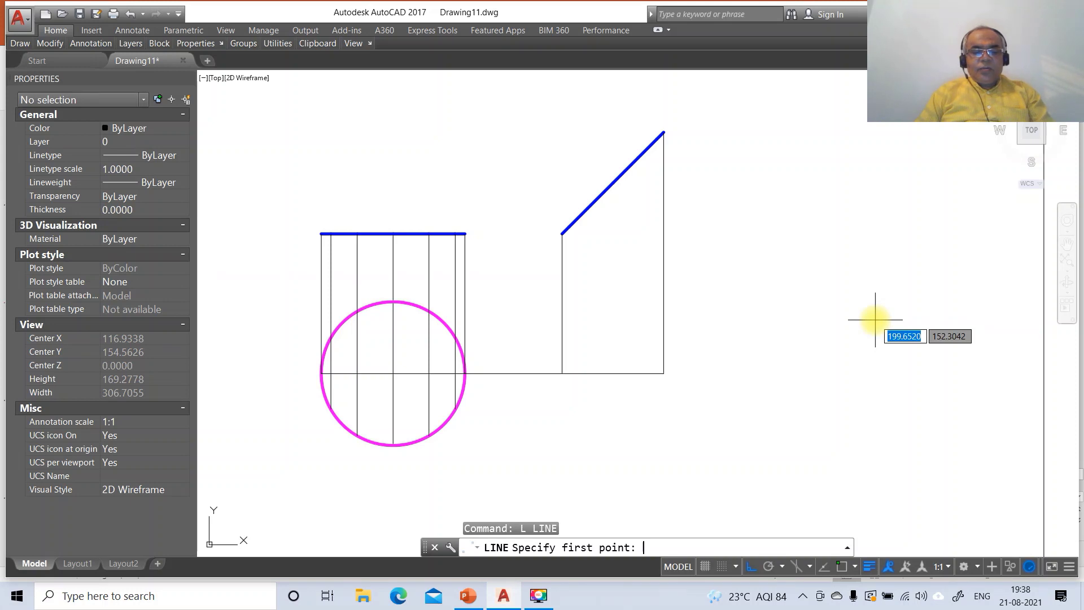
text(END)
key(Return)
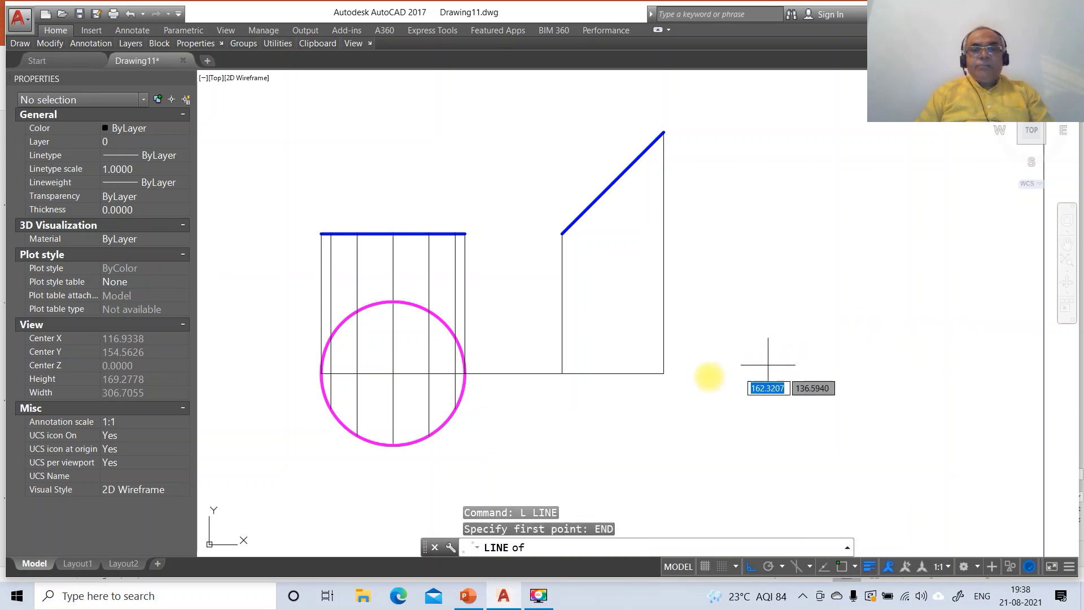
click(563, 232)
click(600, 446)
key(Return)
Step: Draw a vertical projector from the inclined line's uppermost break point down past the horizontal line through the circle's centre
key(Return)
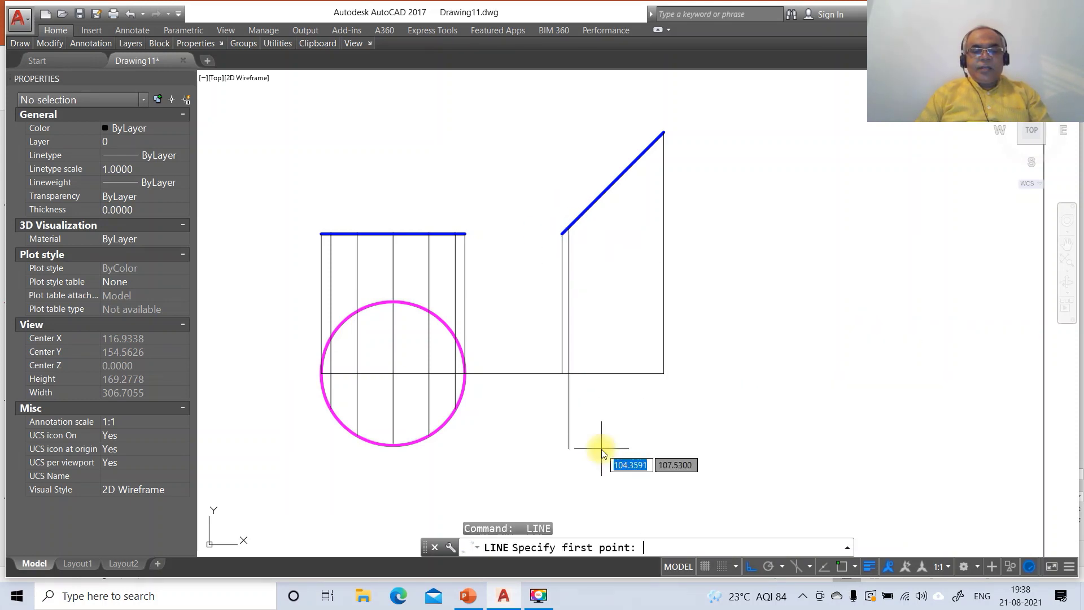
text(END)
key(Return)
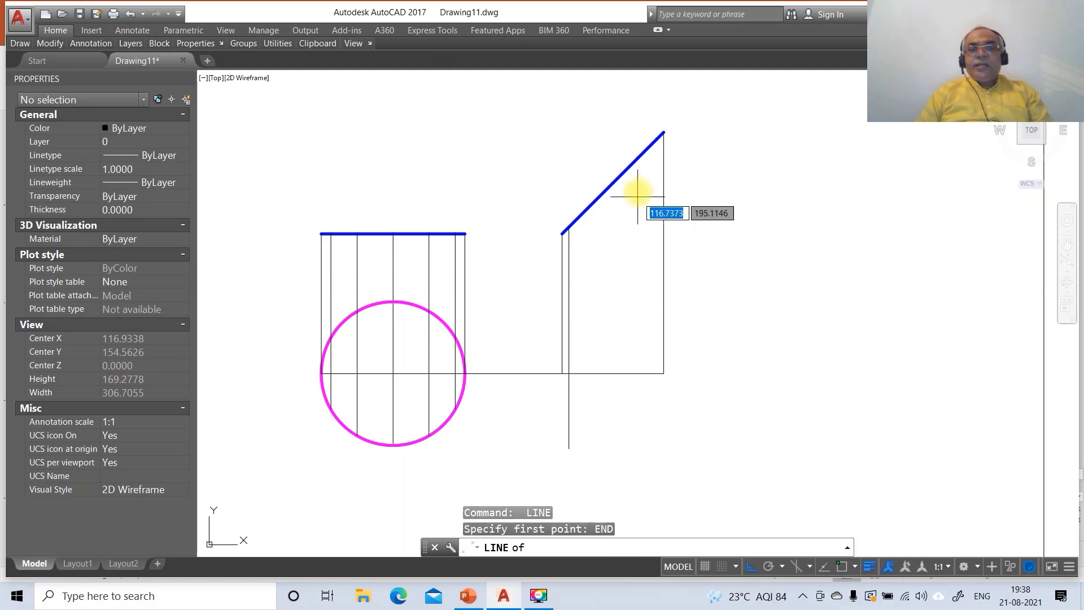
click(661, 135)
click(654, 456)
key(Return)
Step: Draw a horizontal line from the leftmost inner division line's upper intersection with the circle, perpendicular to the uppermost break point's projector
key(Return)
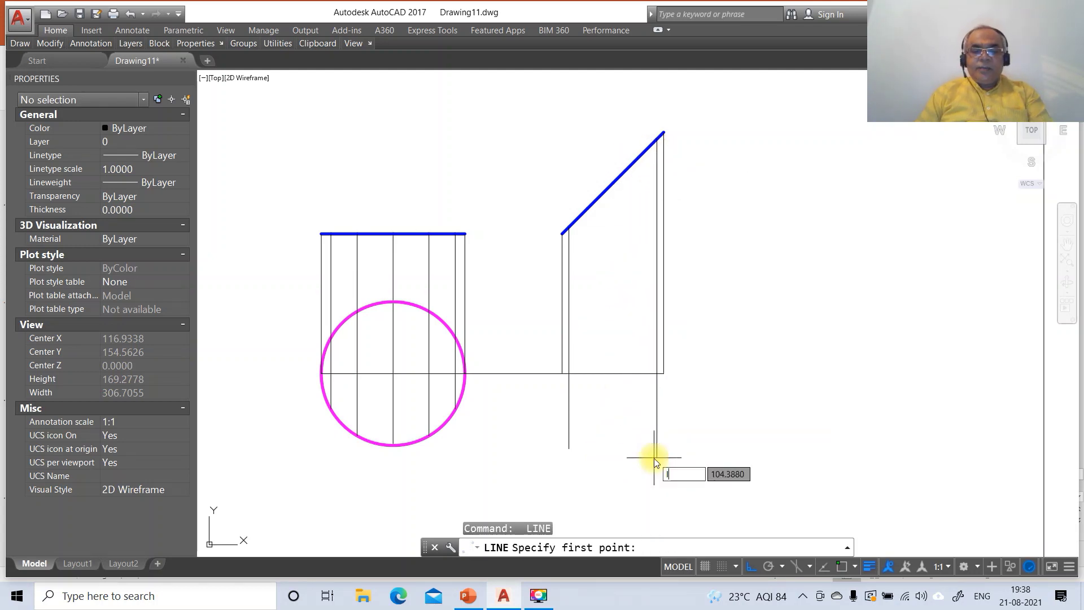
text(INT)
key(Return)
click(331, 337)
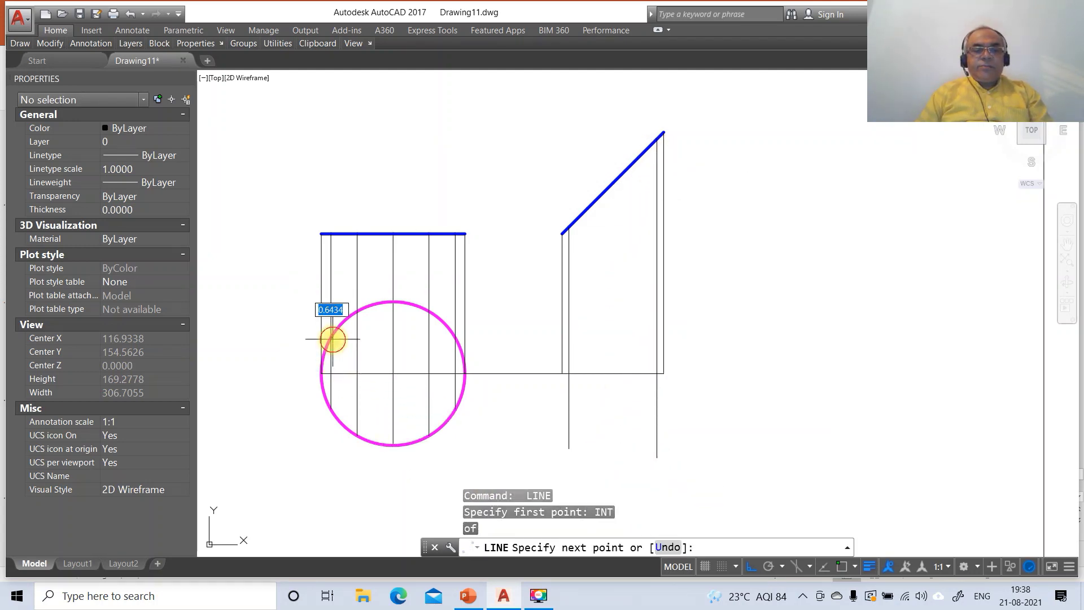
text(PER)
key(Return)
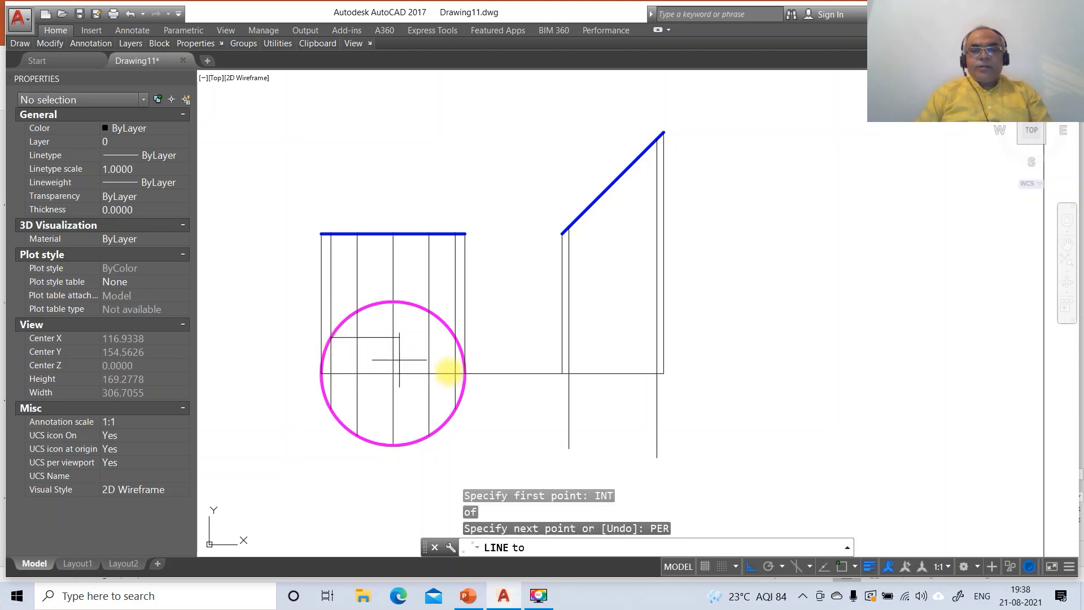
click(655, 355)
key(Return)
Step: Draw a horizontal line from the leftmost inner division line's lower intersection with the circle, perpendicular to the uppermost break point's projector
key(Return)
text(INT)
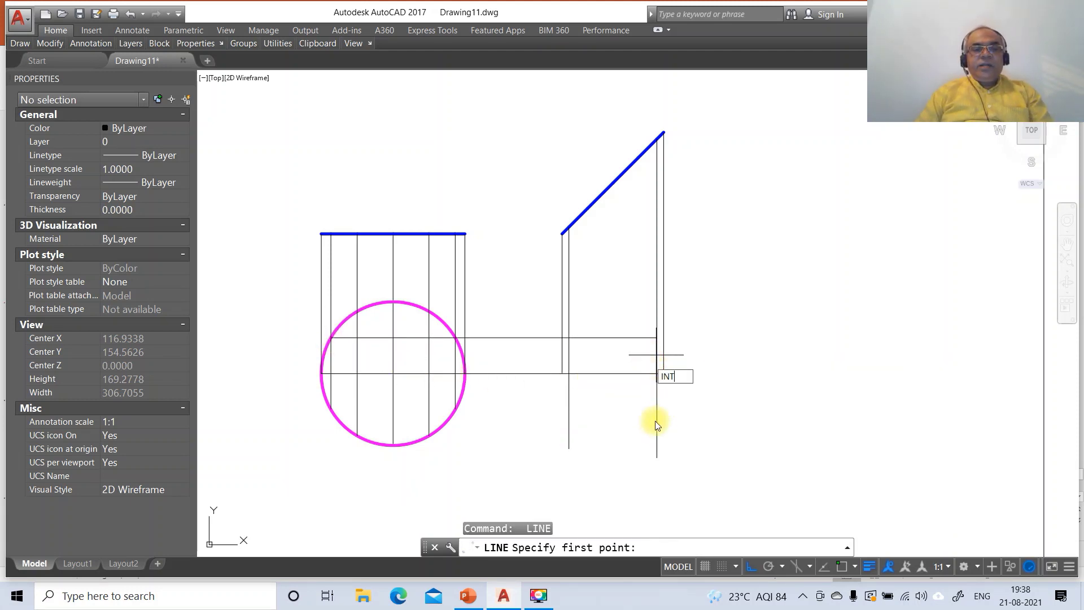
key(Return)
click(330, 407)
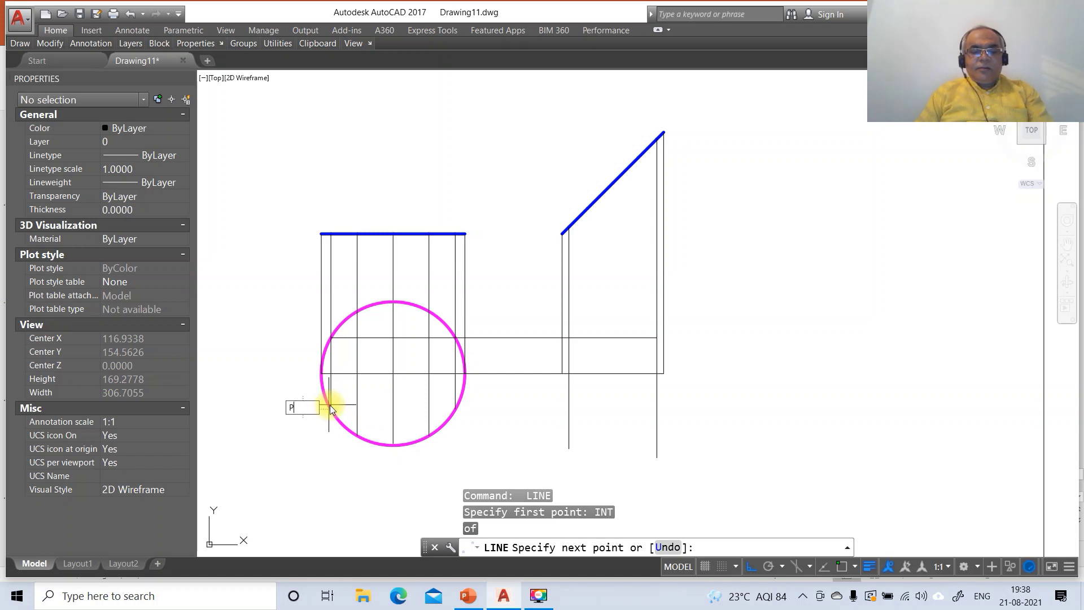
key(Return)
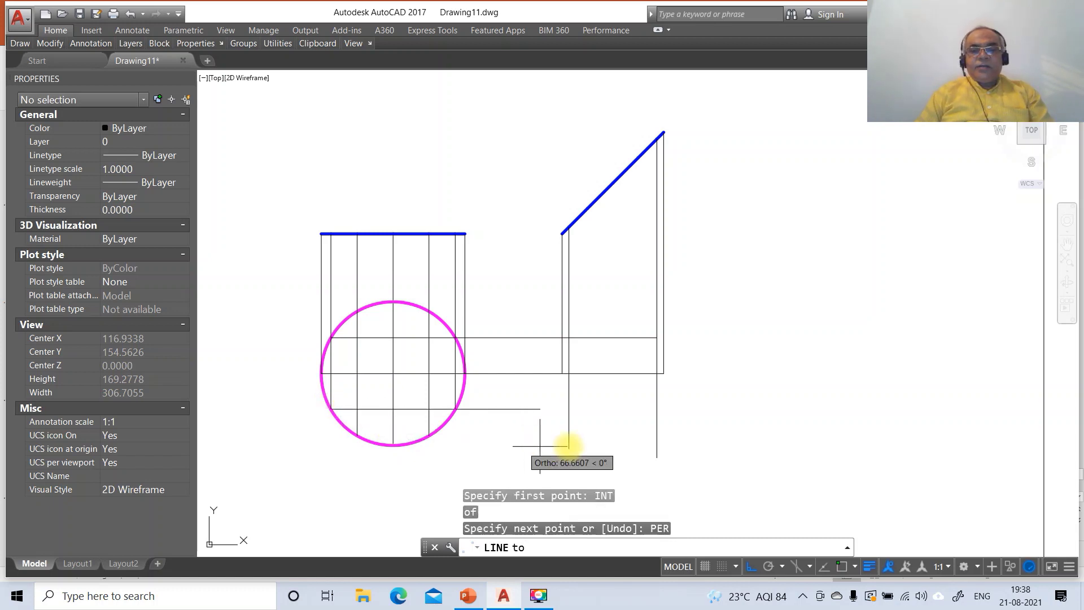
click(653, 418)
key(Return)
Step: Trim the projectors of the inclined line's lowest and uppermost break points below the lowest horizontal line
text(TR)
key(Return)
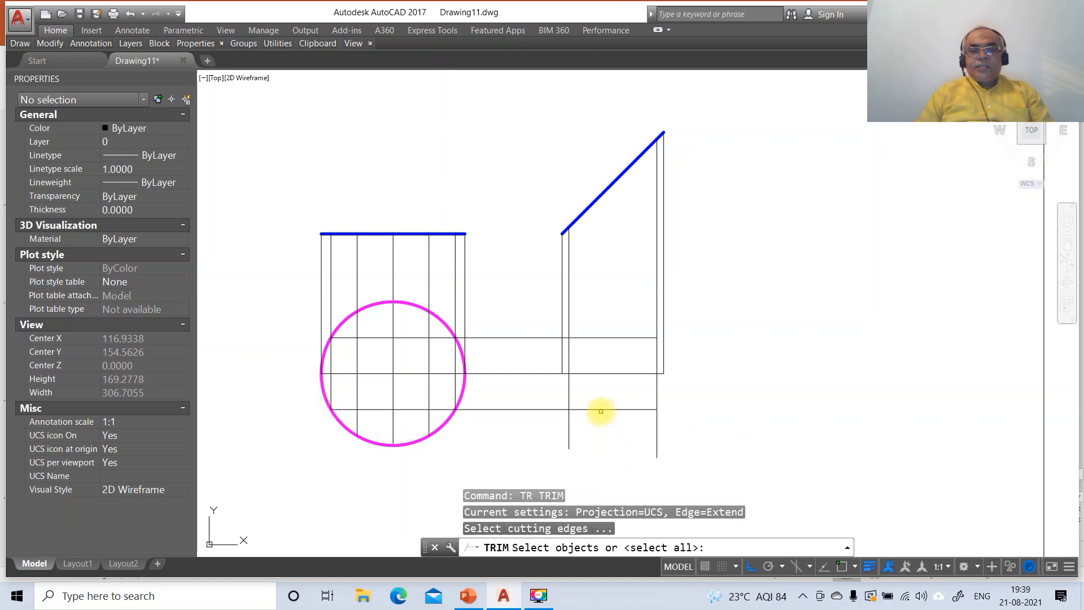
click(598, 410)
key(Return)
click(688, 417)
click(551, 439)
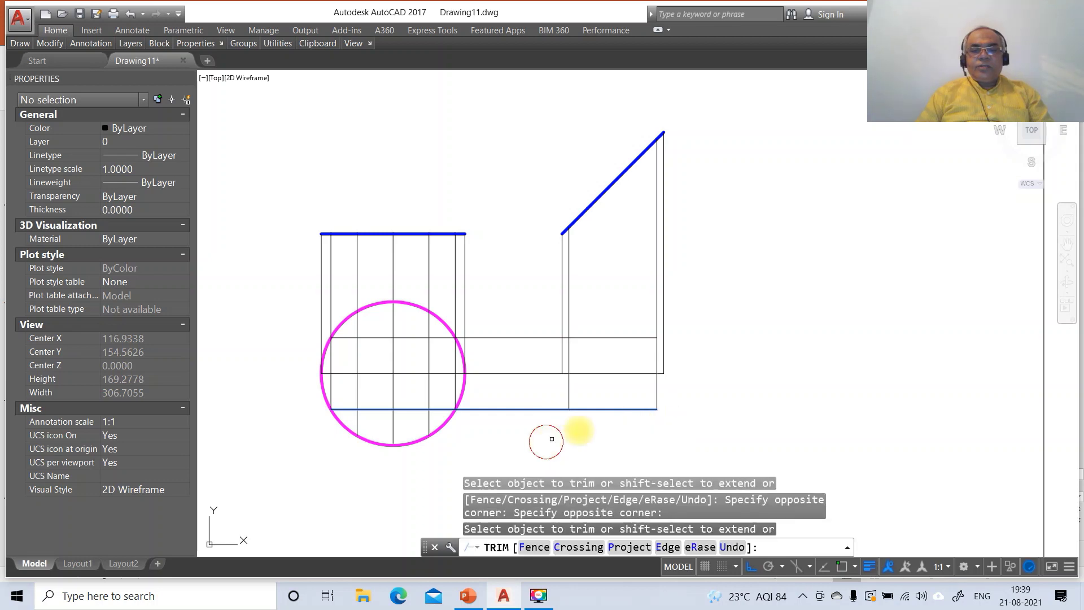
key(Return)
Step: Draw a vertical projector from the inclined line's second-lowest break point down past the lowest horizontal line
text(L)
key(Return)
text(EN)
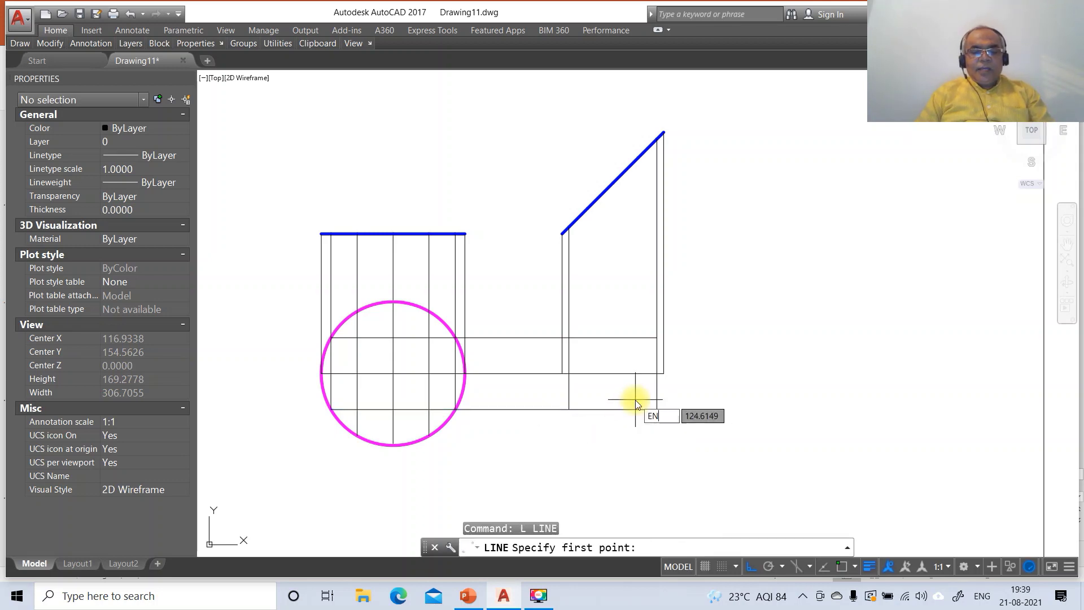
text(D)
key(Return)
click(588, 210)
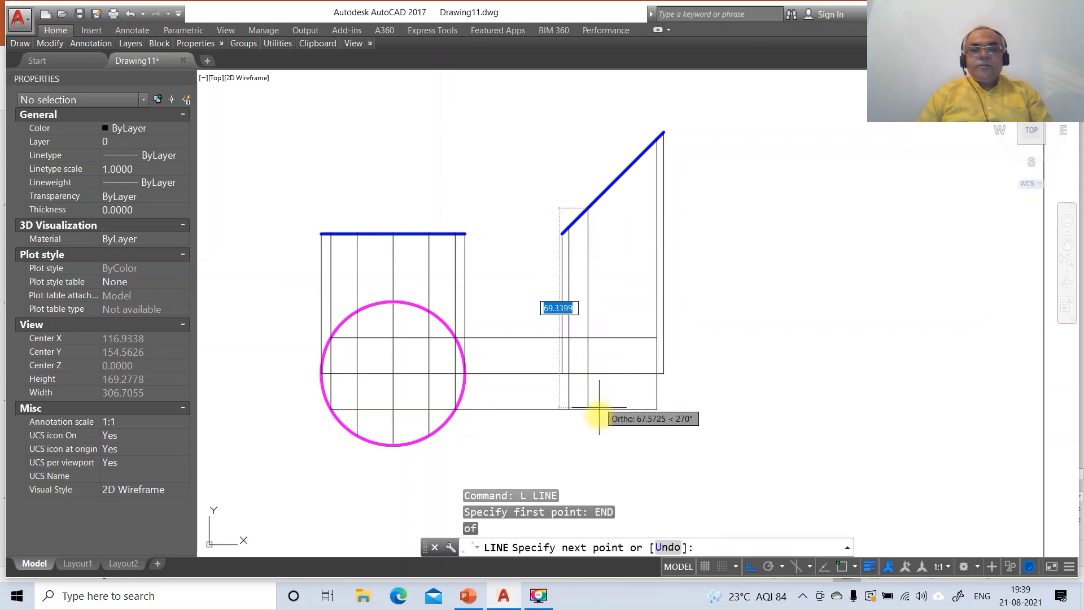
click(602, 449)
key(Return)
Step: Draw a vertical projector from the inclined line's second-highest break point down past the lowest horizontal line
key(Return)
text(END)
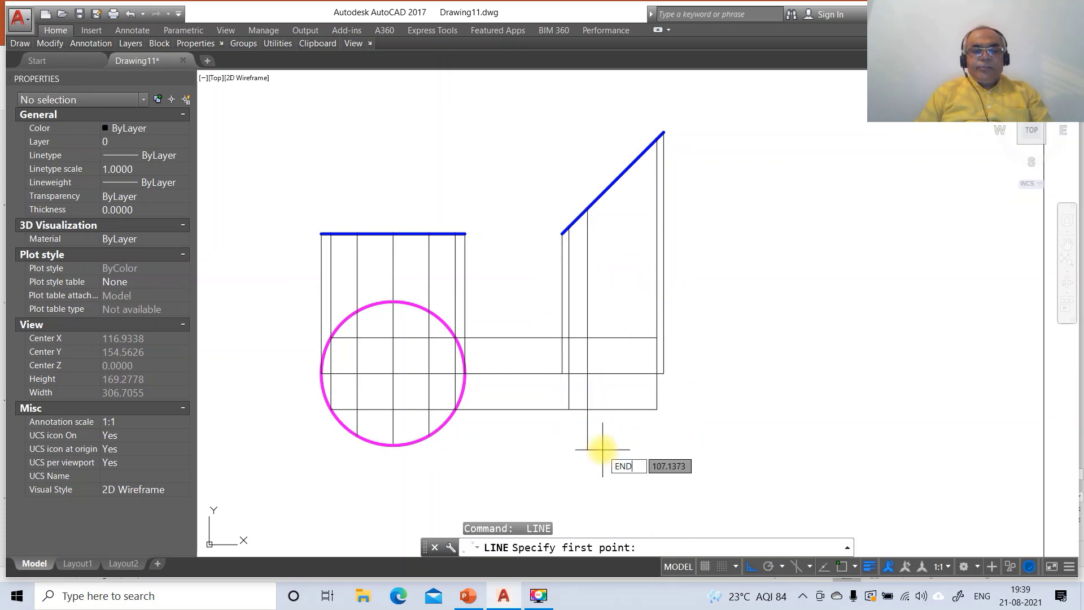
key(Return)
click(630, 160)
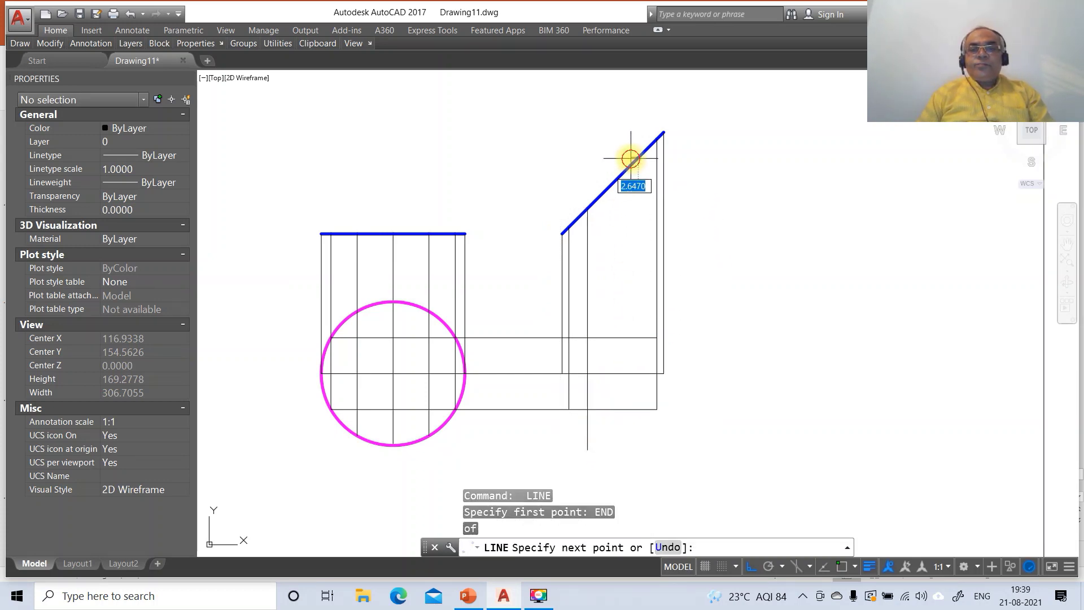
click(639, 453)
key(Return)
Step: Draw a horizontal line from the second inner division line's upper intersection with the circle, perpendicular to the second-highest break point's projector
key(Return)
text(INT)
key(Return)
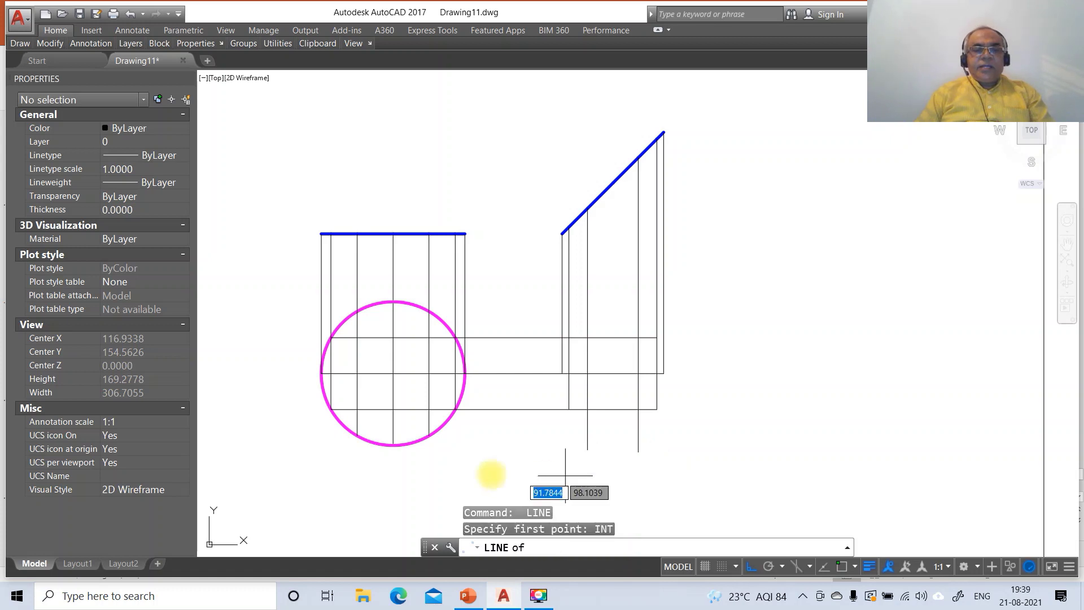
click(358, 314)
text(PER)
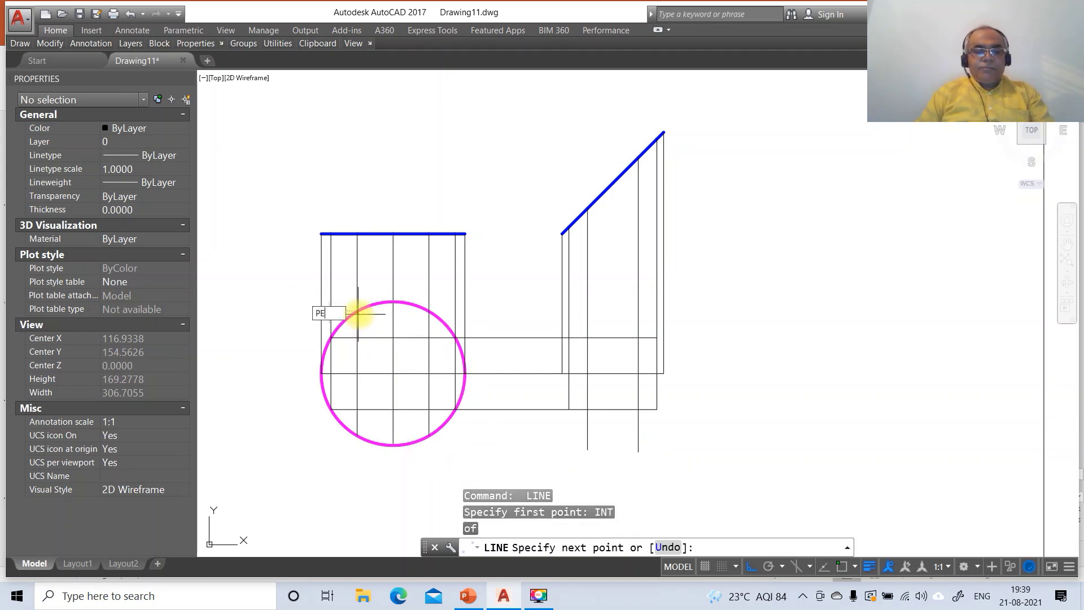
key(Return)
click(636, 312)
key(Return)
Step: Draw a horizontal line from the second inner division line's lower intersection with the circle, perpendicular to the second-highest break point's projector
key(Return)
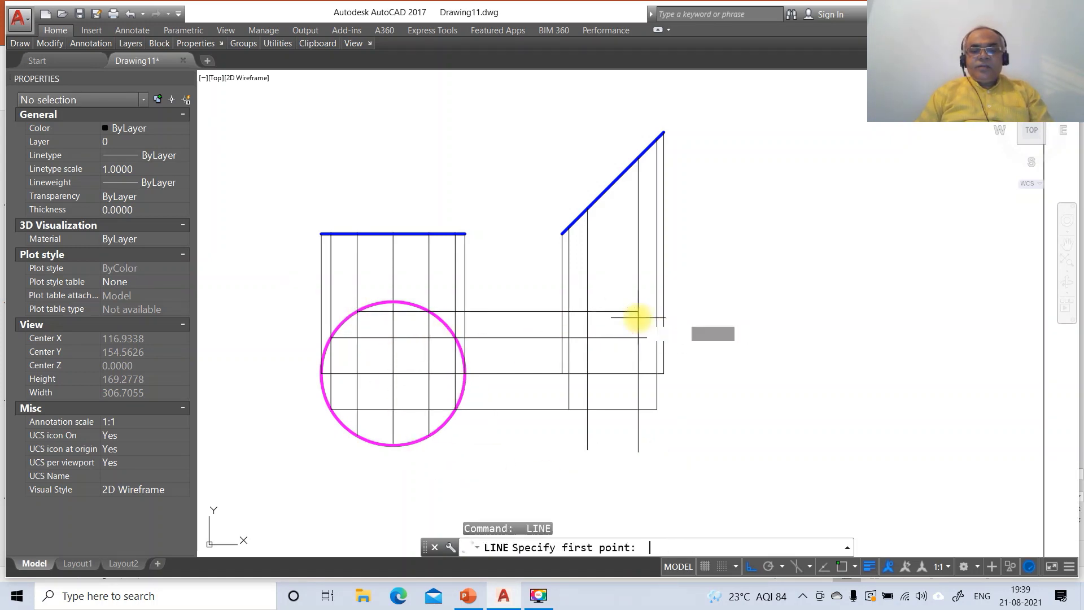
text(INT)
key(Return)
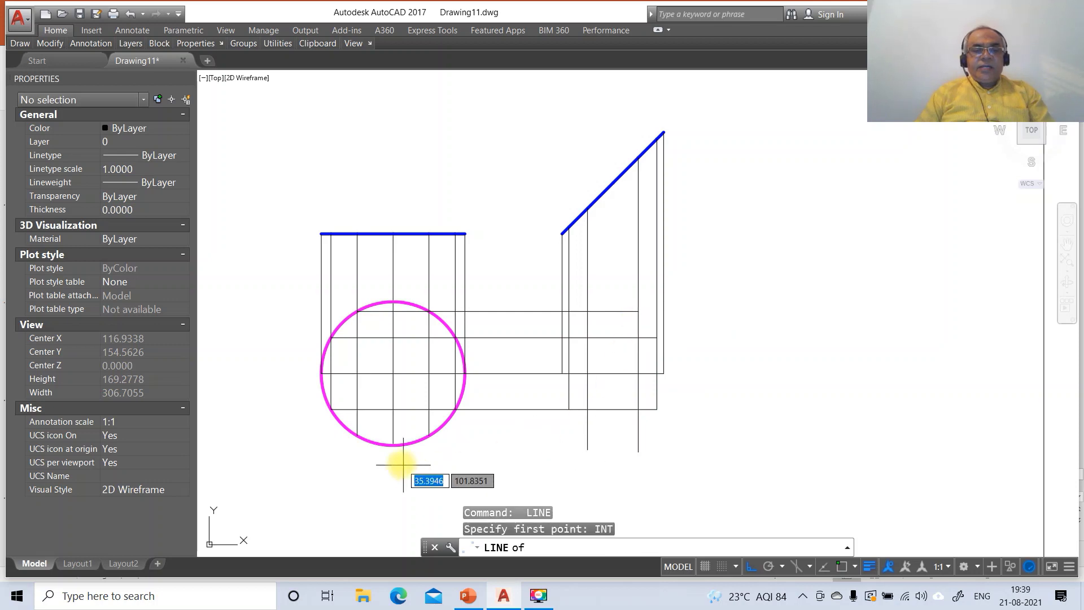
click(361, 438)
text(PER)
key(Return)
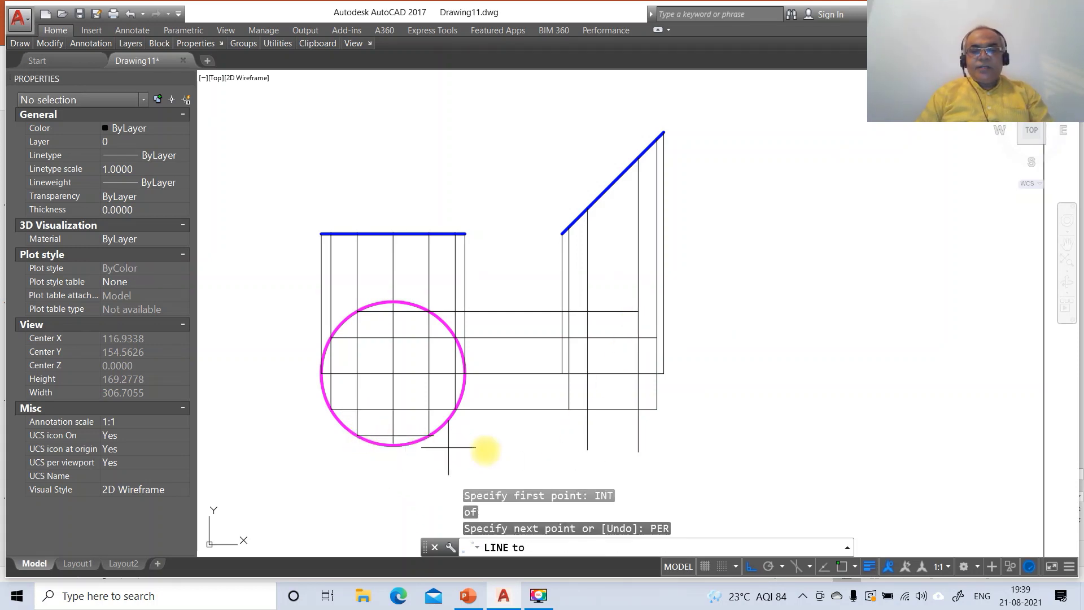
click(636, 438)
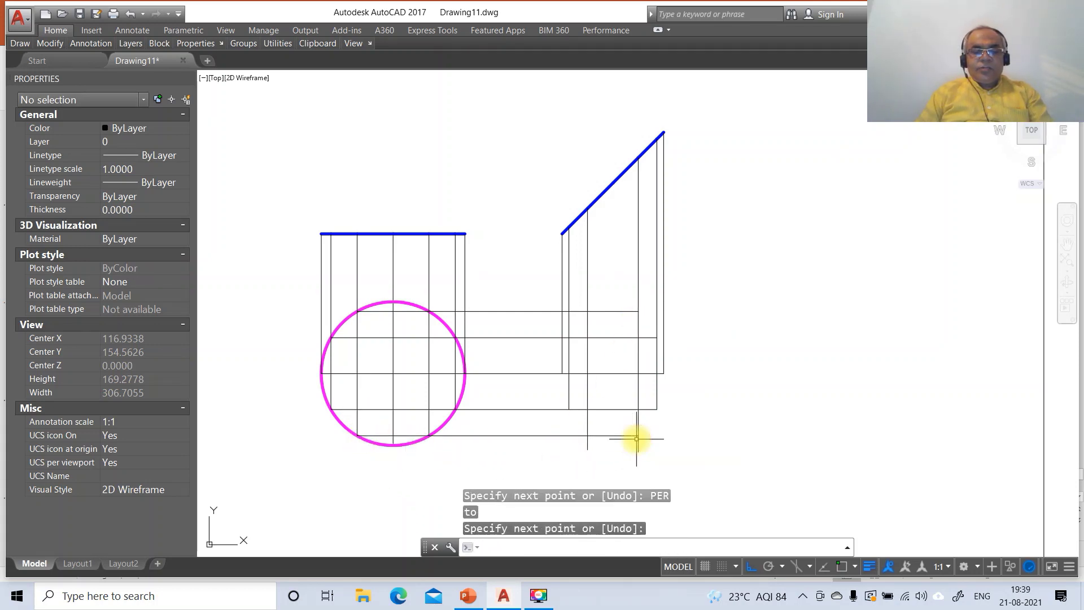
key(Return)
Step: Try to trim the two projectors that extend below the lowest horizontal line
text(TR)
key(Return)
click(597, 436)
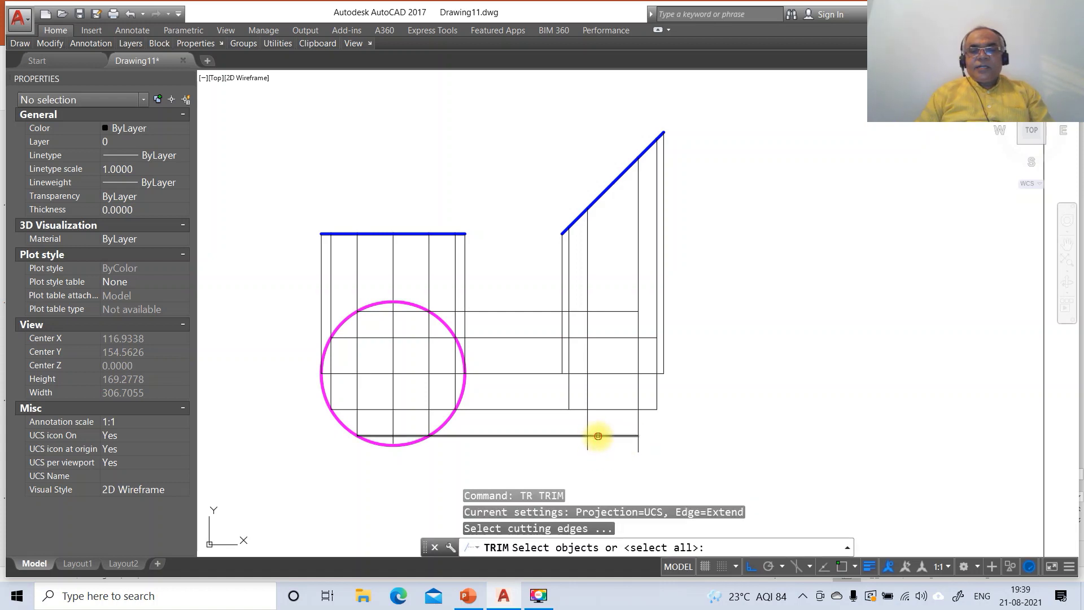
key(Return)
click(663, 444)
click(561, 445)
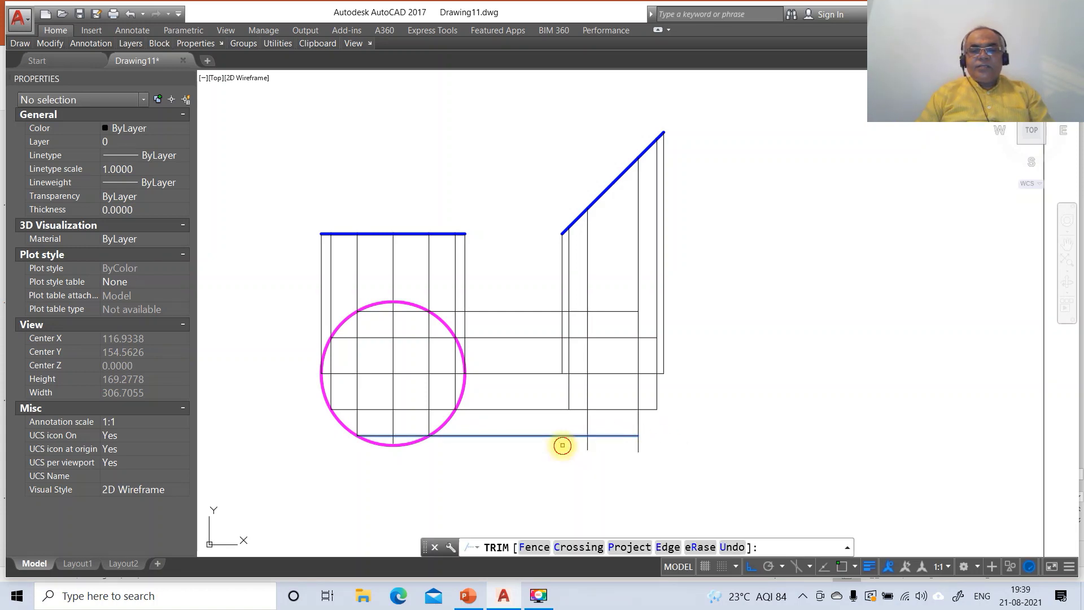
key(Return)
Step: Trim the projectors of the second-lowest and second-highest break points at the lowest horizontal line
text(TR)
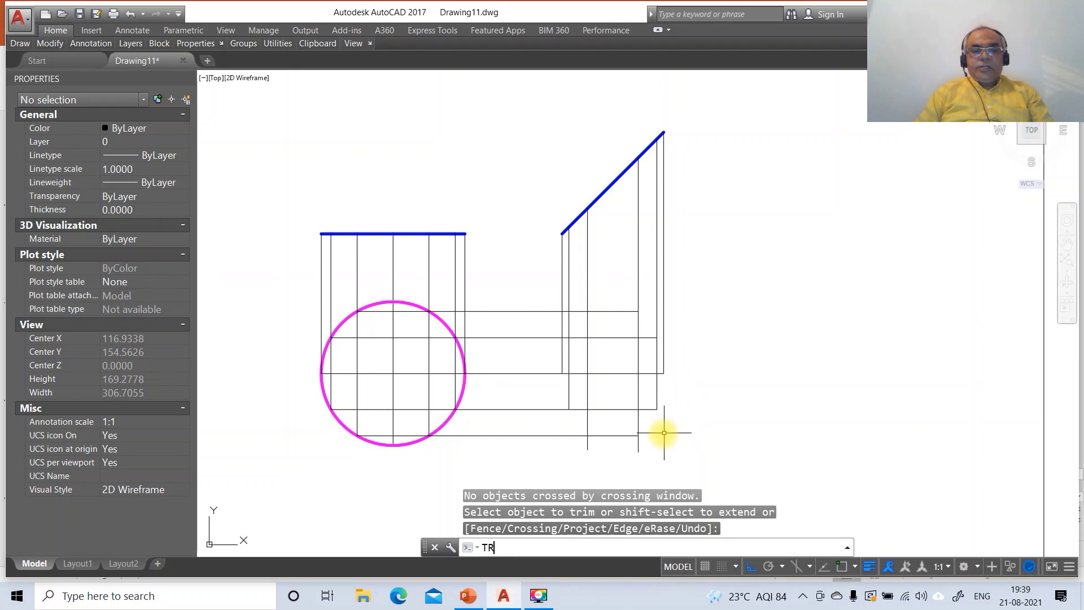
key(Return)
click(621, 436)
key(Return)
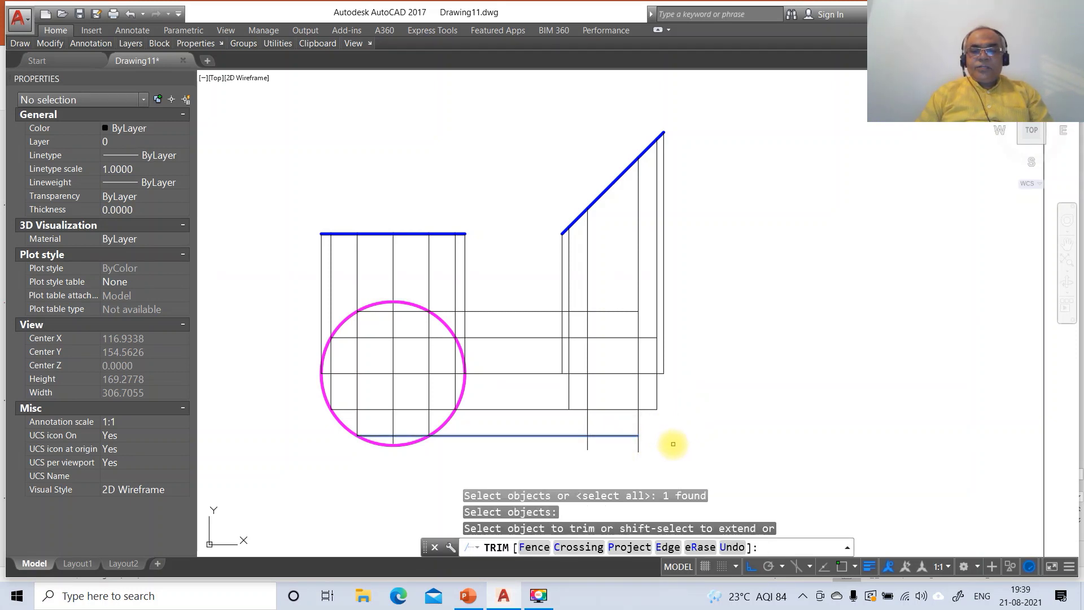
click(670, 444)
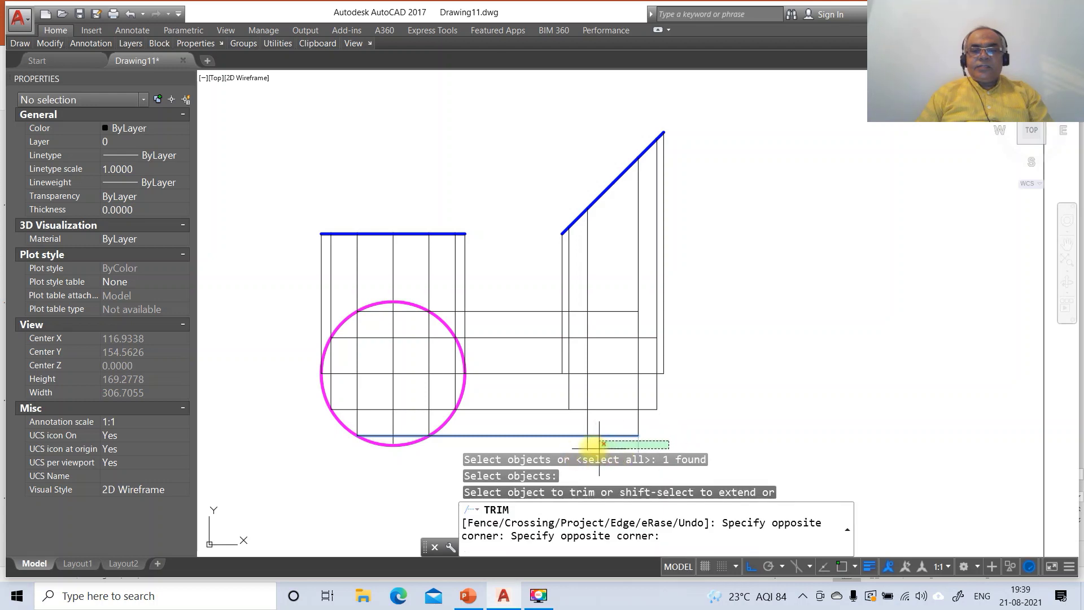
click(583, 439)
key(Return)
Step: Draw a vertical projector from the inclined line's middle break point down past the circle's lowest level
text(L)
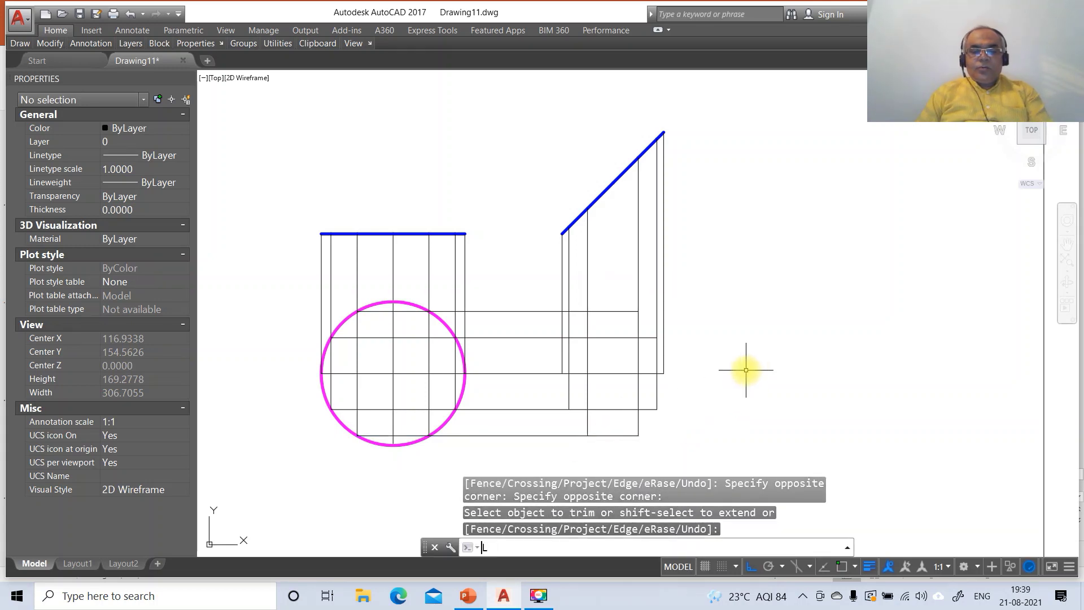
key(Return)
text(END)
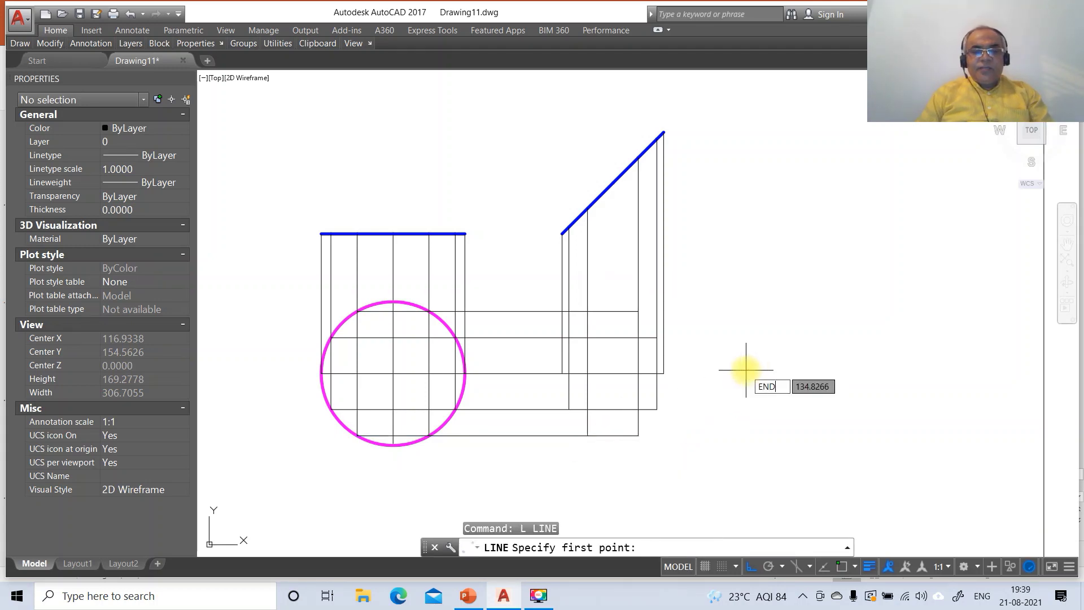
key(Return)
click(612, 183)
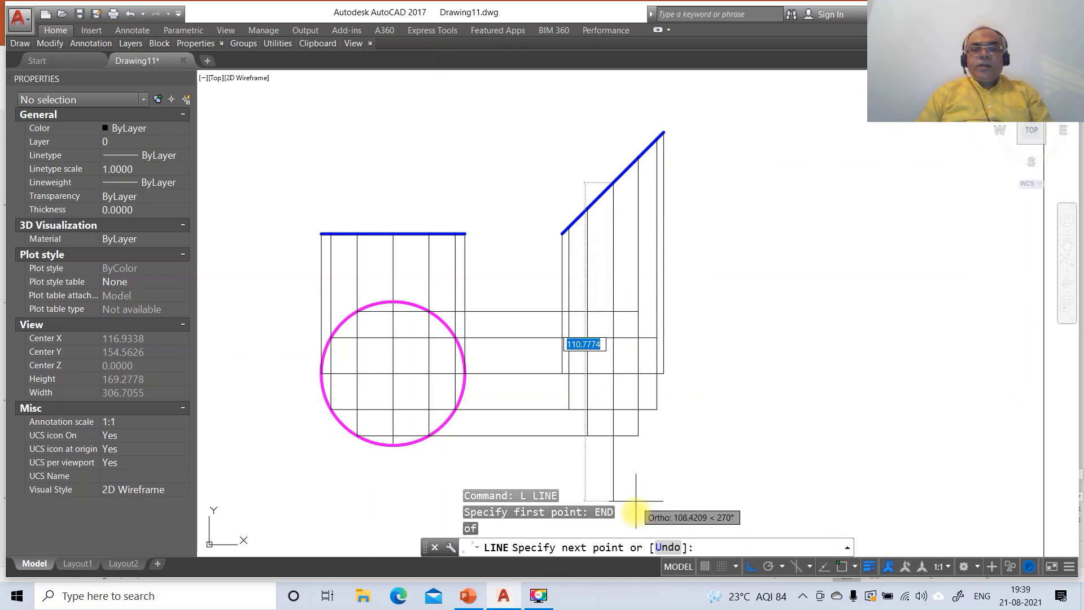
click(635, 477)
key(Return)
Step: Draw a horizontal line from the circle's topmost point, perpendicular to the middle break point's projector
key(Return)
text(INT)
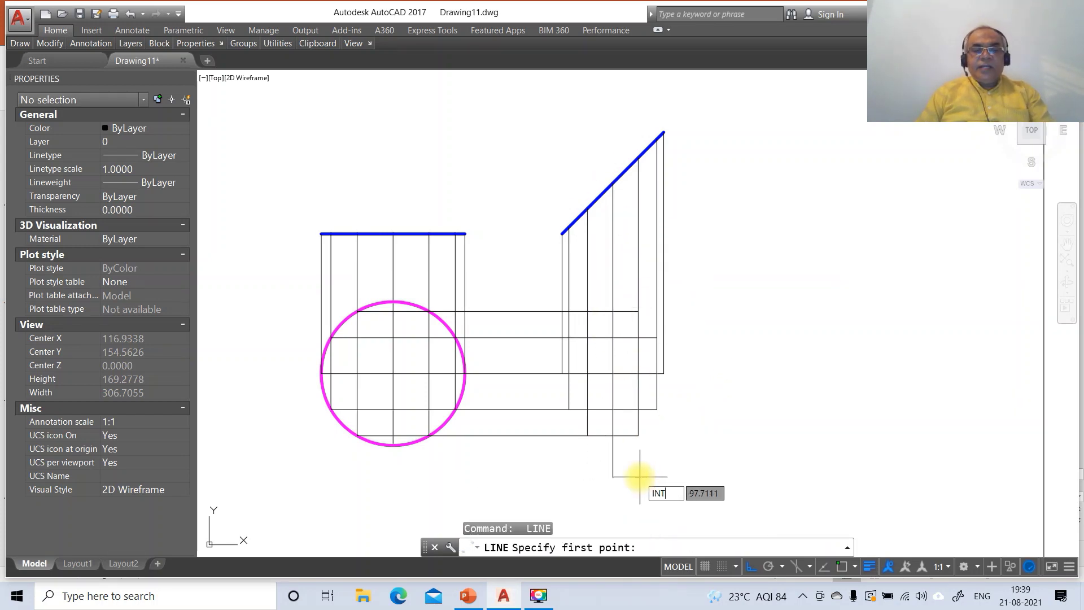
key(Return)
click(394, 301)
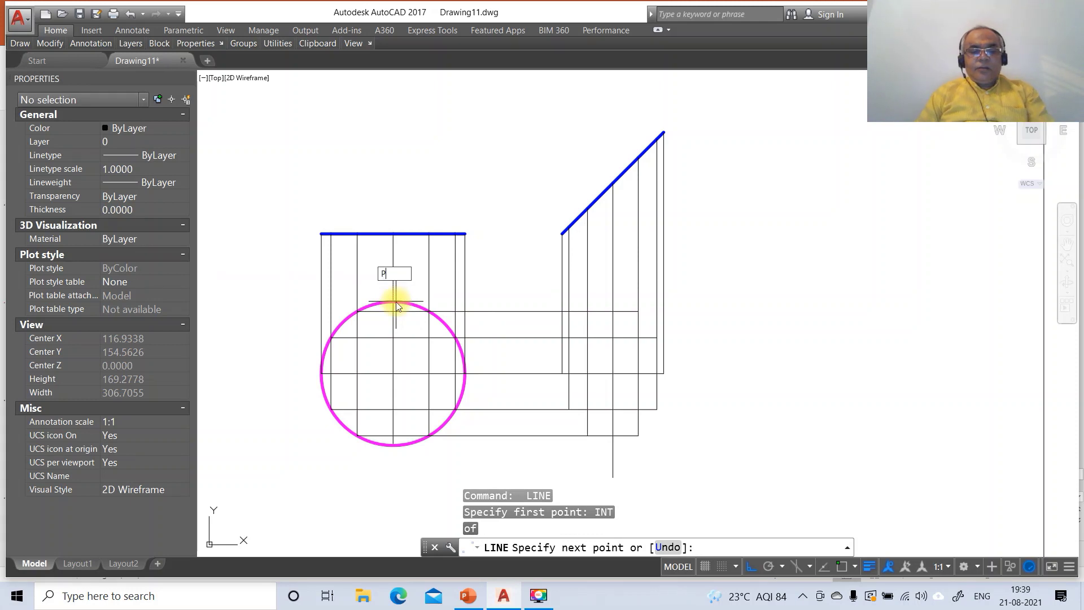
text(PER)
key(Return)
click(611, 293)
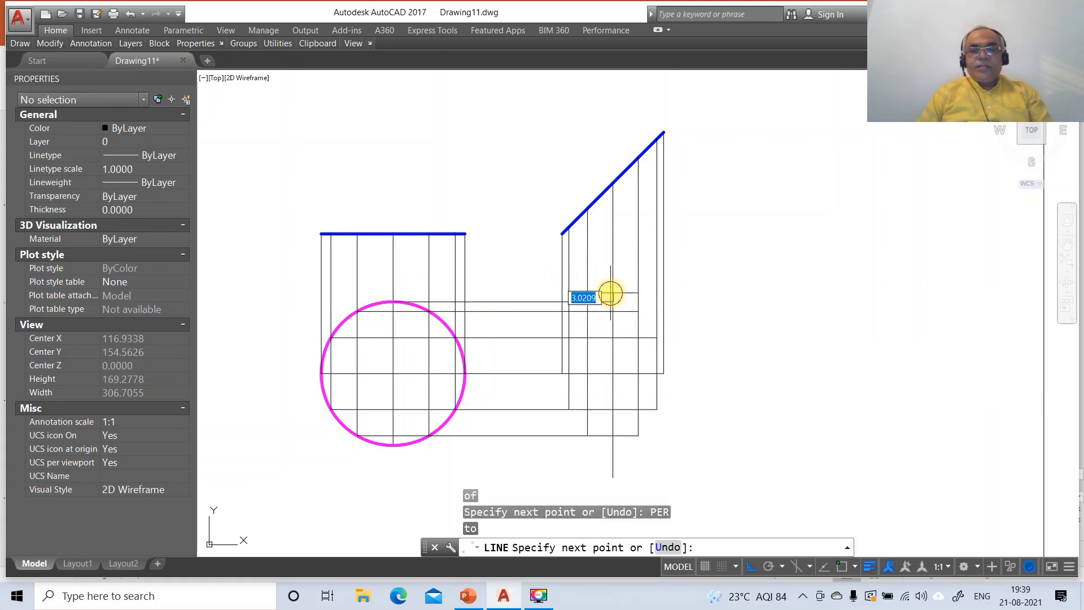
key(Return)
Step: Draw a horizontal line from the circle's lowest point, perpendicular to the middle break point's projector
key(Return)
text(INT)
key(Return)
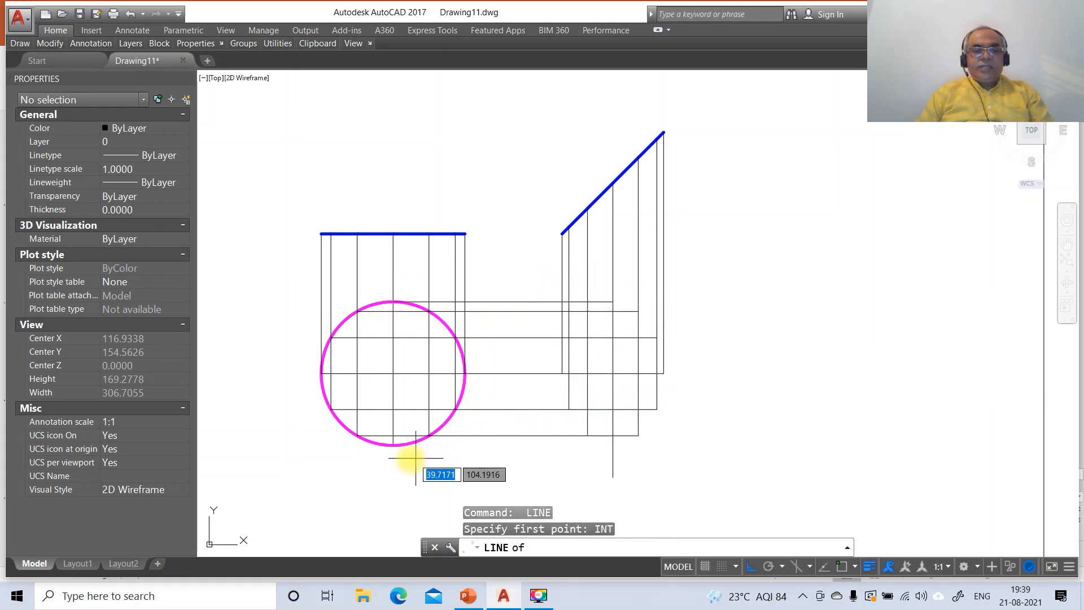
click(394, 446)
text(PER)
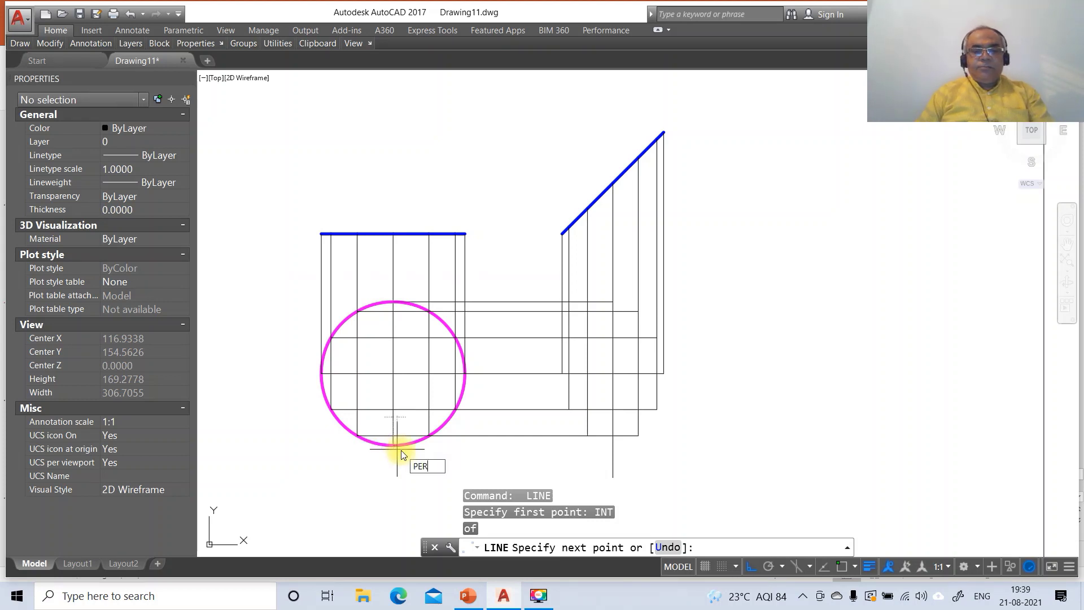
key(Return)
click(611, 446)
key(Return)
Step: Fillet the lowest horizontal line with the middle break point's projector so they meet at a clean corner
text(F)
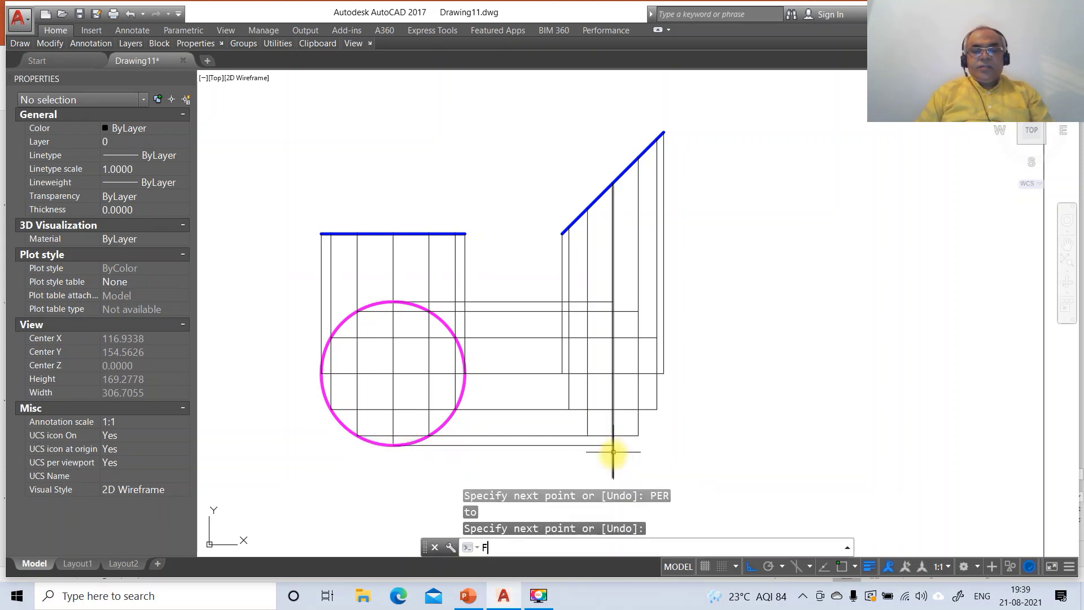
key(Return)
click(590, 446)
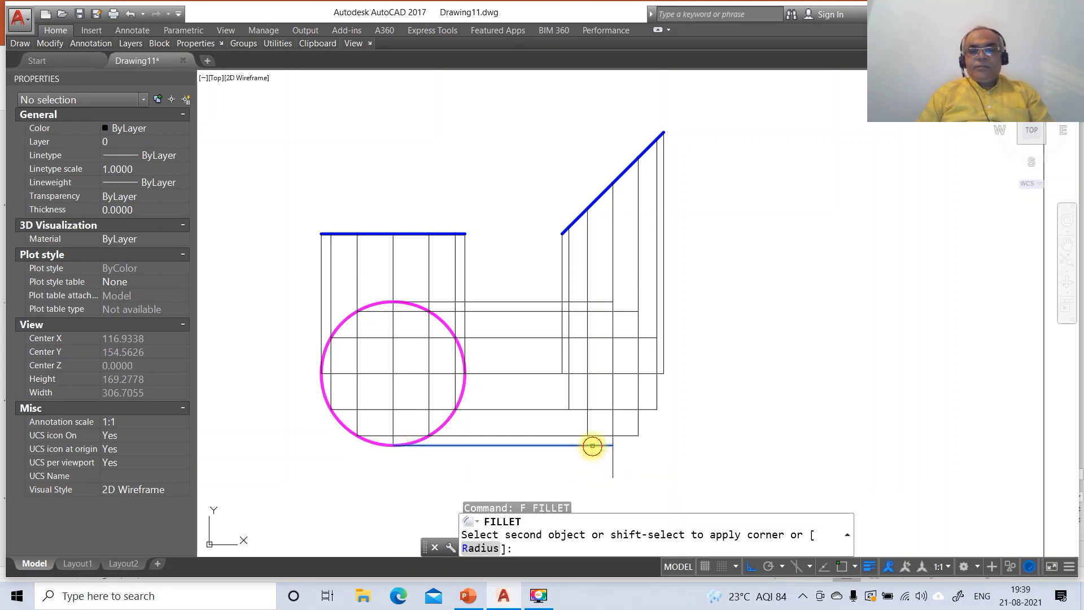
click(614, 421)
Step: Draw an ellipse centred where the middle projector crosses the circle's horizontal centreline, reaching the topmost horizontal line and the inclined line's upper-end projector
text(EL)
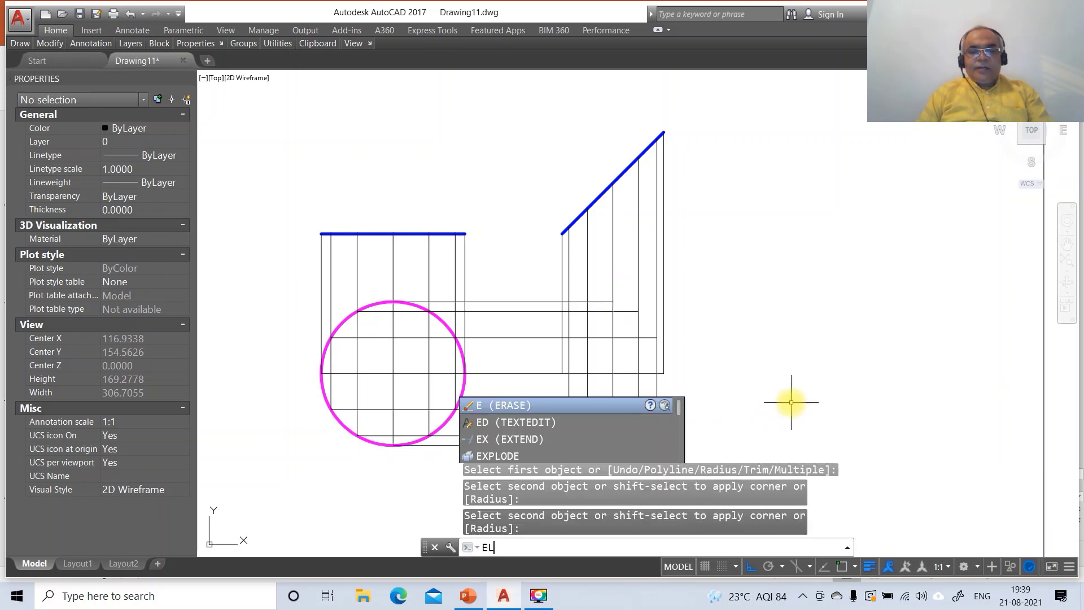
key(Return)
text(C)
key(Return)
text(INT)
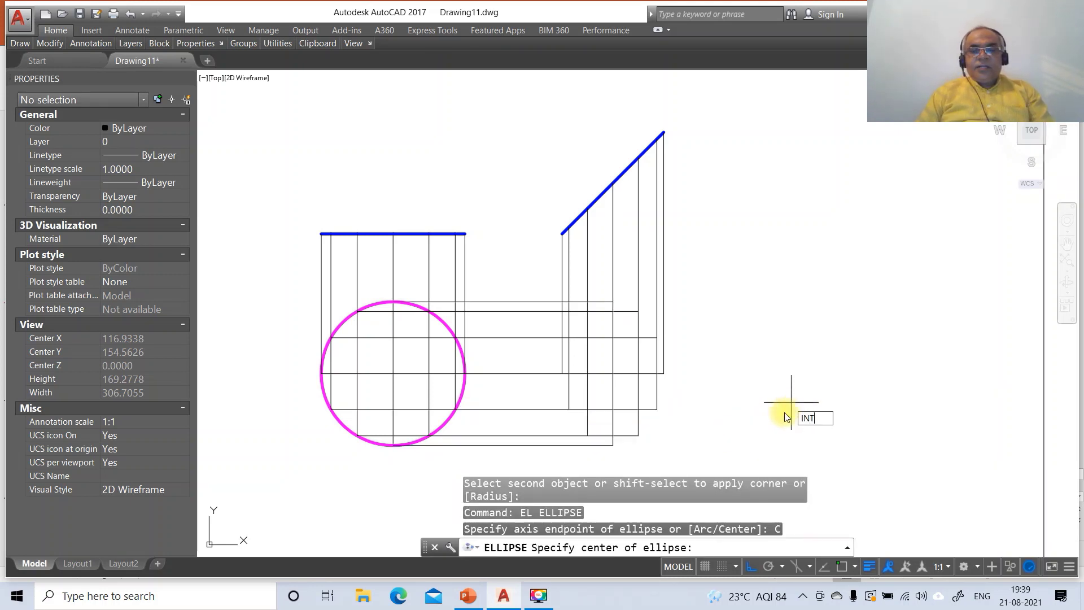
key(Return)
click(613, 374)
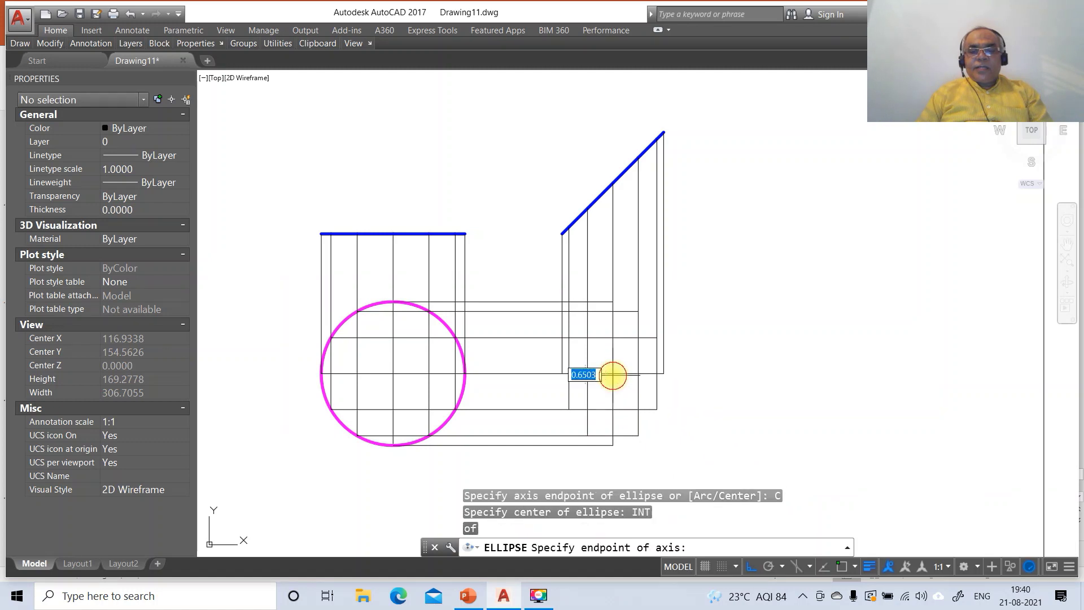
key(Return)
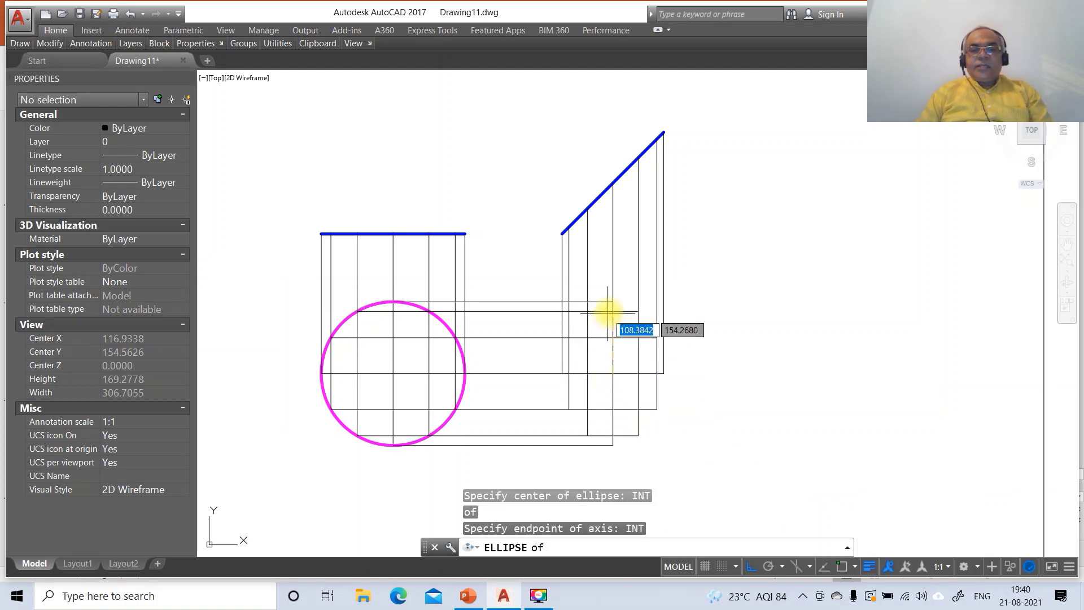
click(612, 303)
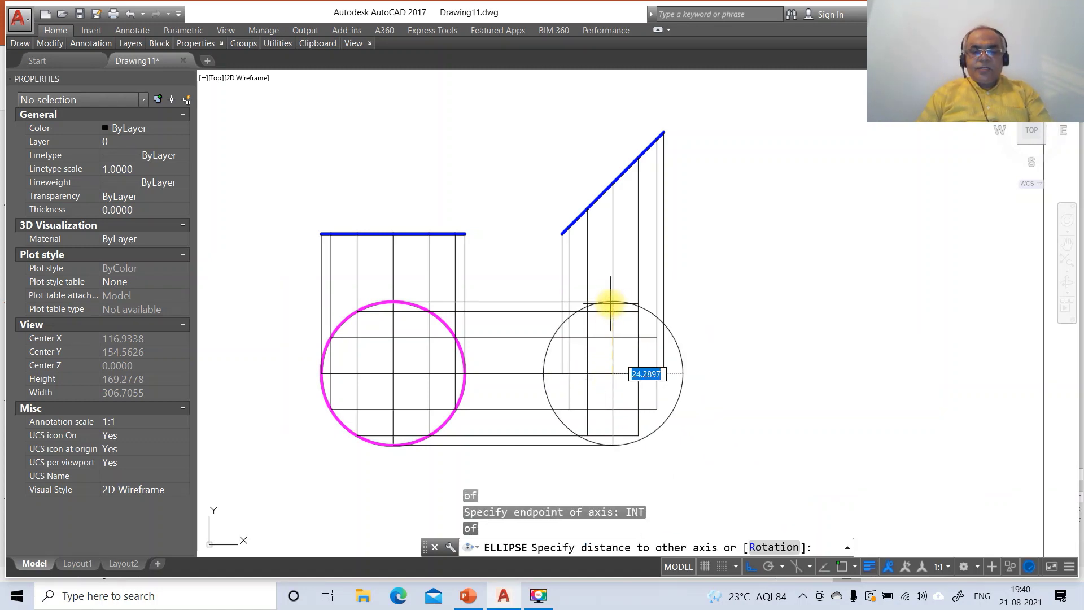
key(Return)
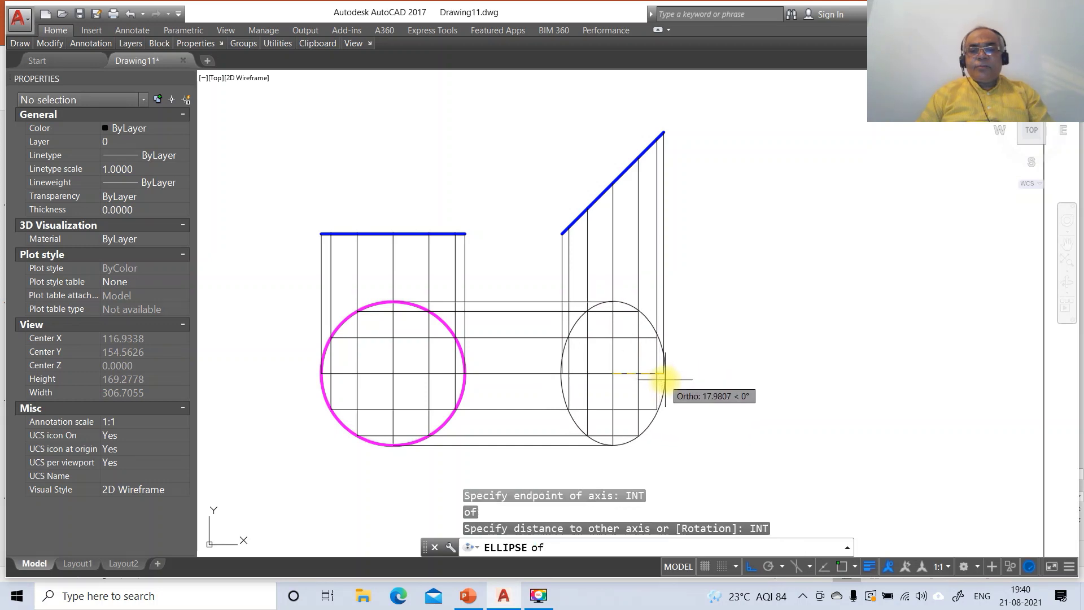
click(663, 374)
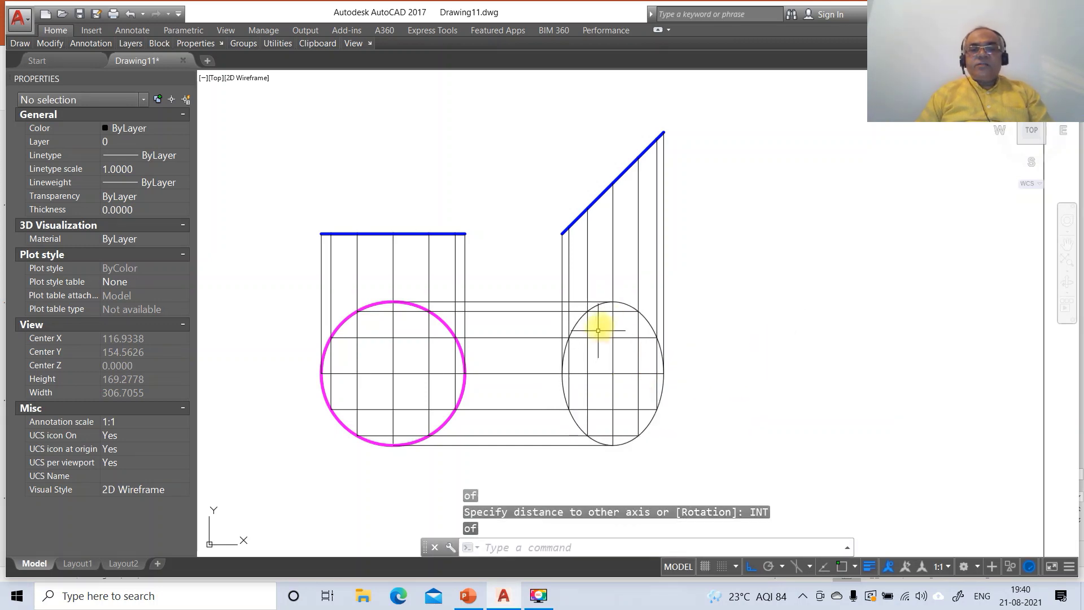
Step: Move the ellipse to the TV layer
click(613, 308)
click(51, 142)
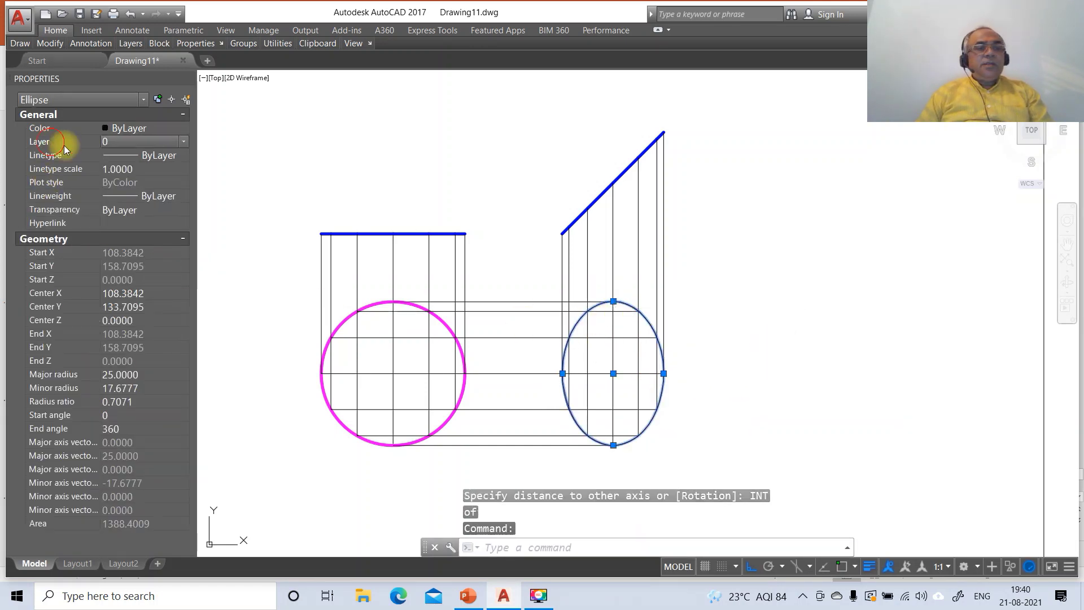
click(164, 148)
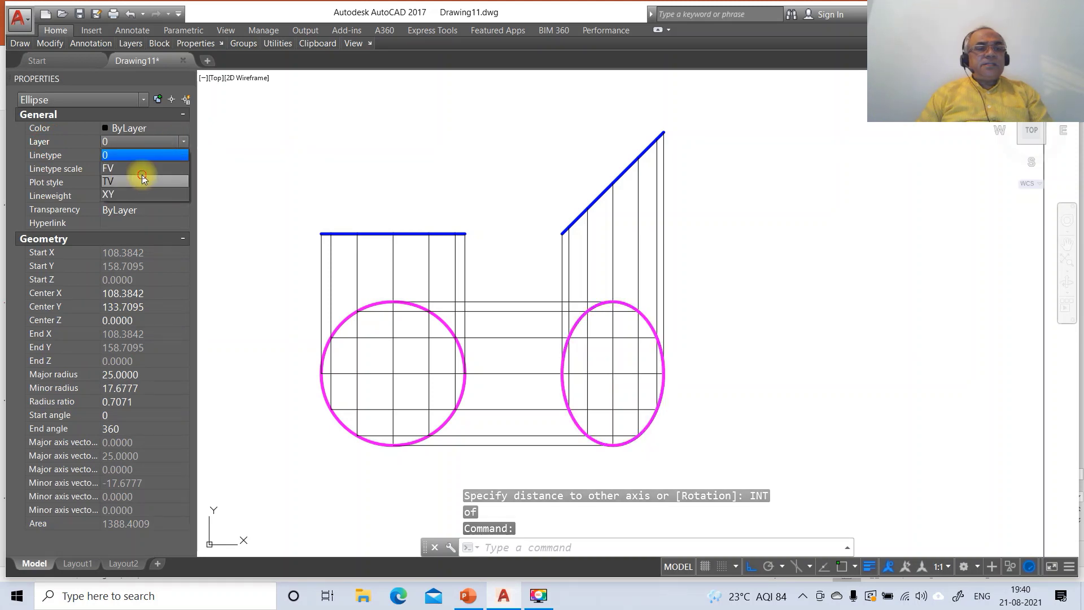
key(Escape)
Step: Break the lowest break point's projector in two at its upper intersection with the ellipse
text(BR)
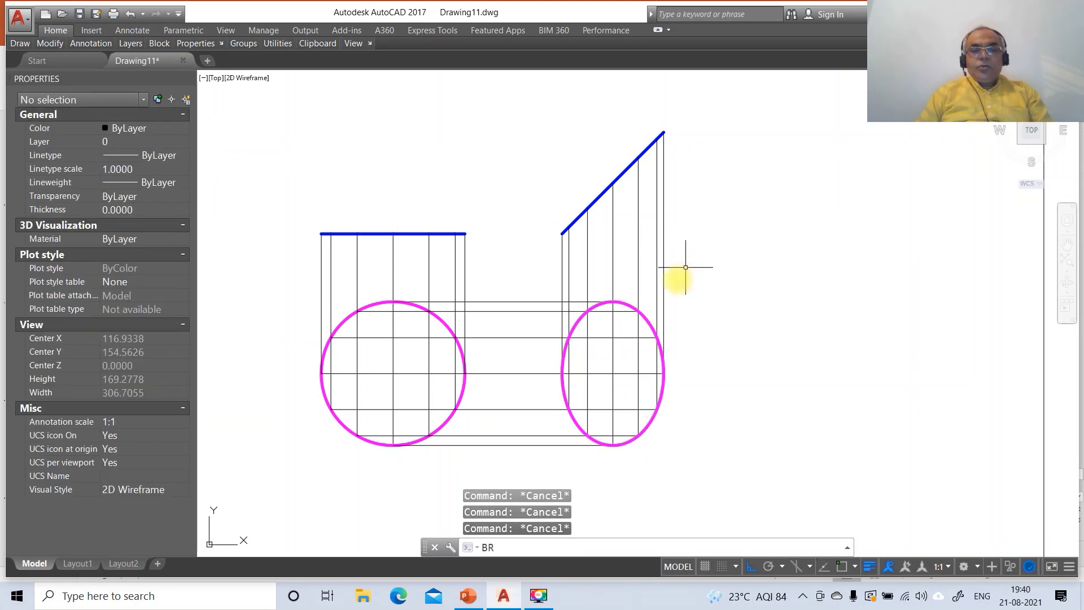
key(Return)
click(571, 358)
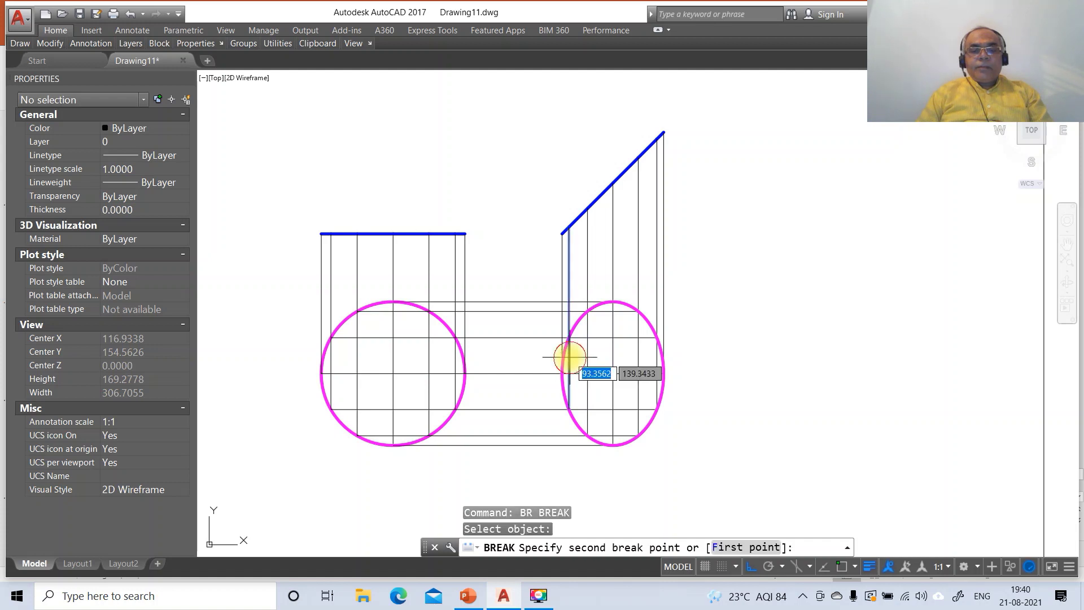
text(F)
key(Return)
text(INT)
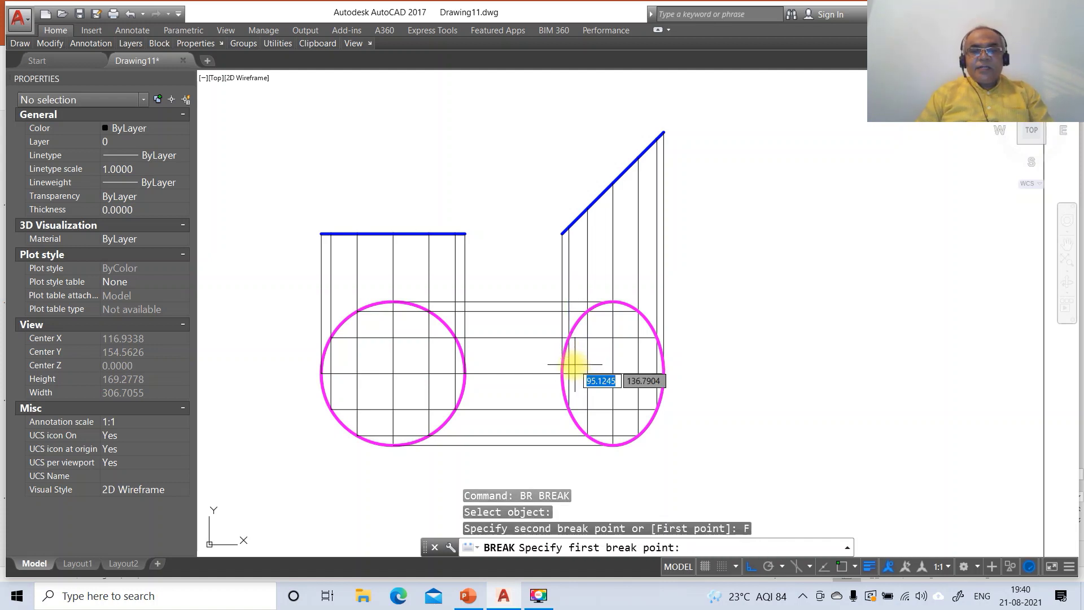
key(Return)
click(571, 338)
text(@)
key(Return)
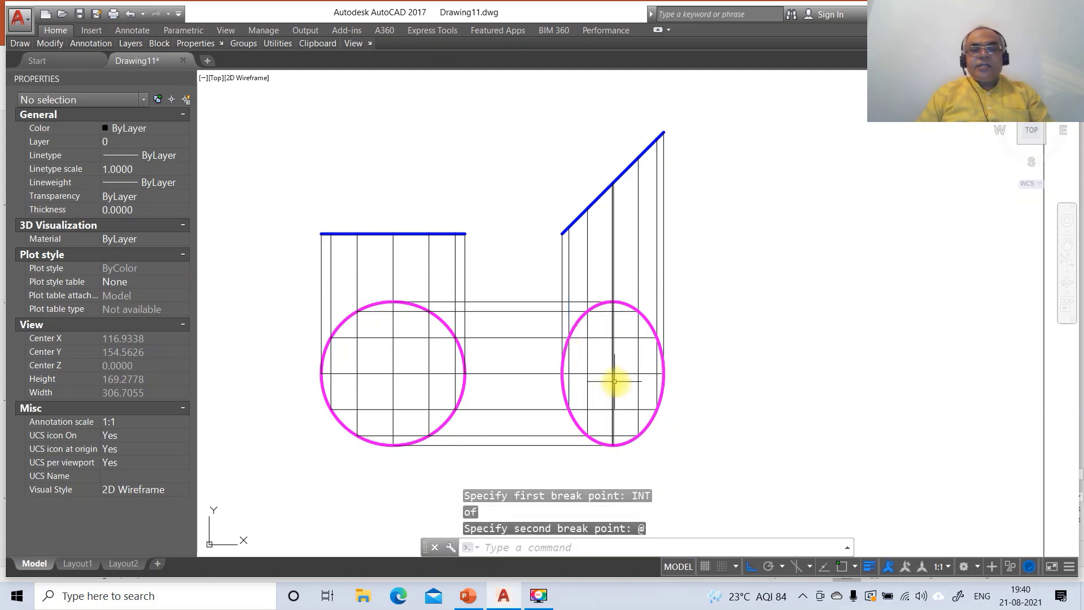
Step: Break the highest break point's projector in two at its upper intersection with the ellipse
key(Return)
click(654, 352)
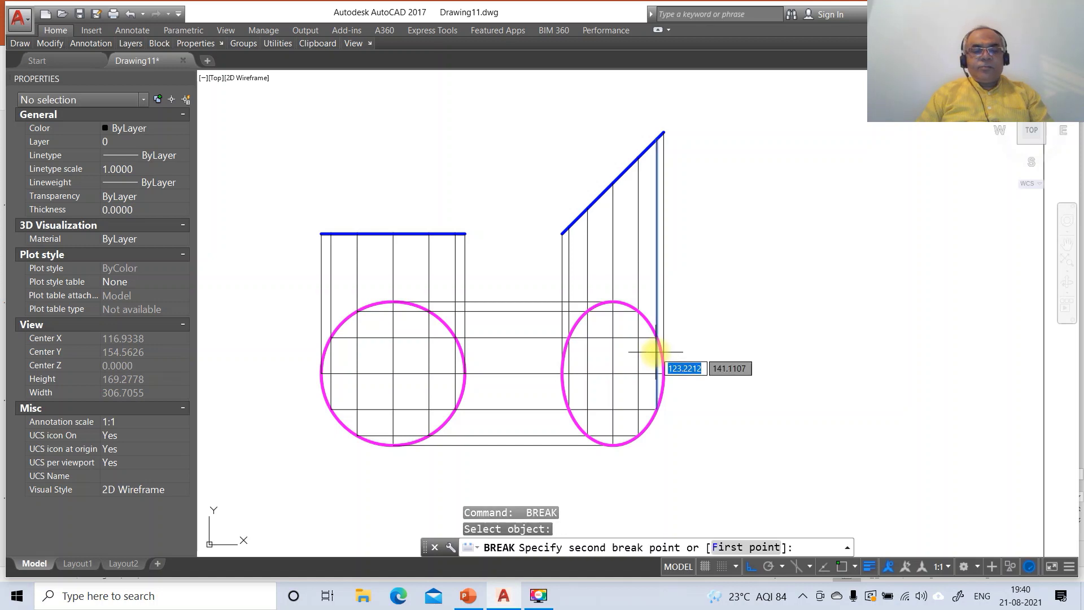
text(D)
key(BackSpace)
text(F)
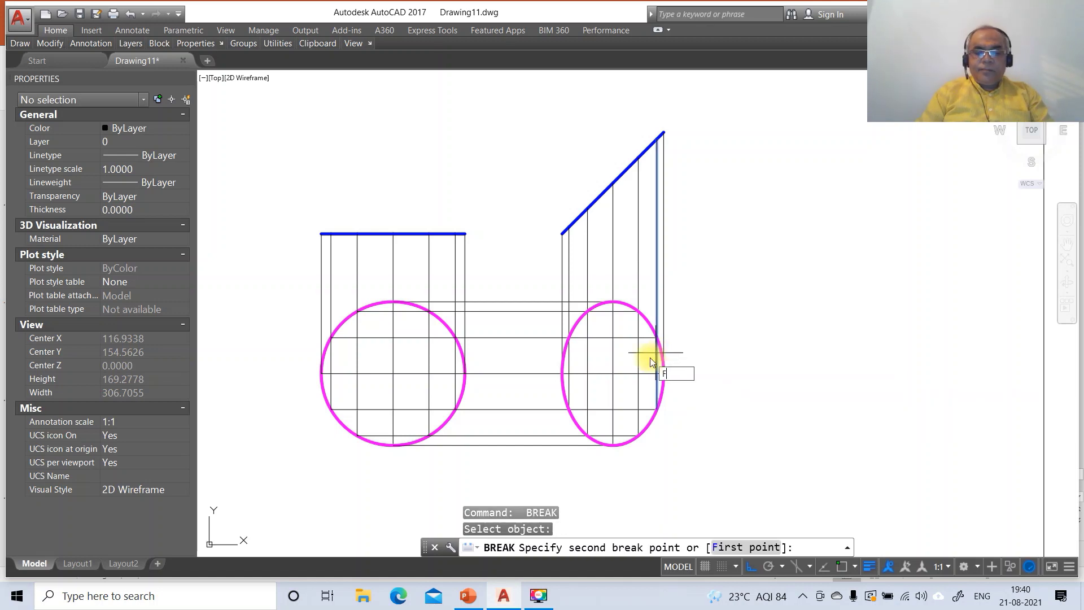
key(Return)
text(INT)
key(Return)
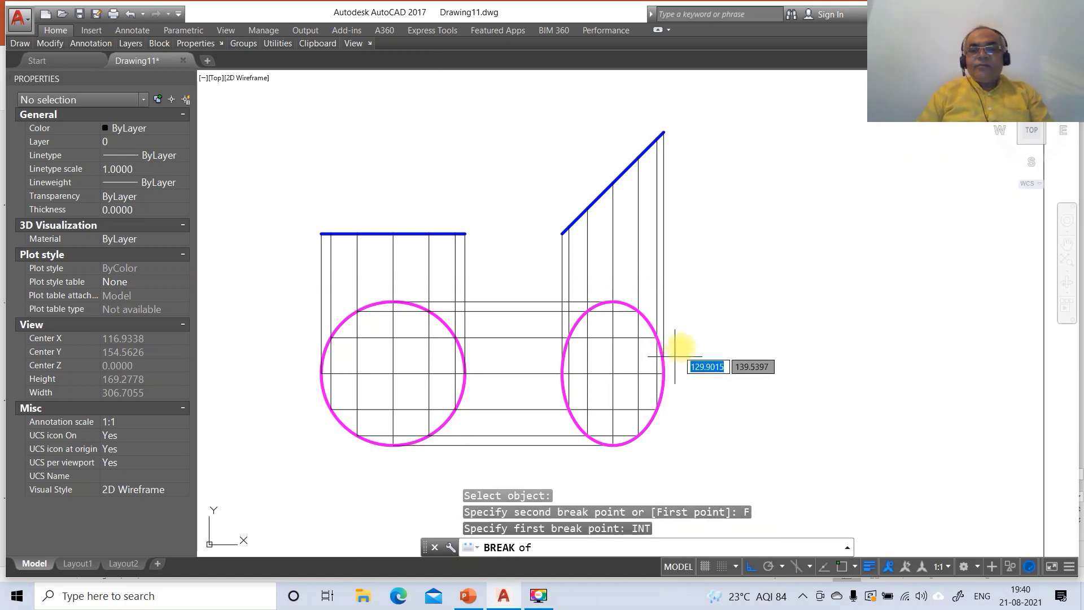
click(657, 338)
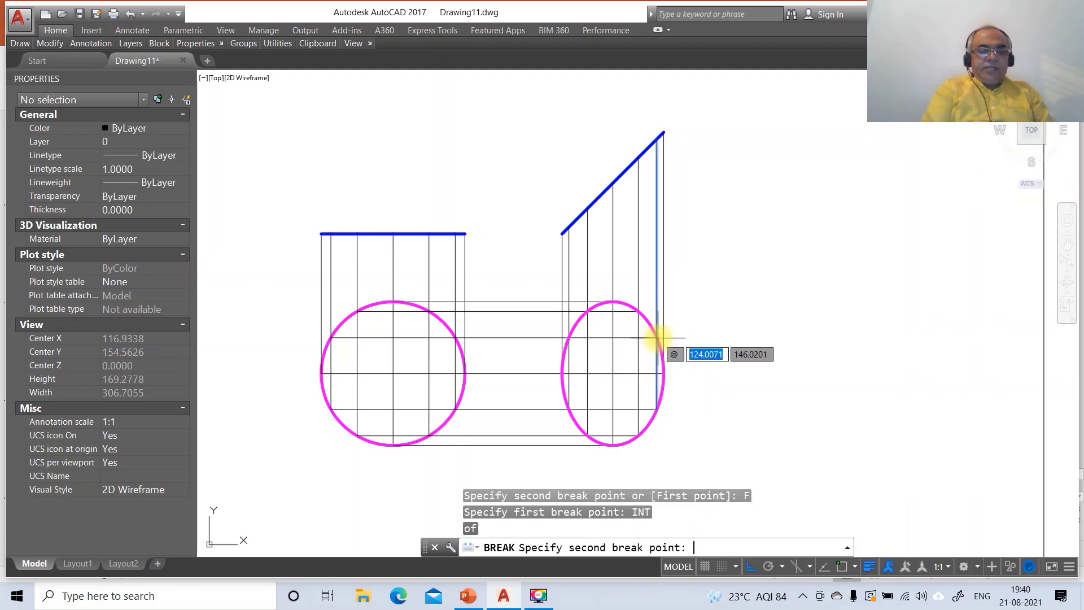
key(Return)
Step: Break the second-highest break point's projector in two at its upper intersection with the ellipse
key(Return)
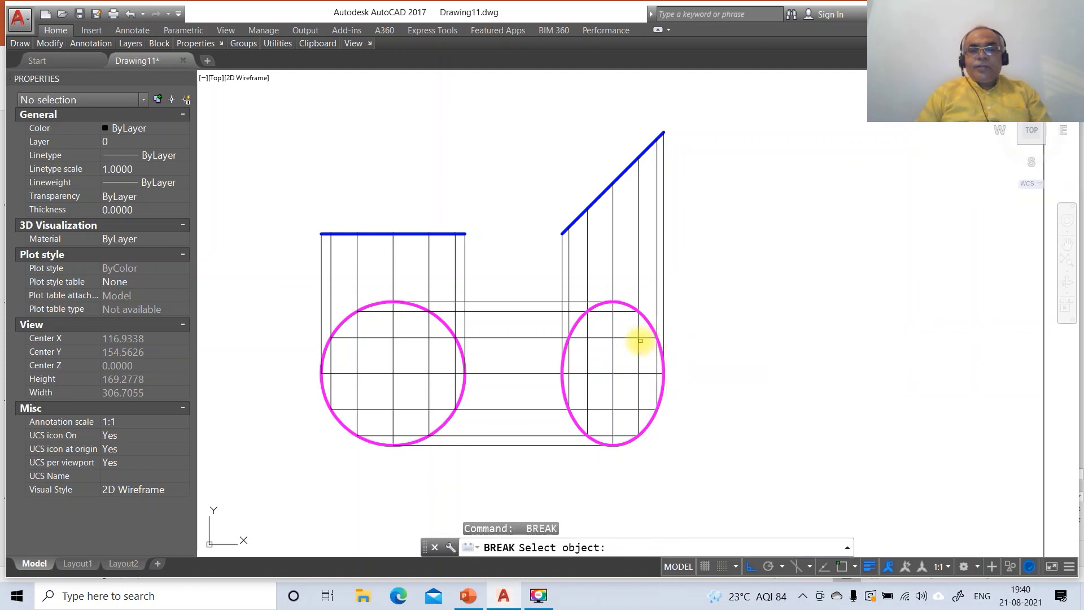
click(637, 324)
text(F)
key(Return)
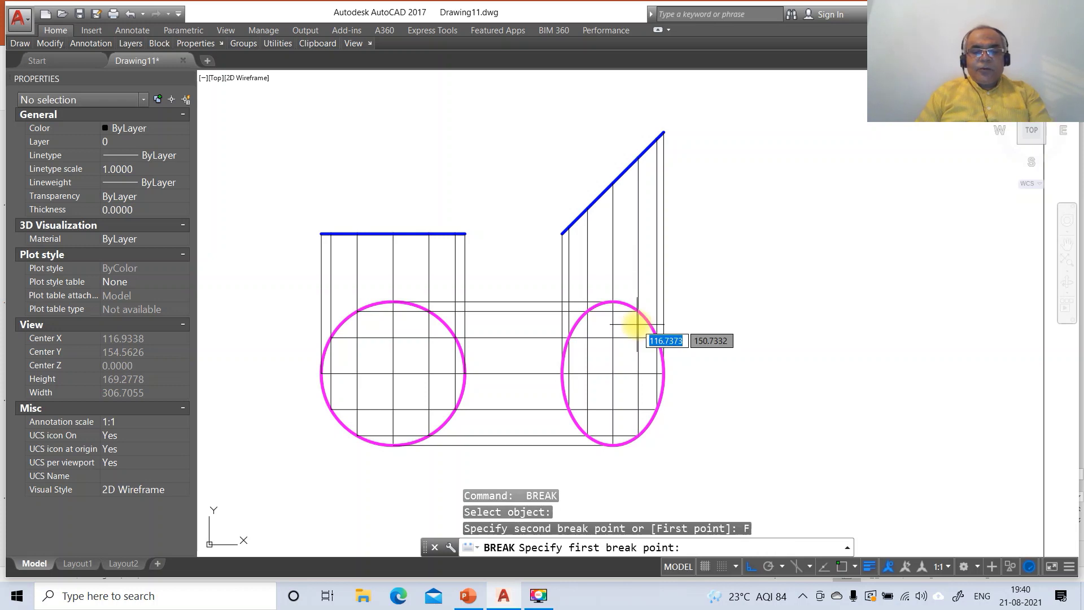
text(INT)
key(Return)
click(638, 311)
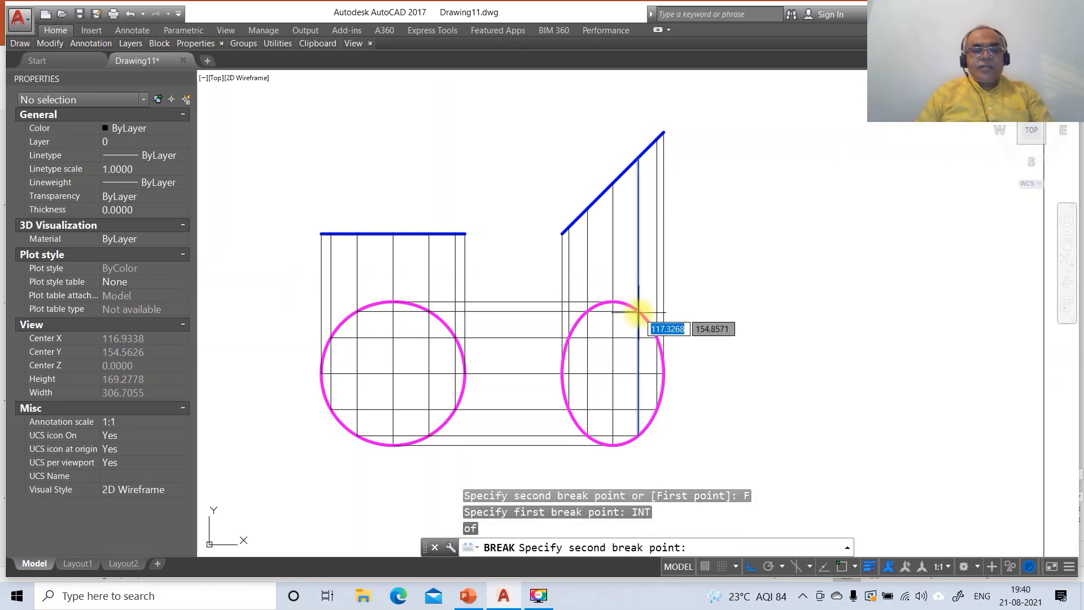
text(@)
key(Return)
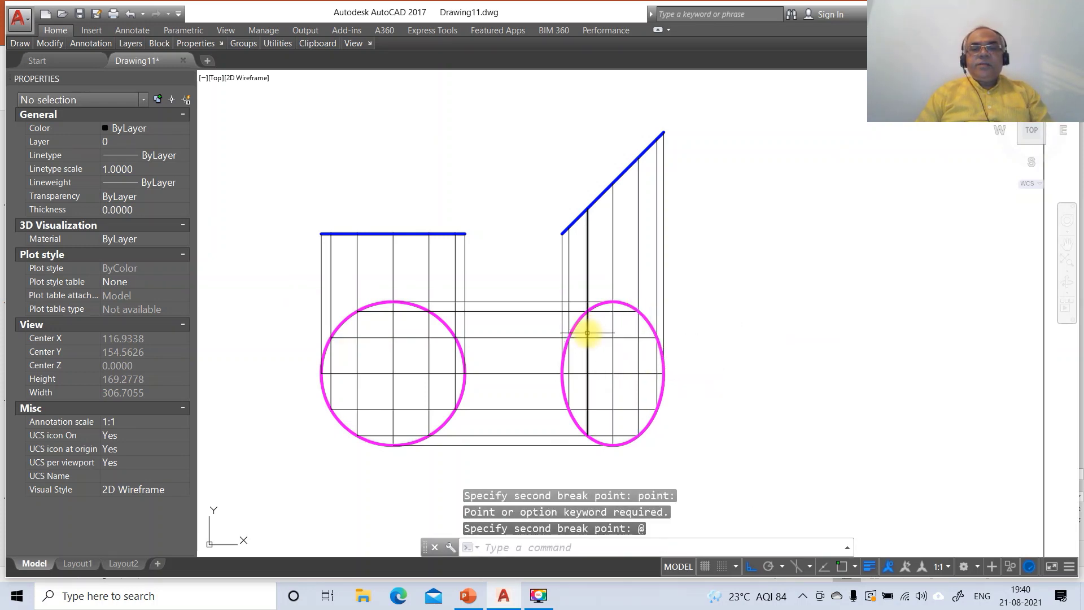
Step: Break the second-lowest break point's projector in two at its upper intersection with the ellipse
key(Return)
click(587, 330)
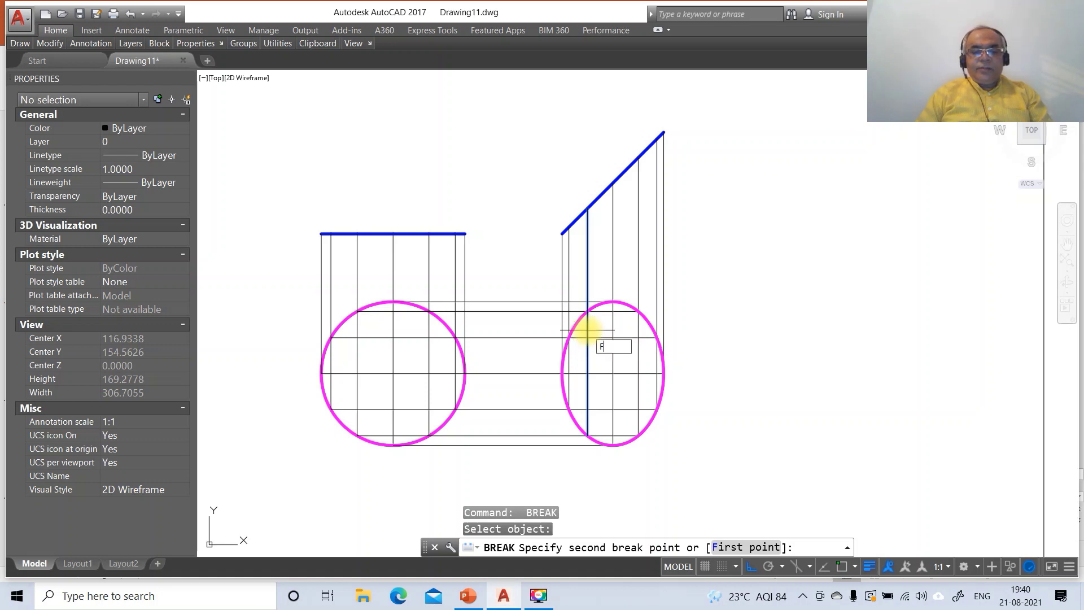
text(F)
key(Return)
text(INT)
key(Return)
click(587, 314)
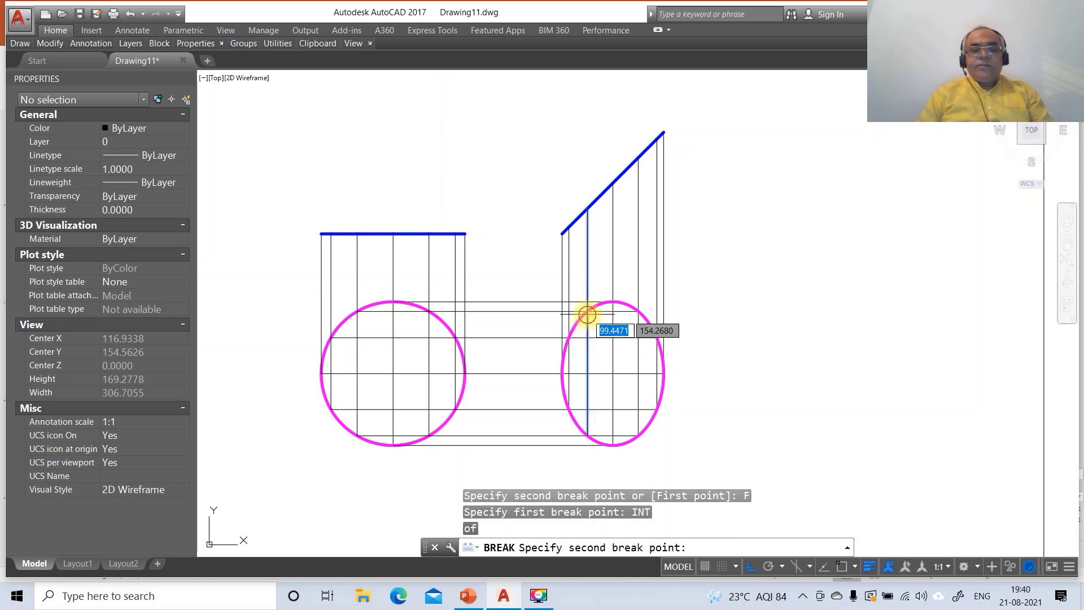
key(Return)
key(Return)
key(Return)
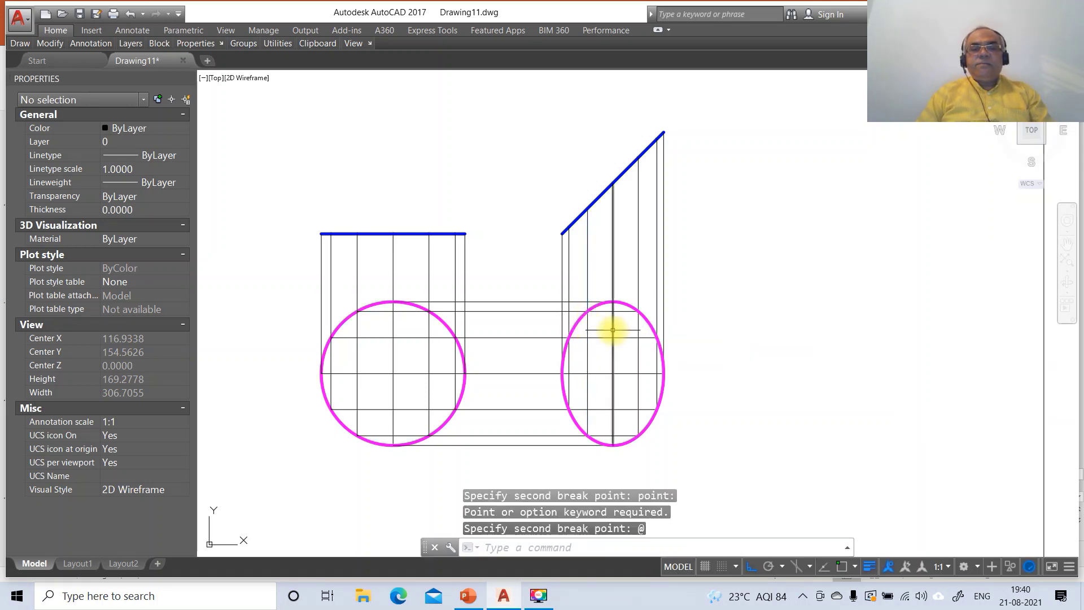
Step: Break the middle break point's projector in two at the ellipse's topmost point
key(Return)
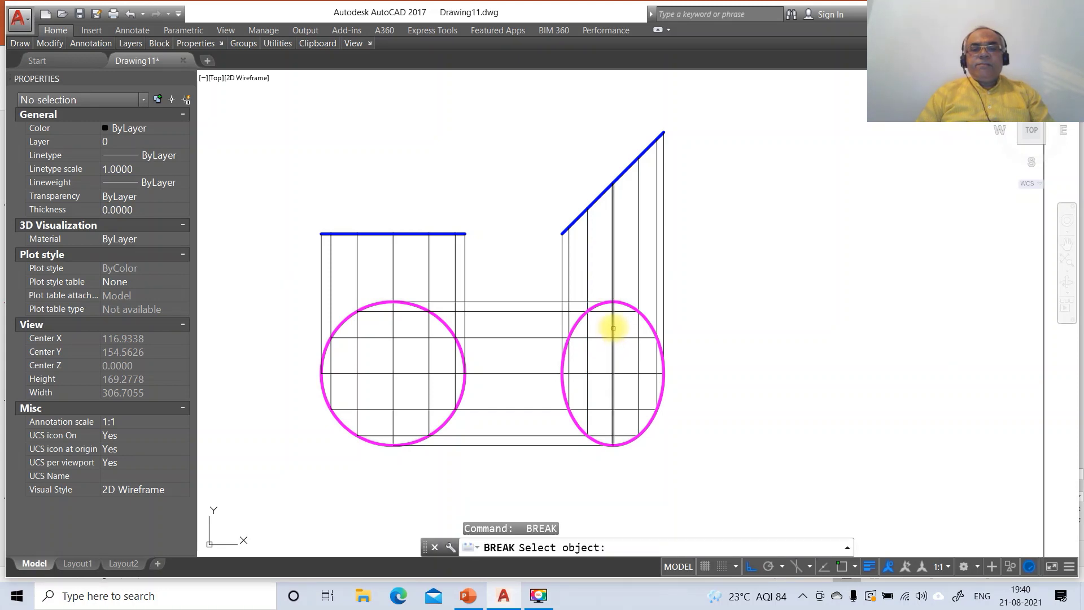
click(612, 325)
text(F)
key(Return)
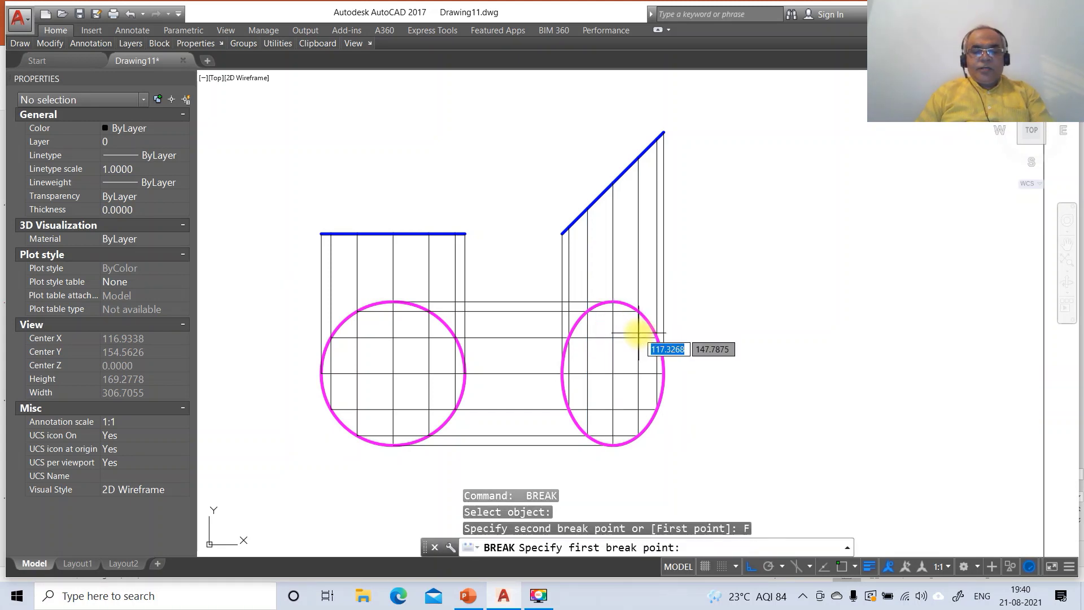
text(INT)
key(Return)
click(612, 302)
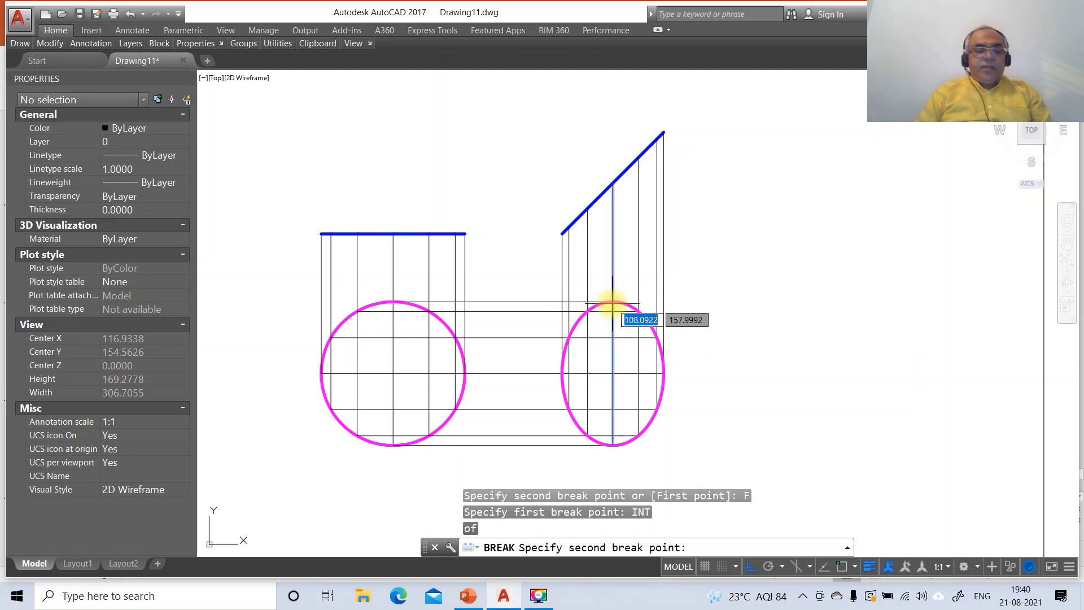
text(@)
key(Return)
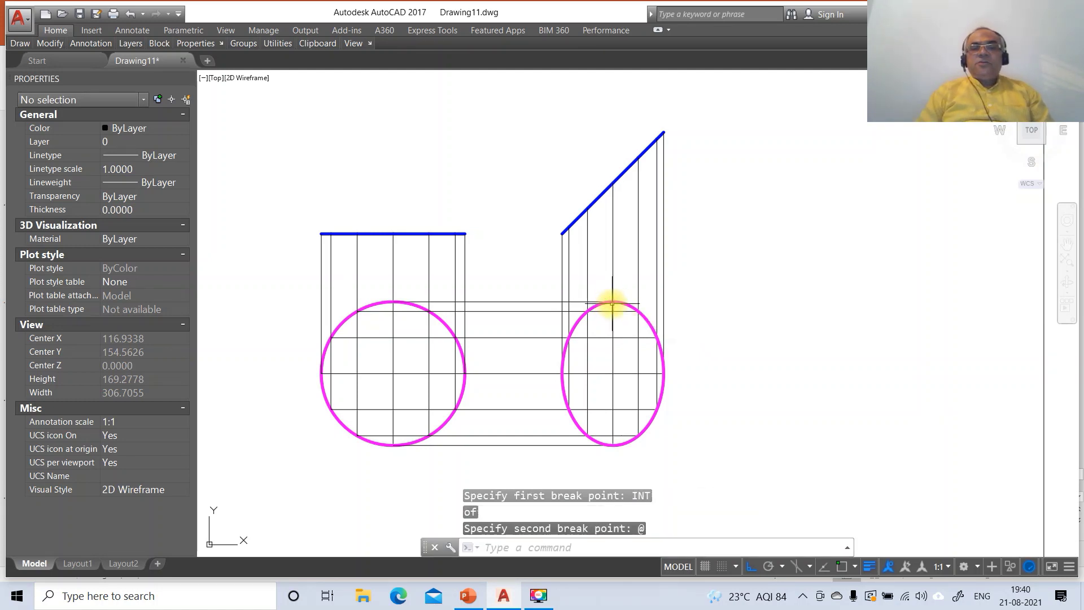
key(Escape)
key(Escape)
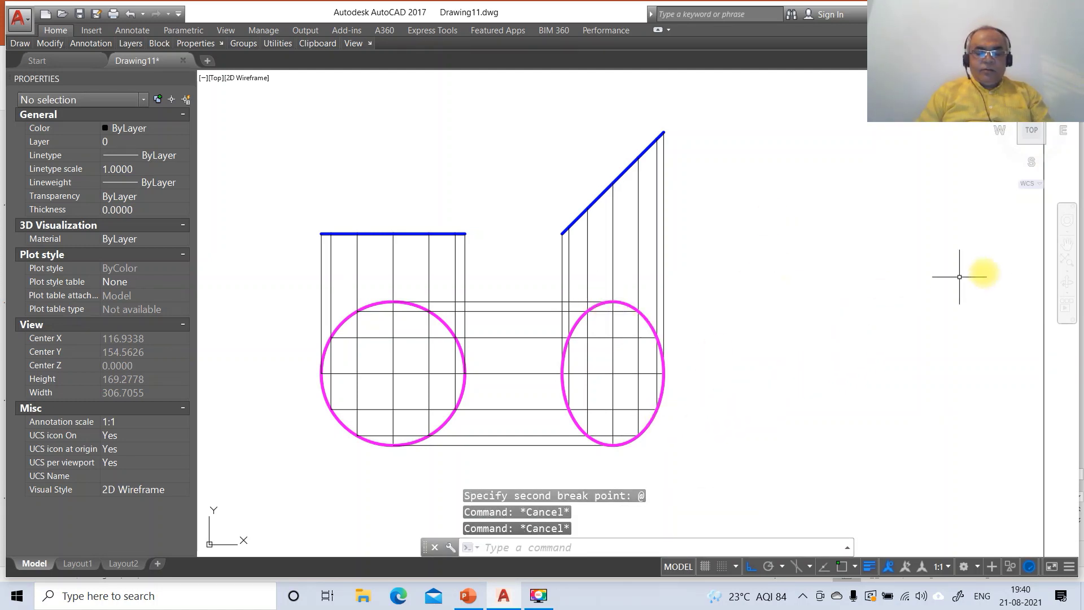
text(br)
key(Return)
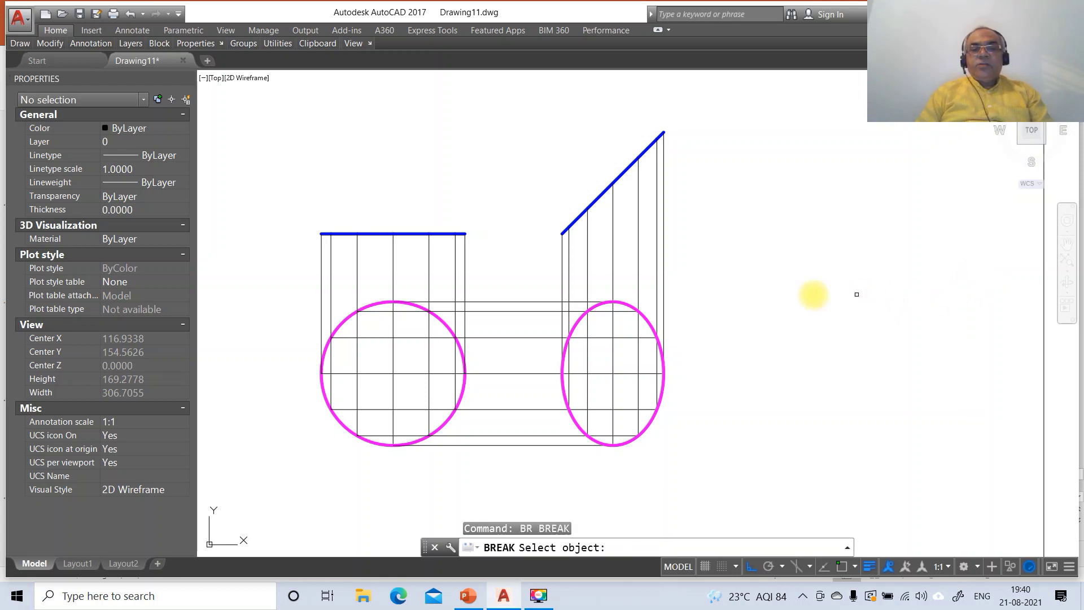
click(611, 329)
key(Escape)
key(Escape)
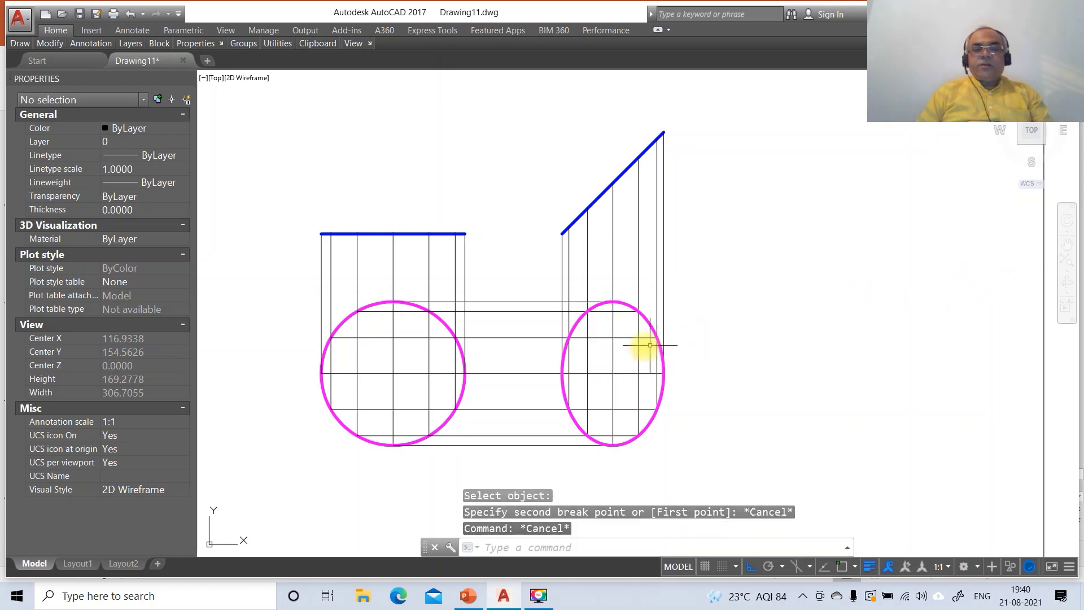
Step: Break the second-highest horizontal projector in two at its left intersection with the ellipse
text(br)
key(Return)
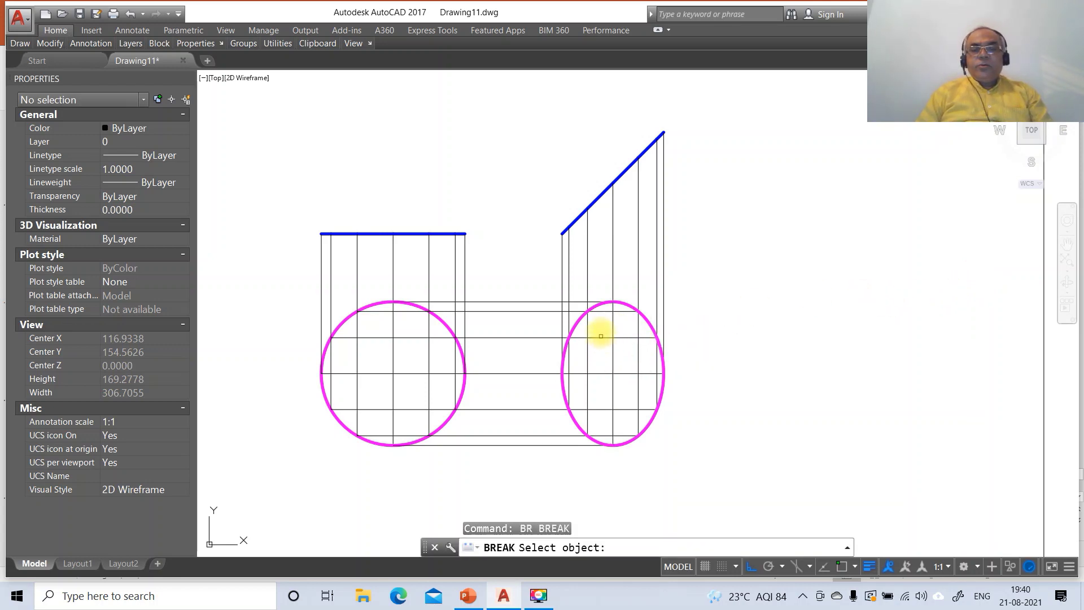
click(596, 314)
text(f)
key(Return)
text(IN)
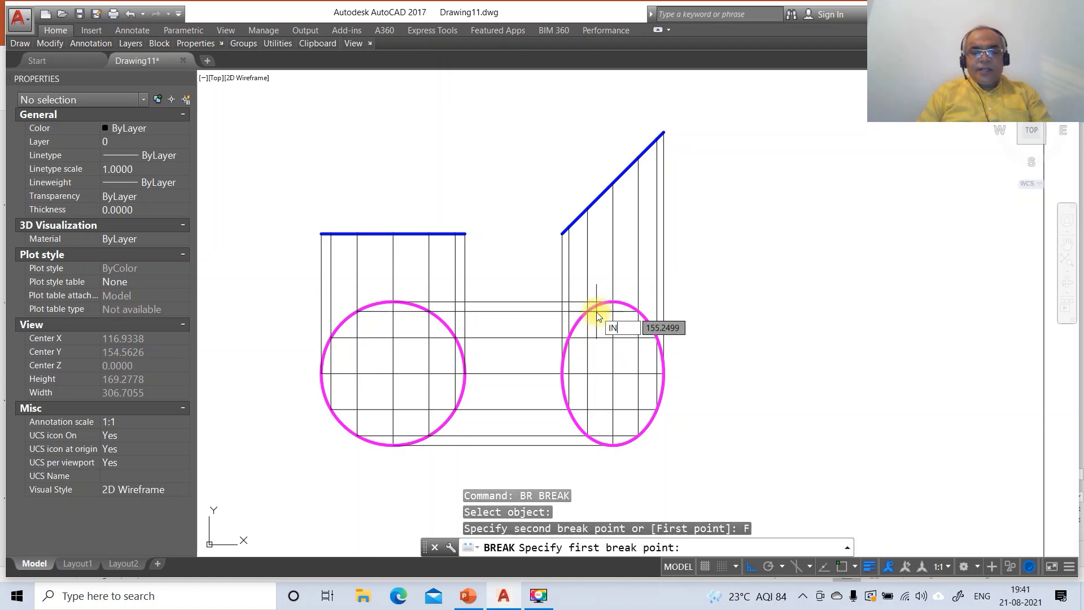
text(T)
key(Return)
click(592, 315)
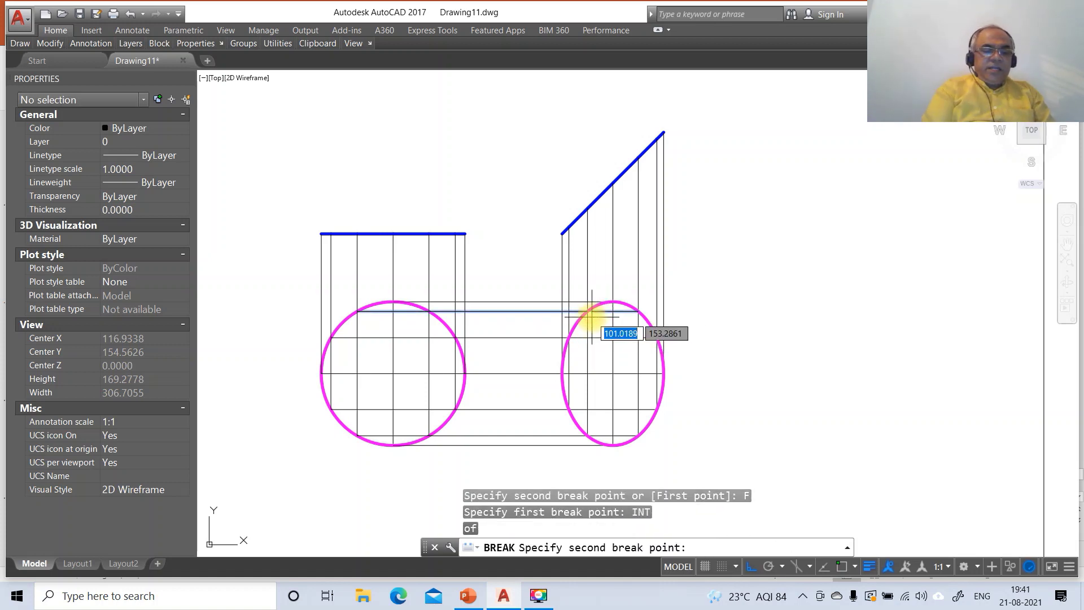
click(592, 316)
Step: Break the third-highest horizontal projector in two at its left intersection with the ellipse
key(Return)
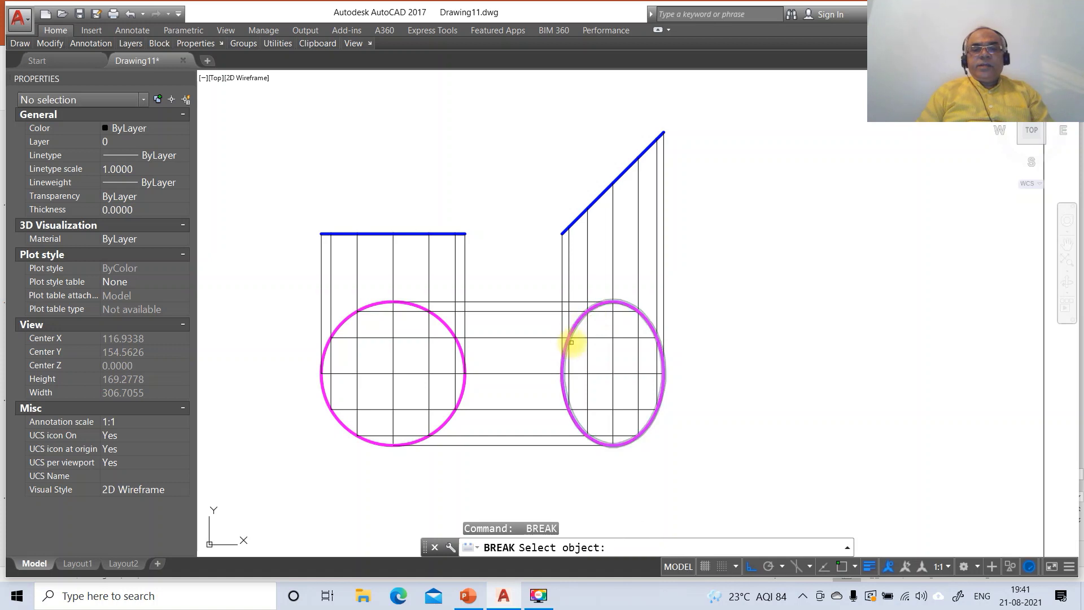
click(580, 338)
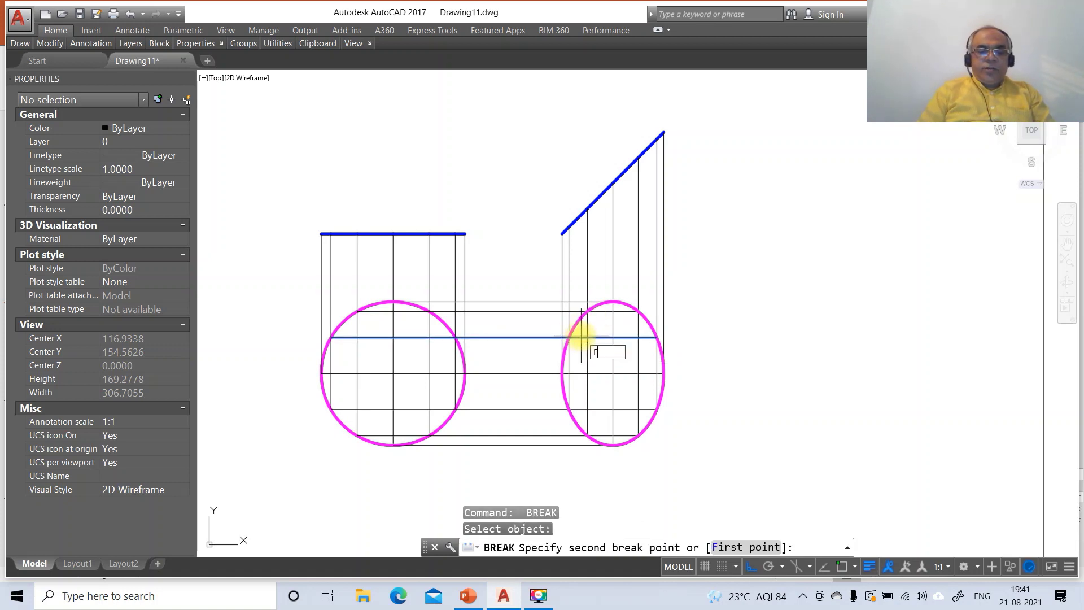
text(F)
key(Return)
text(INT)
key(Return)
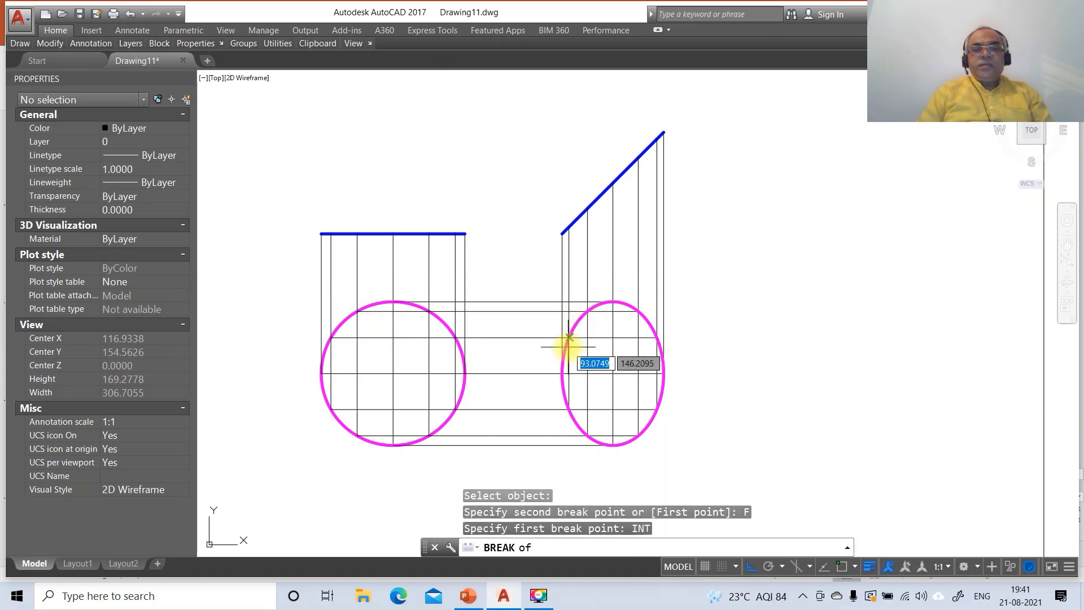
click(571, 338)
text(@)
key(Return)
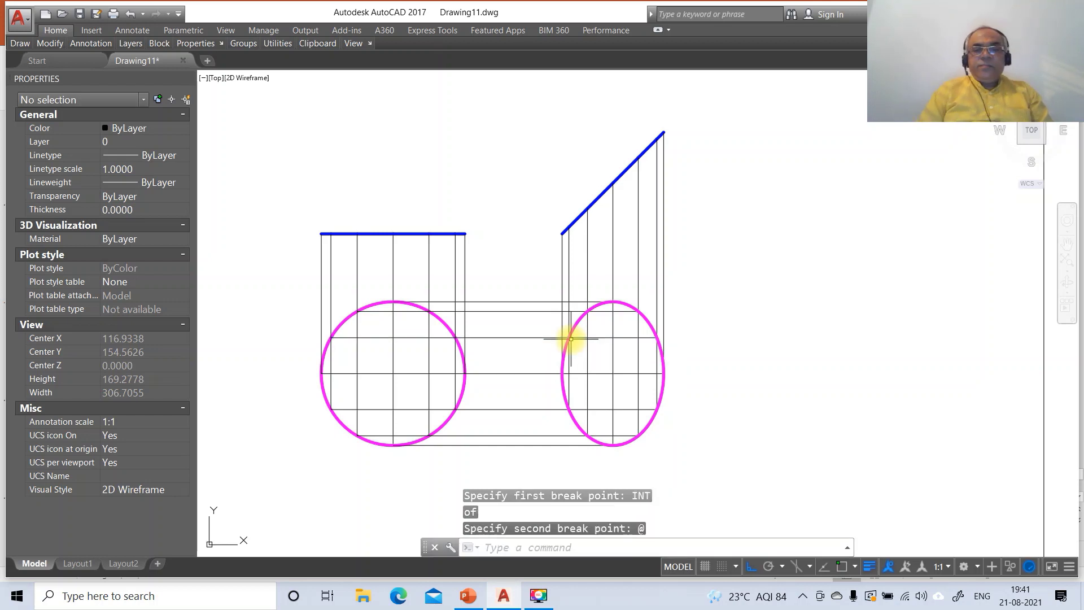
Step: Break the middle horizontal projector in two at the ellipse's leftmost point
key(Return)
click(579, 374)
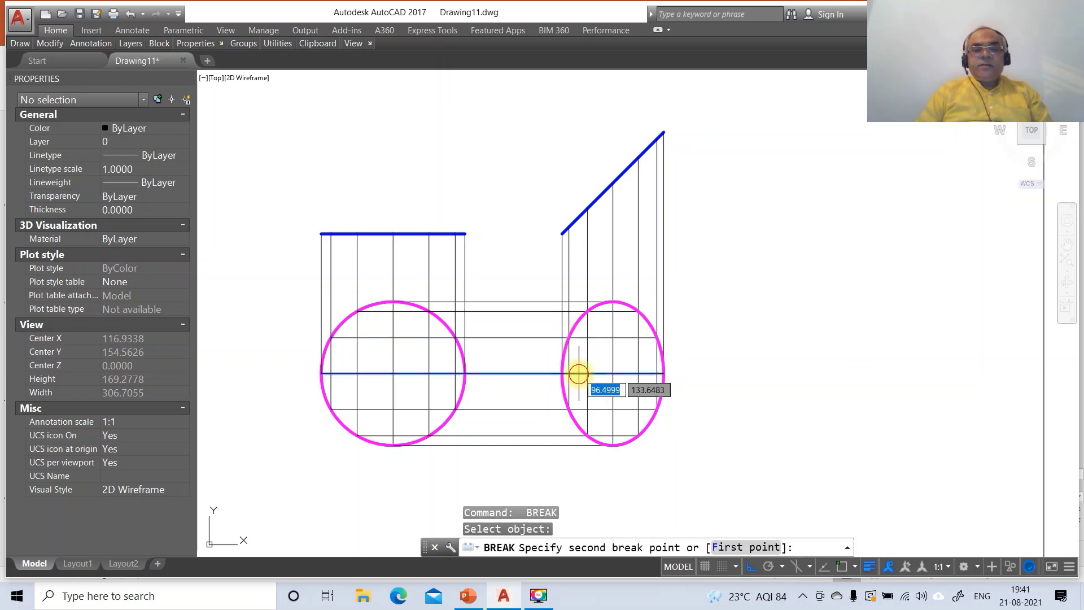
text(F)
key(Return)
text(INT)
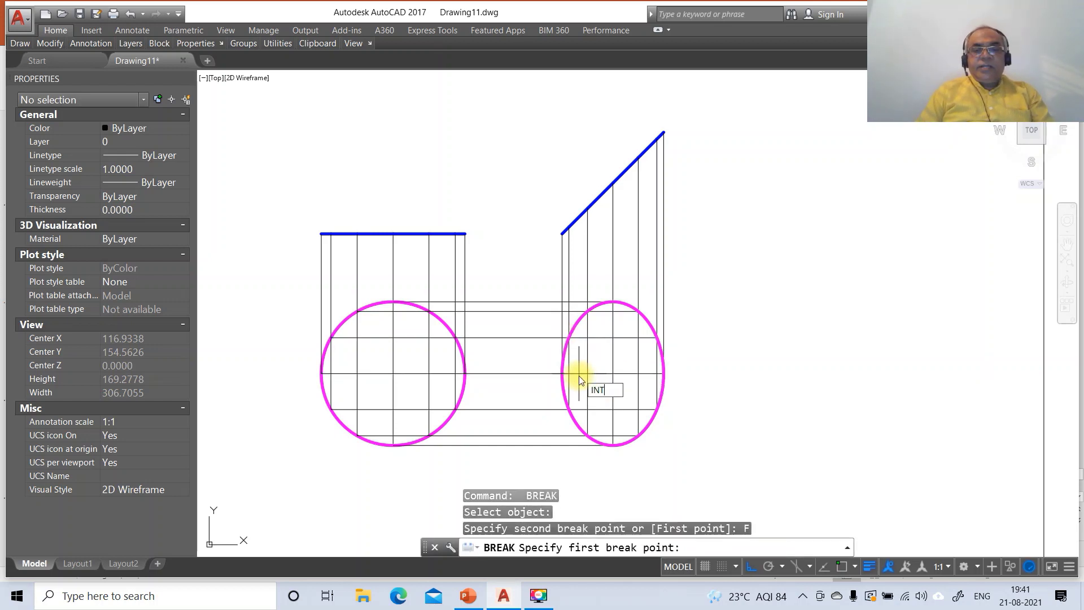
key(Return)
click(558, 374)
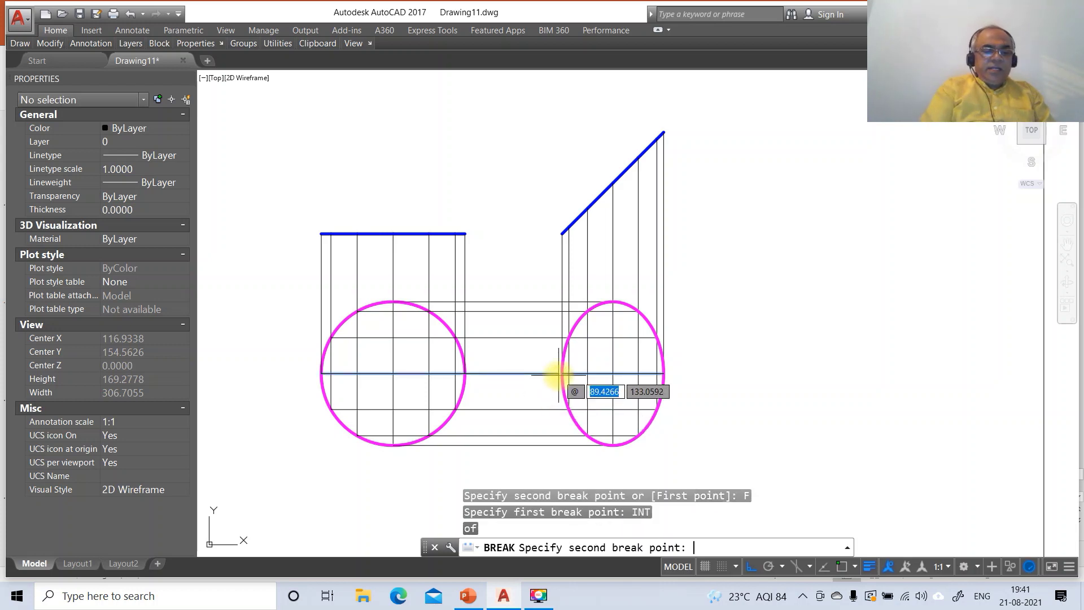
text(@)
key(Return)
Step: Break the horizontal projector just below the middle one in two at its left intersection with the ellipse
key(Return)
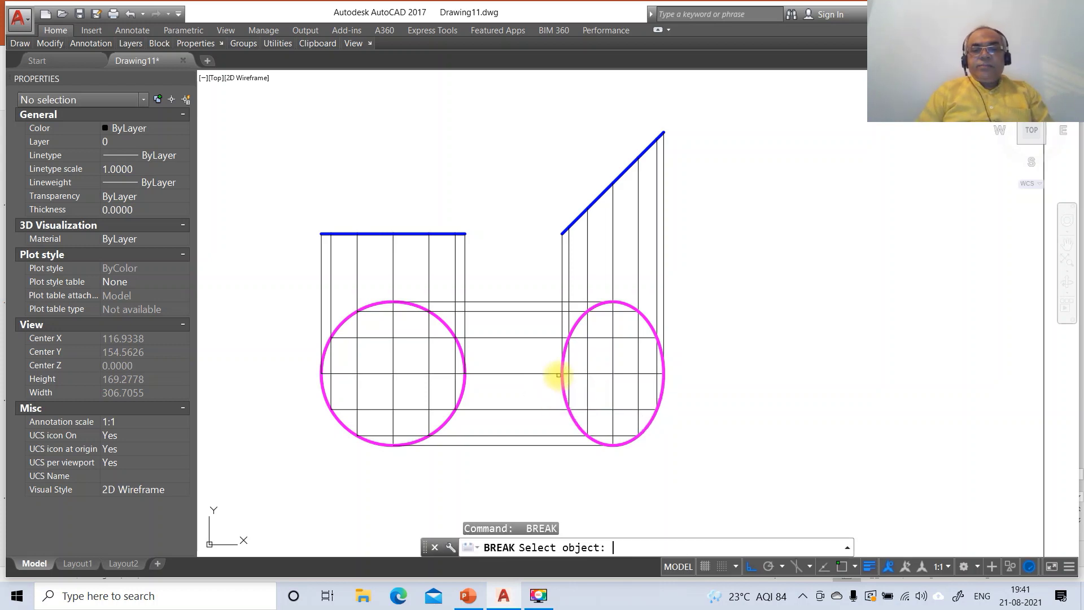
click(579, 410)
text(F)
key(Return)
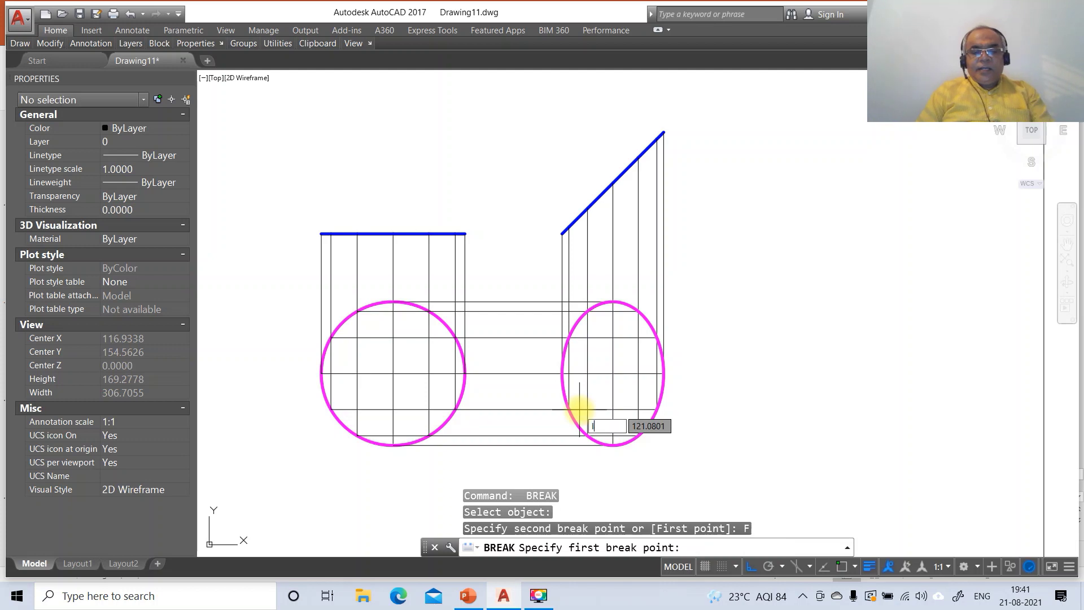
key(Return)
click(572, 409)
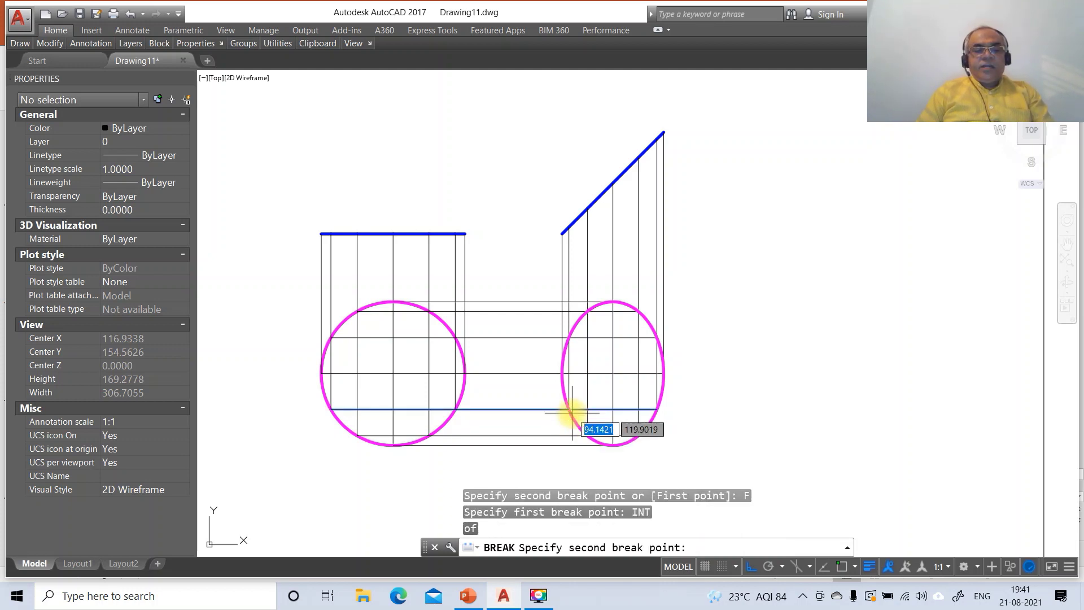
text(@)
key(Return)
Step: Break the second-lowest horizontal projector in two at its left intersection with the ellipse
key(Return)
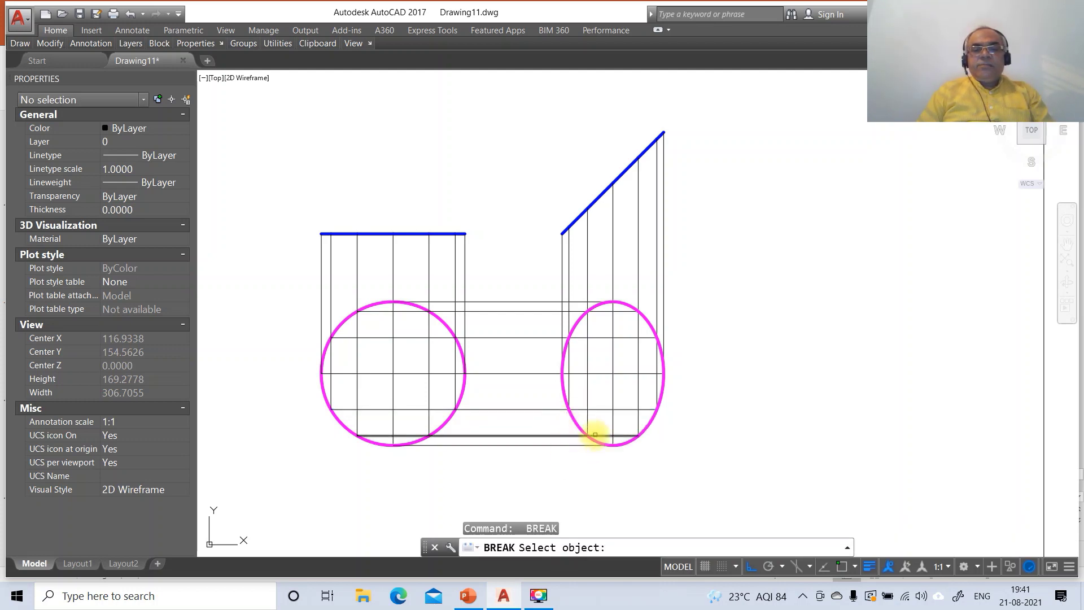
click(595, 434)
text(F)
key(Return)
text(INT)
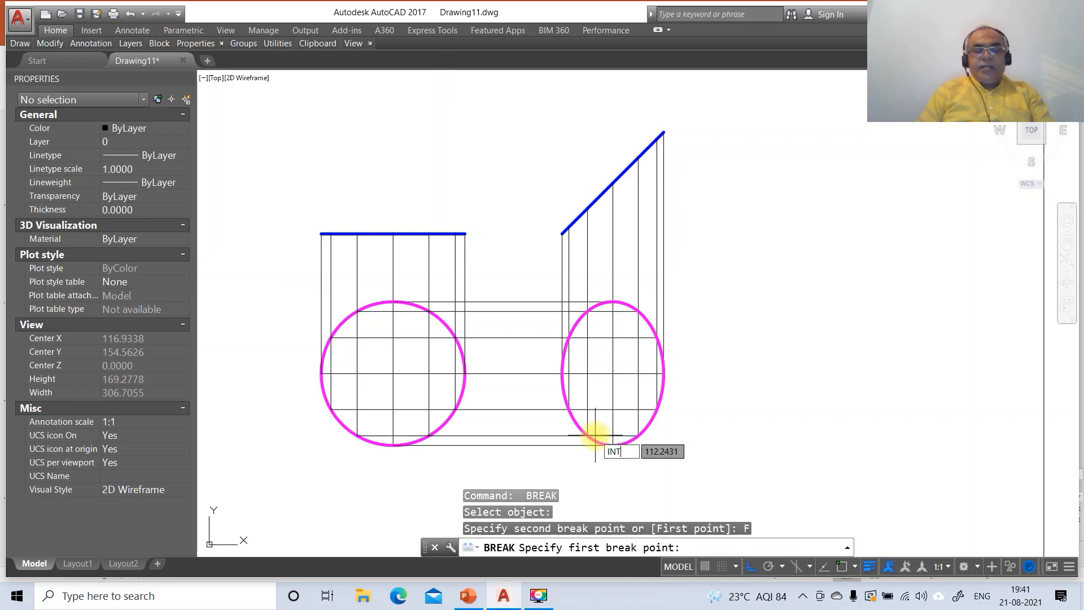
key(Return)
click(586, 434)
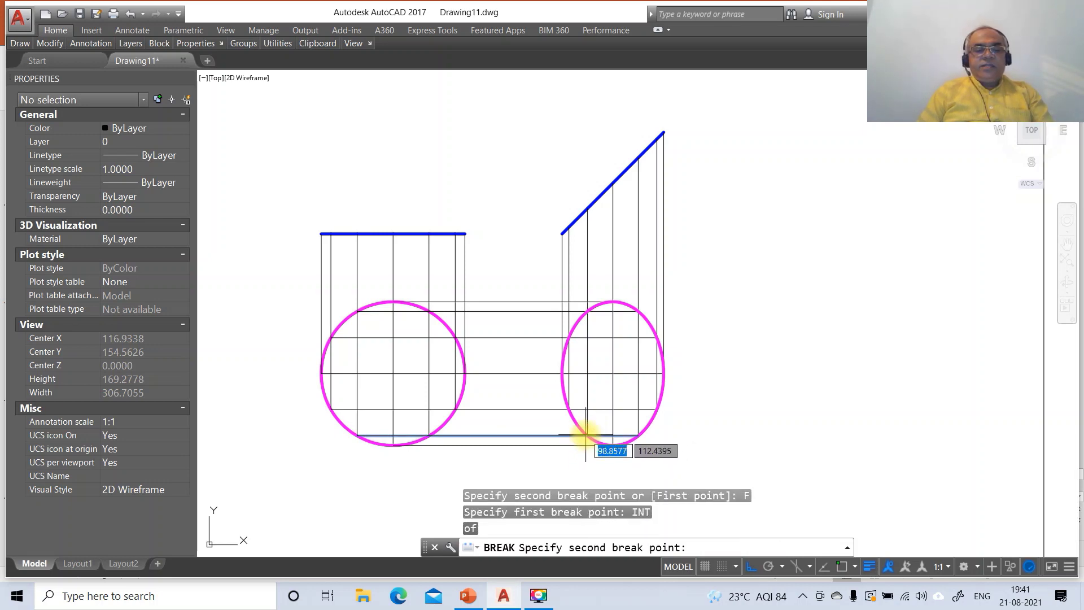
text(@)
key(Return)
Step: Draw a horizontal reference line from the right end of the flat blue front view rightwards, well beyond the inclined view
text(l)
key(Return)
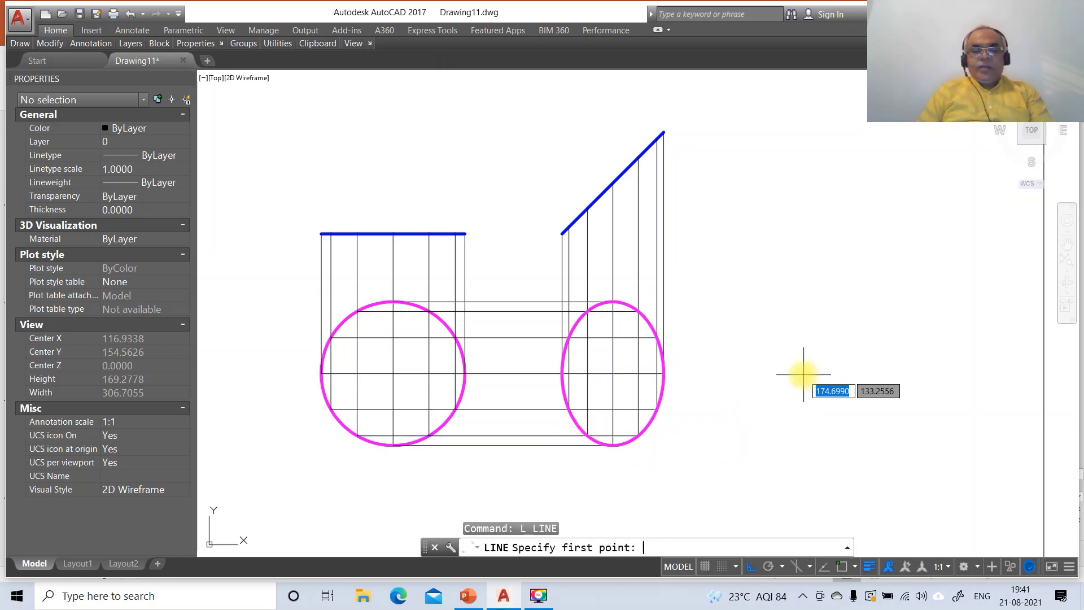
text(INT)
key(Return)
click(466, 235)
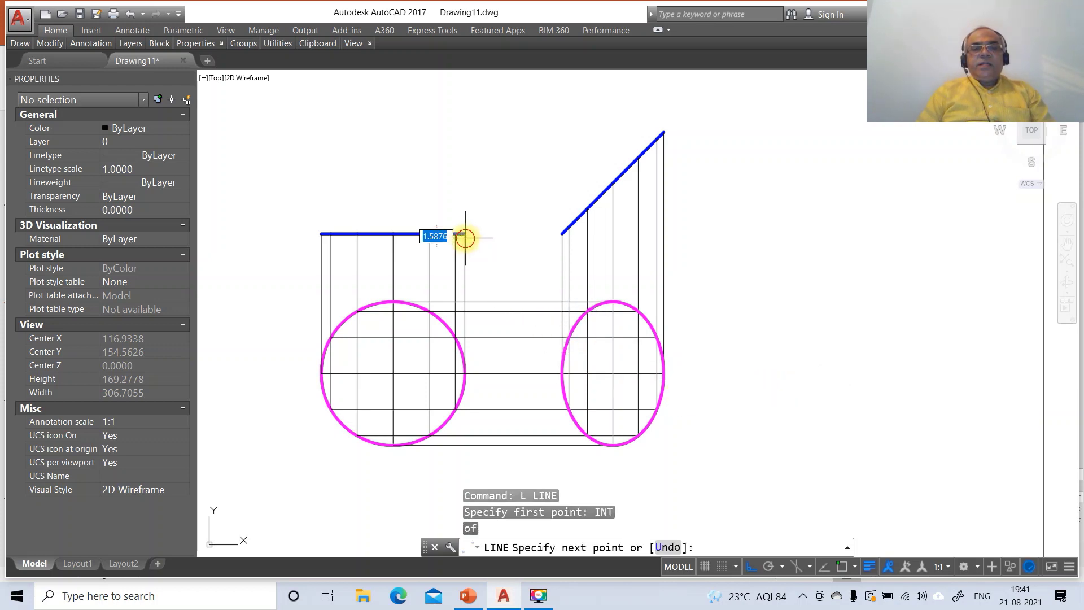
click(988, 297)
key(Return)
Step: Extend the reference line with a short horizontal line leftwards from the left end of the flat blue front view
key(Return)
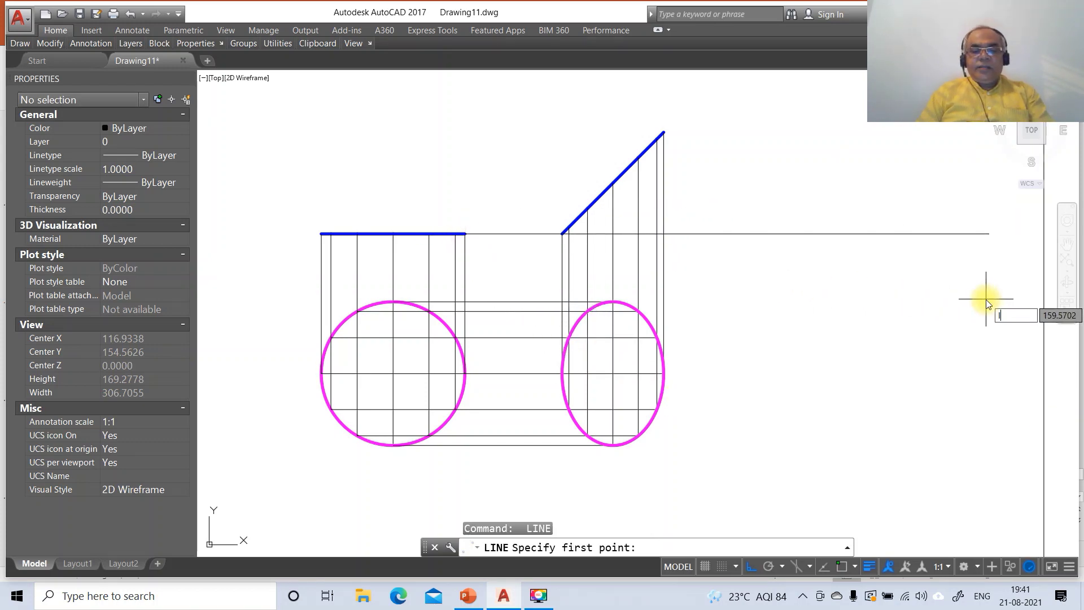
text(INT)
key(Return)
click(318, 235)
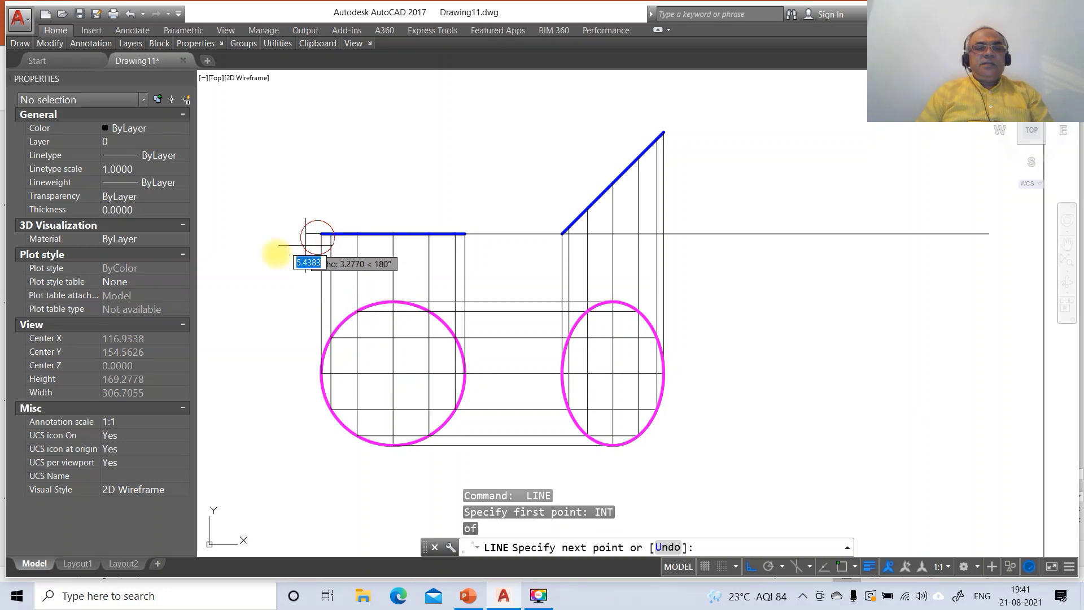
click(237, 241)
key(Return)
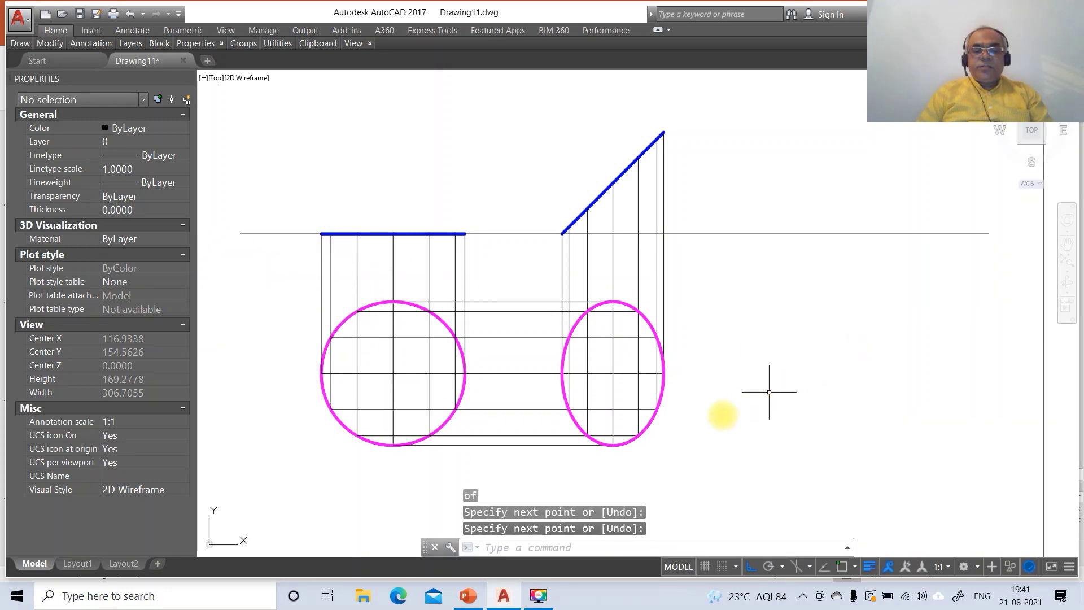
Step: Switch to PowerPoint to check the 2D analysis slide of the lamina problem, and return to AutoCAD
click(468, 596)
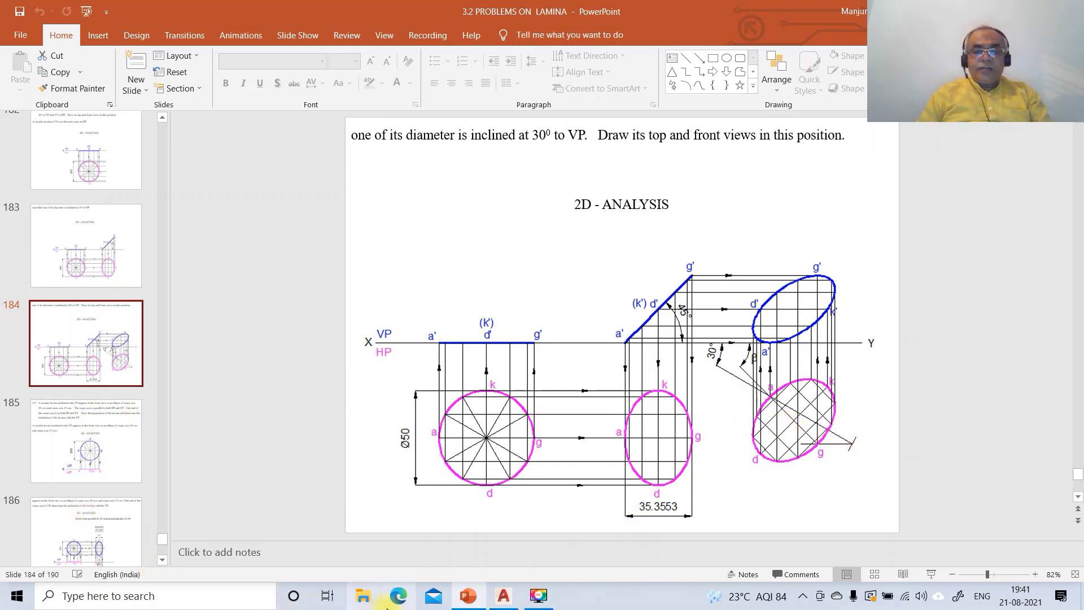
click(503, 595)
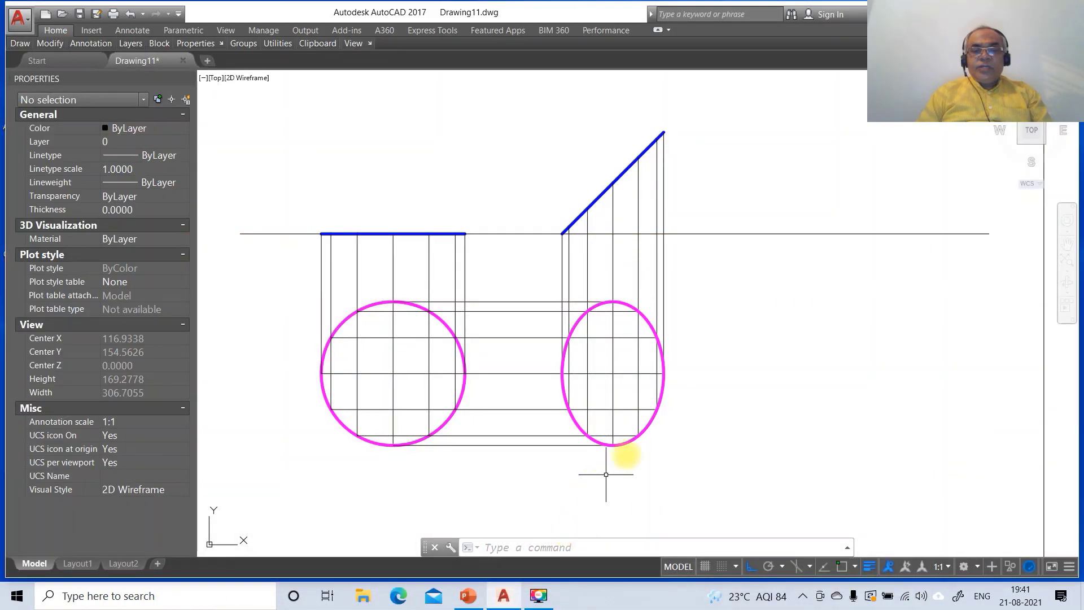
Step: Open the Standard dimension style for modification and set its linear dimension precision to 0.00
text(DDI)
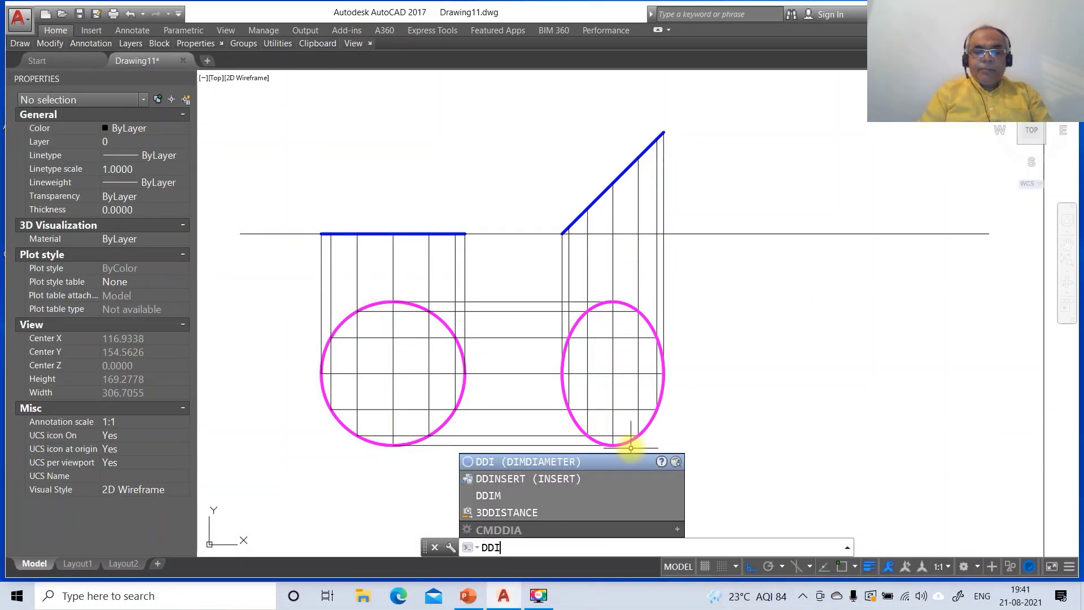
text(M)
key(Return)
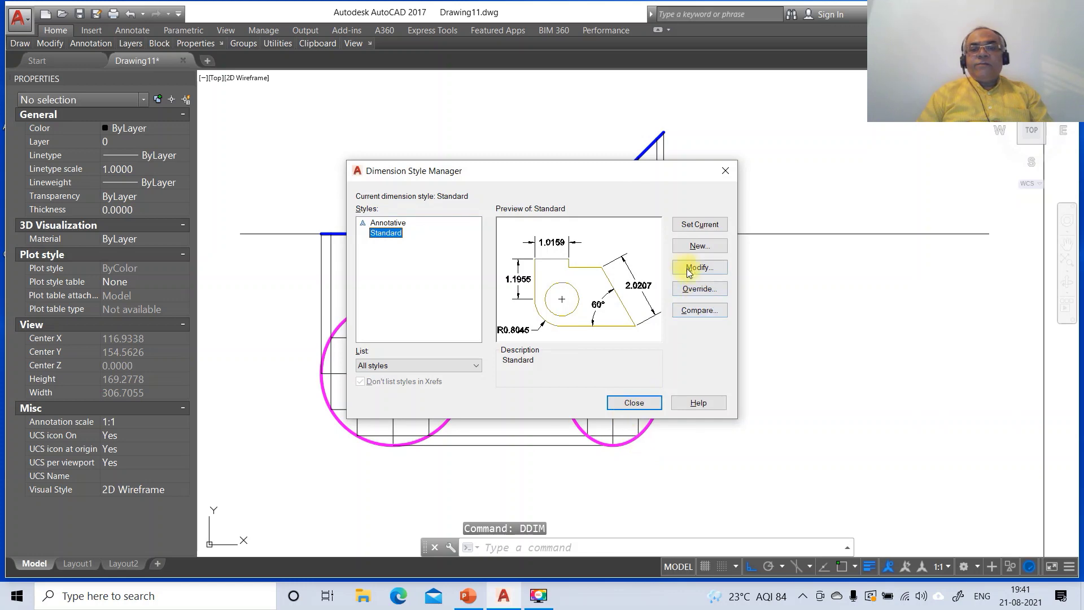
click(689, 269)
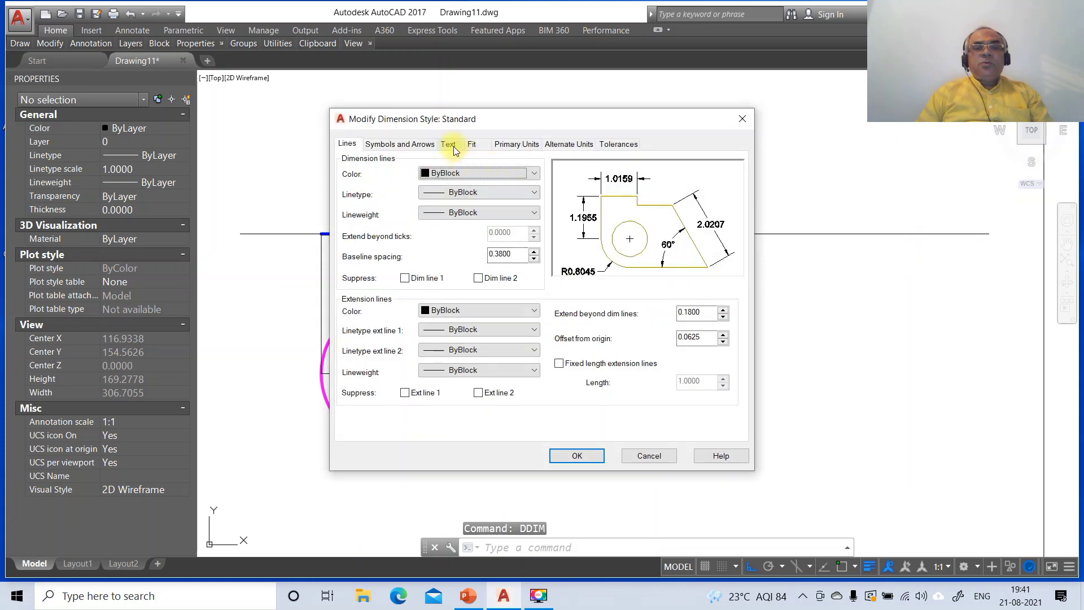
click(511, 145)
click(508, 192)
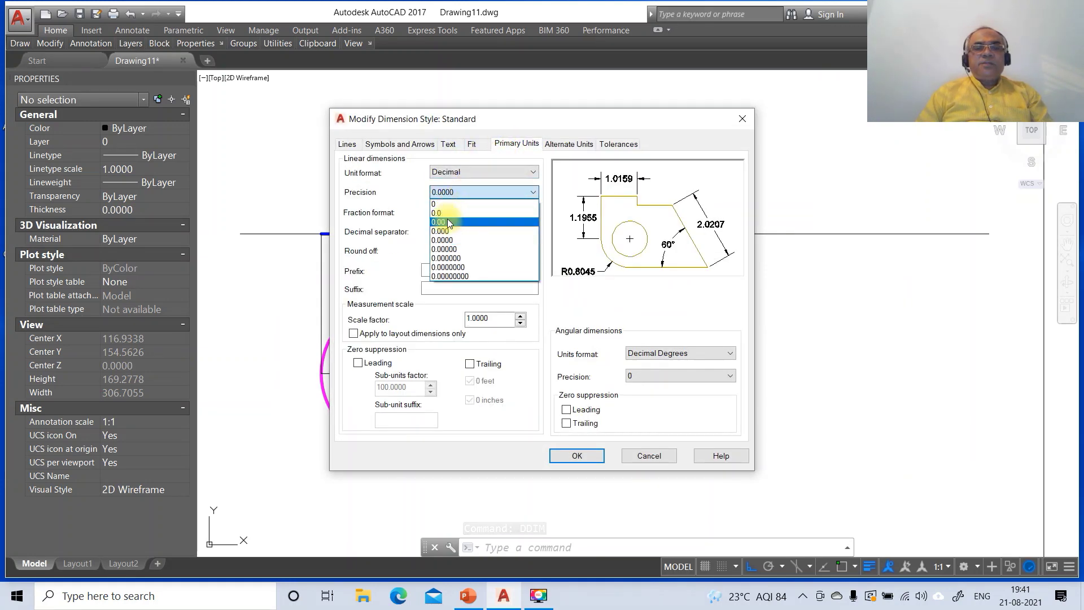
click(447, 221)
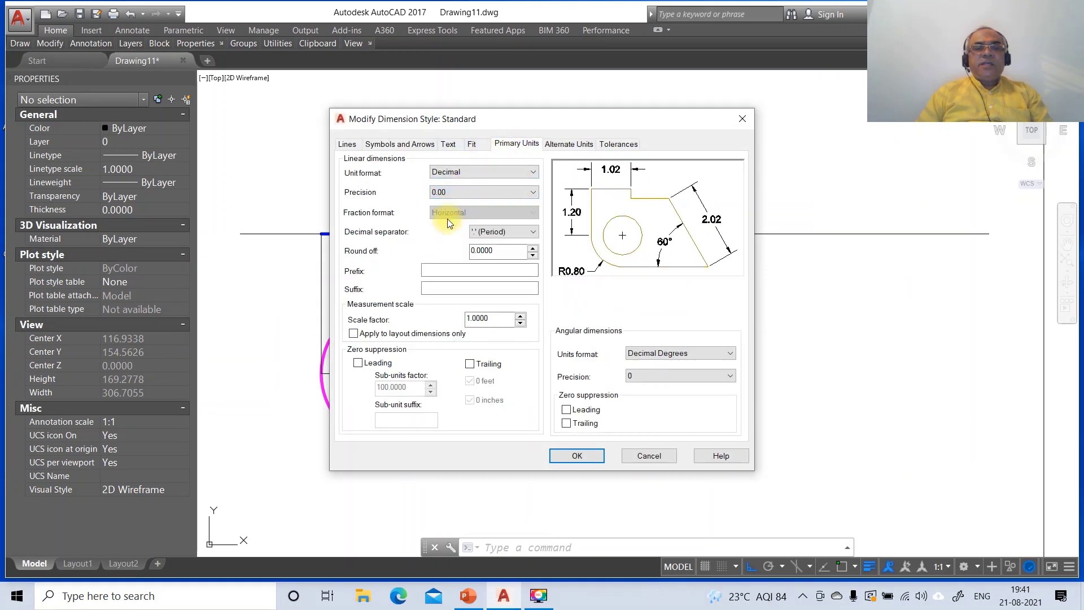
Step: Set the dimension text height to 3, aligned with the dimension line, vertical placement Above, and offset from the dimension line 3
click(448, 144)
drag(504, 242, 458, 244)
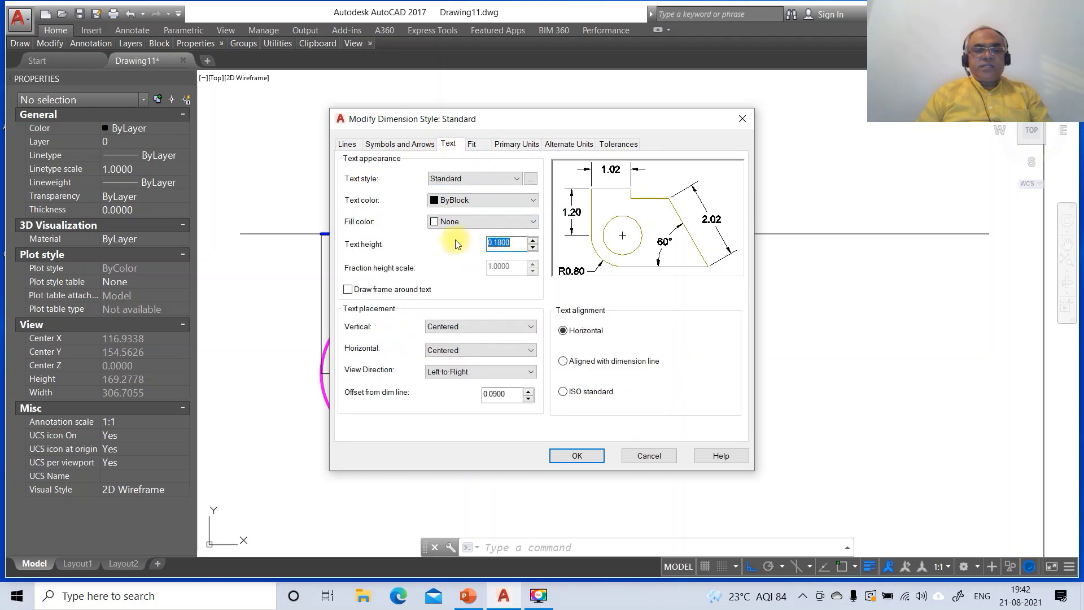
click(562, 361)
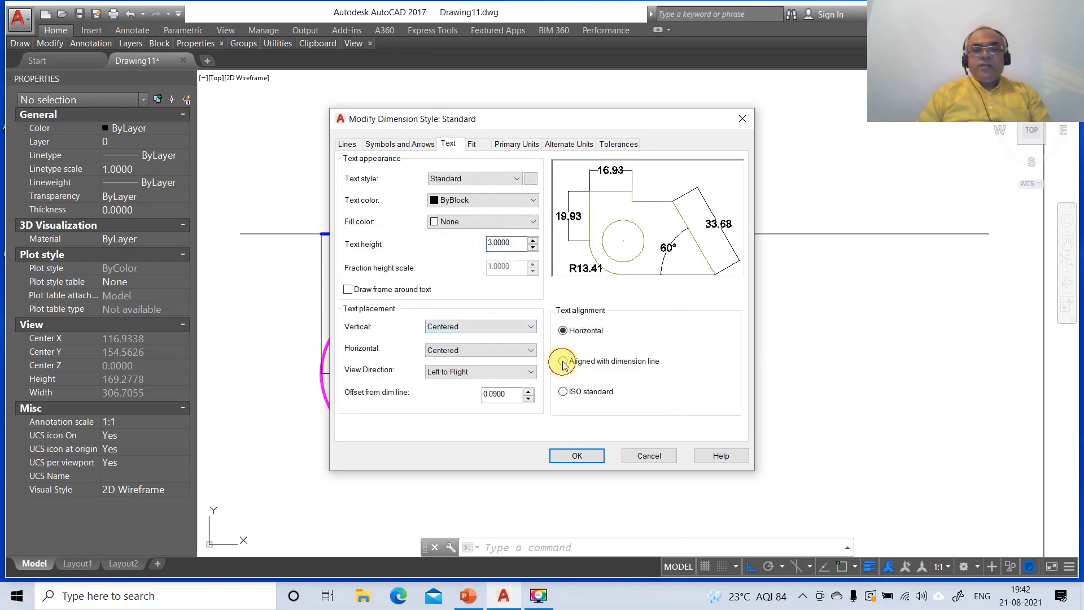
click(456, 328)
click(444, 348)
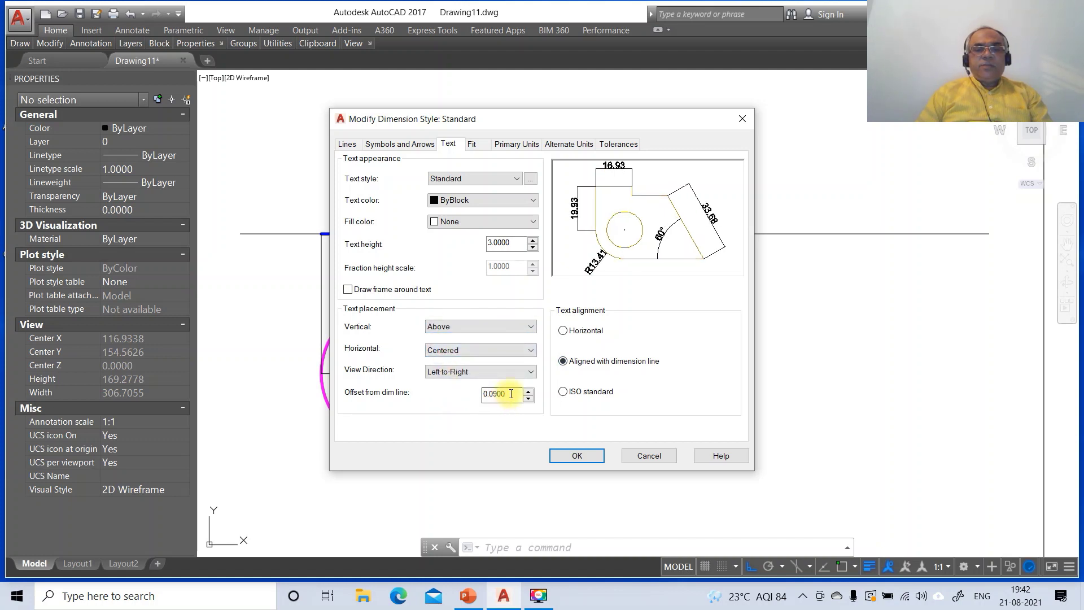
drag(511, 394, 452, 388)
text(3)
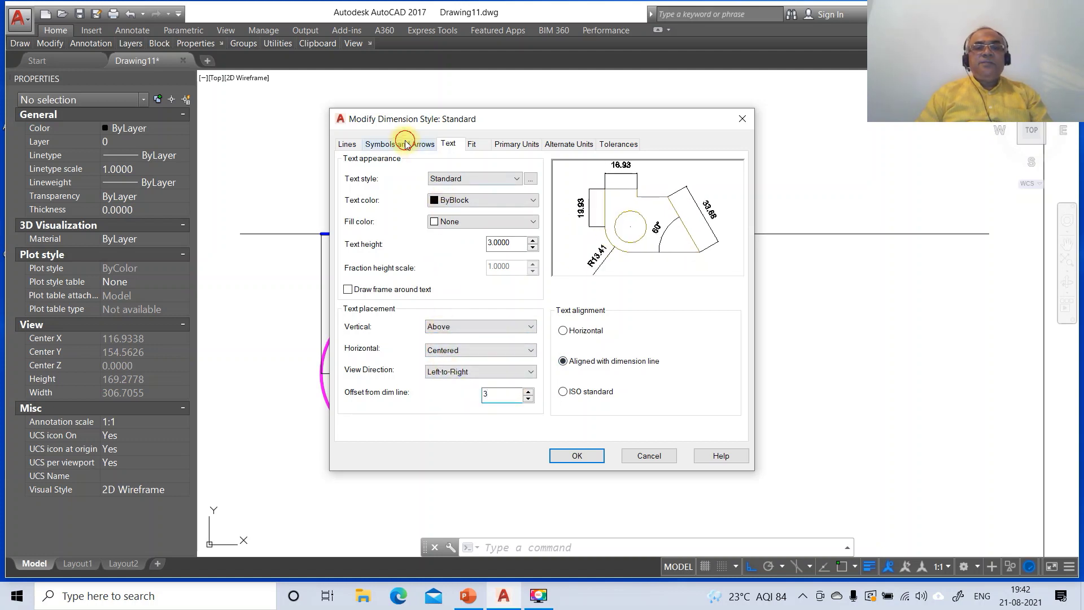
Step: Increase the arrow size, set the extension lines' offset from origin to 3, and accept the Standard style changes
click(406, 143)
drag(378, 281, 327, 282)
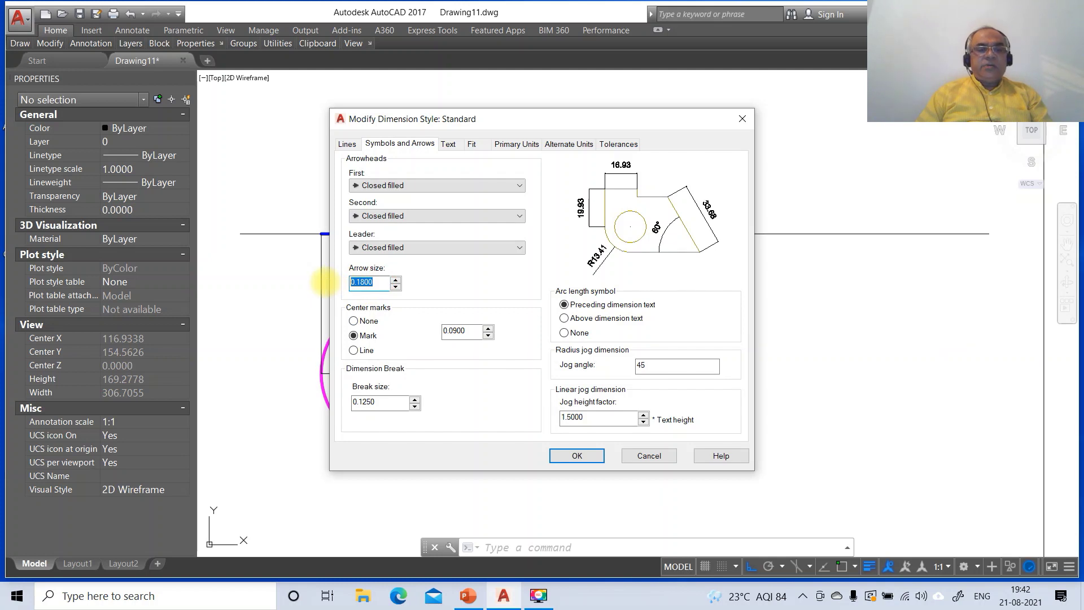
click(347, 144)
drag(718, 337, 647, 336)
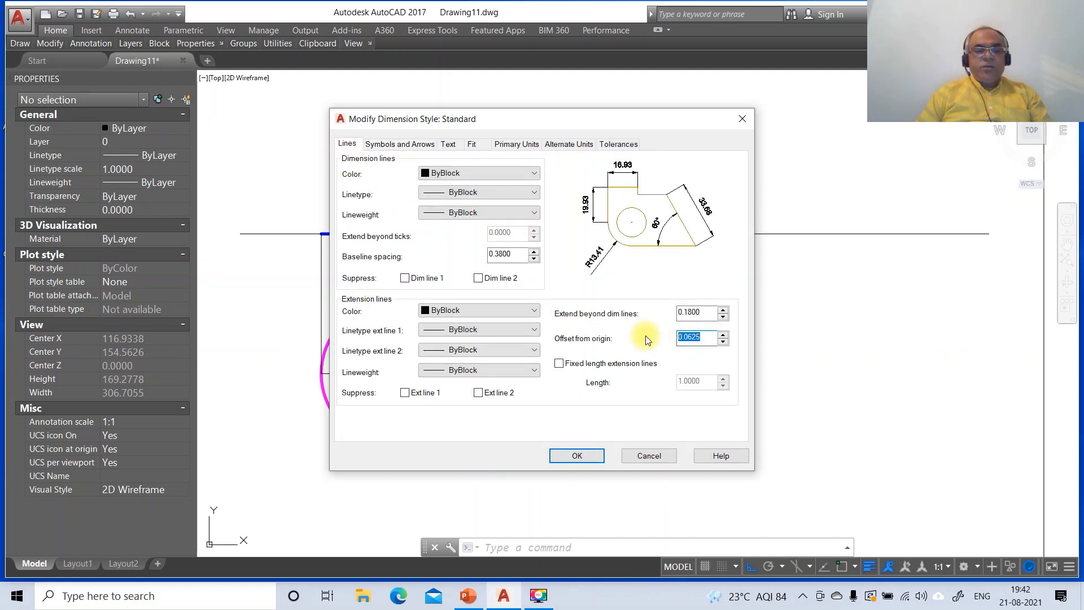
text(3)
click(576, 455)
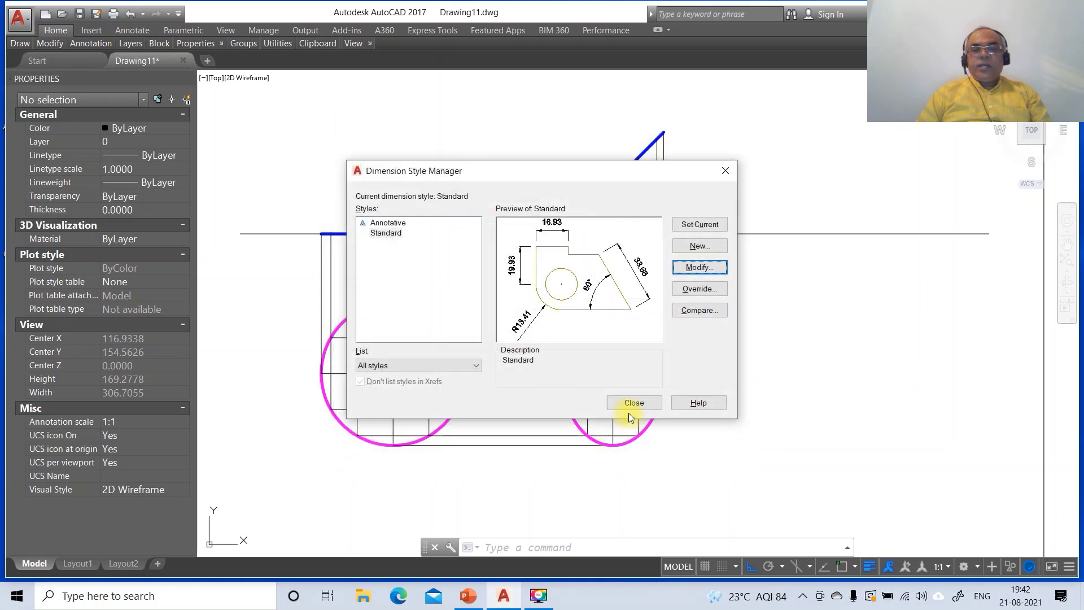
Step: Close the dimension style settings and dimension the full horizontal width of the ellipse between its outermost intersections, placing the dimension below it
click(630, 404)
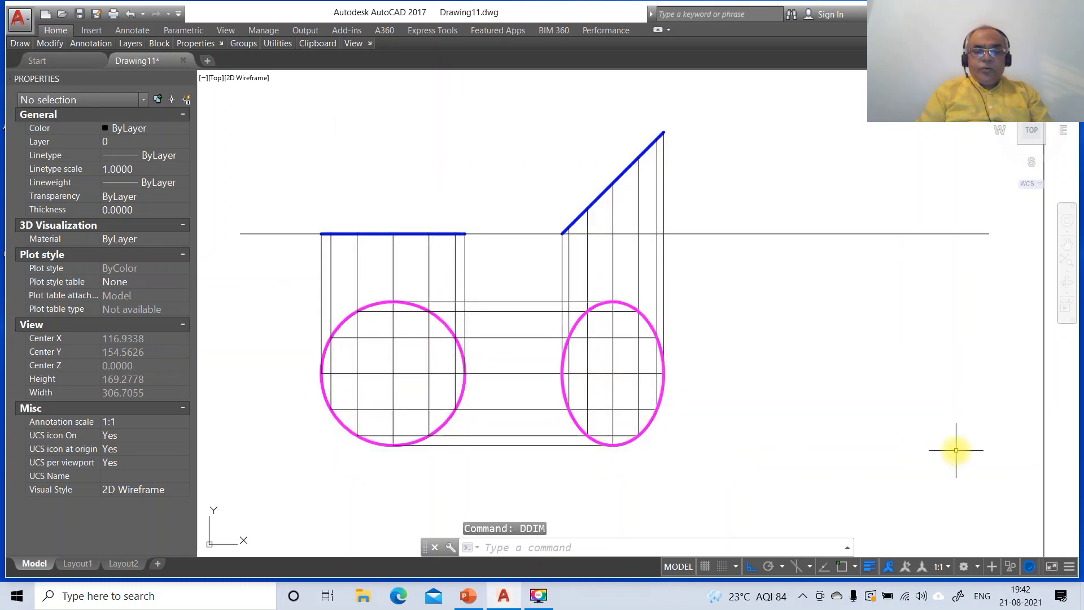
text(DIM)
key(Return)
text(INT)
key(Return)
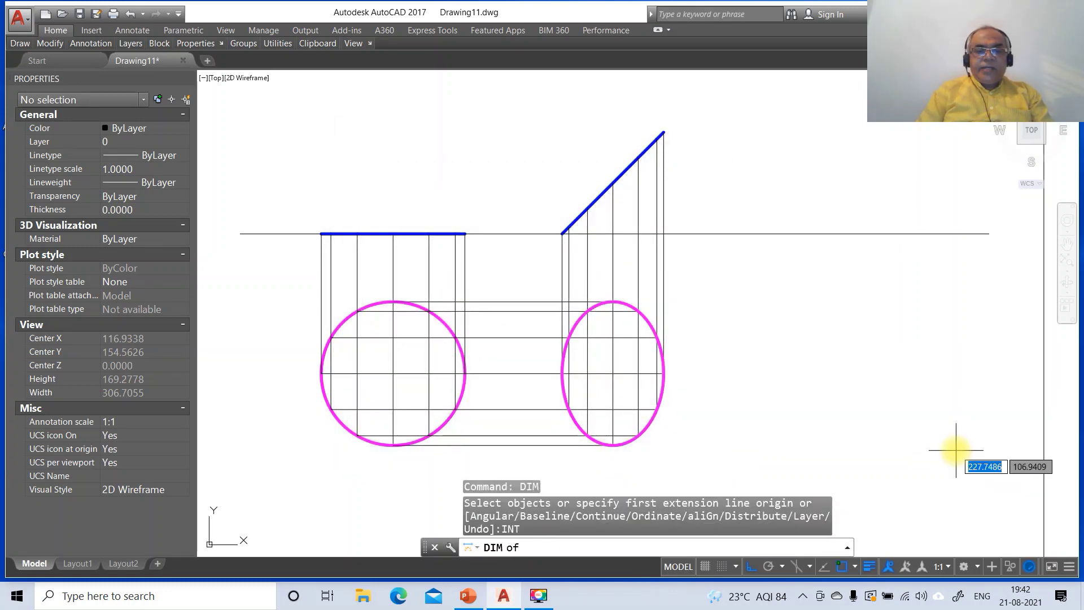
click(563, 373)
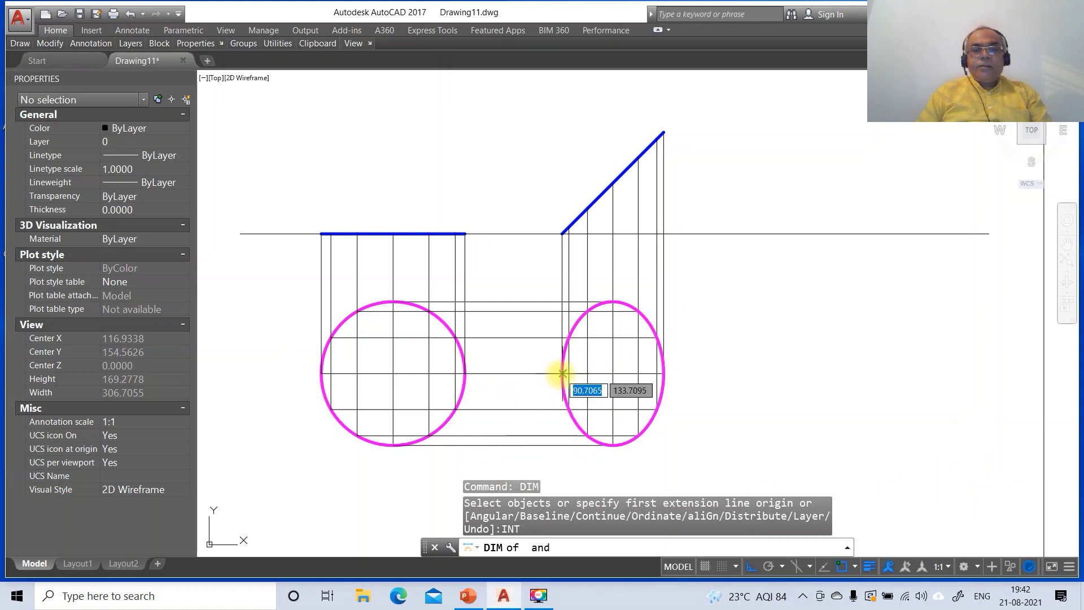
click(561, 373)
text(INT)
key(Return)
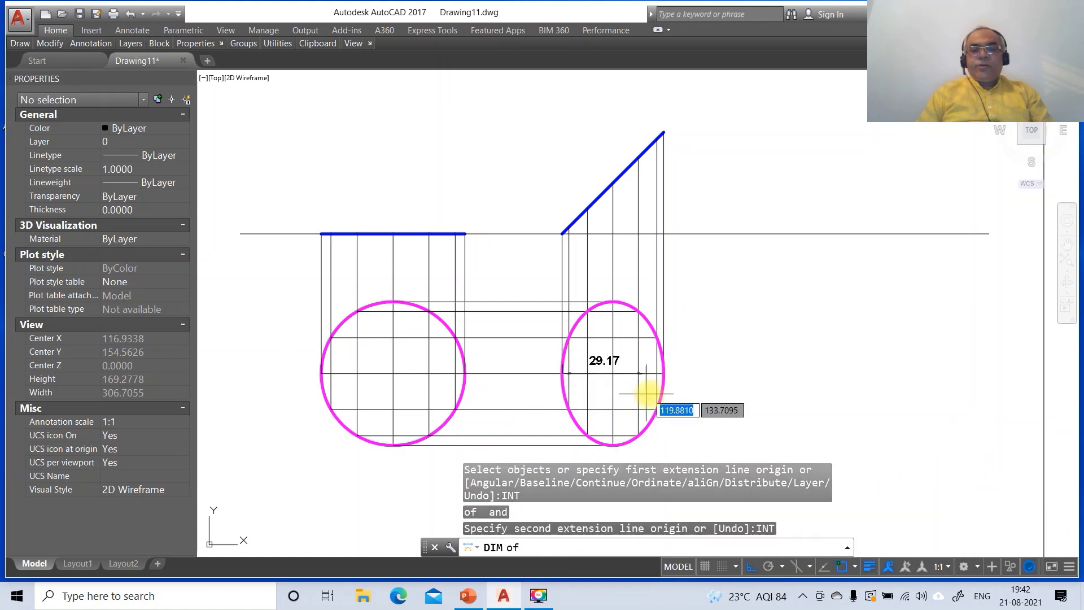
click(667, 375)
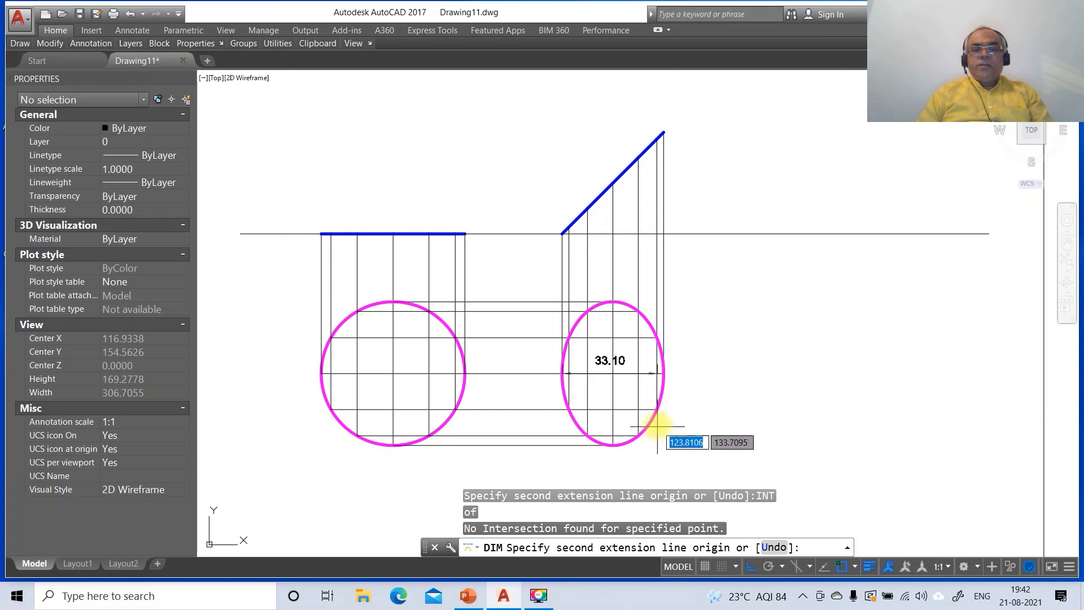
text(IN)
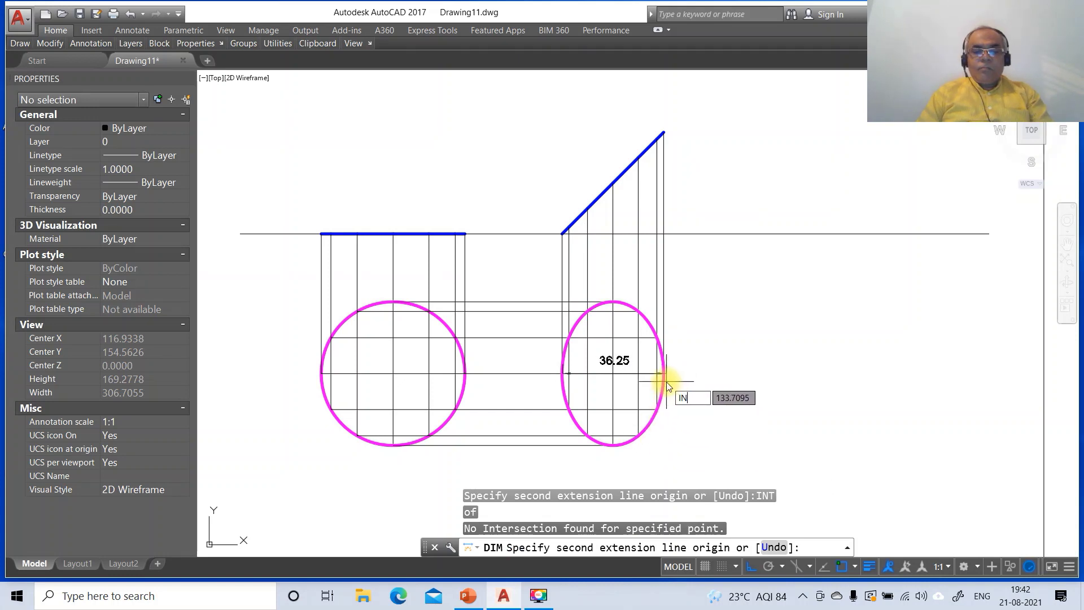
text(T)
key(Return)
click(662, 375)
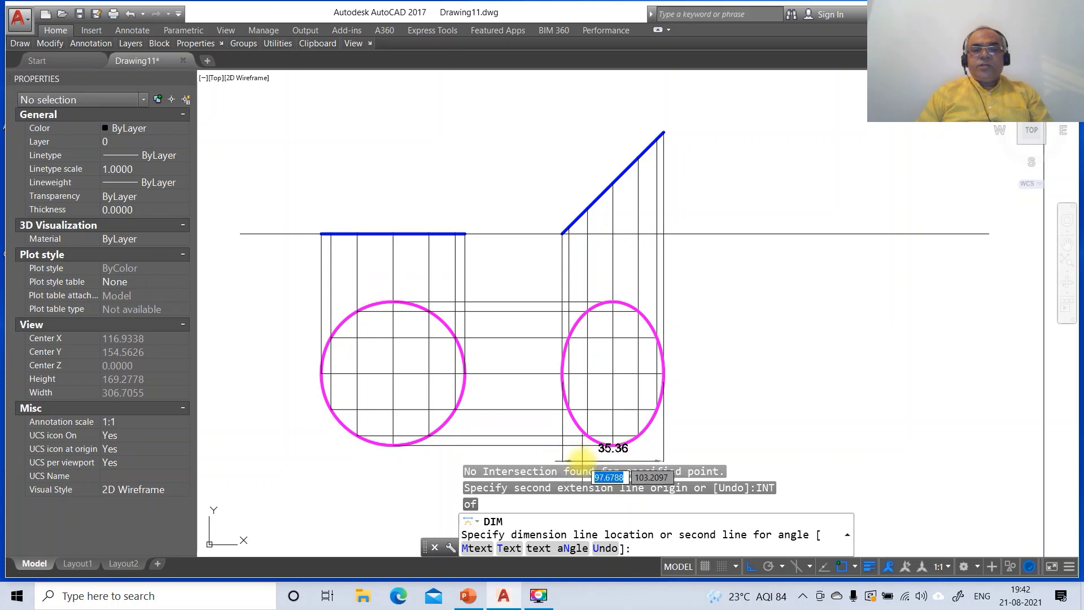
click(585, 452)
key(Escape)
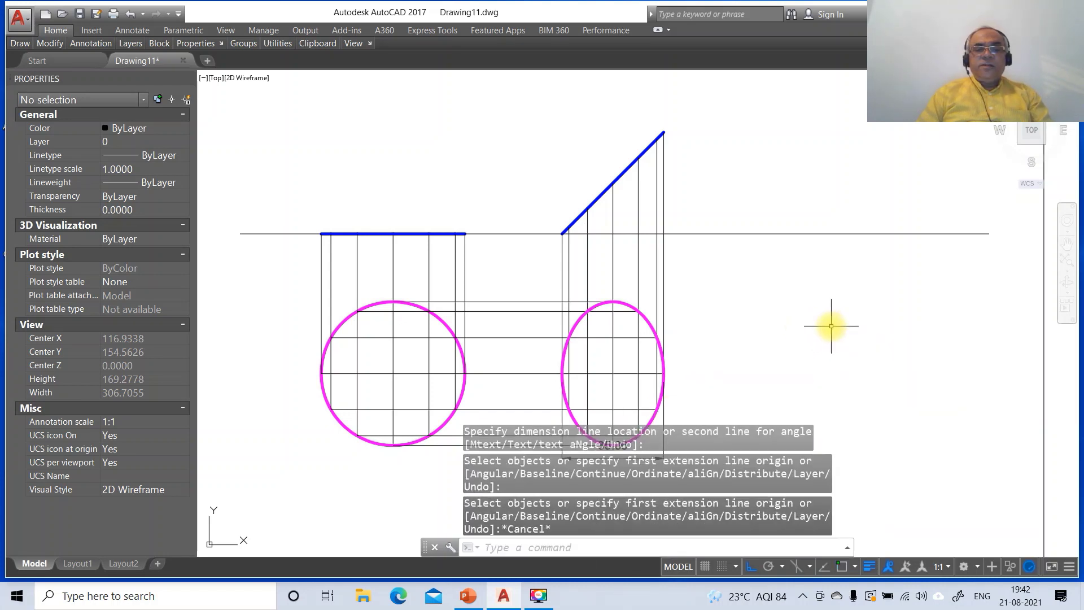
key(Escape)
key(Escape)
Step: Draw a 100 mm line at -30 degrees from a point on the XY line to the right of the inclined front view
text(l)
key(Return)
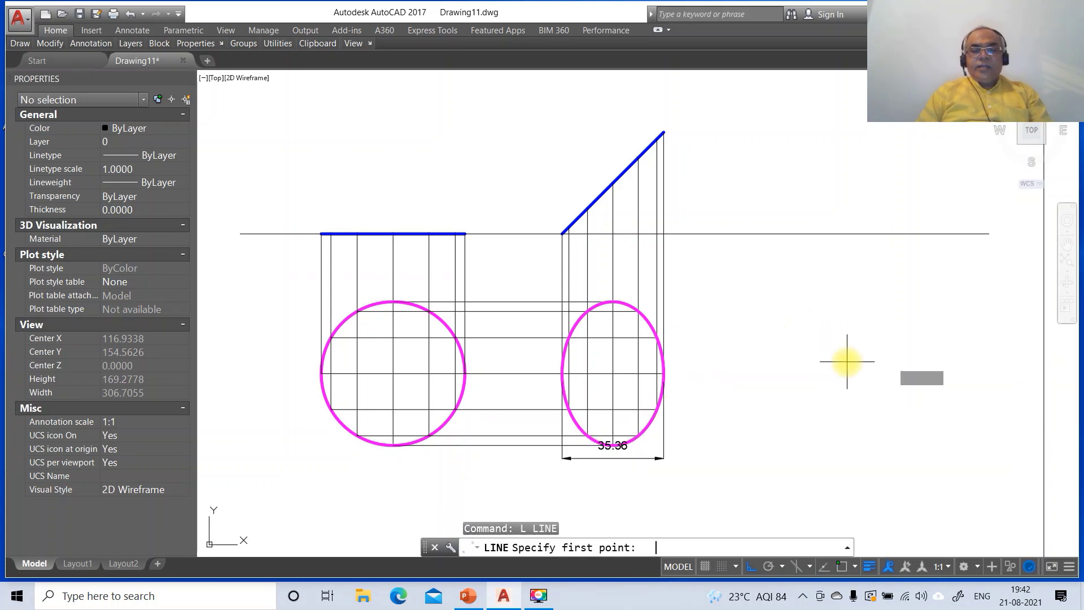
text(nea)
key(Return)
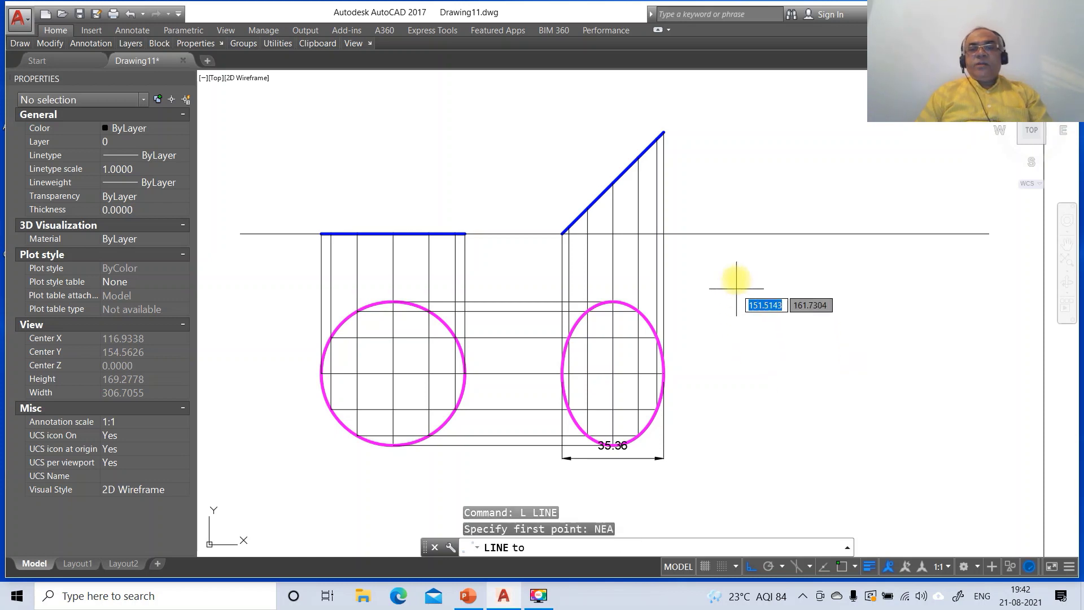
click(716, 234)
text(@10)
text(0)
key(Tab)
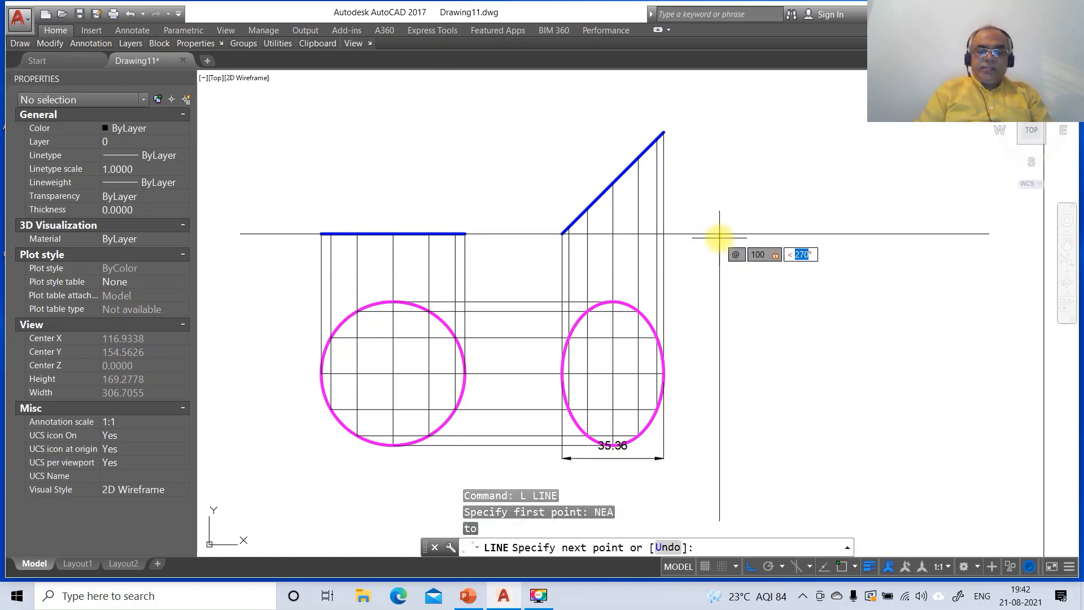
text(-30)
key(Return)
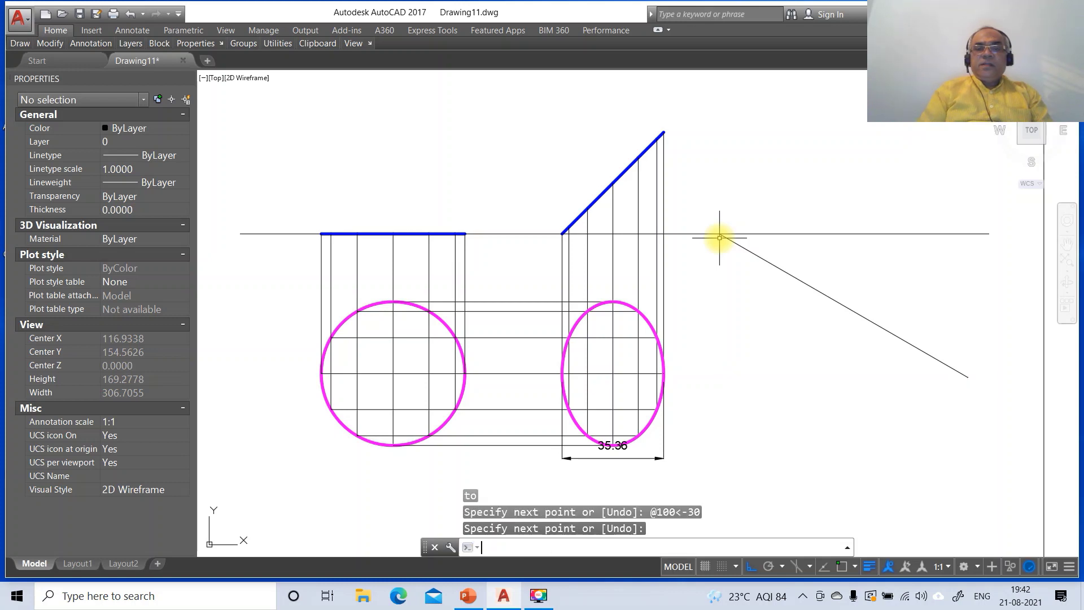
key(Return)
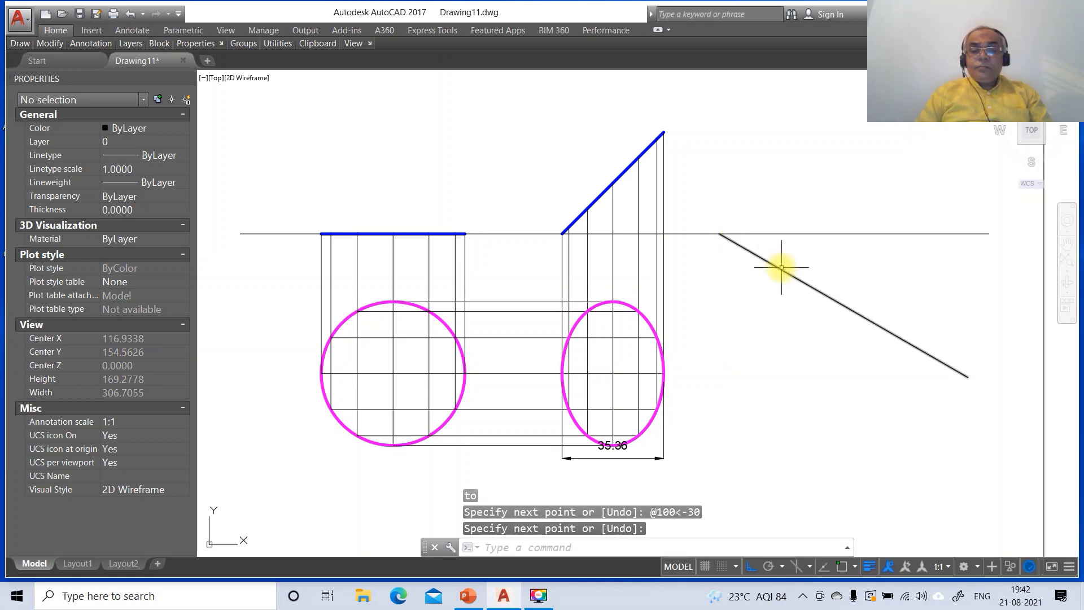
text(c)
key(Return)
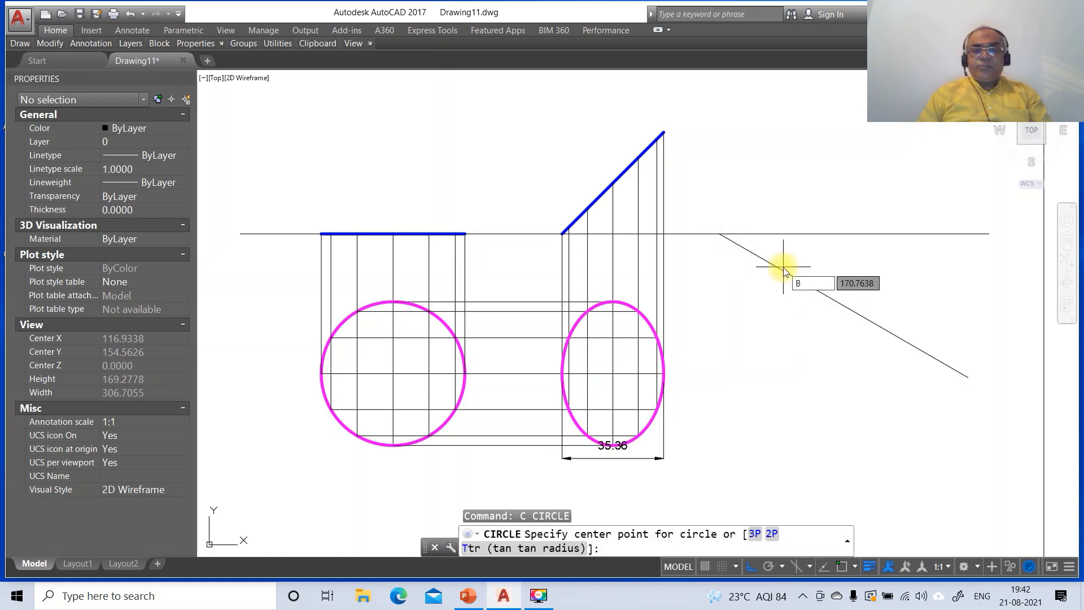
text(B)
key(BackSpace)
text(B)
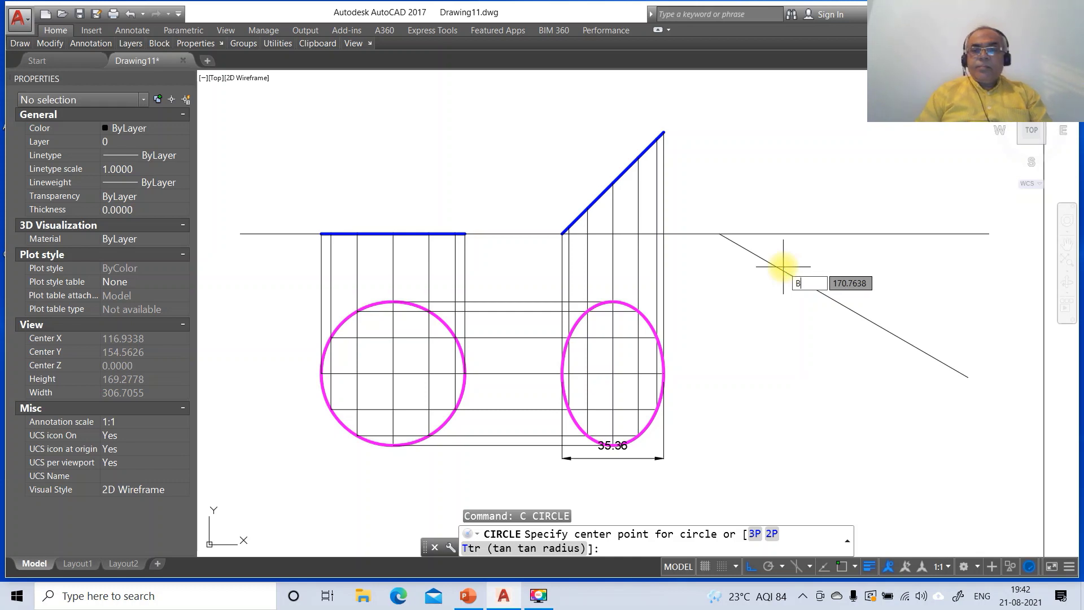
click(782, 268)
text(NEA)
key(Return)
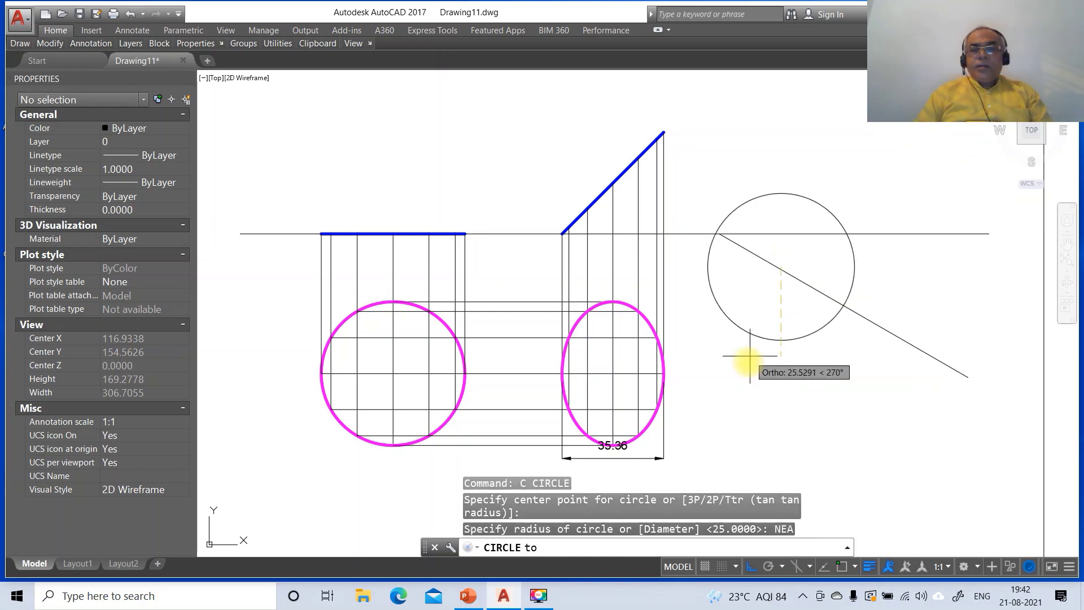
key(Escape)
Step: Draw a circle of radius 50 centred on the upper part of the -30 degree line, using the Nearest snap
key(Return)
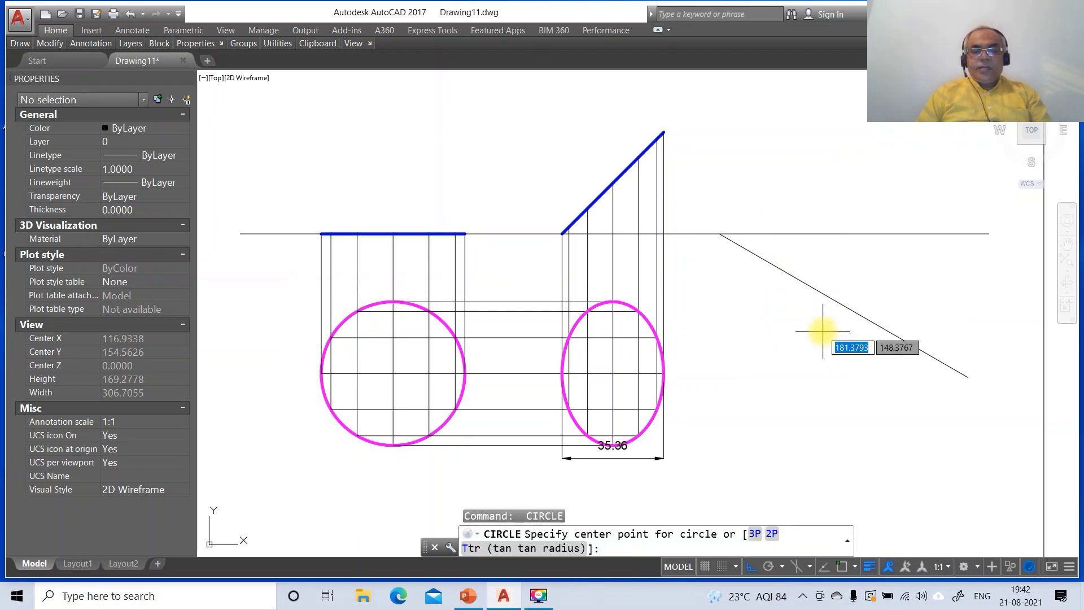
text(NEA)
key(Return)
click(798, 279)
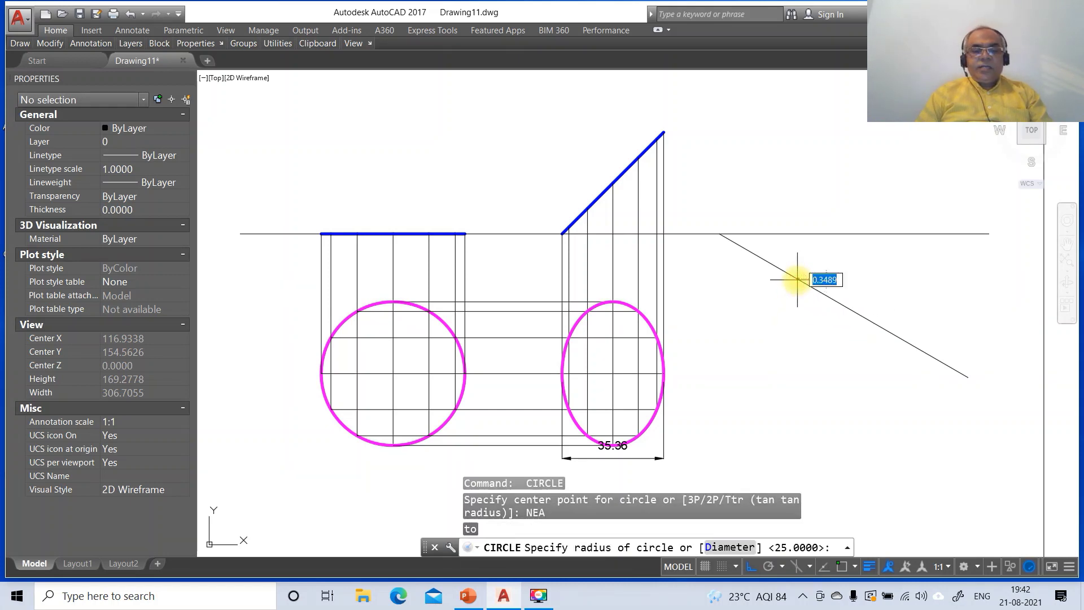
text(50)
key(Return)
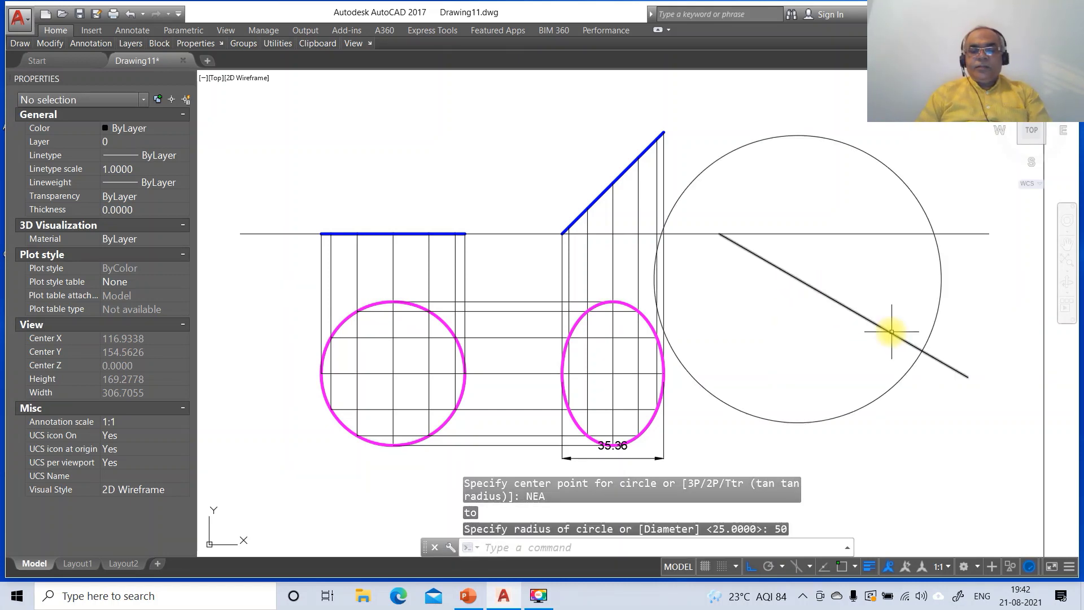
Step: Draw a horizontal line leftward from the intersection of the radius 50 circle and the -30 degree line
text(L)
key(Return)
text(INT)
key(Return)
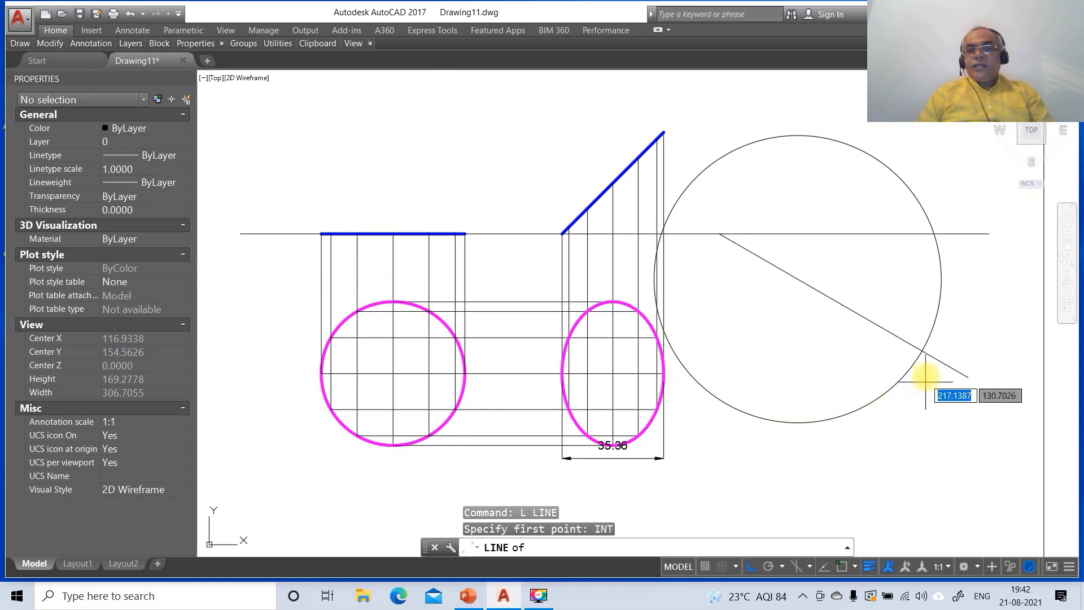
click(921, 350)
click(799, 360)
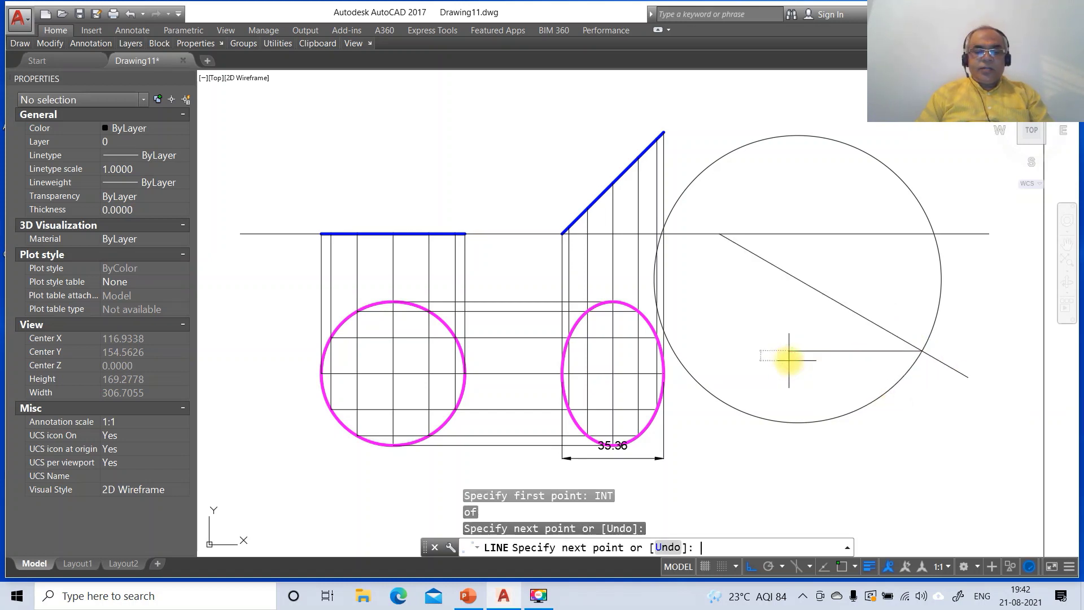
key(Return)
Step: Break the radius 50 circle on both sides of its lower intersection with the inclined line and erase the rest, leaving a short arc
text(BR)
key(Return)
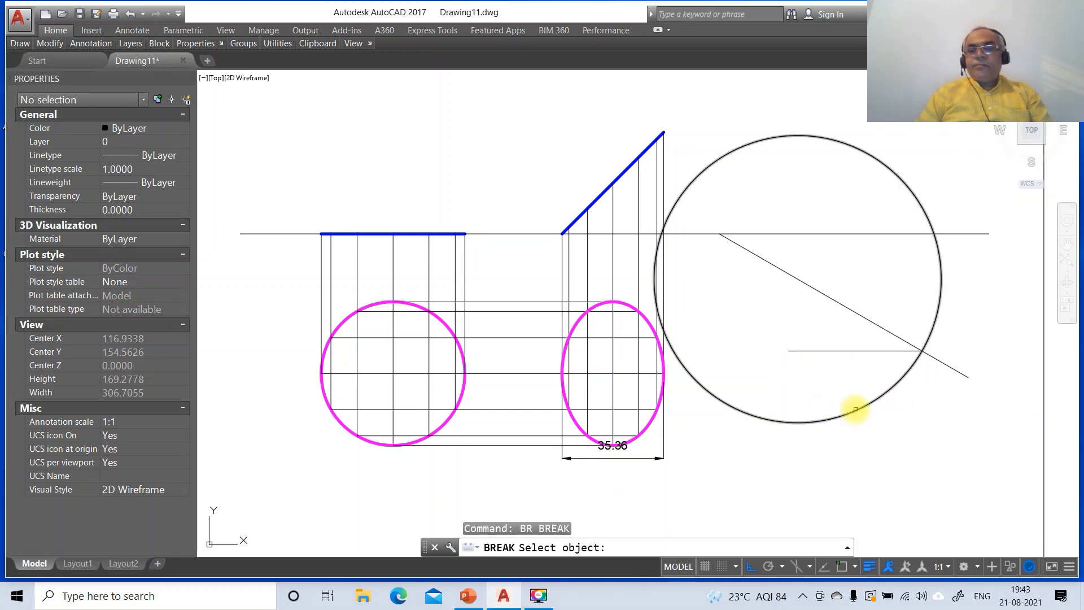
click(856, 410)
click(919, 351)
key(Return)
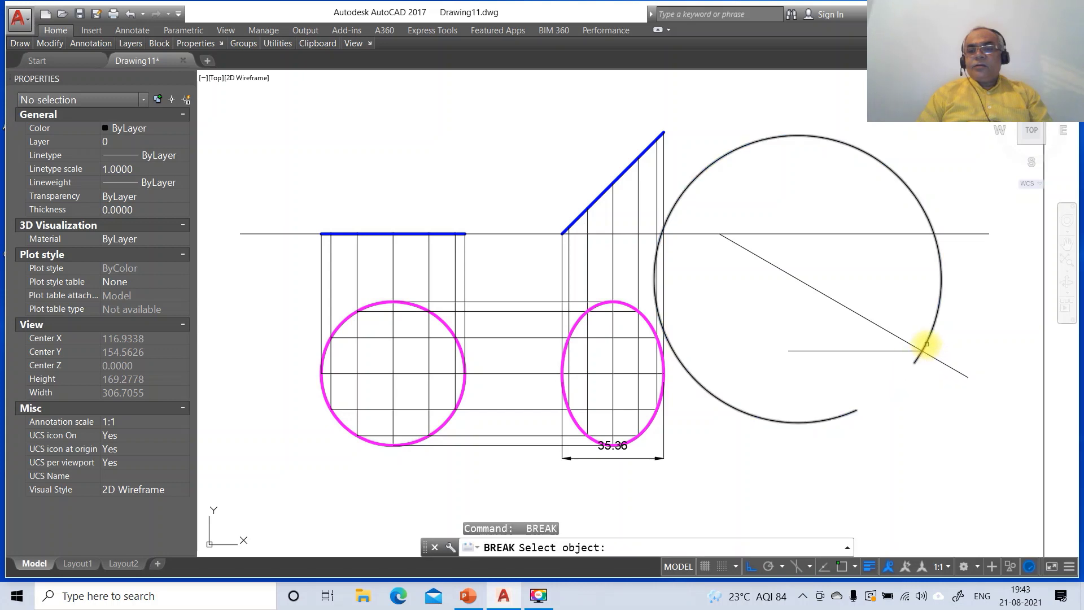
click(926, 336)
click(936, 321)
text(E)
key(Return)
click(934, 316)
key(Return)
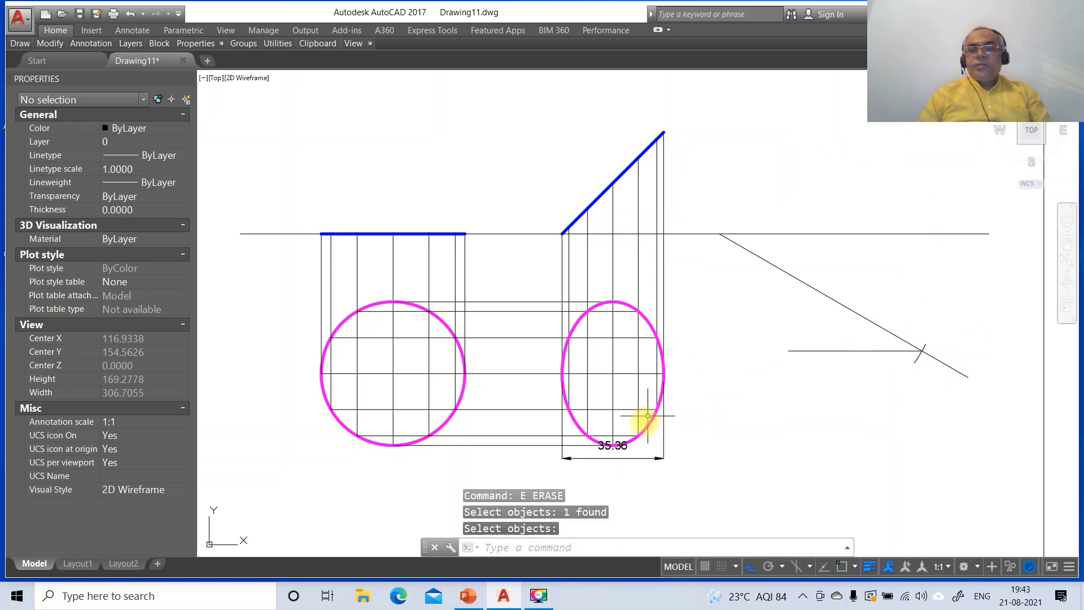
Step: Draw a circle of radius 35.36 centred on the centre of the short arc
text(c)
key(Return)
text(c)
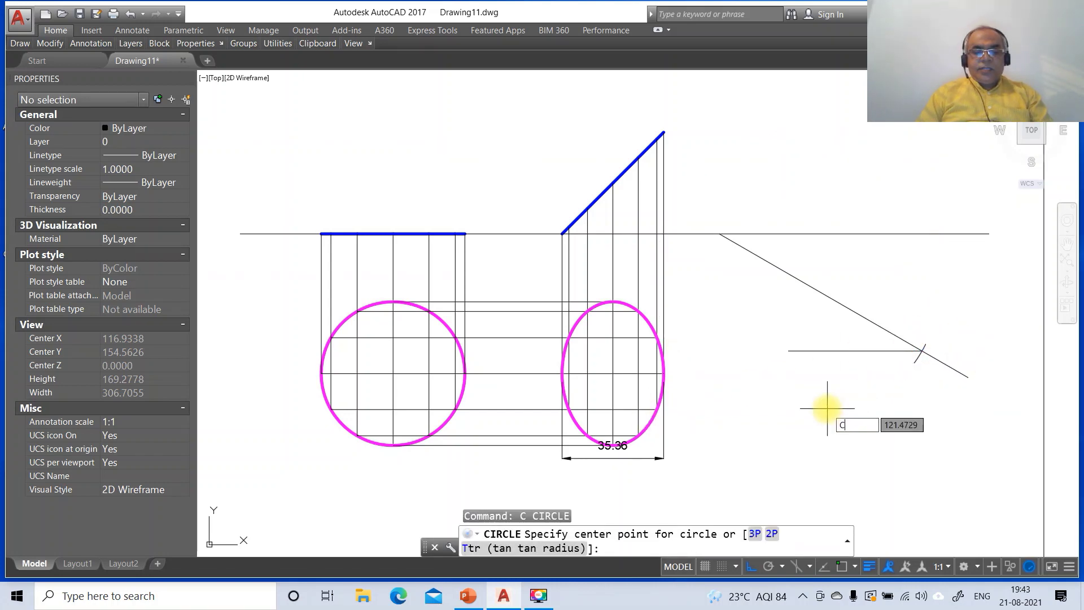
text(en)
key(Return)
click(920, 357)
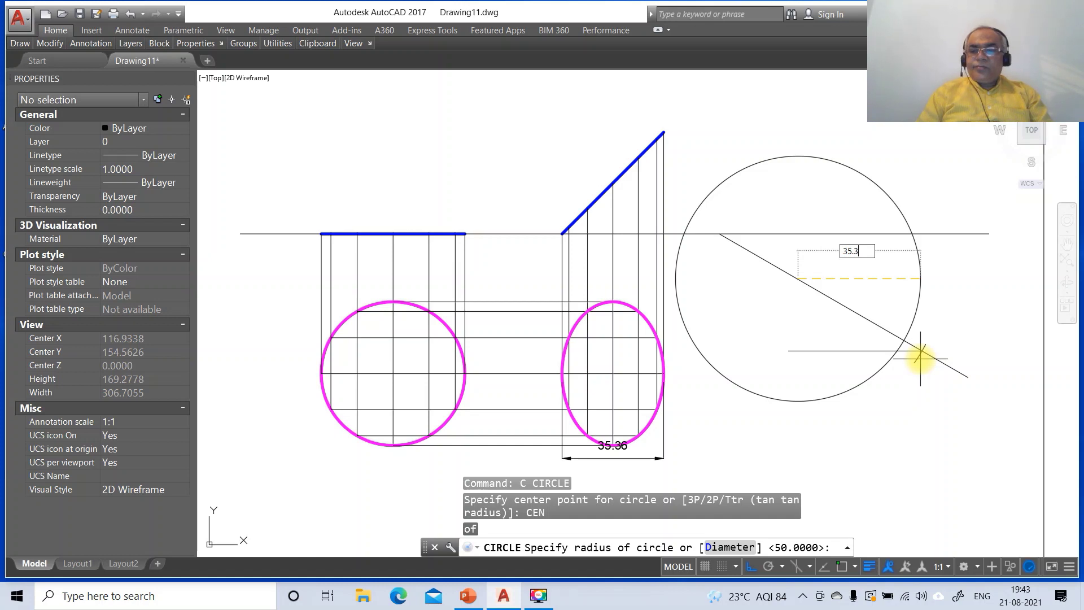
key(Return)
Step: Break the radius 35.36 circle on both sides of the horizontal line and erase the rest, leaving a short crossing arc
text(br)
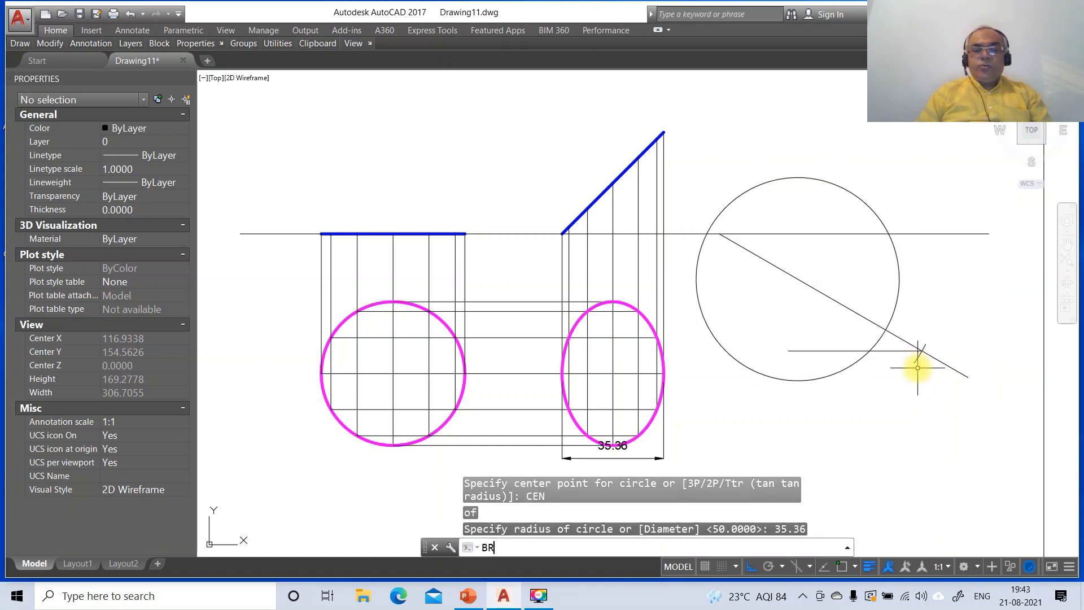
key(Return)
click(838, 374)
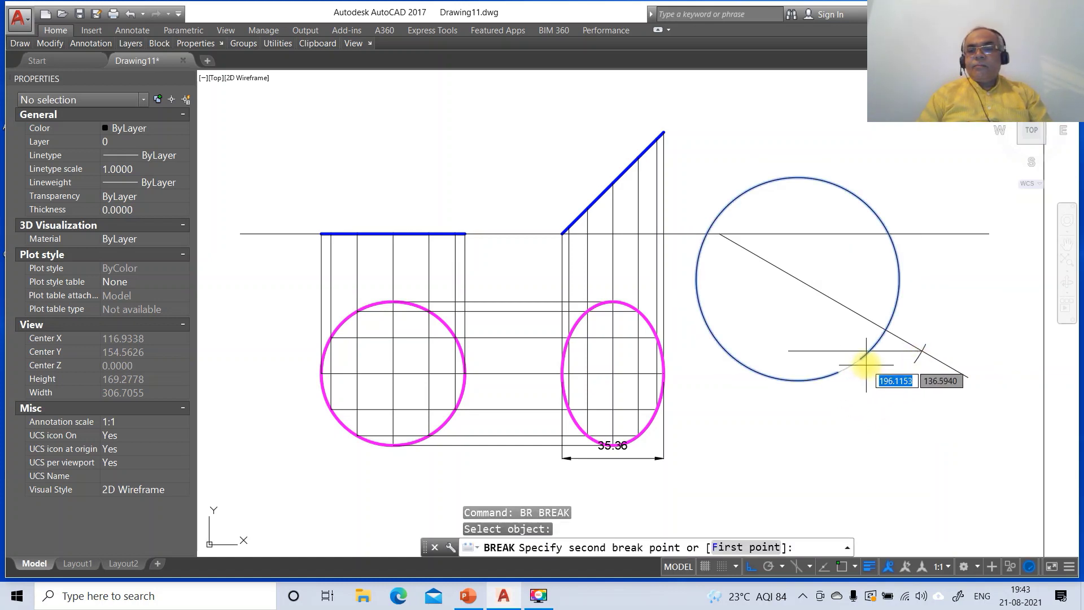
click(864, 359)
key(Return)
click(869, 345)
click(893, 314)
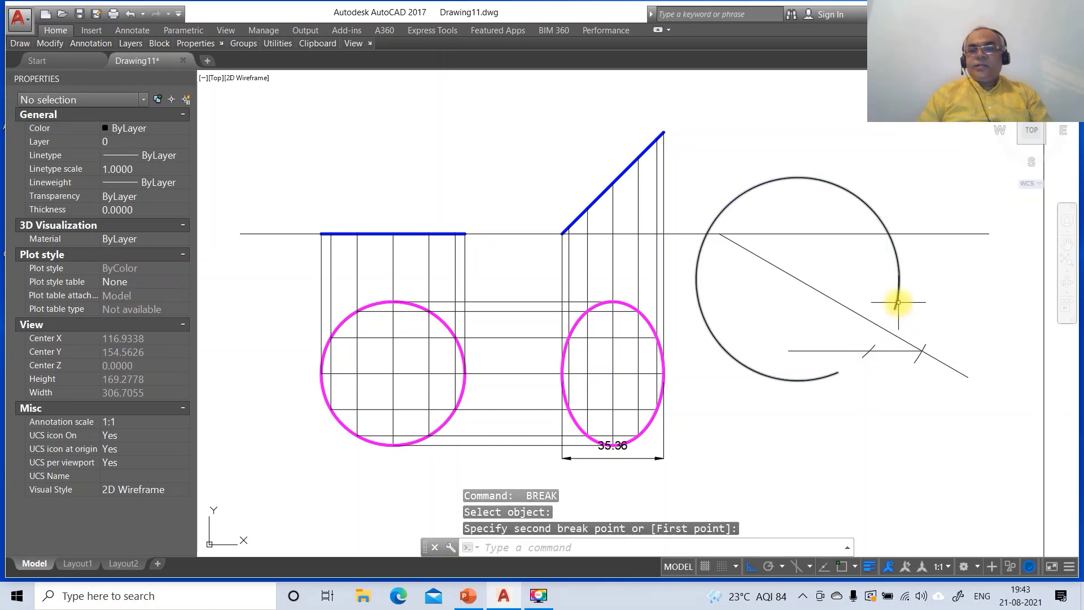
text(e)
key(Return)
click(896, 300)
key(Return)
Step: Erase the horizontal width dimension below the ellipse
key(Return)
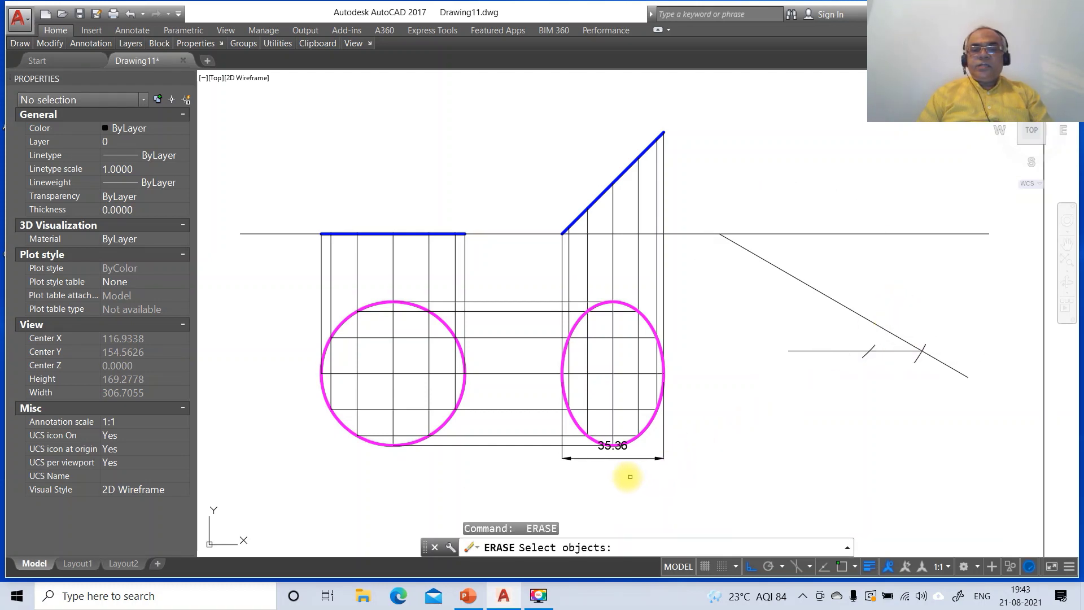
click(636, 457)
key(Return)
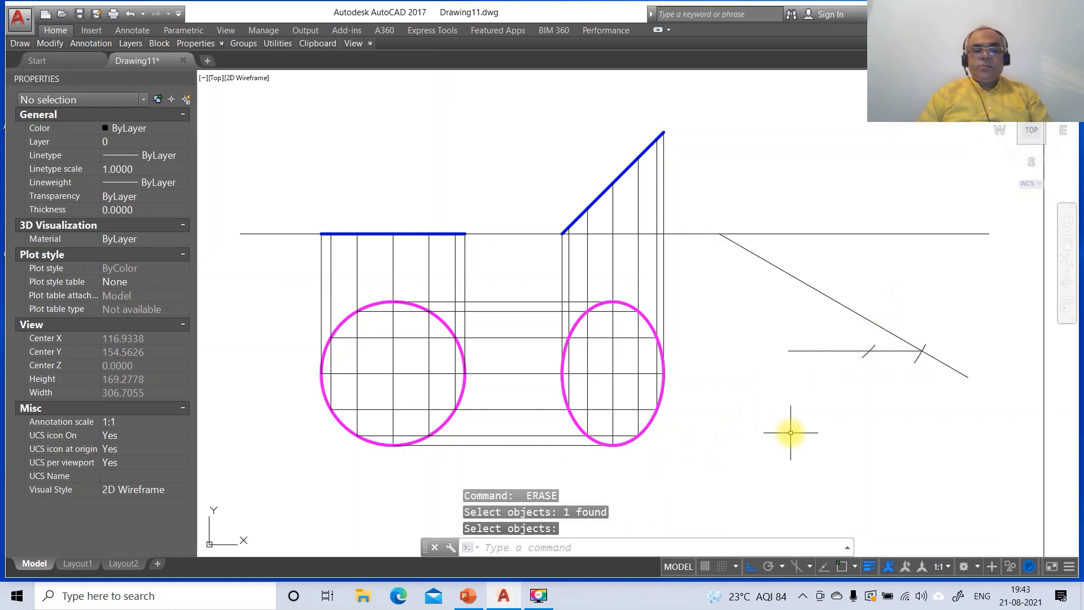
Step: Copy the ellipse with its inner grid lines, using the intersection at the left end of its horizontal axis as base point
text(cp)
key(Return)
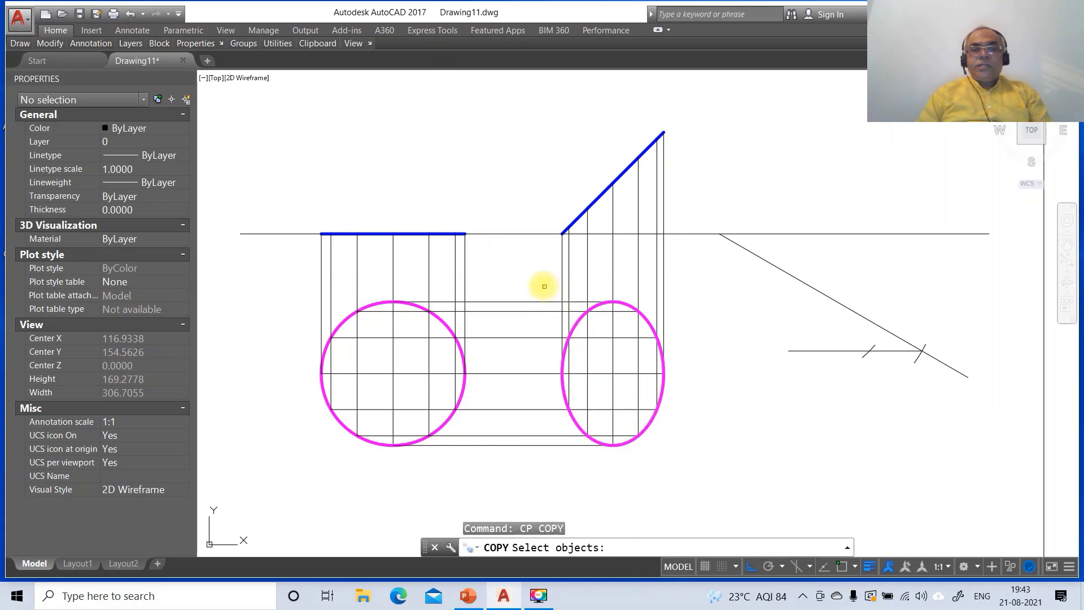
click(538, 281)
click(716, 467)
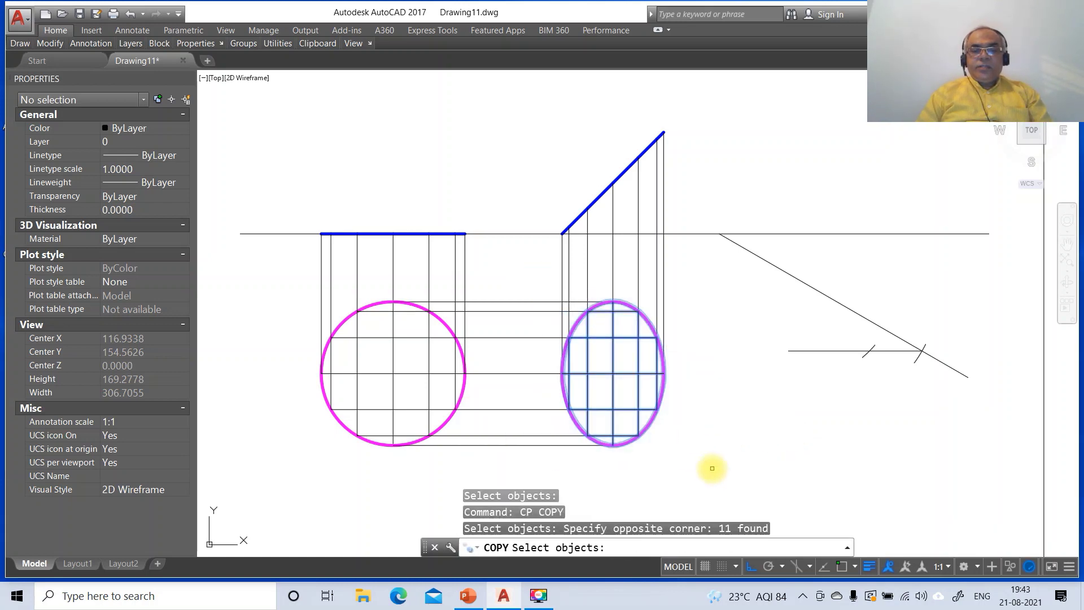
key(Return)
text(int)
key(Return)
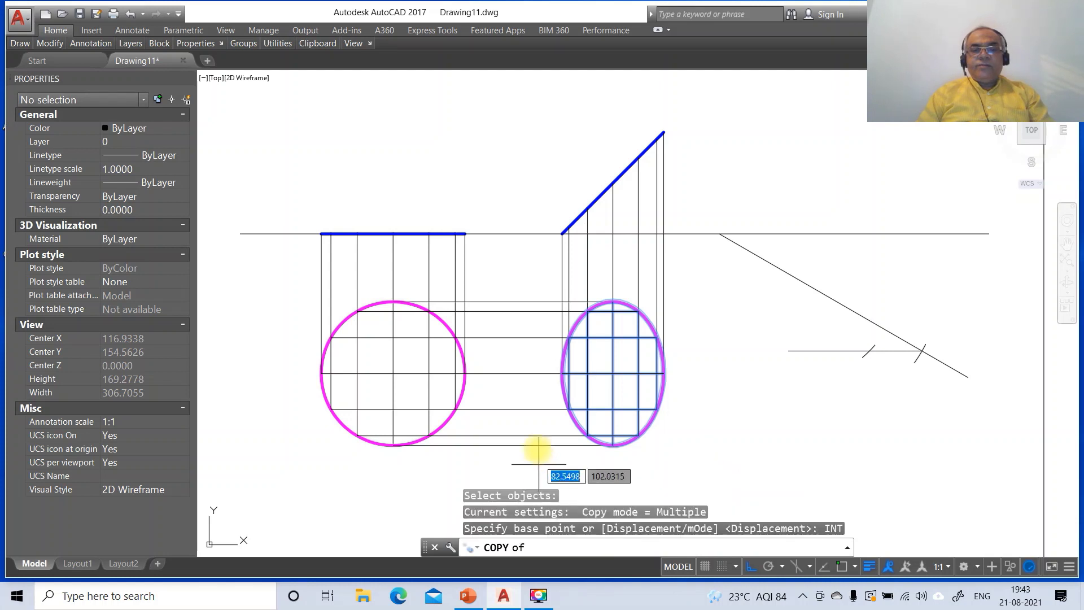
click(563, 372)
text(ceme)
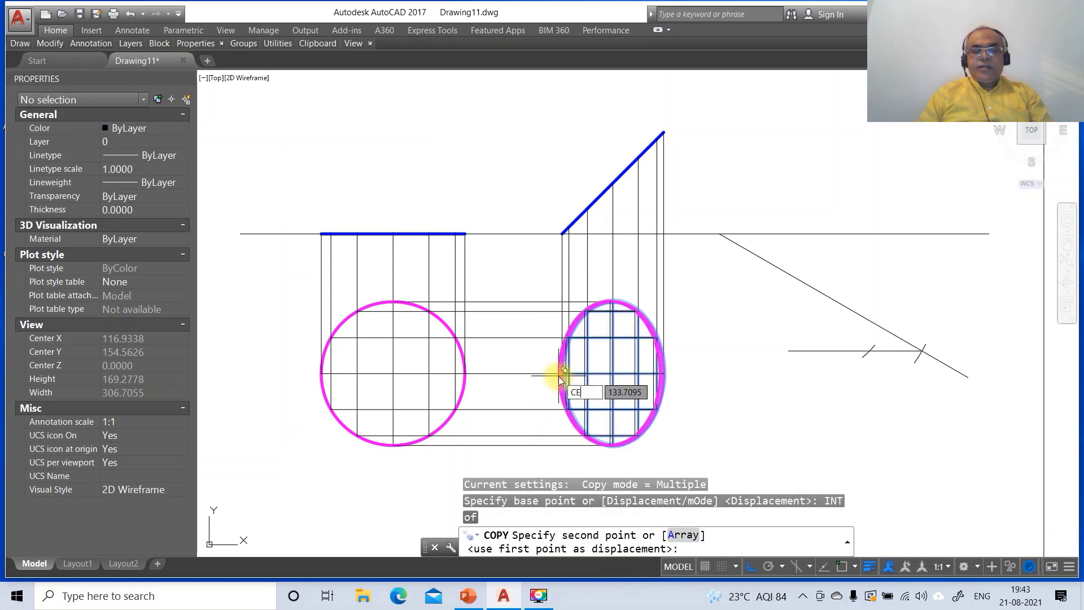
Step: Place the copy of the gridded ellipse with its left vertex at the centre of the small arc near the inclined line
text(n)
key(Return)
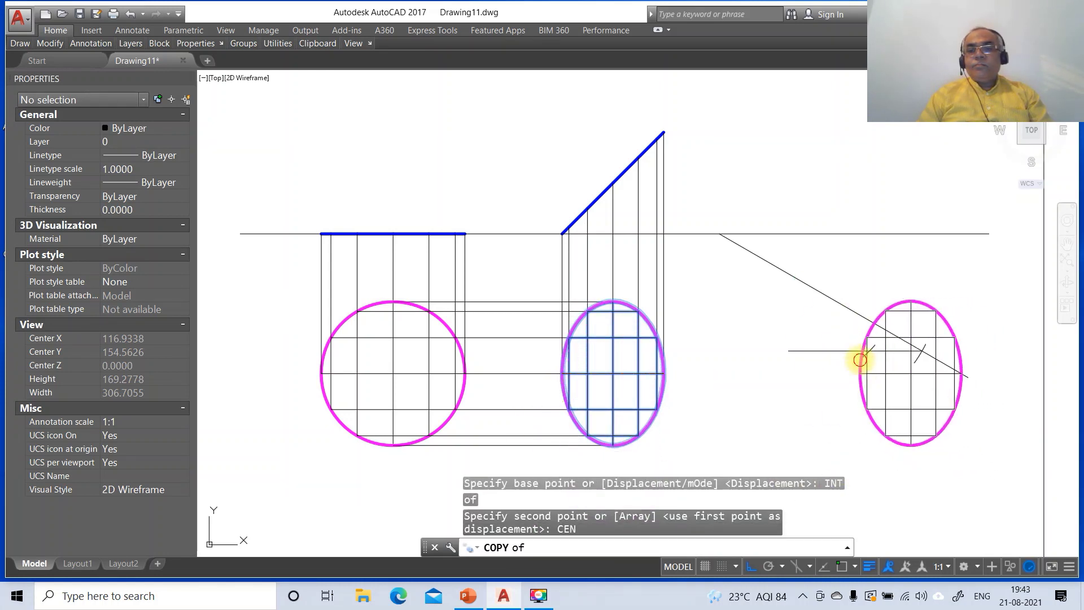
click(859, 360)
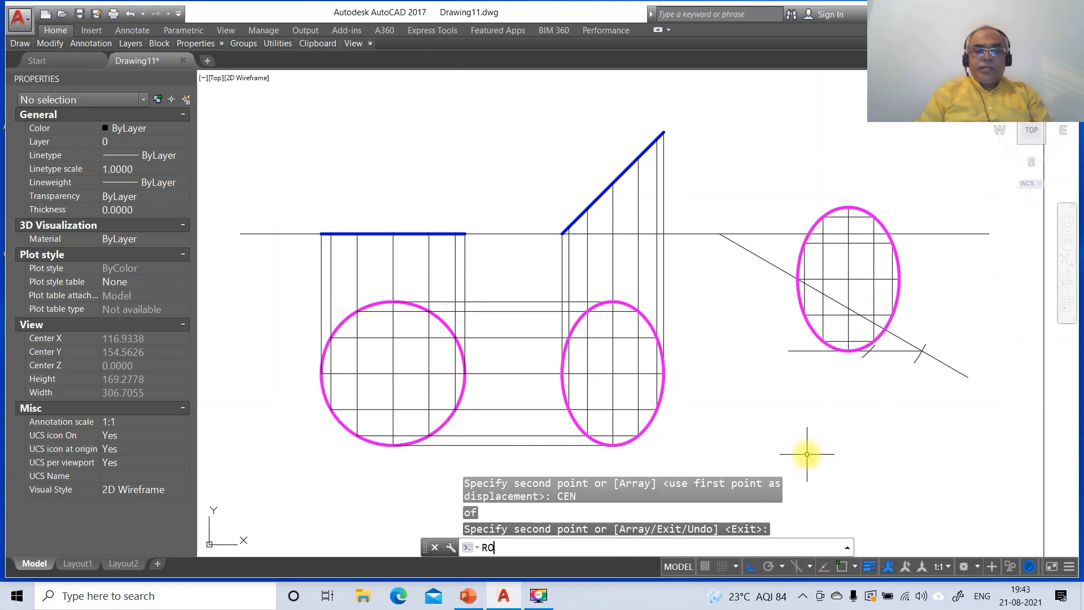
text(RO)
key(Return)
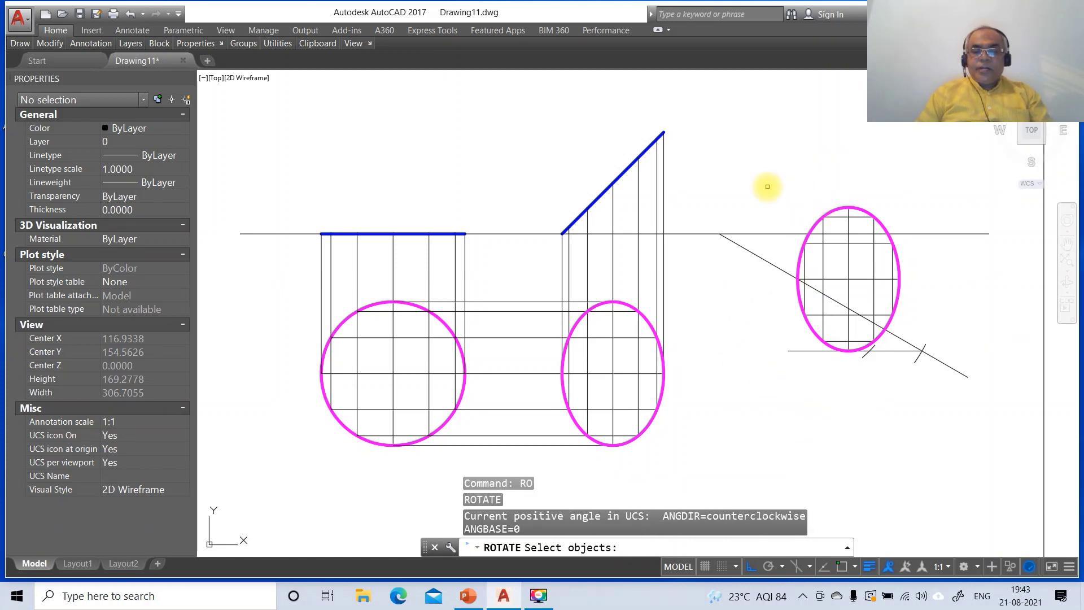
text(P)
key(Return)
key(Escape)
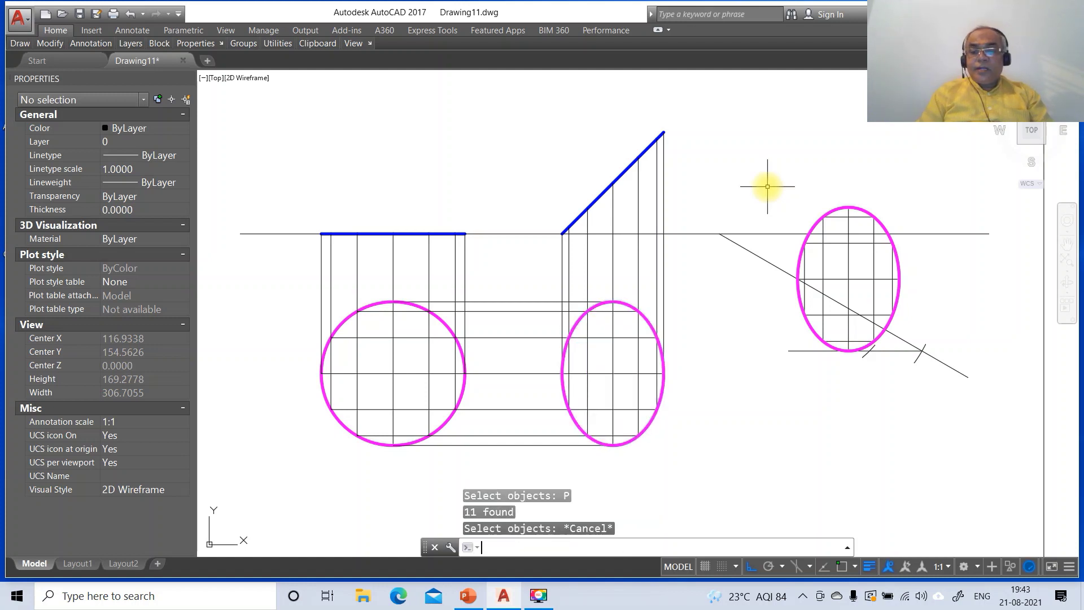
text(RO)
key(Return)
text(L)
key(Return)
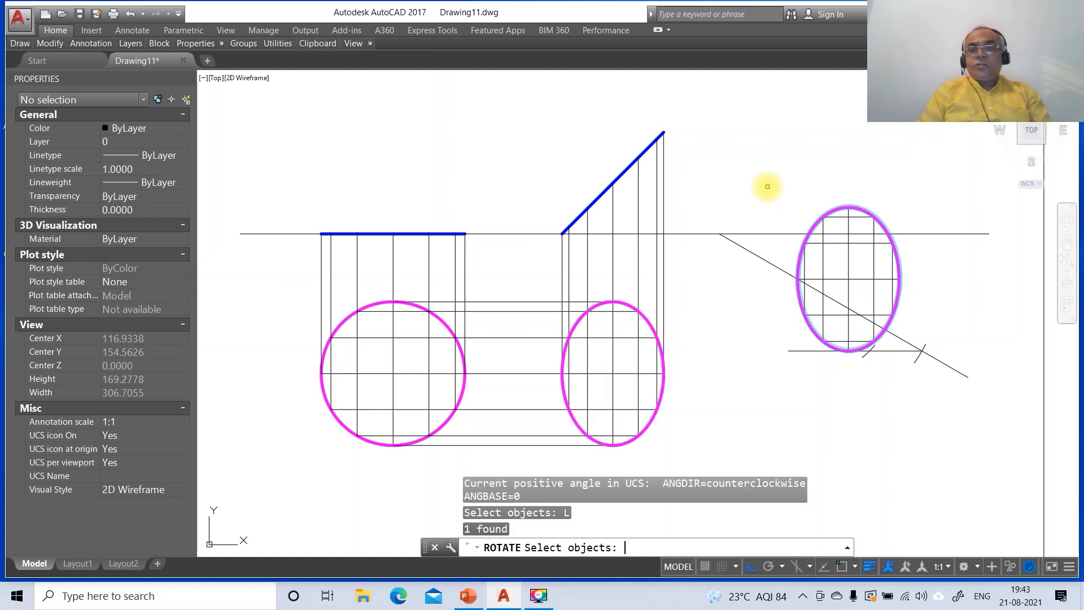
key(Escape)
key(Escape)
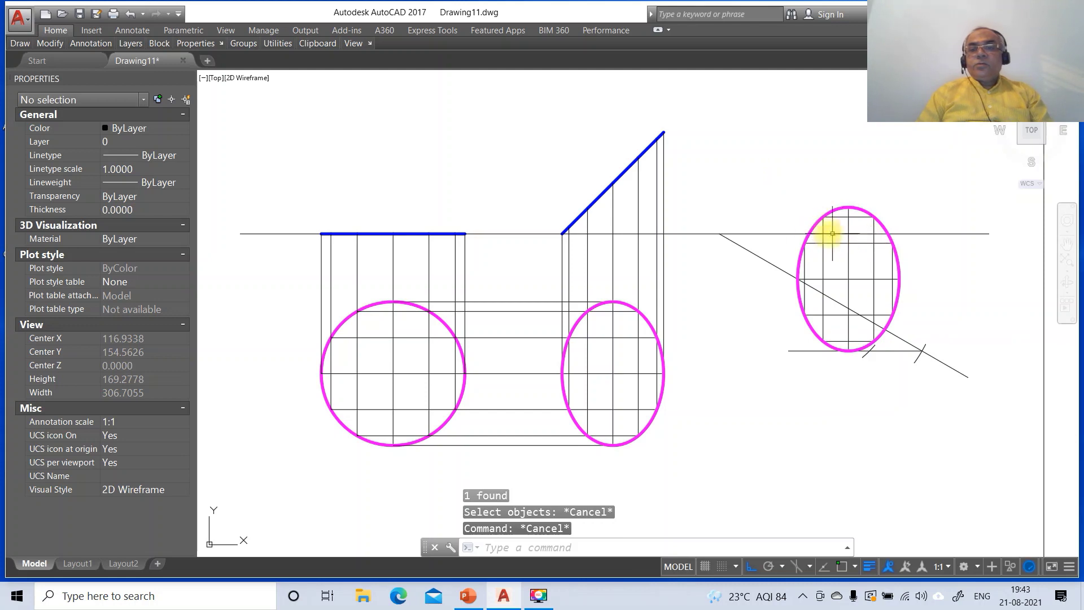
Step: Rotate the copied ellipse and its grid, without the small arc, about its left vertex from reference angle 0 to the arc's intersection with the horizontal line
text(RO)
key(Return)
click(770, 182)
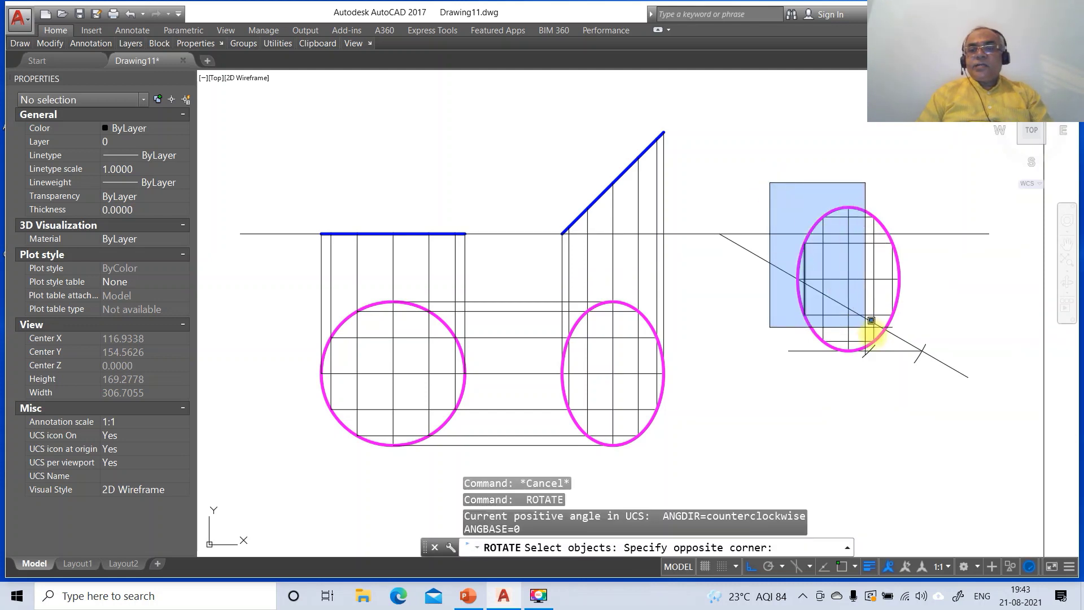
click(905, 370)
text(ROTATE Remove objects:)
key(Return)
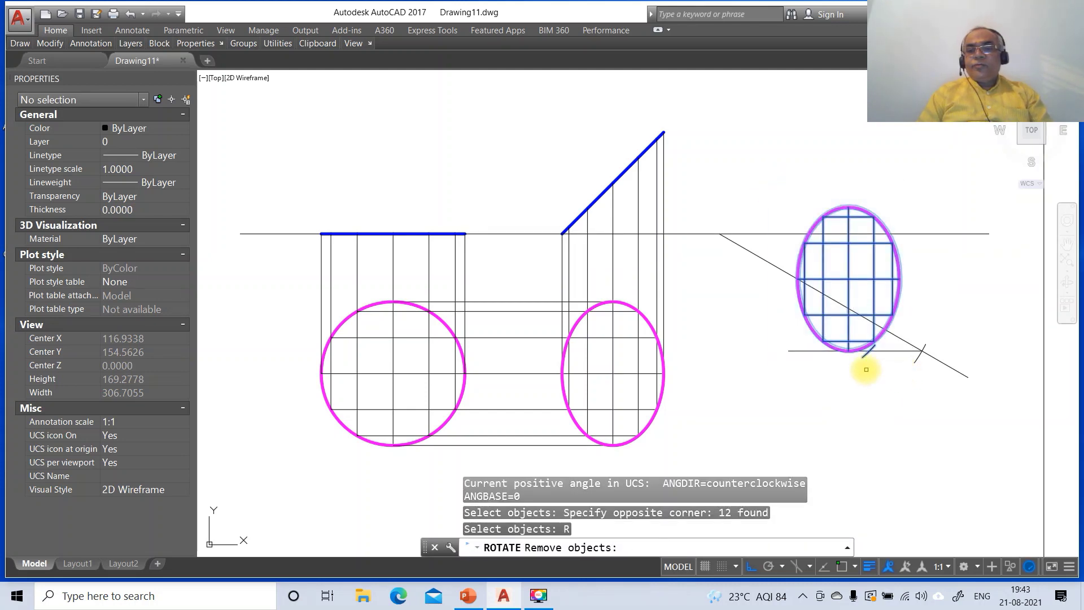
click(865, 361)
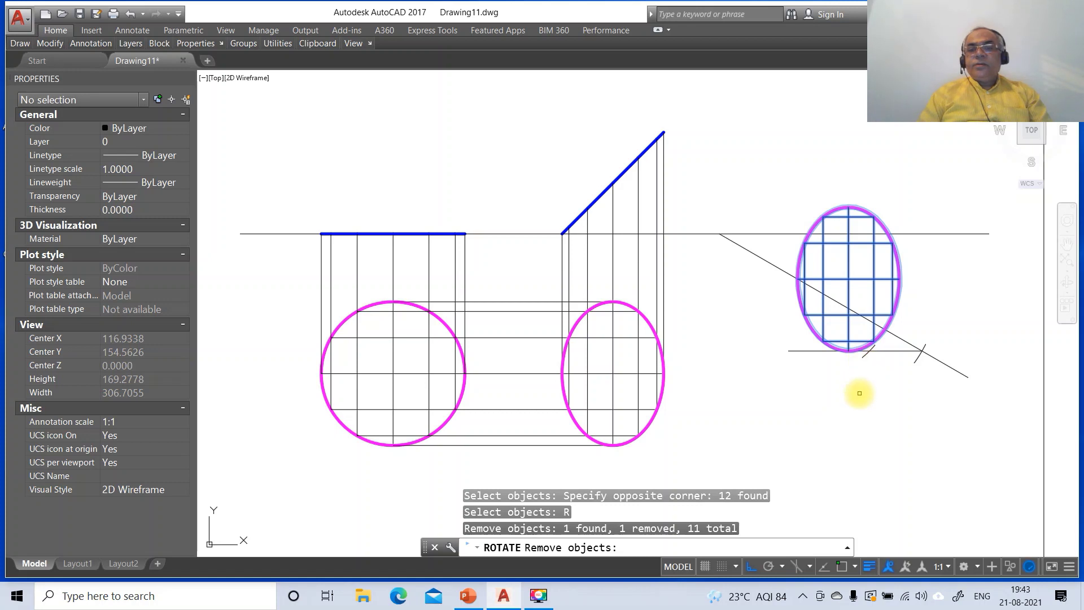
key(Return)
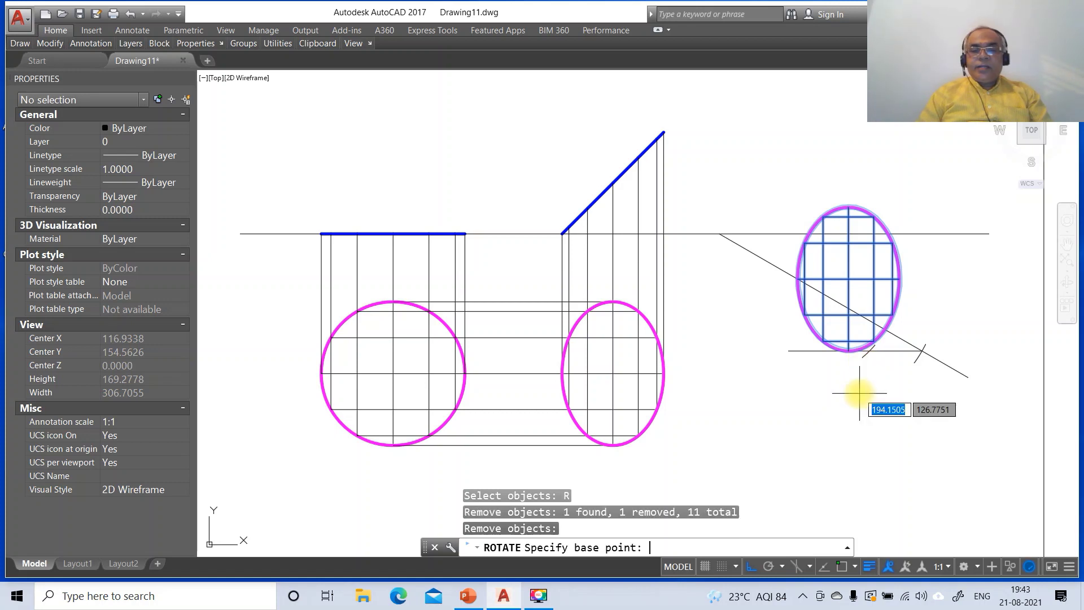
text(INT)
key(Return)
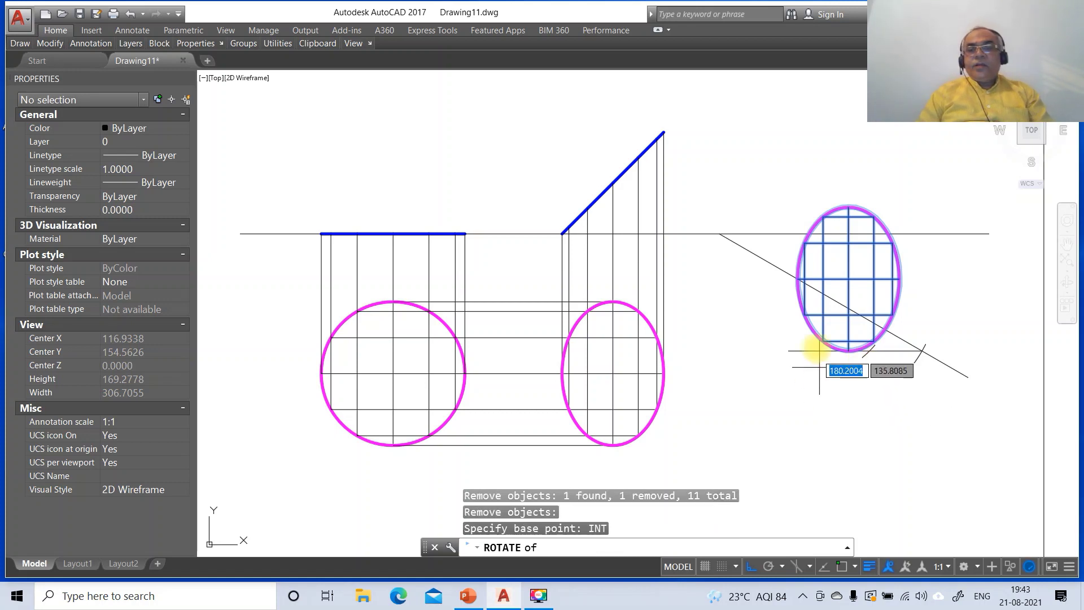
click(798, 278)
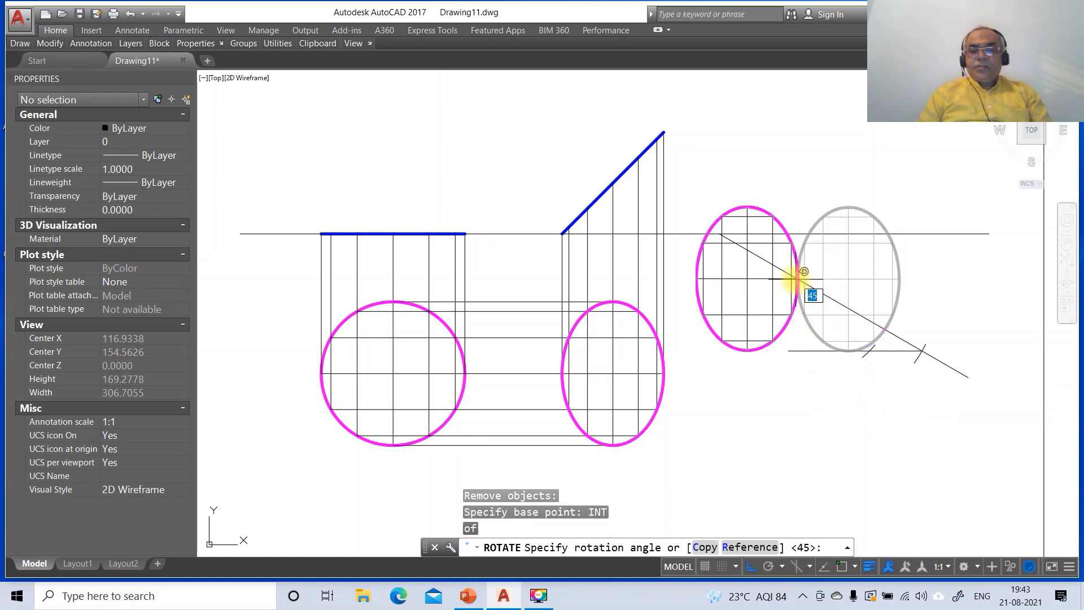
key(Return)
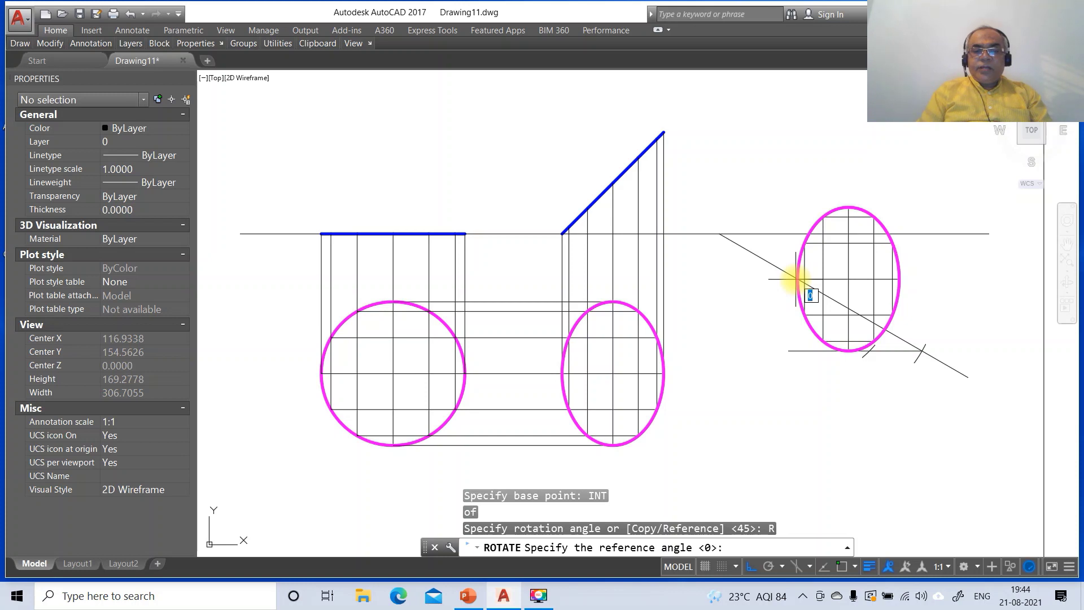
key(Return)
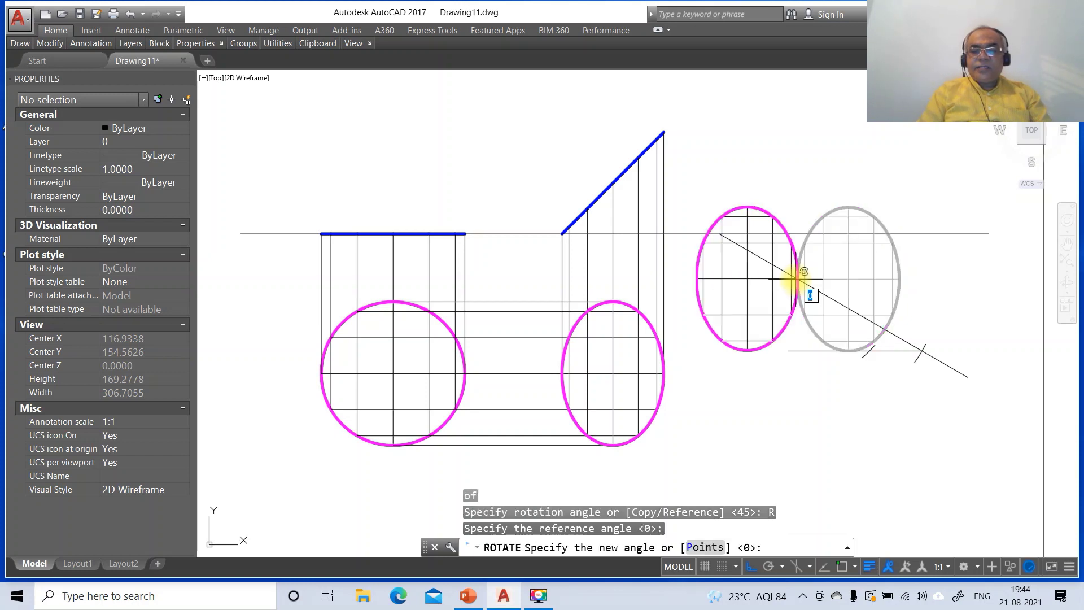
text(INT)
key(Return)
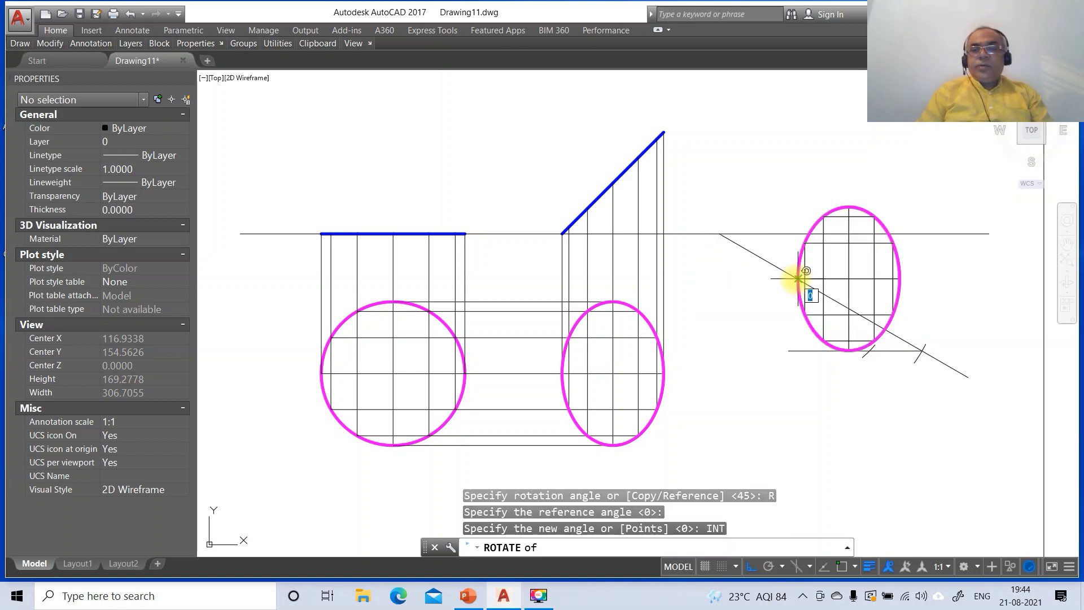
click(867, 350)
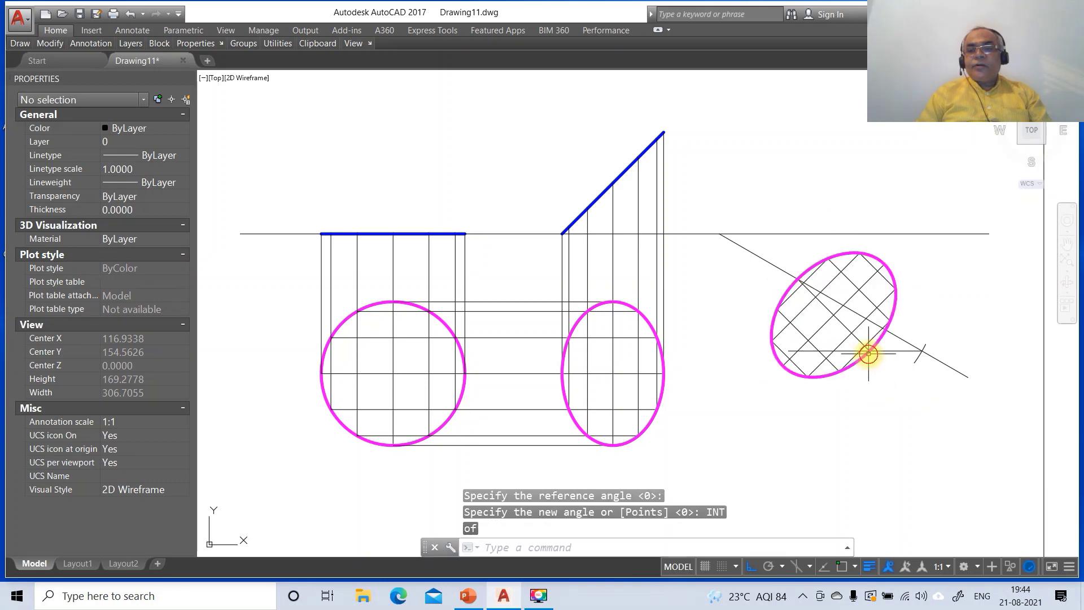
Step: Trim off the inclined line's end beyond the small arc at its lower end, using that arc as the cutting edge
text(B)
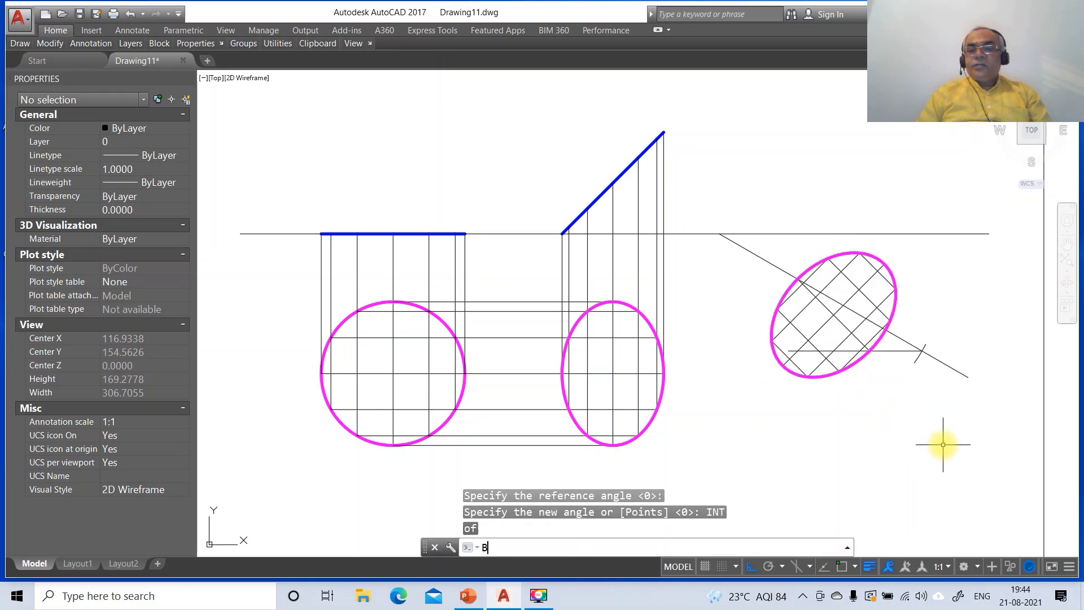
key(Escape)
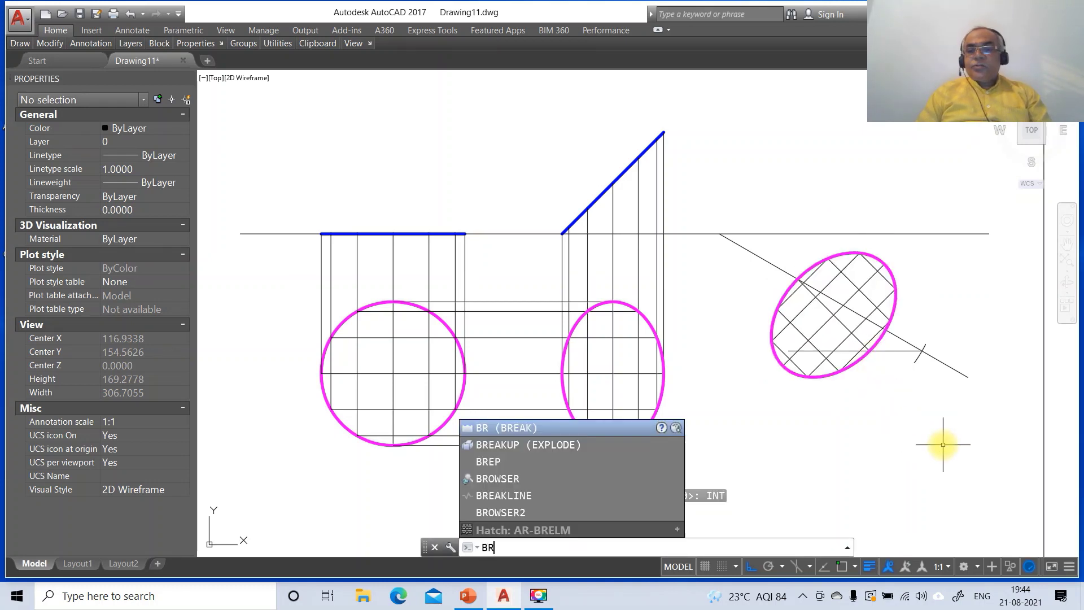
key(BackSpace)
key(BackSpace)
text(TR)
key(Return)
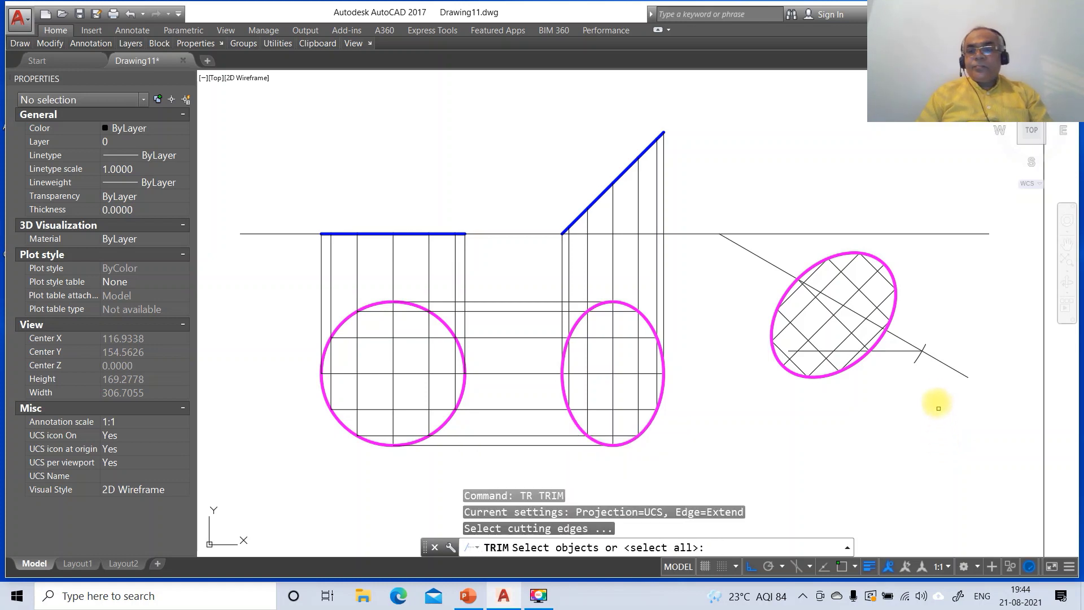
click(921, 354)
key(Return)
click(929, 355)
key(Return)
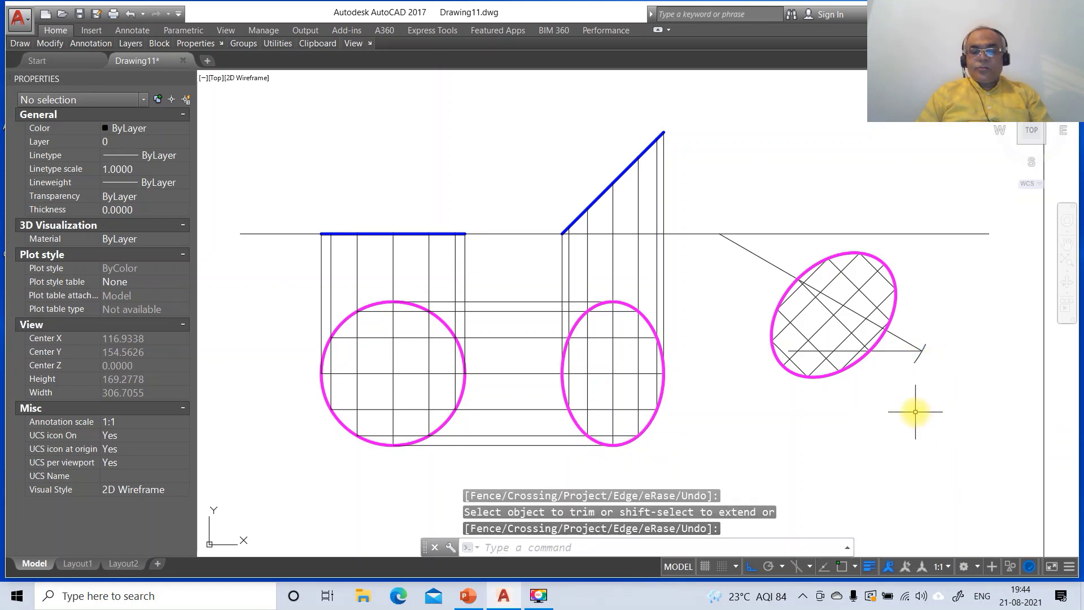
Step: Break the horizontal line through the rotated ellipse, removing its left part
text(BR)
key(Return)
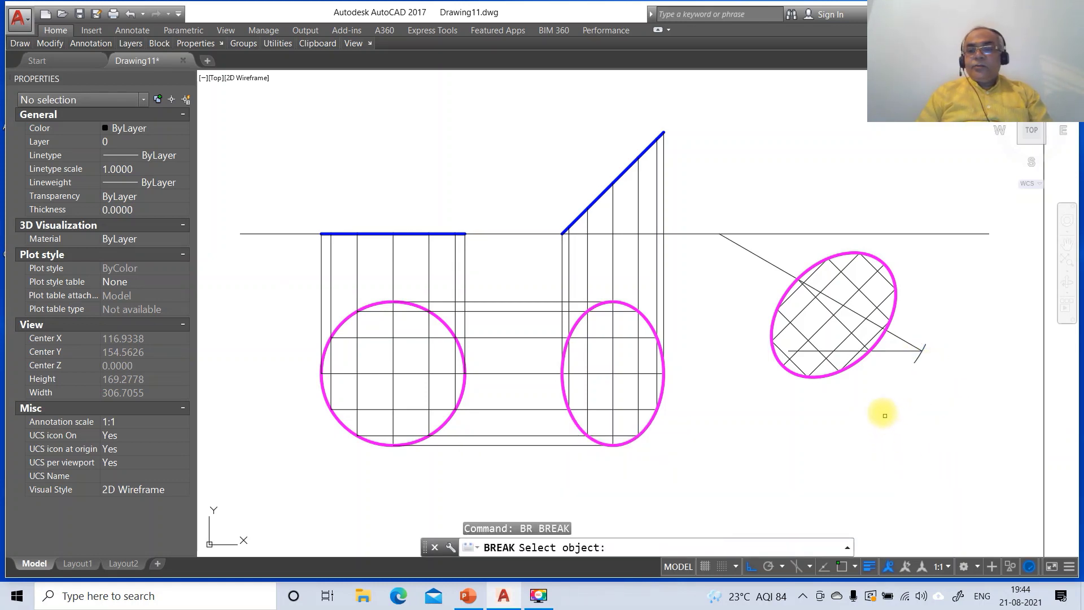
click(841, 351)
click(654, 375)
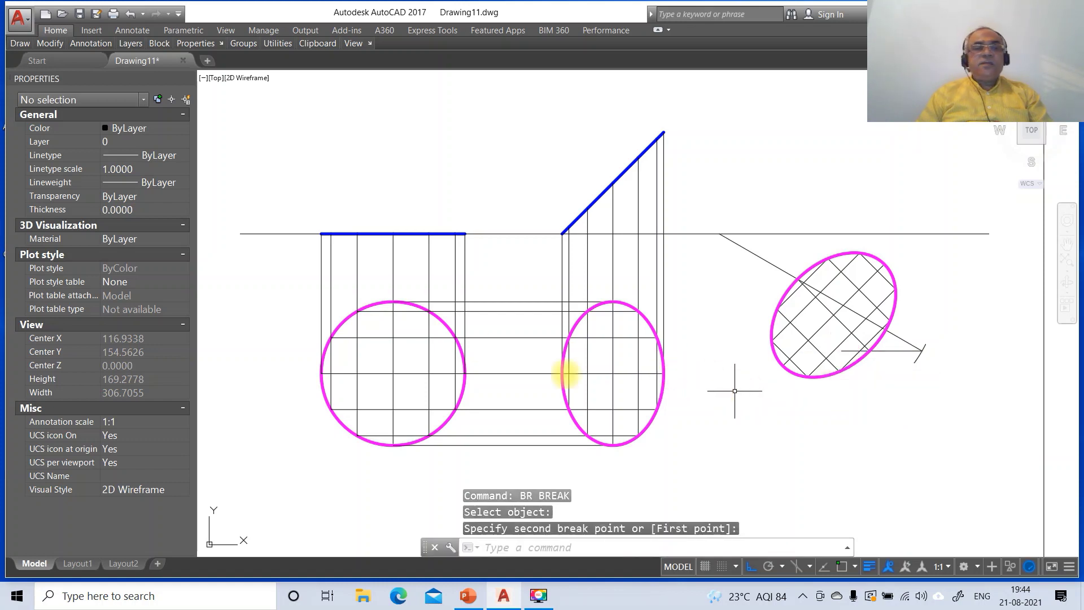
Step: Create a new layer named LOCUS
text(LA)
key(Return)
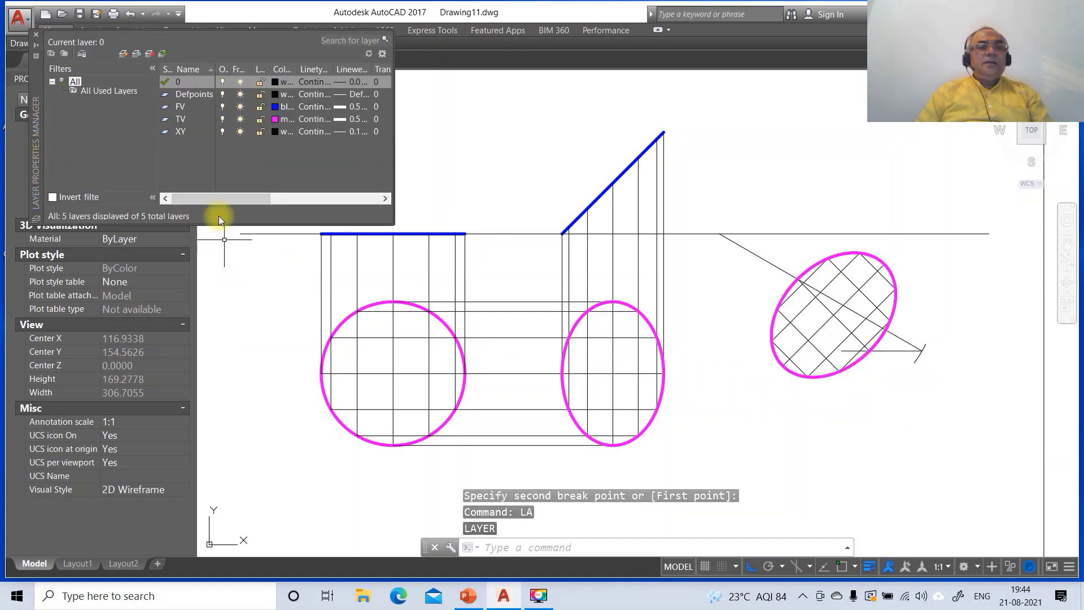
click(126, 53)
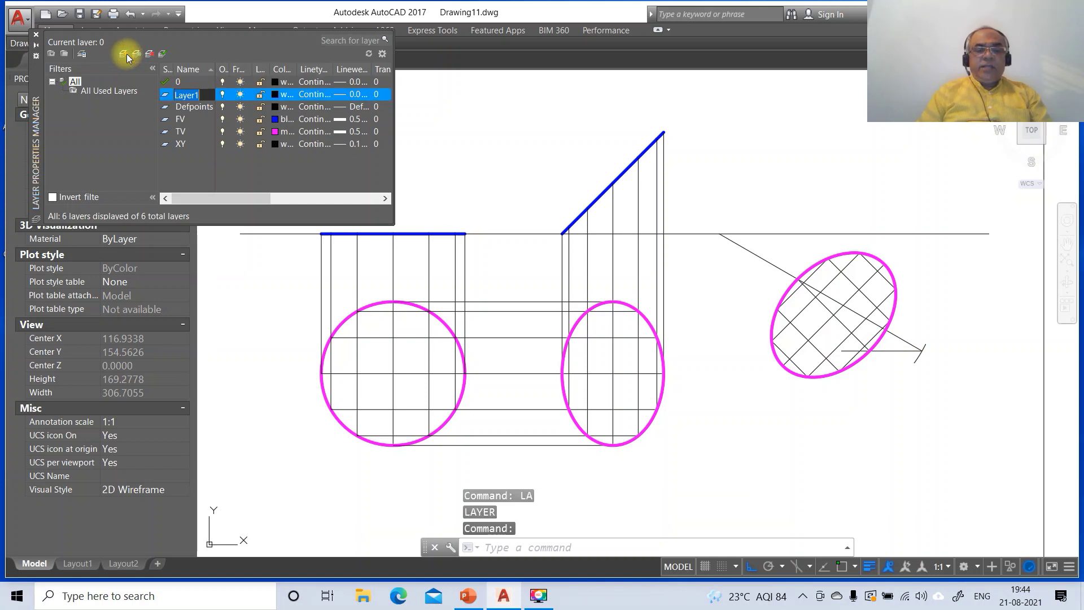
text(LOCUS)
key(Return)
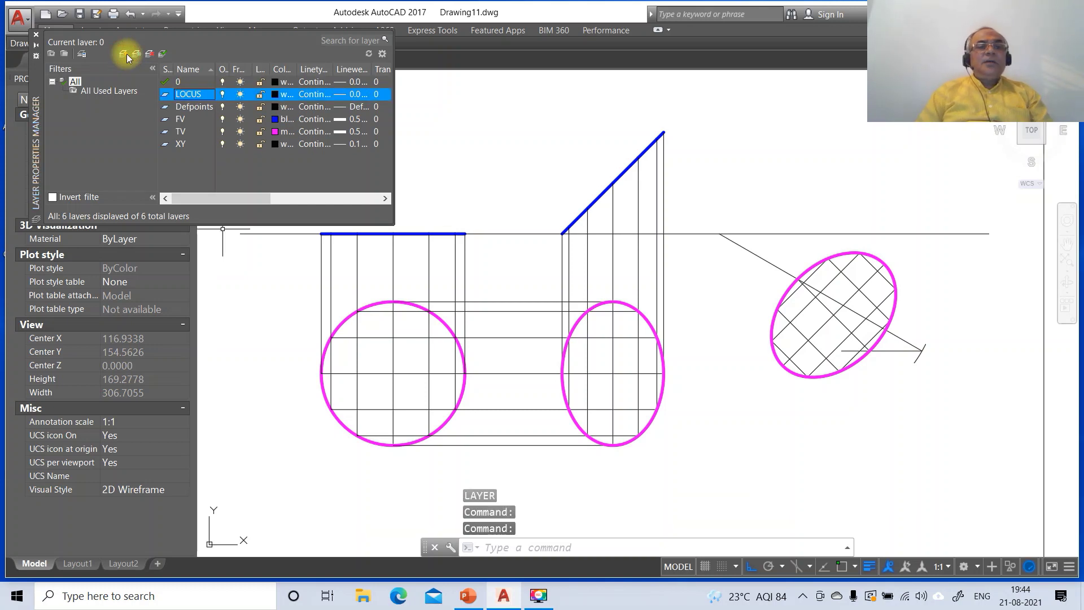
Step: Load the DASHDOT linetype and assign it to the LOCUS layer with a 0.05 mm lineweight
click(330, 93)
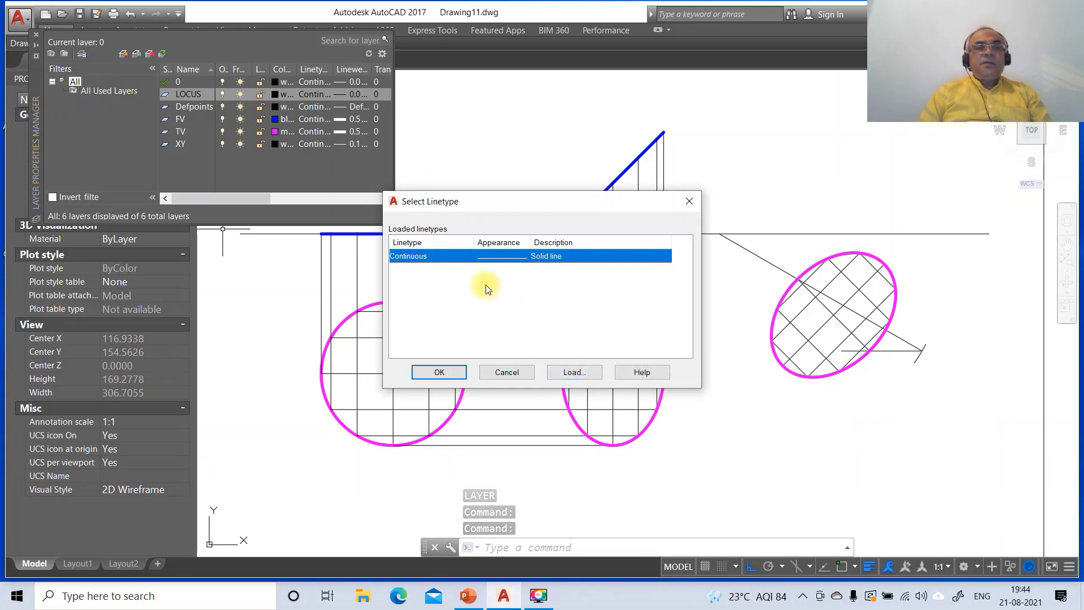
click(574, 373)
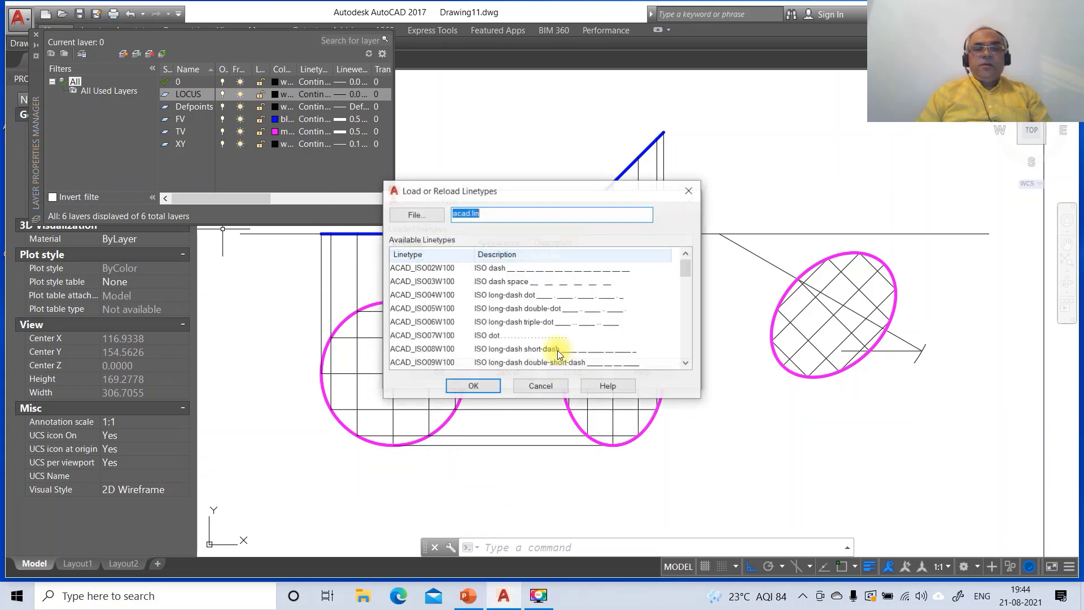
click(435, 282)
scroll(435, 281, down, 7)
click(434, 268)
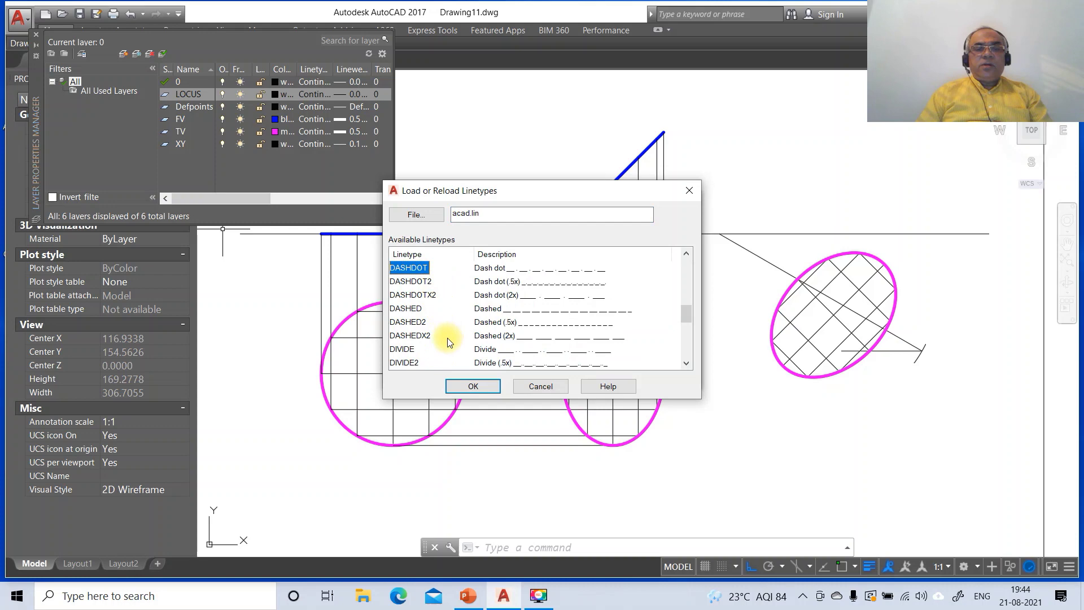
click(458, 385)
click(449, 269)
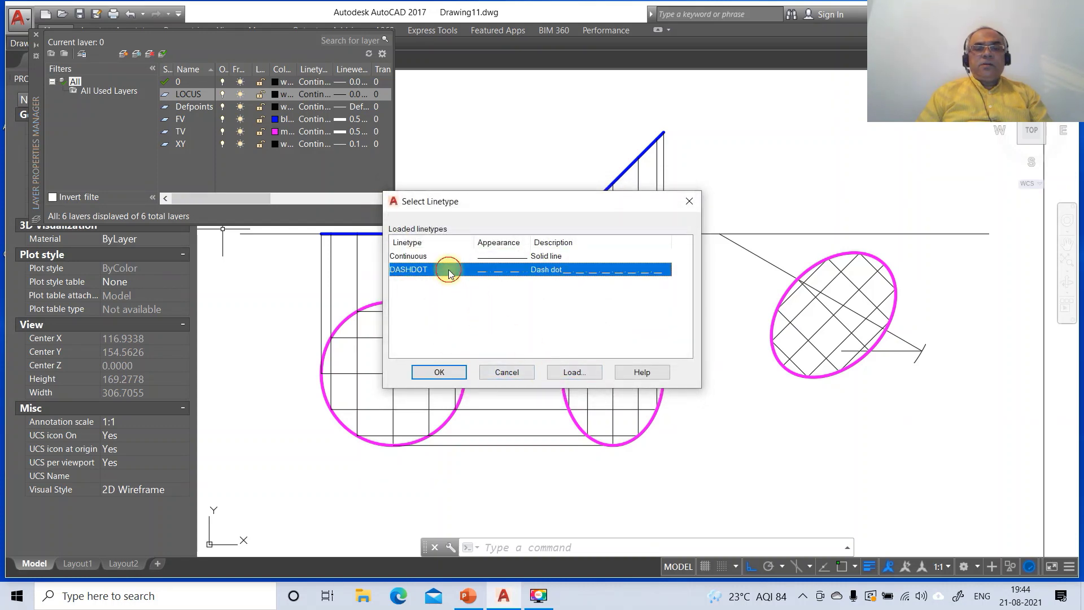
click(444, 372)
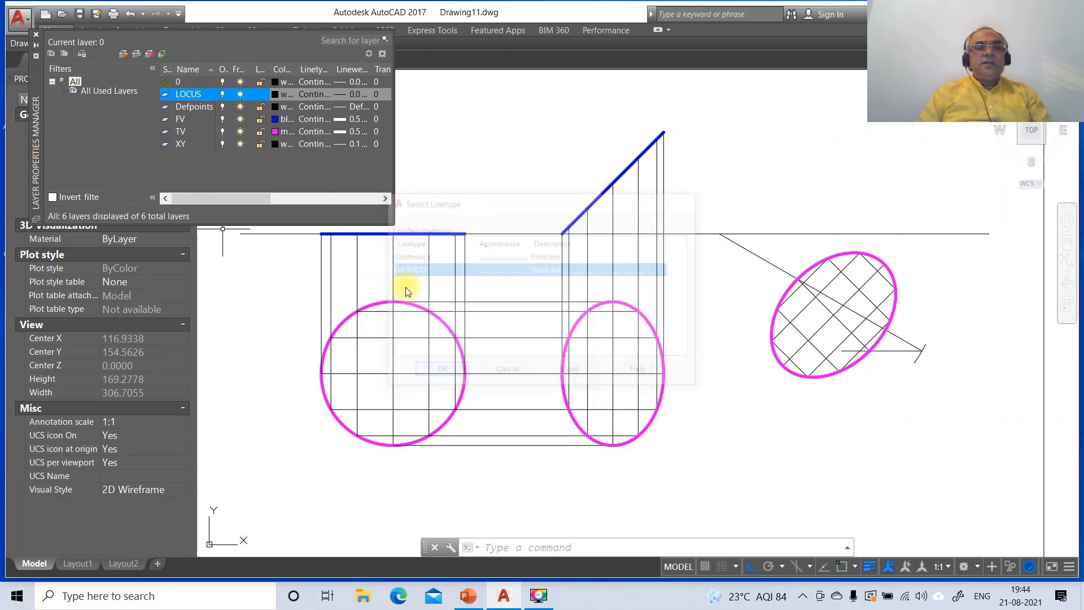
click(346, 97)
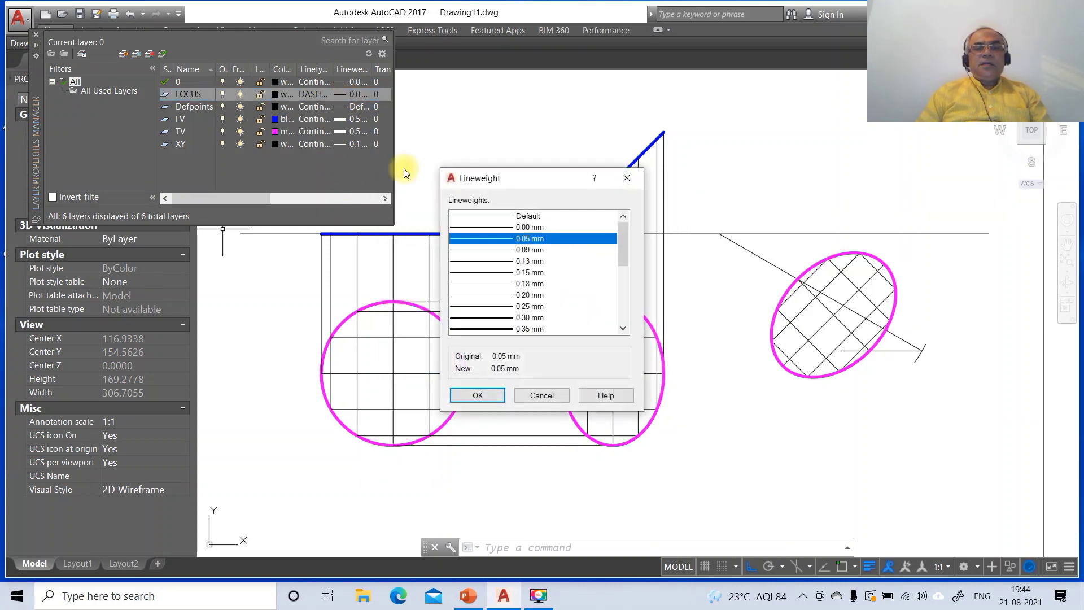
click(477, 398)
click(36, 37)
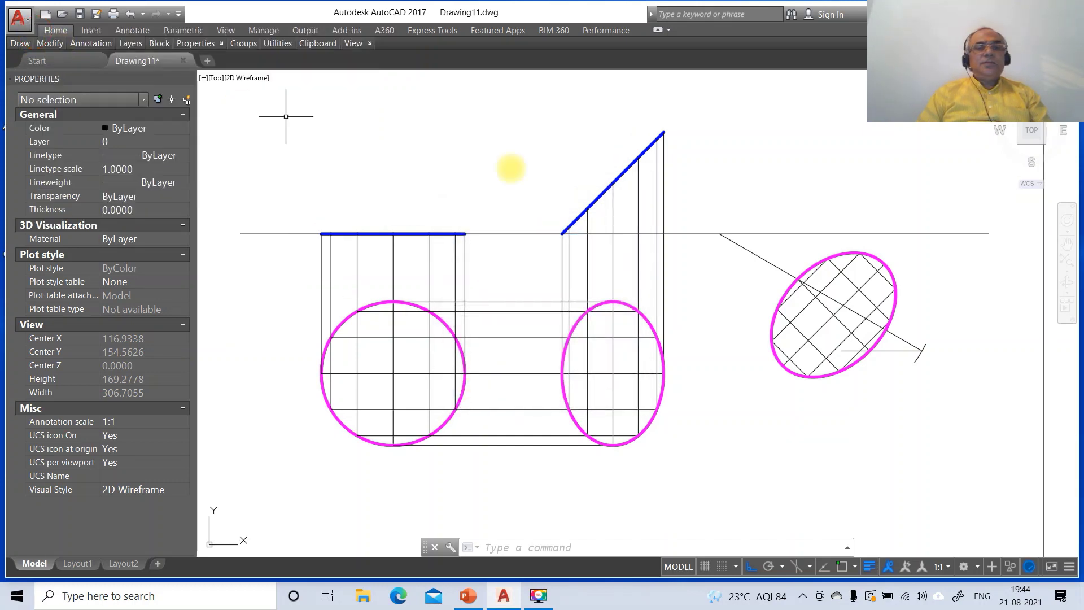
Step: Assign the short horizontal line at the lower end of the inclined line to the LOCUS layer
click(891, 350)
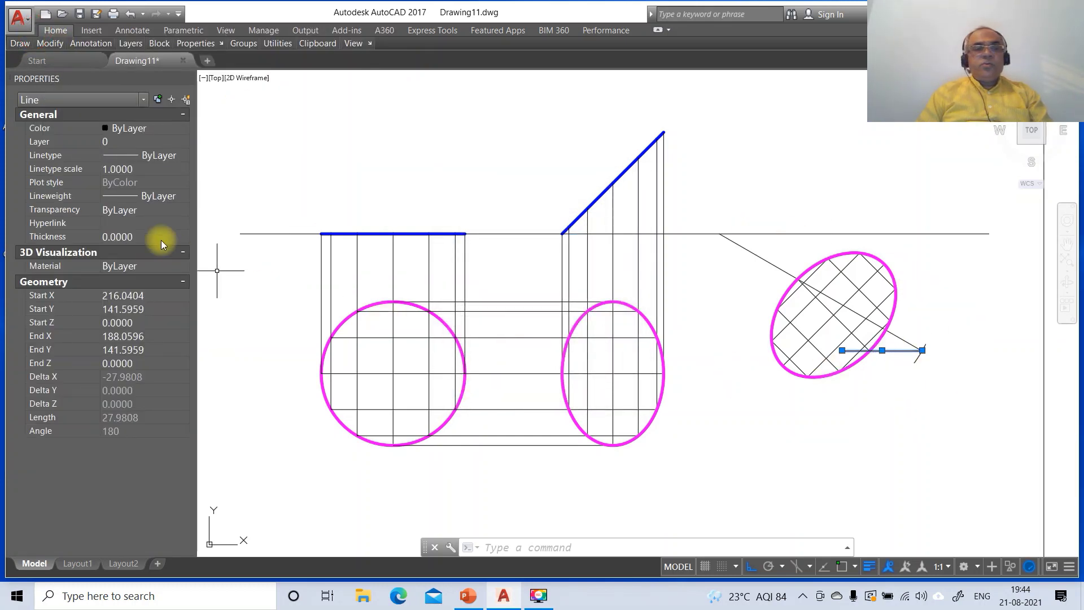
click(66, 142)
click(180, 141)
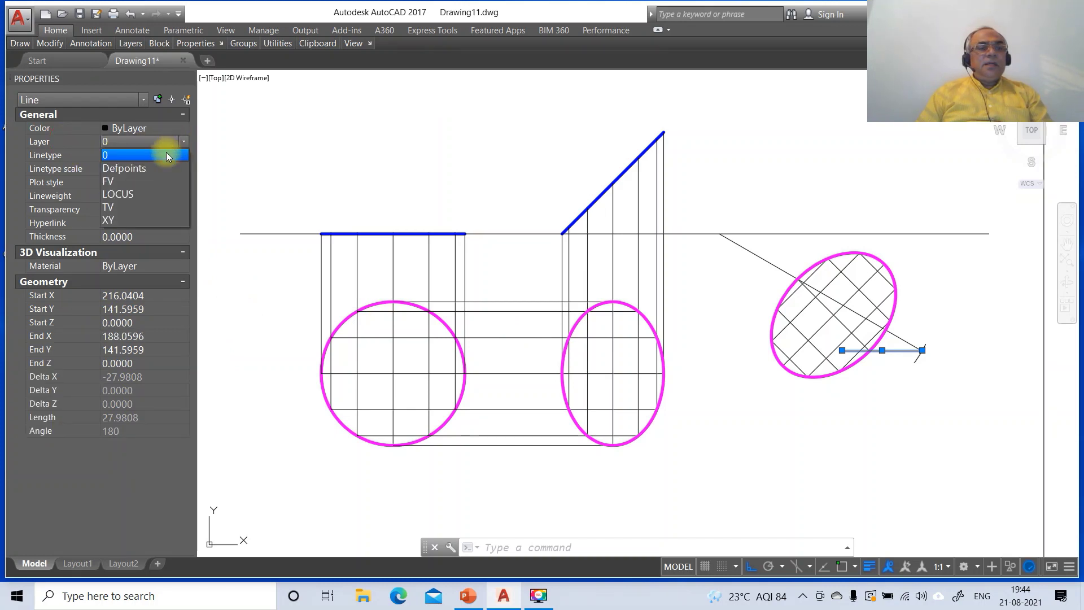
click(131, 188)
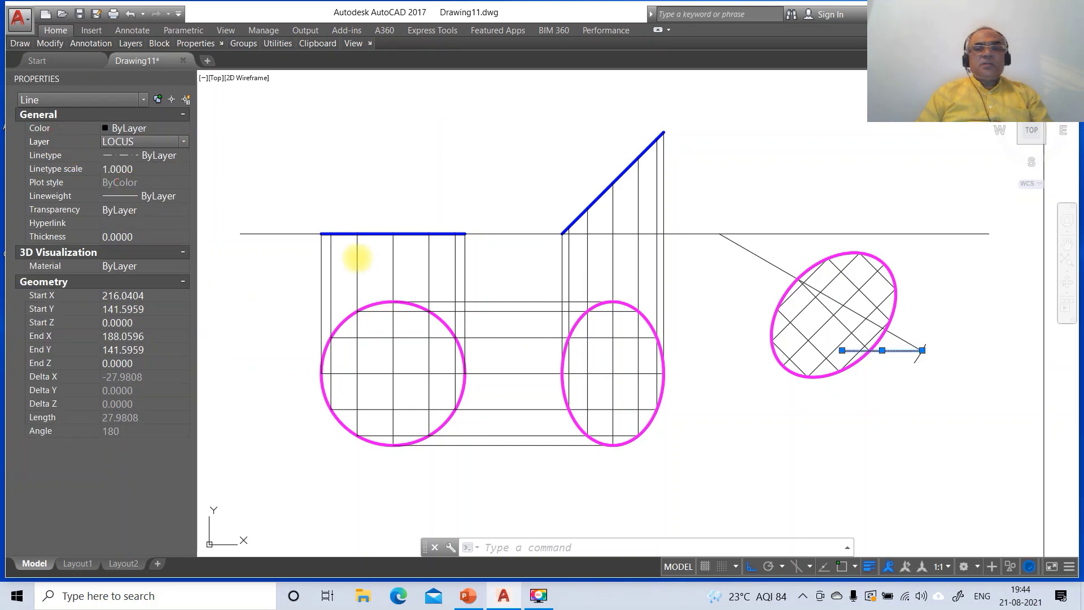
Step: Set the linetype scale of the selected LOCUS line to 10 and deselect it
click(133, 169)
key(Return)
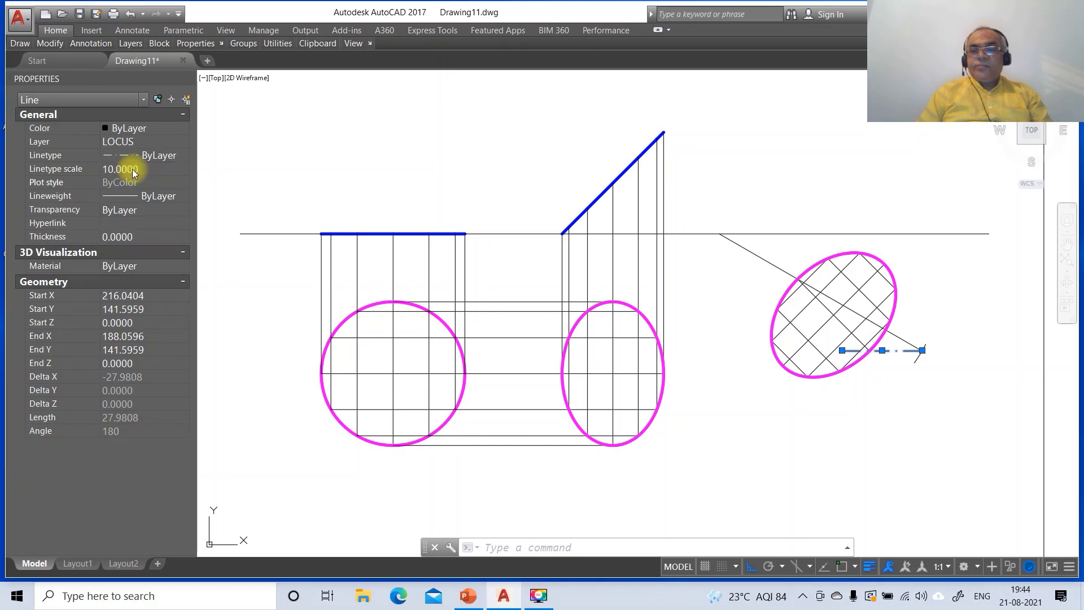
key(Escape)
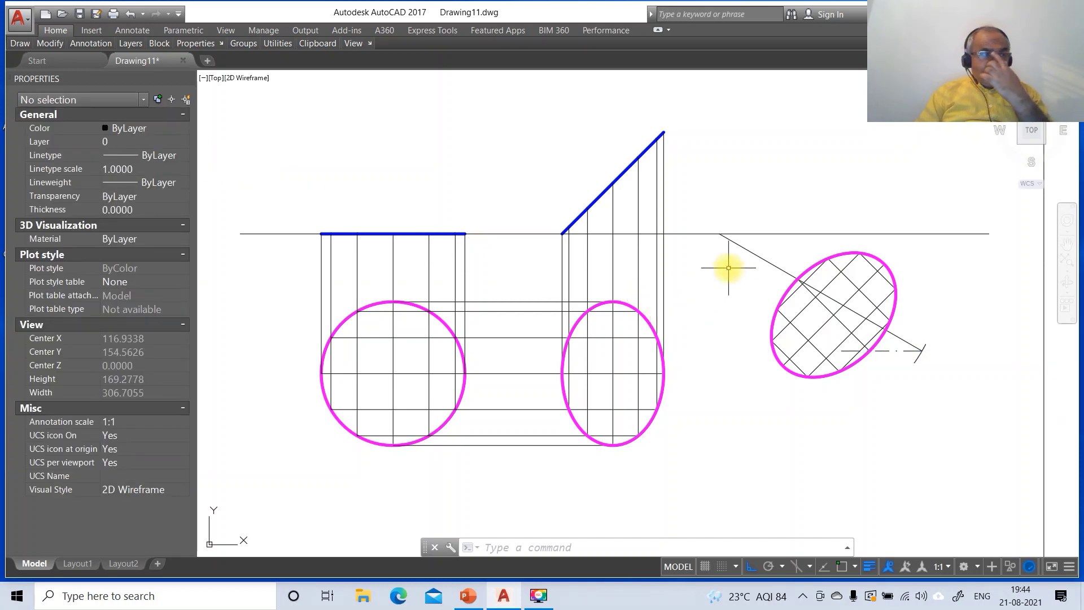
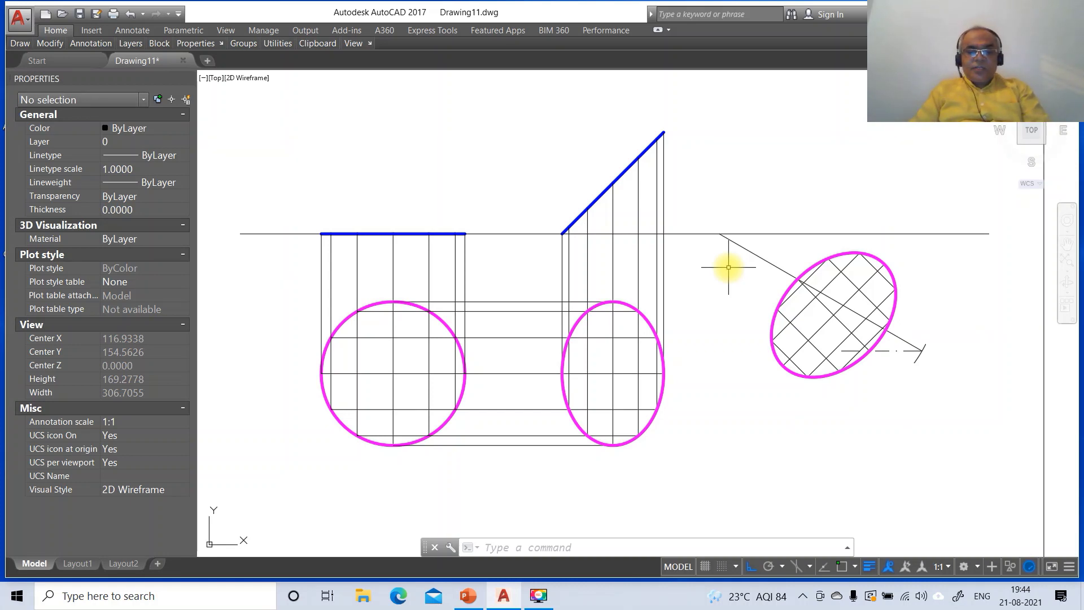
Step: Draw a vertical projector from the upper-left end of the rotated ellipse's central diagonal, perpendicular to the XY reference line
text(l)
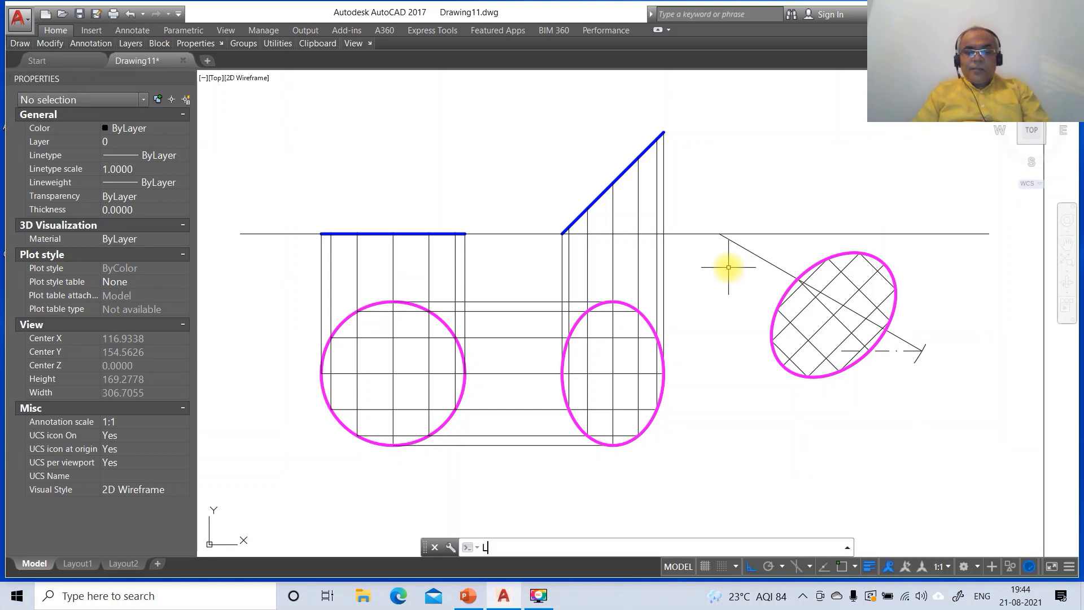
key(Return)
text(int)
key(Return)
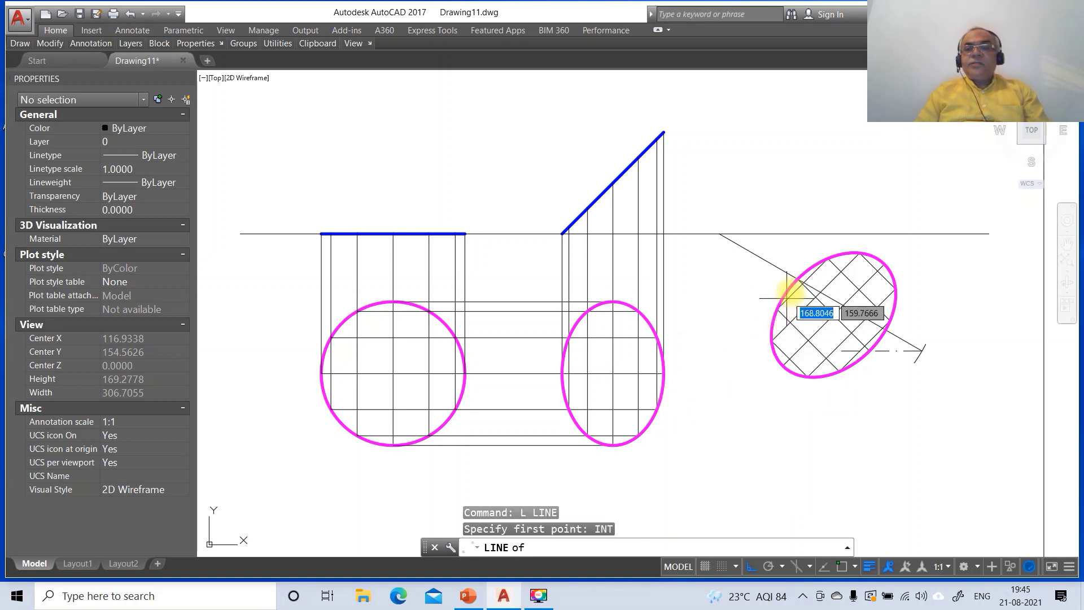
click(797, 281)
text(per)
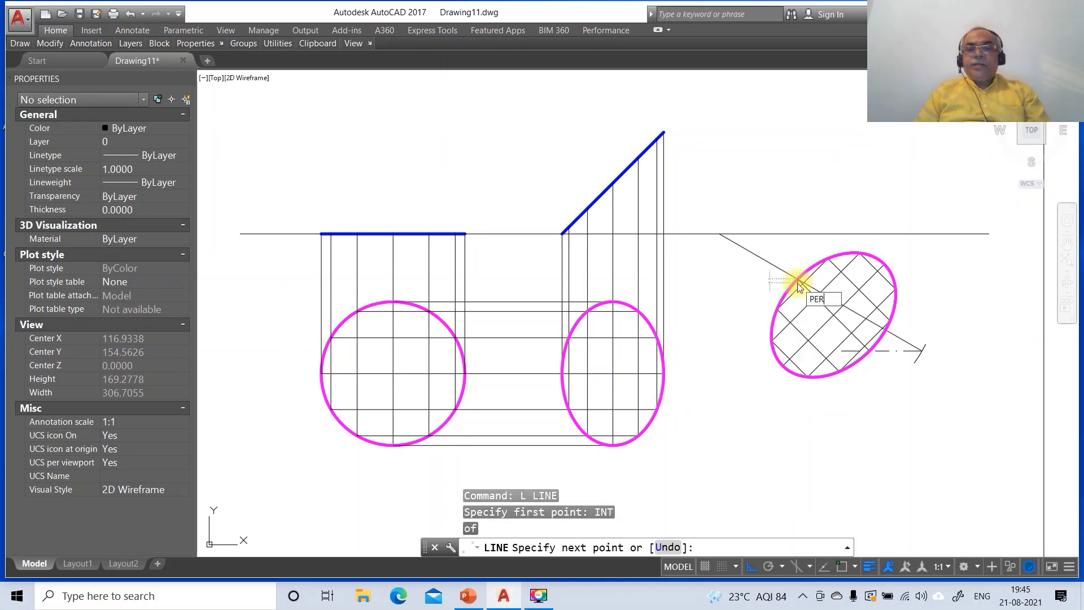
key(Return)
click(795, 234)
key(Return)
Step: Draw a horizontal projector from the upper end of the inclined blue line, extending right past the rotated ellipse
key(Return)
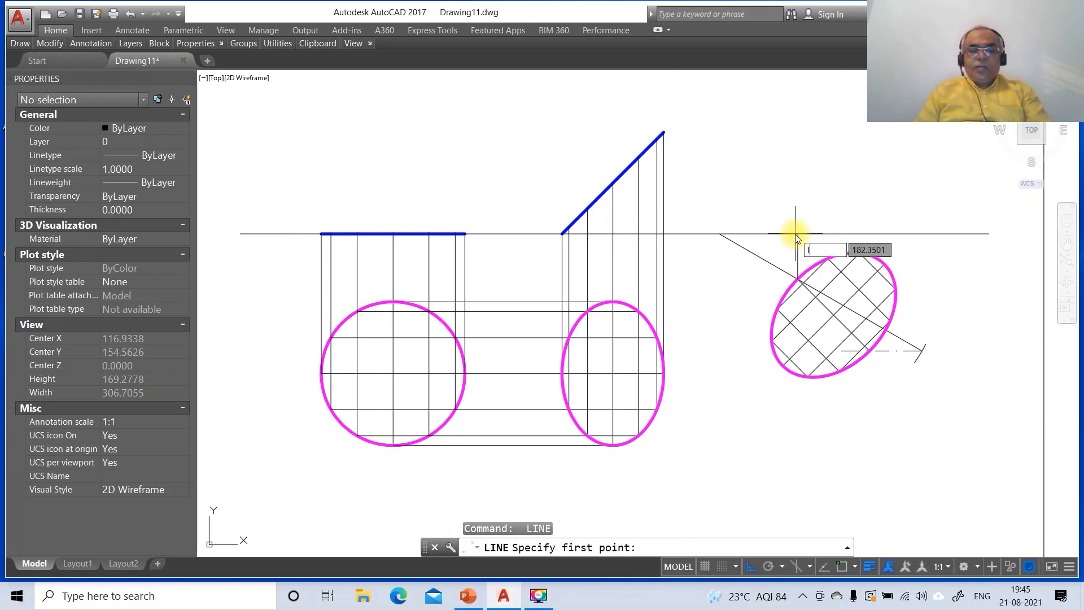
text(int)
key(Return)
click(664, 132)
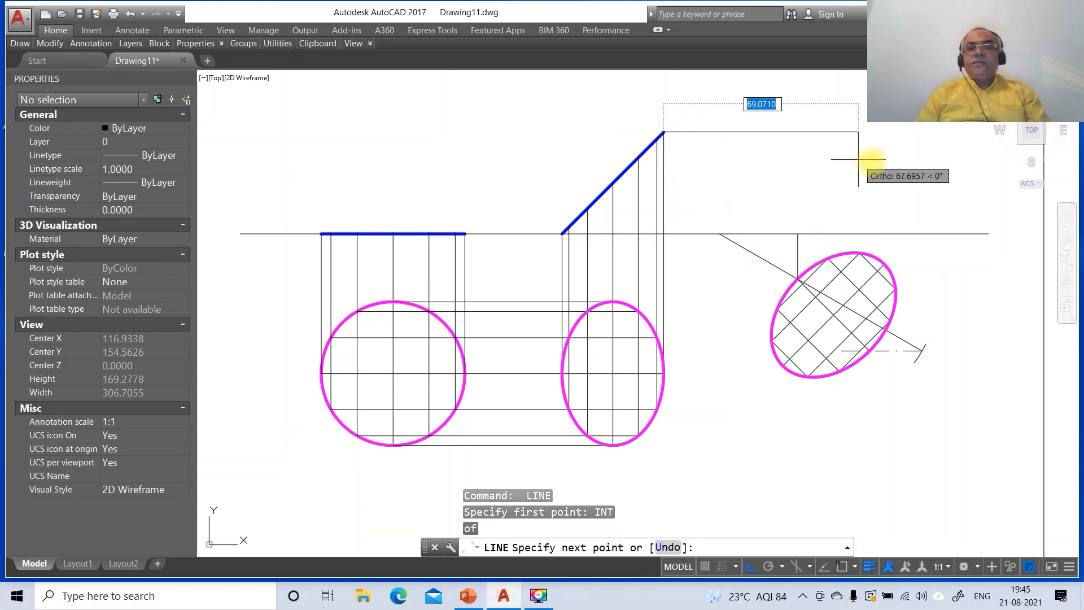
click(951, 170)
key(Return)
Step: Draw a vertical projector from the lower-right end of the ellipse's central diagonal, perpendicular to the uppermost horizontal projector
key(Return)
text(IN)
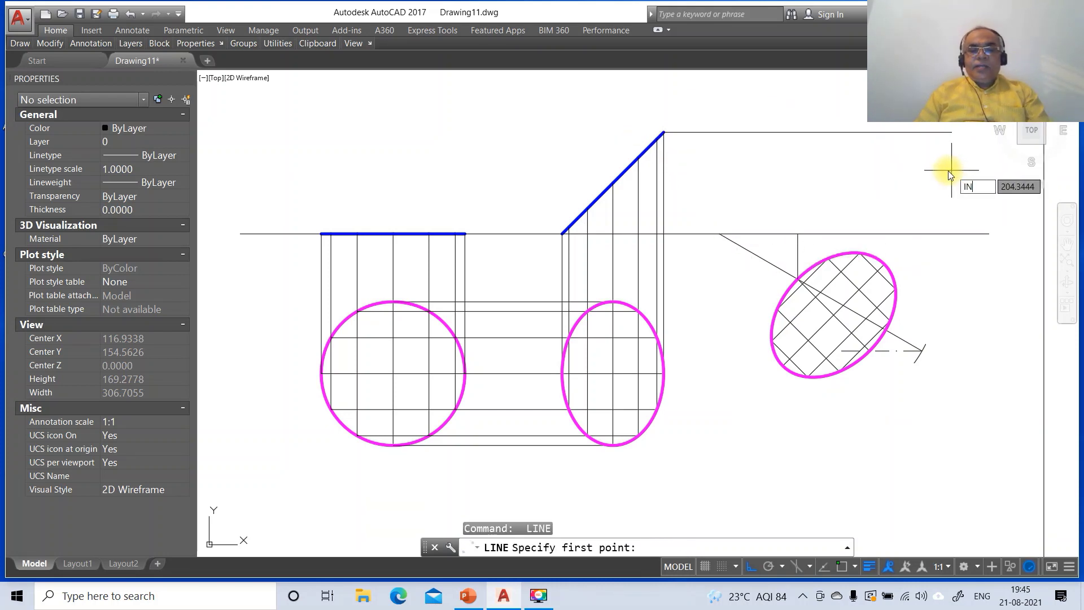
text(T)
key(Return)
click(872, 353)
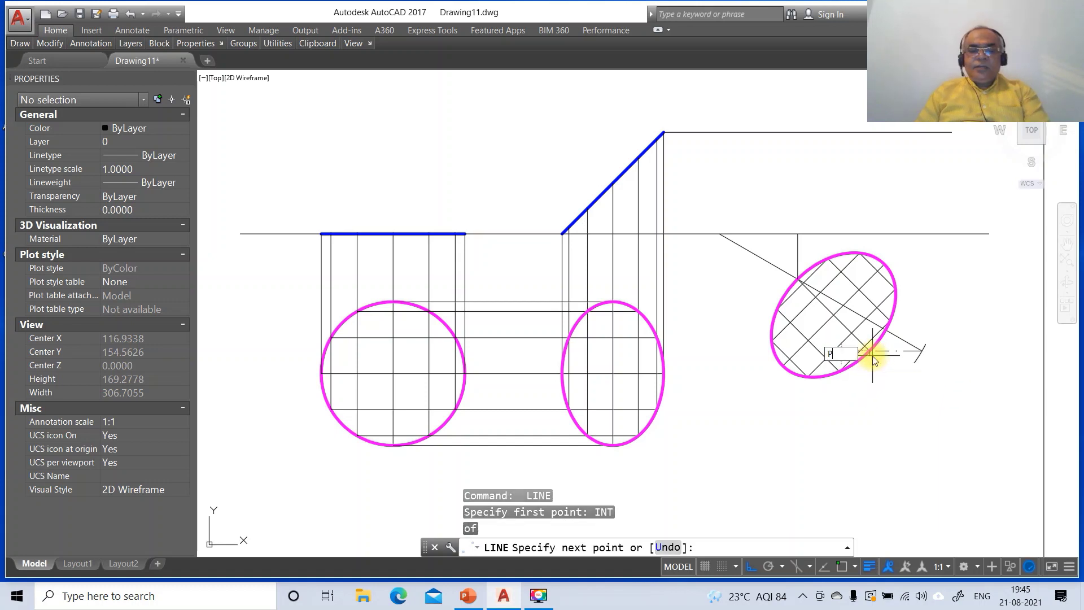
text(PER)
key(Return)
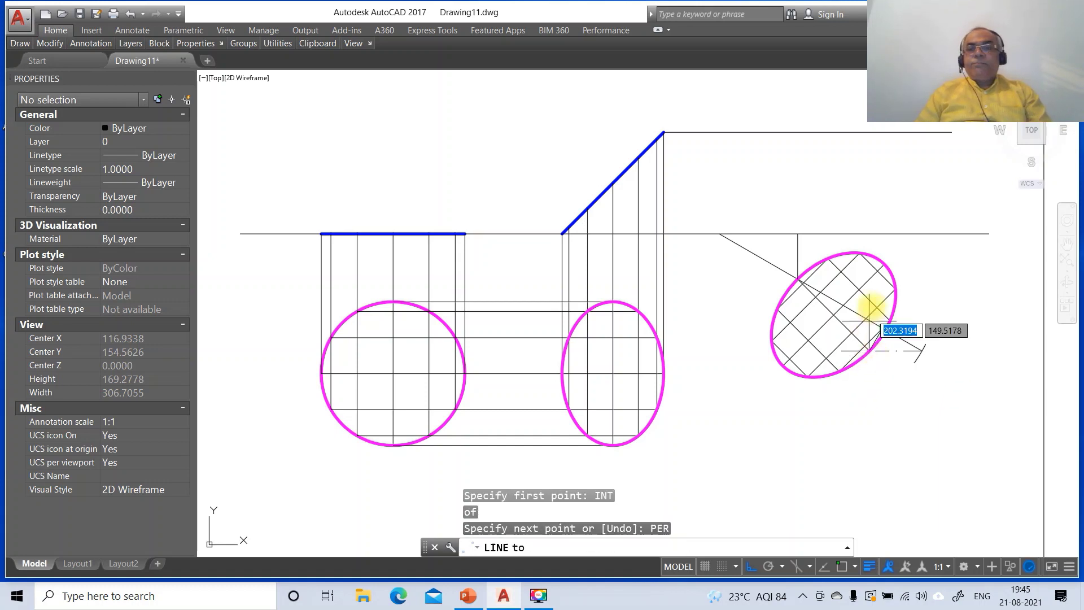
click(871, 136)
Step: Fillet the uppermost horizontal projector and the tall vertical projector into a sharp corner, using the existing zero radius
text(F)
key(Return)
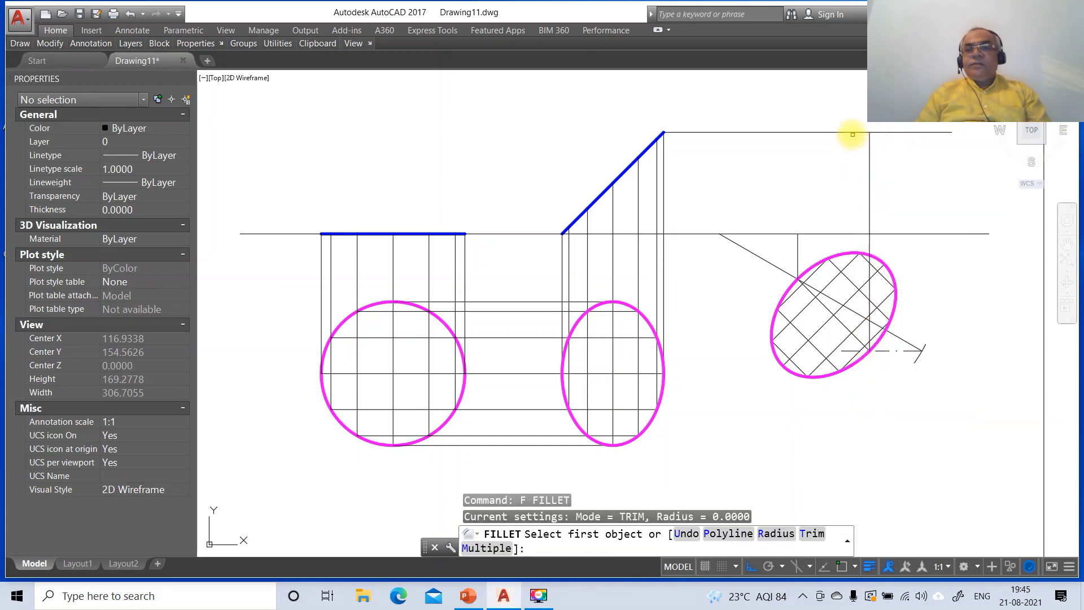
click(853, 134)
click(857, 132)
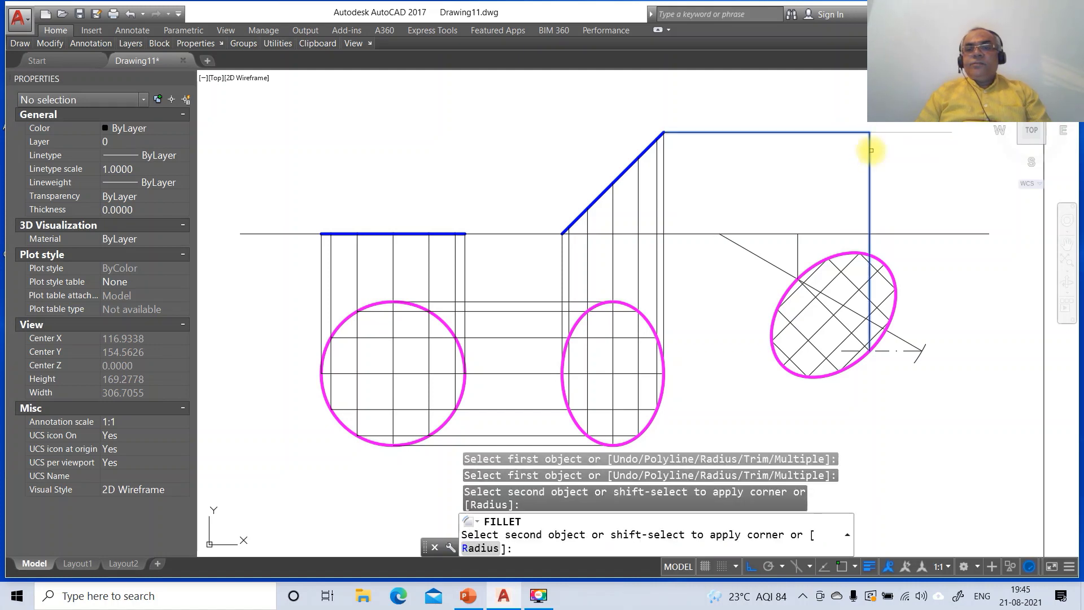
click(870, 150)
Step: Draw a horizontal projector from the first division point above the inclined blue line's lower end, extending right past the ellipse
text(L)
key(Return)
text(INT)
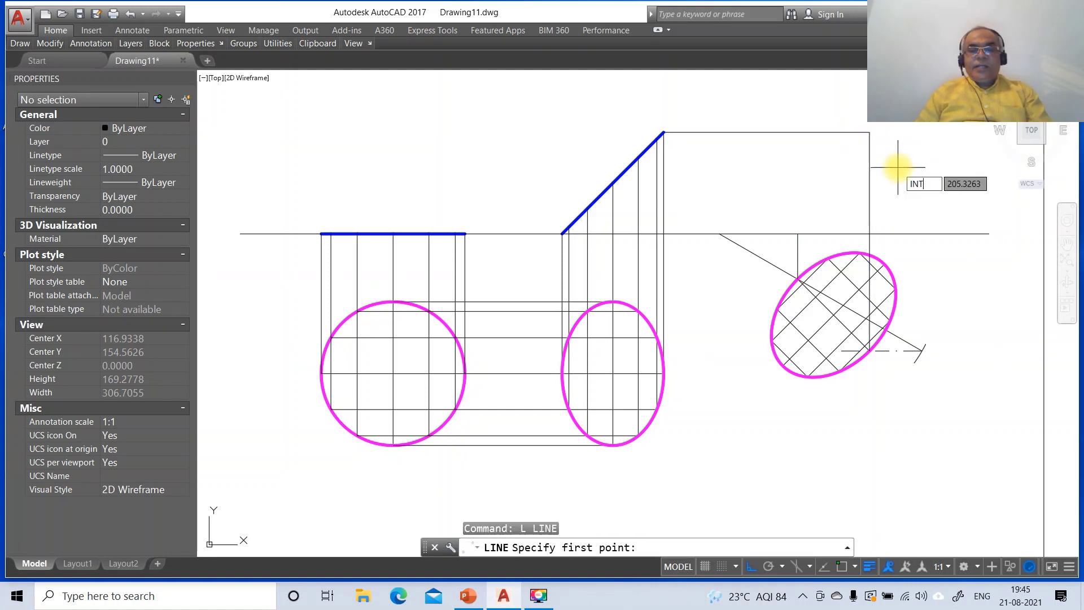
key(Return)
click(563, 233)
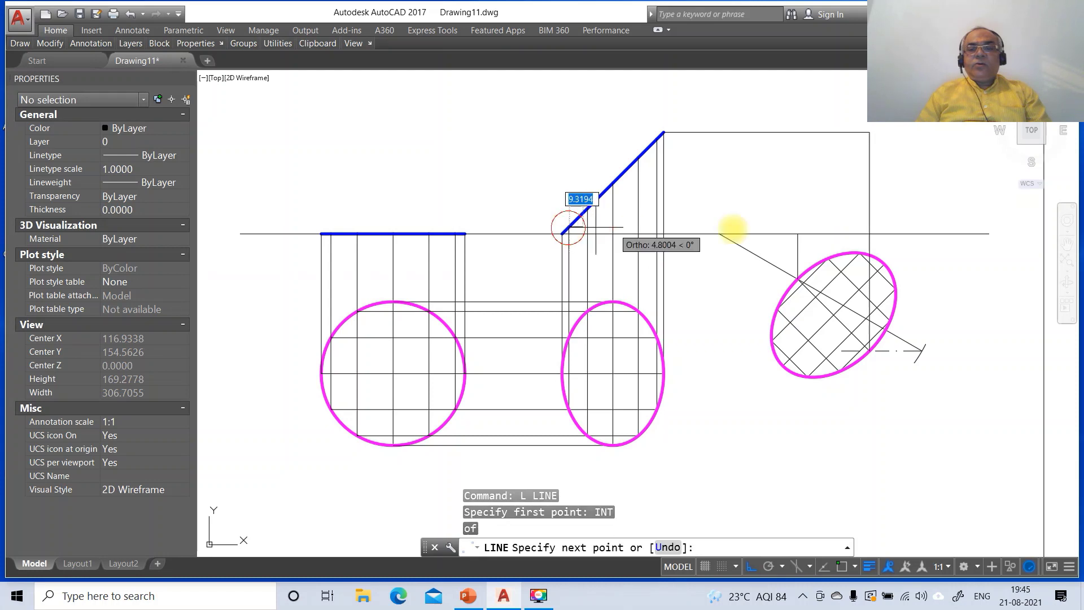
click(938, 226)
key(Return)
Step: Draw a vertical projector from the division point on the ellipse's upper-left side, perpendicular to the lower horizontal projector
key(Return)
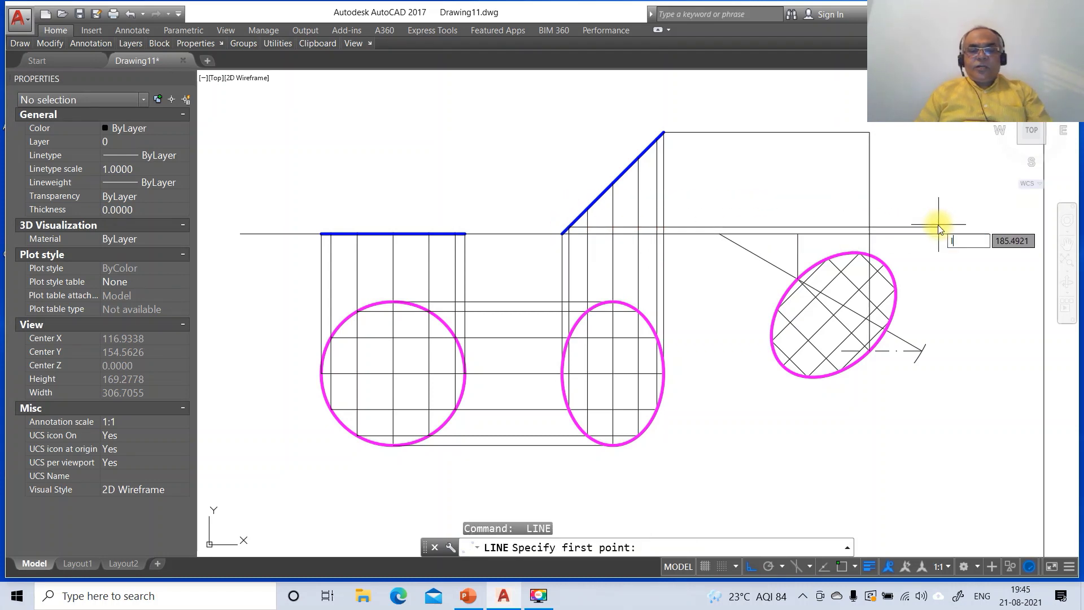
text(INT)
key(Return)
click(773, 311)
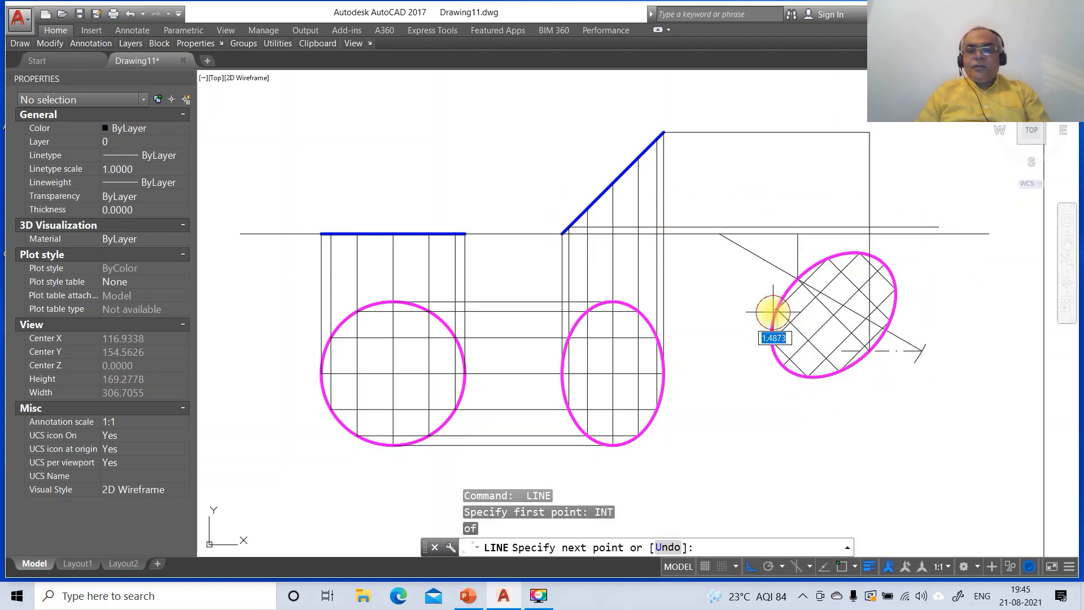
text(PER)
key(Return)
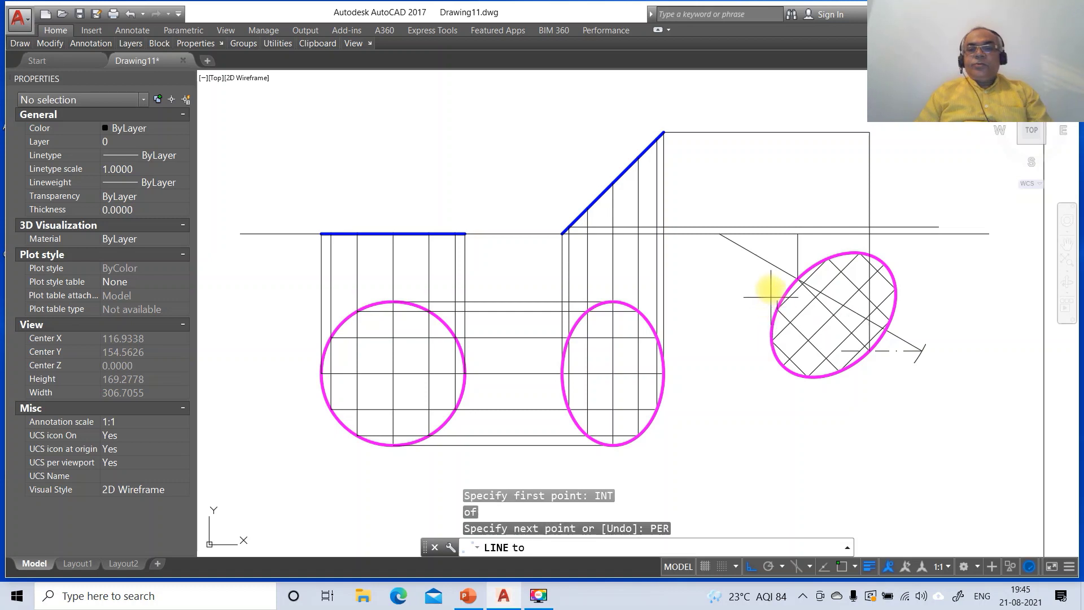
click(774, 228)
key(Return)
Step: Draw a vertical projector from the matching division point near the ellipse's top, perpendicular to the lower horizontal projector
key(Return)
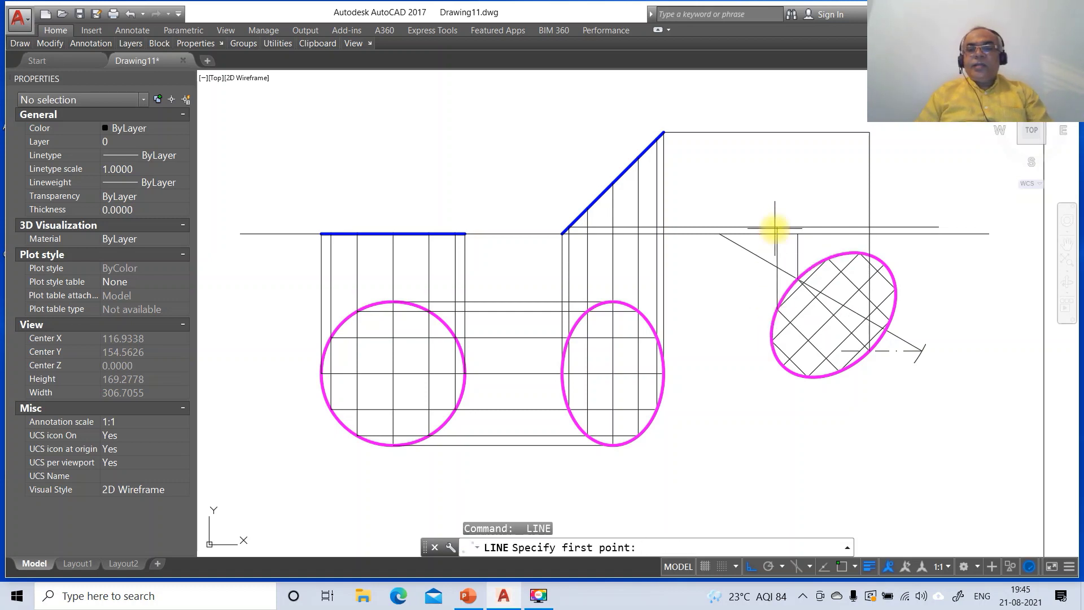
text(INT)
key(Return)
click(824, 262)
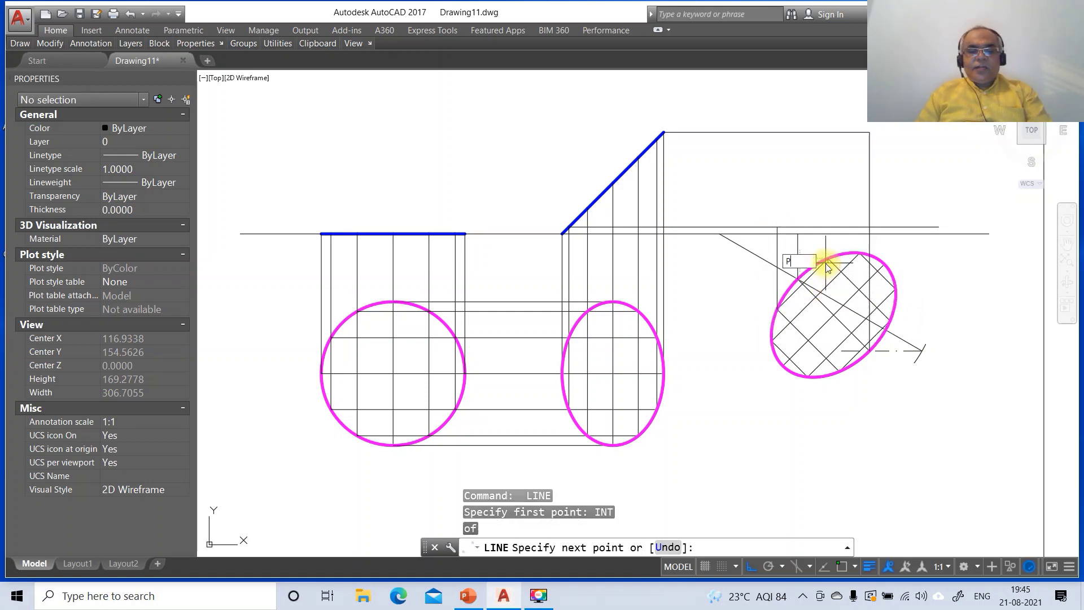
text(PER)
key(Return)
click(831, 226)
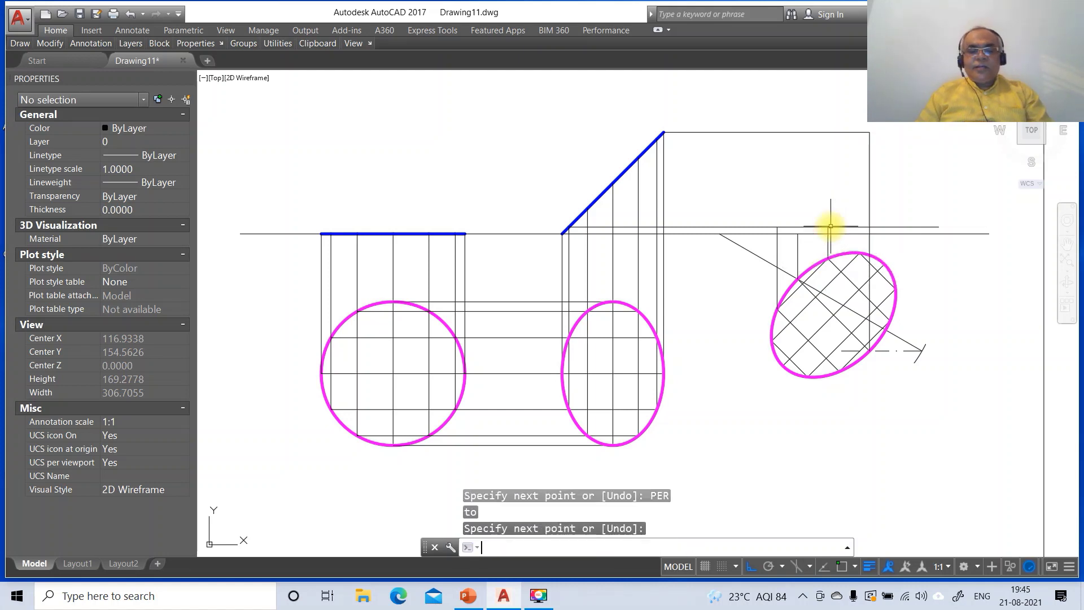
Step: Fillet the lower horizontal projector with the vertical projector from the ellipse's top, forming a sharp corner
text(F)
key(Return)
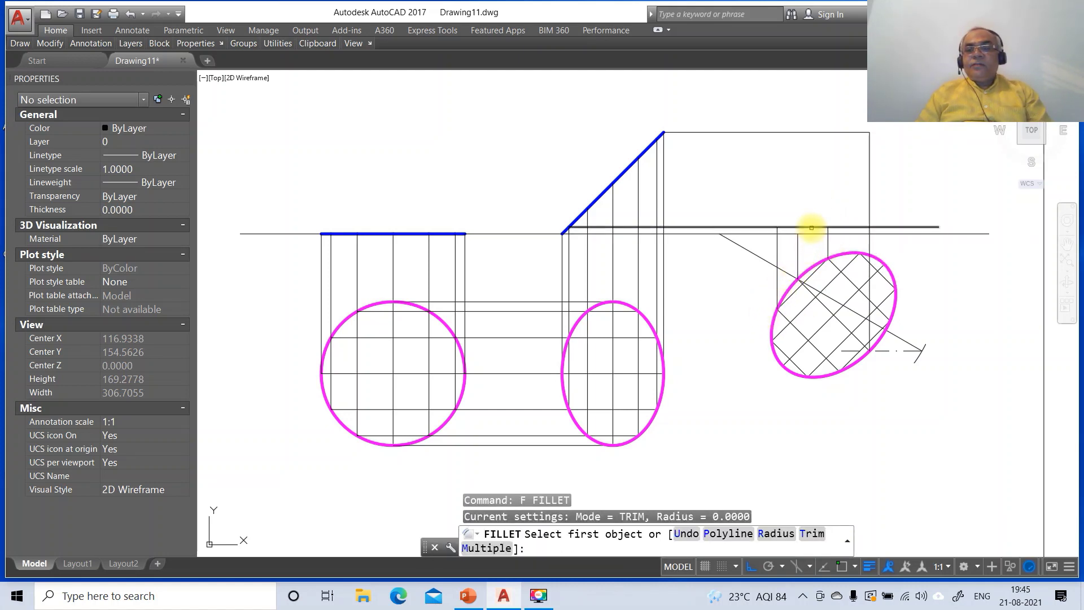
click(811, 227)
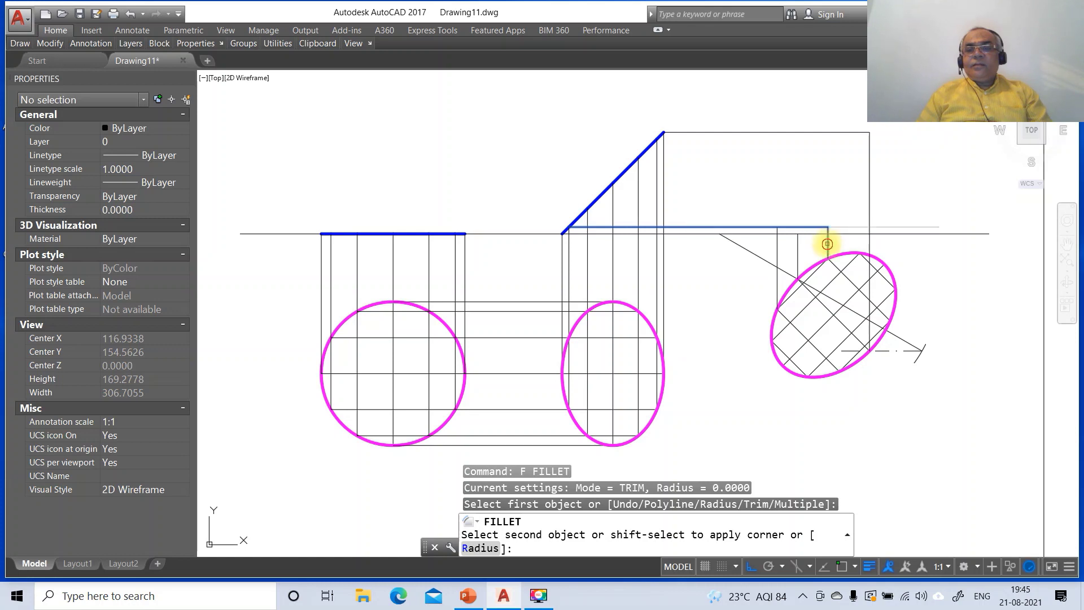
click(827, 244)
Step: Draw a horizontal projector from the first division point below the inclined blue line's upper end, extending right past the ellipse
text(L)
key(Return)
text(IN)
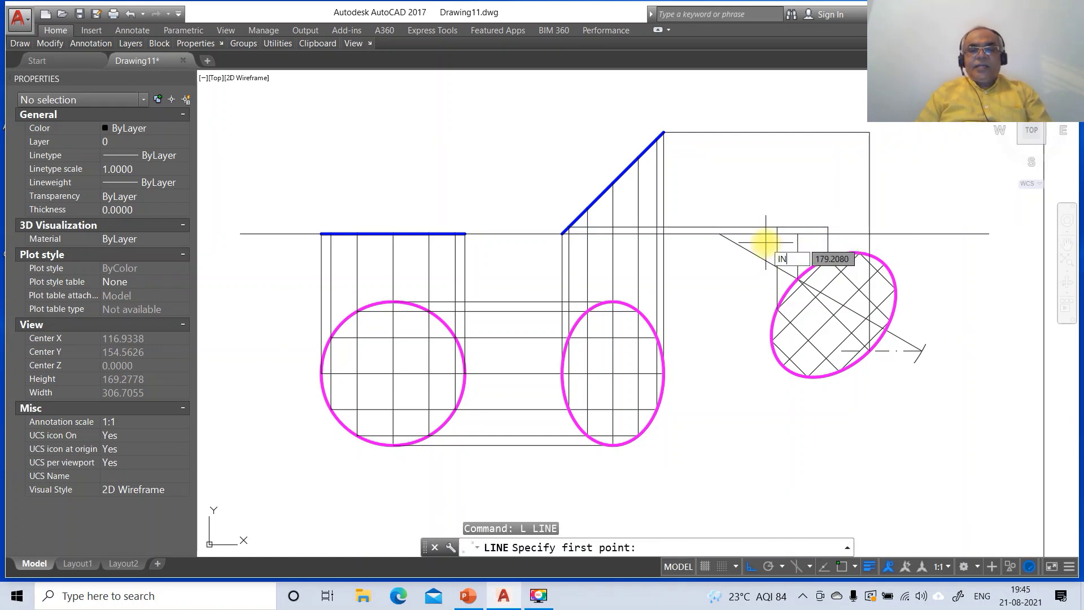
text(T)
key(Return)
click(663, 133)
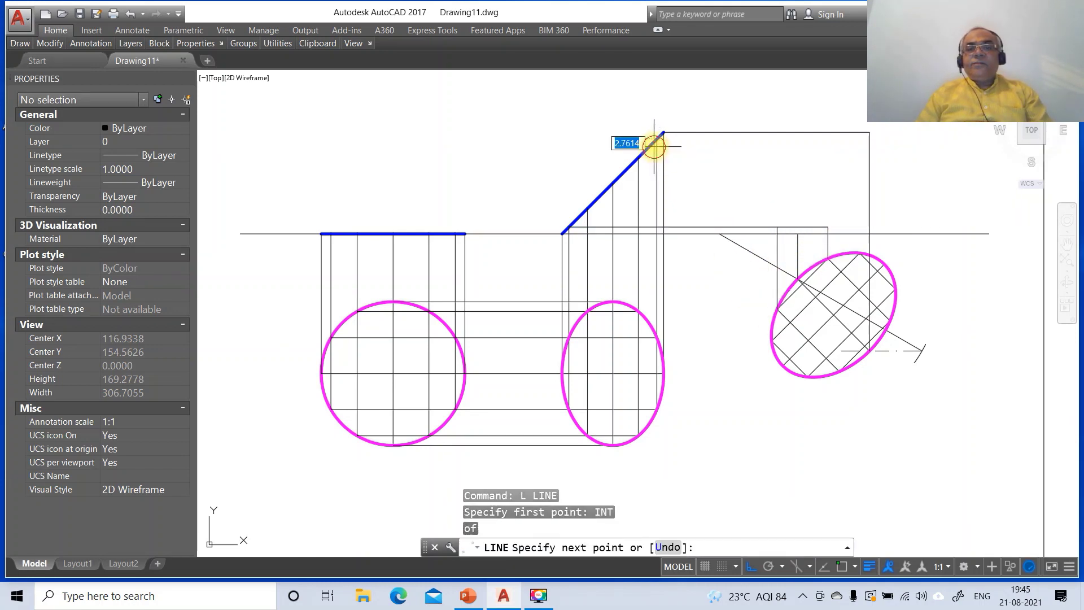
click(975, 177)
key(Return)
Step: Draw a vertical projector from the division point near the ellipse's lower edge, perpendicular to the second horizontal projector from the top
key(Return)
text(INT)
key(Return)
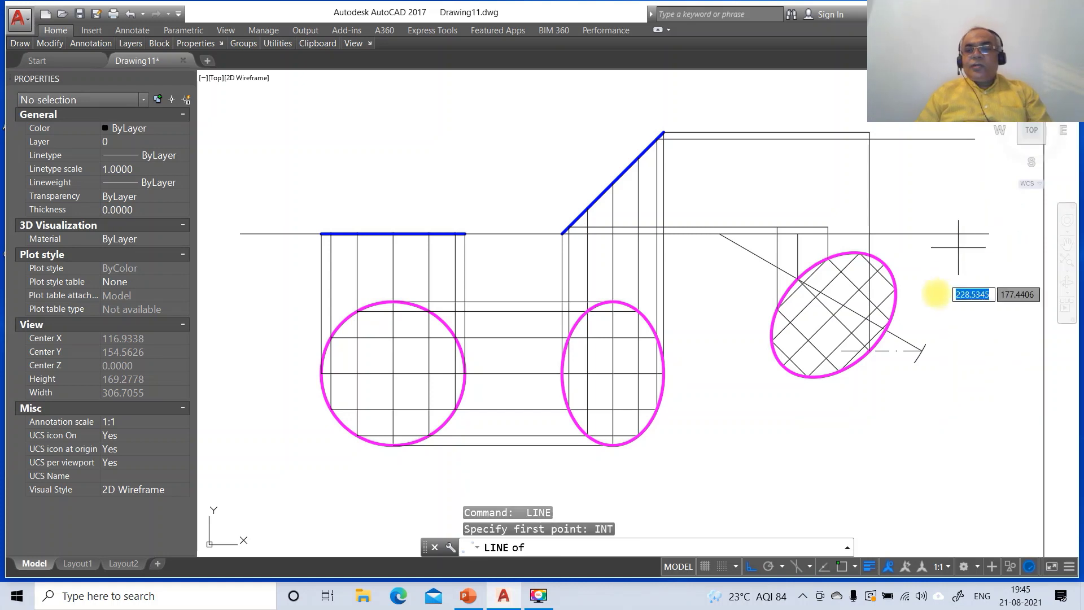
click(838, 370)
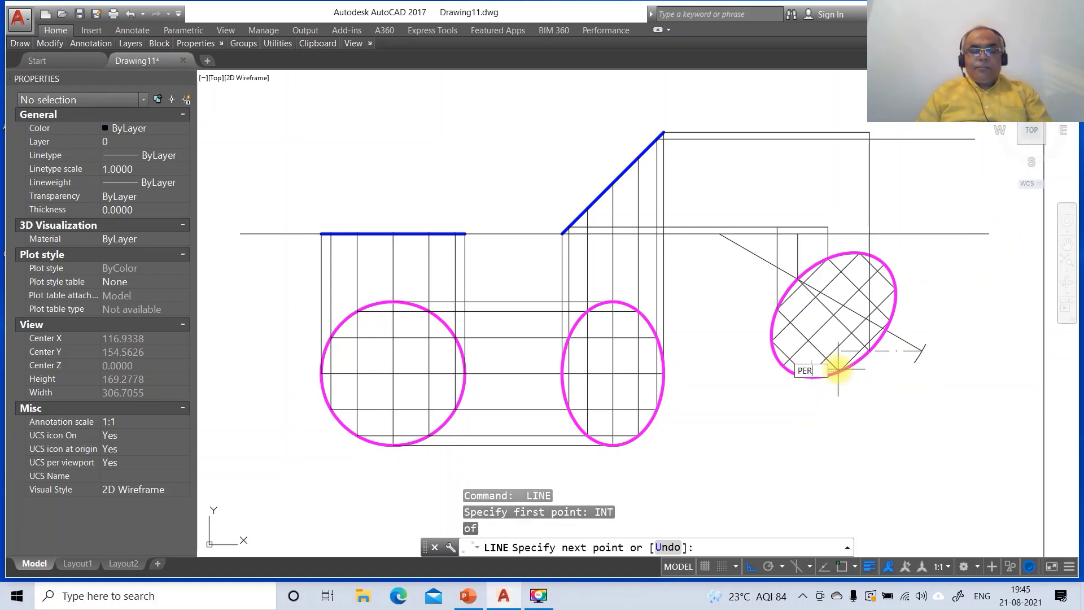
text(PER)
key(Return)
click(853, 139)
key(Return)
Step: Draw a vertical projector from the matching division point on the ellipse's right side, perpendicular to the second horizontal projector from the top
key(Return)
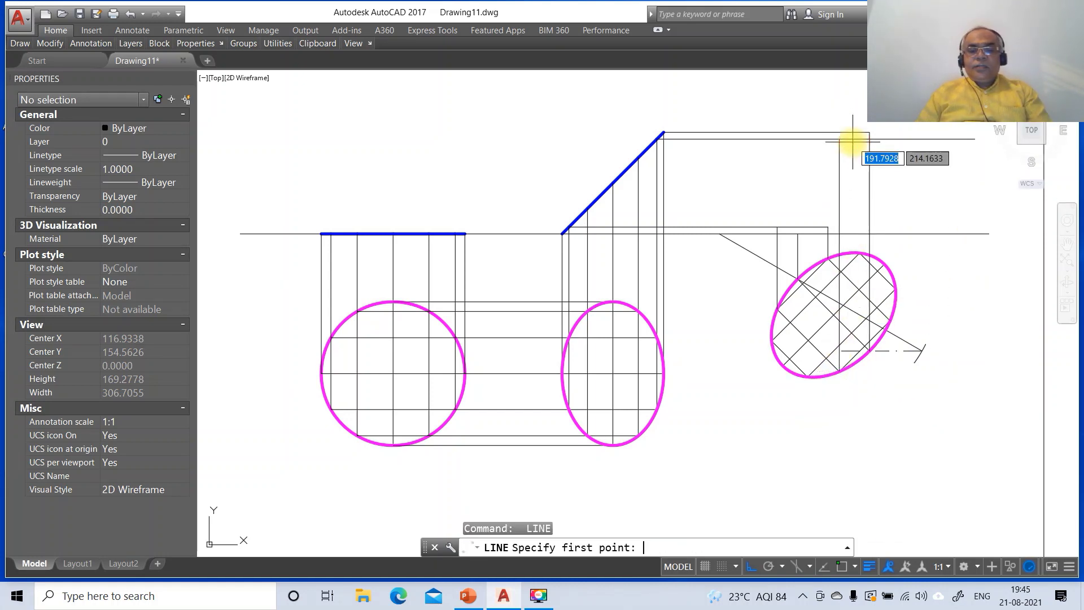
text(INT)
key(Return)
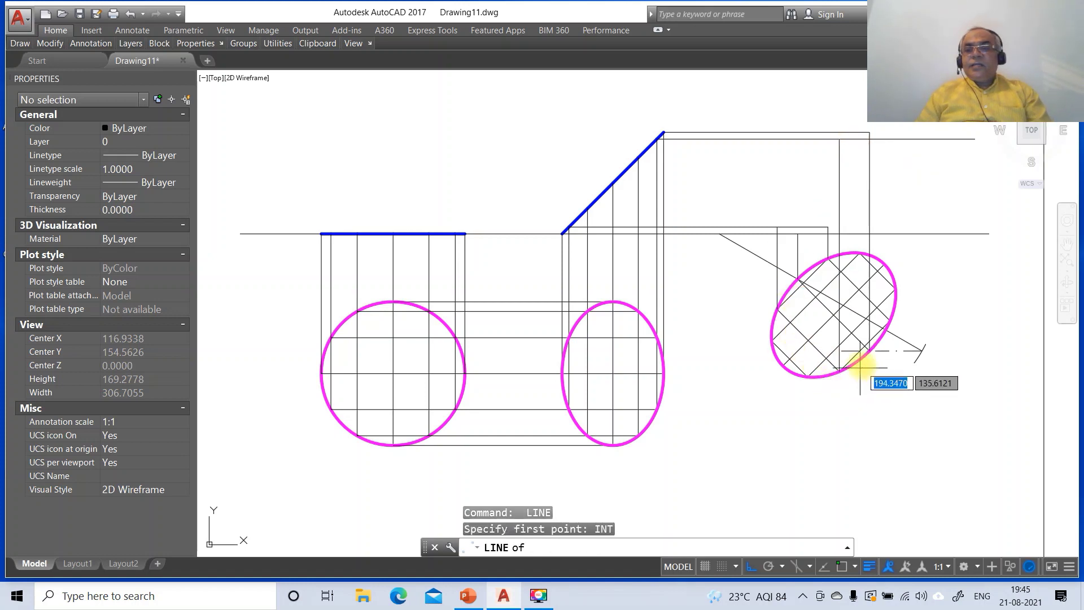
click(885, 329)
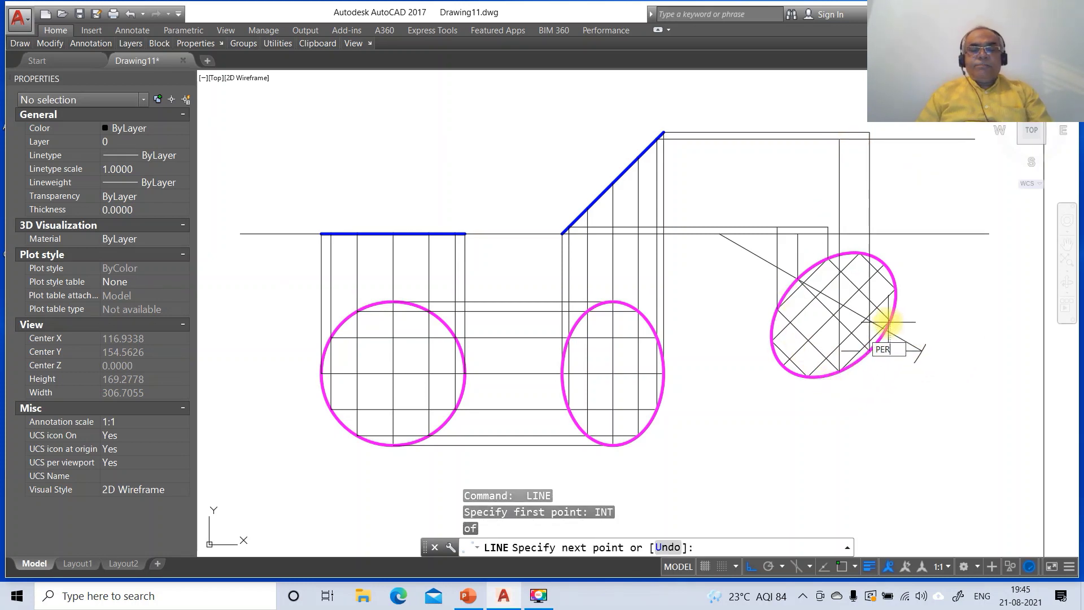
text(PER)
key(Return)
click(909, 137)
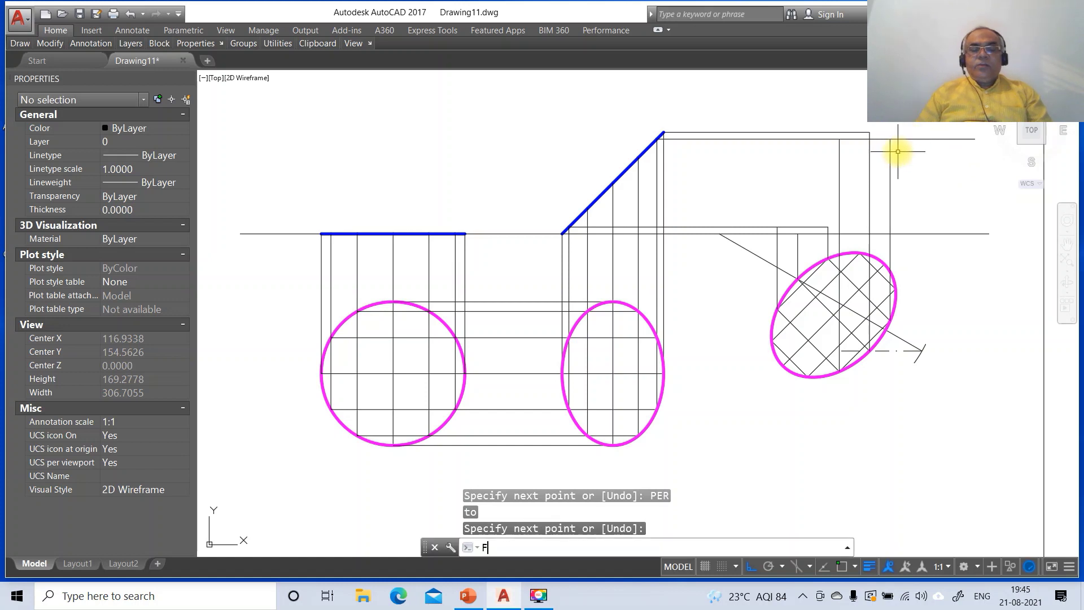
Step: Fillet the second horizontal projector from the top with the rightmost vertical projector, forming a sharp corner
text(F)
key(Return)
click(880, 139)
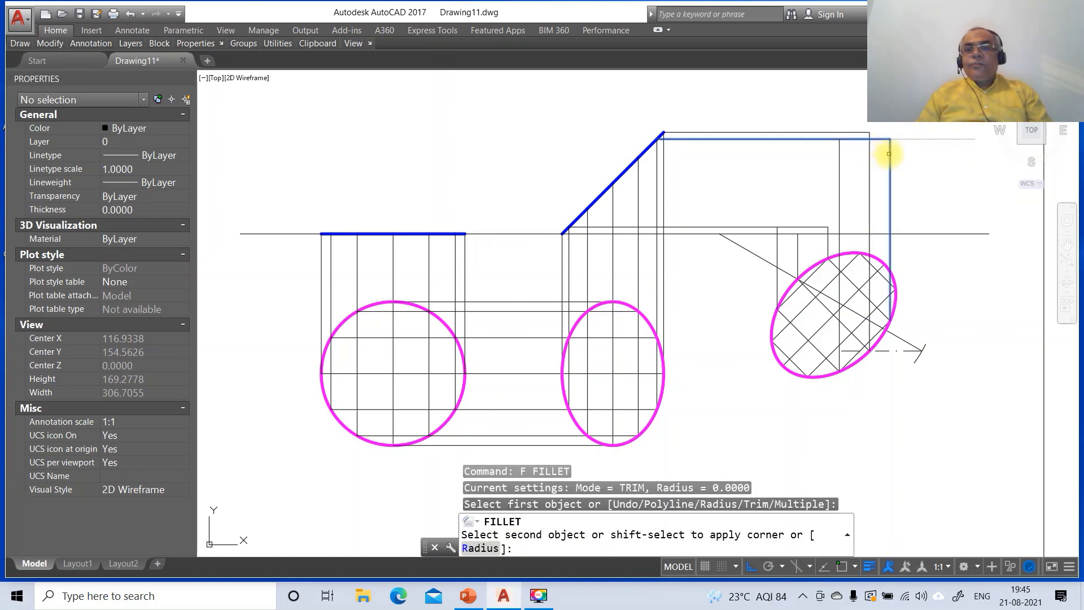
click(889, 153)
Step: Draw a horizontal projector about 108 units long to the right from the second division point below the inclined blue line's upper end
text(L)
key(Return)
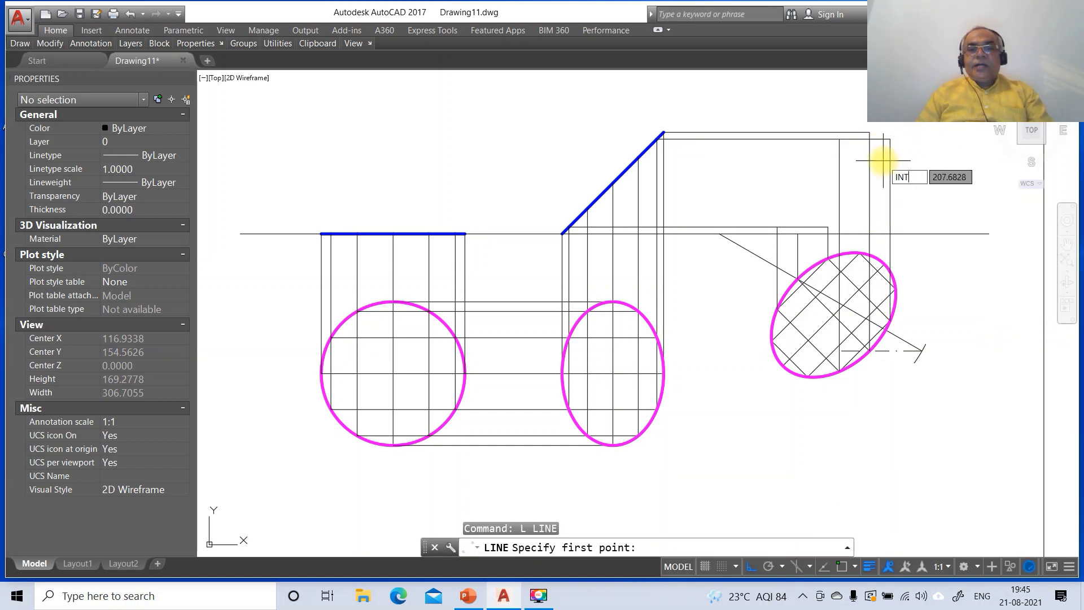
key(Return)
click(662, 135)
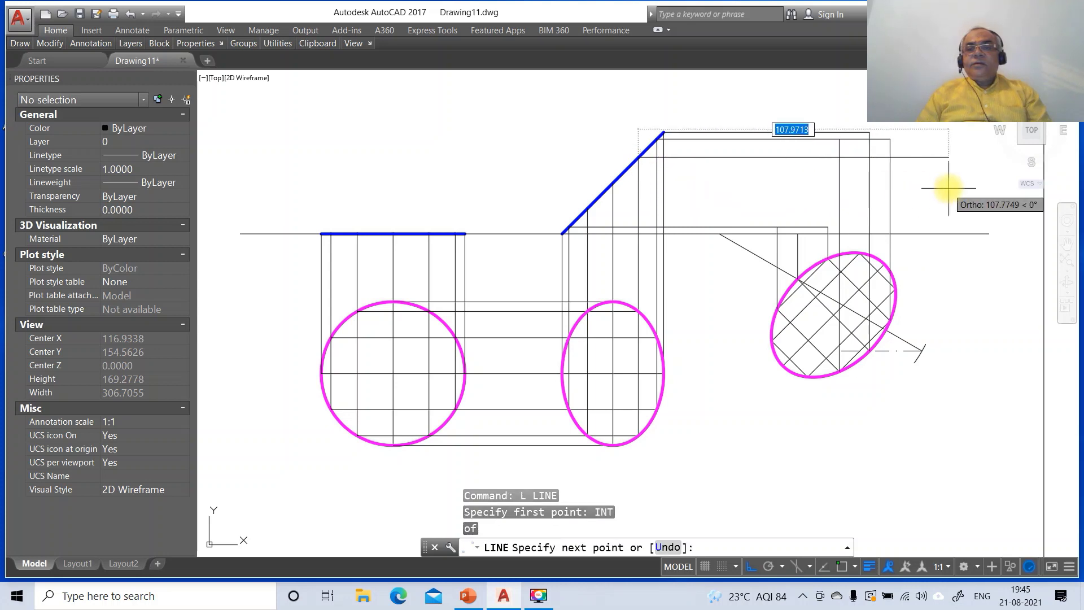
key(Return)
Step: Draw a vertical projector from the rotated ellipse's lowest division point, perpendicular to the third horizontal projector from the top
key(Return)
text(INT)
key(Return)
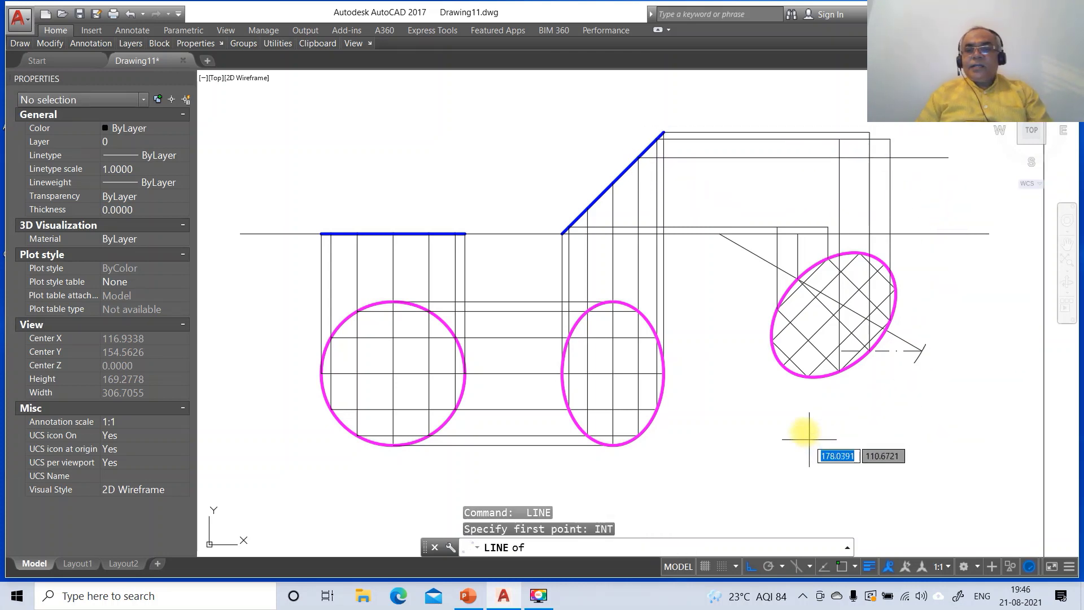
click(806, 377)
text(PER)
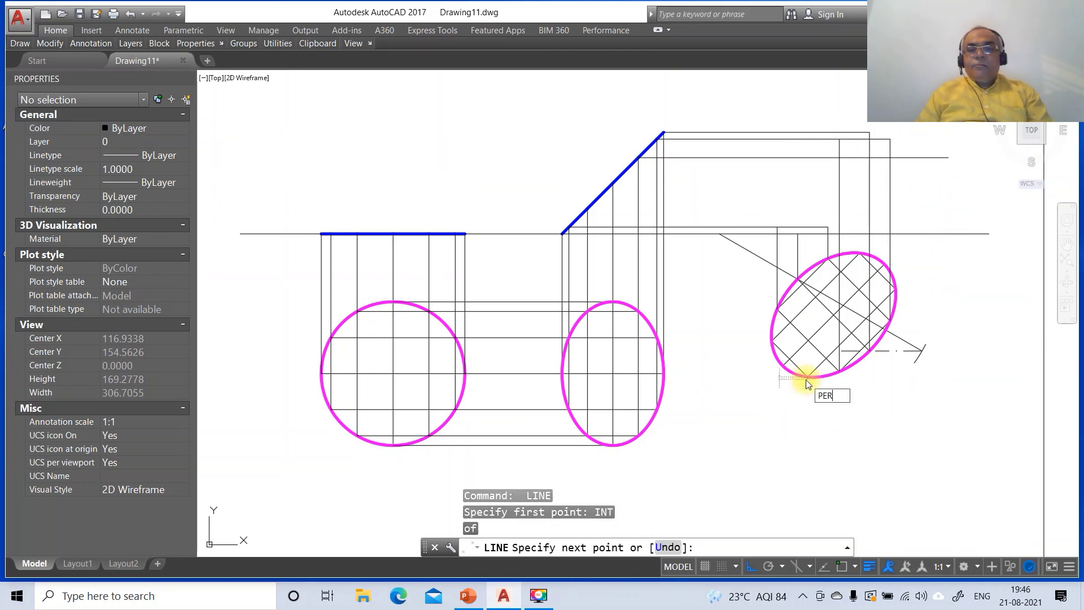
key(Return)
key(Return)
Step: Draw a vertical projector from the rotated ellipse's rightmost division point, perpendicular to the third horizontal projector from the top
key(Return)
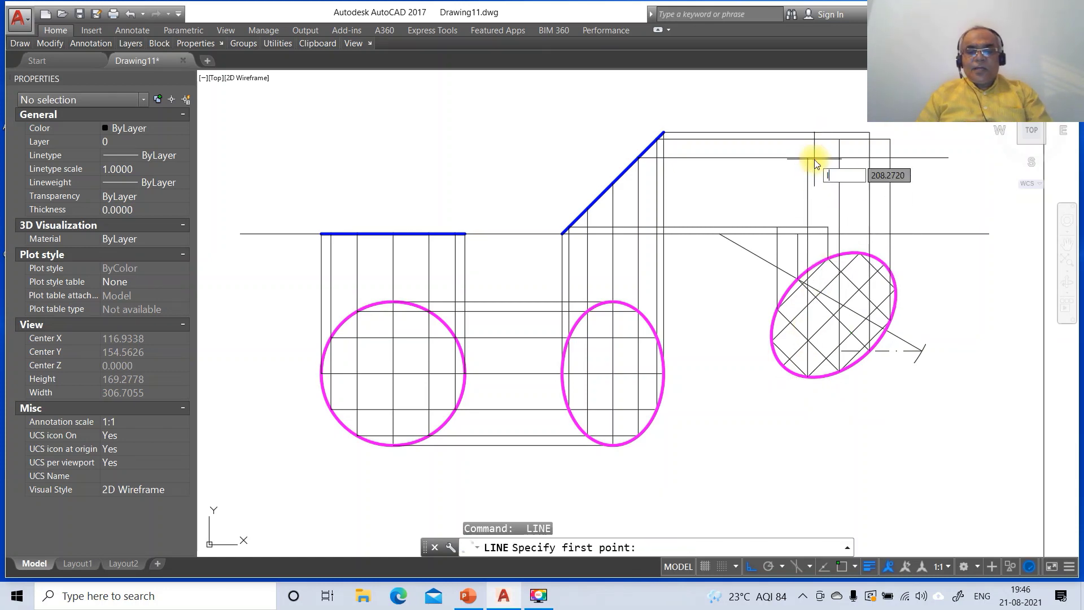
text(INT)
key(Return)
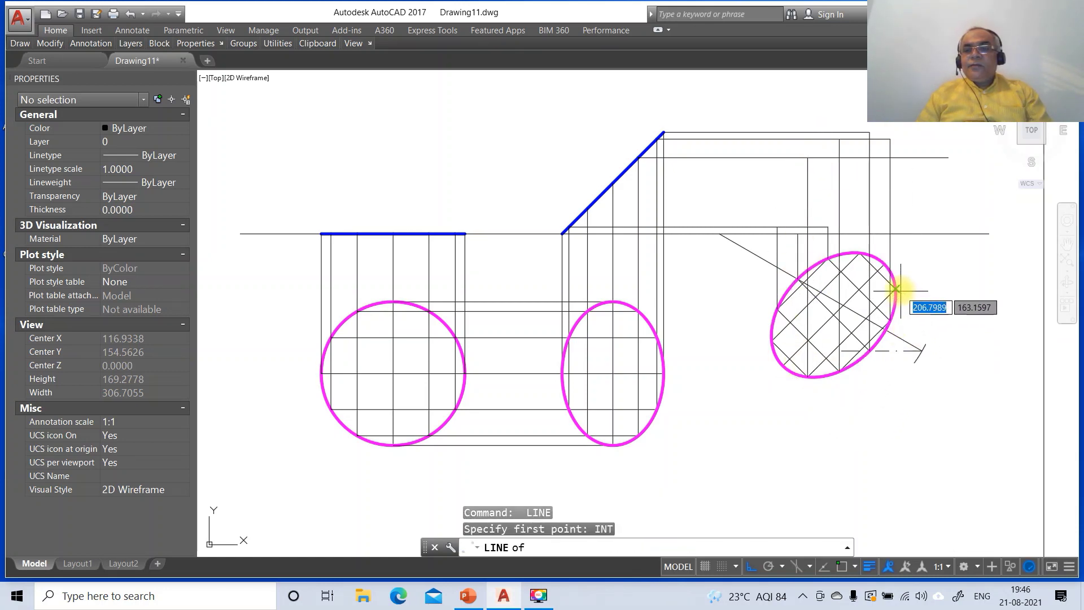
click(899, 290)
text(PER)
key(Return)
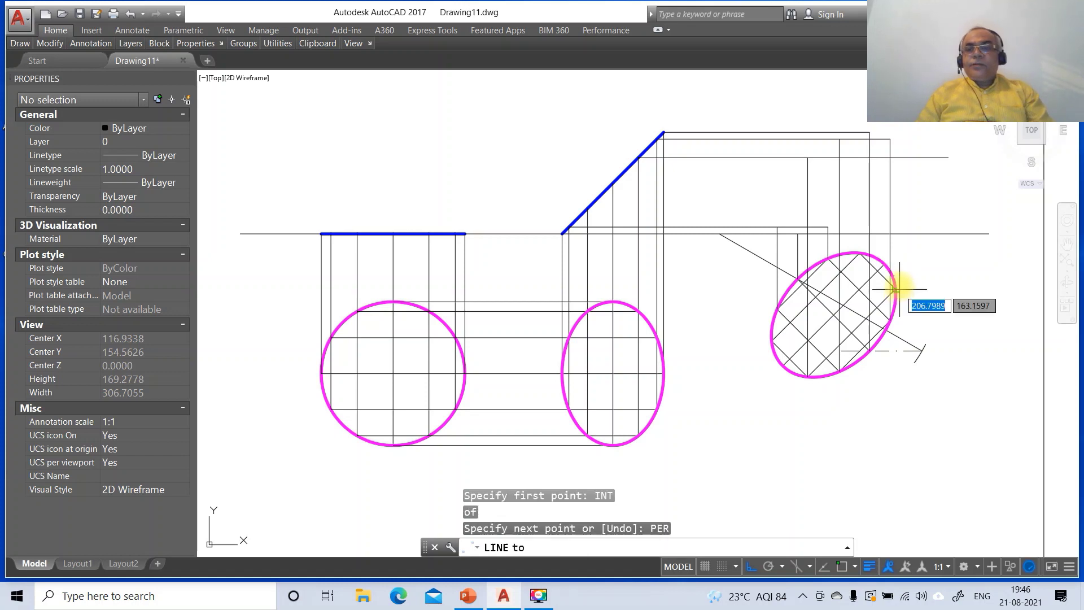
click(910, 158)
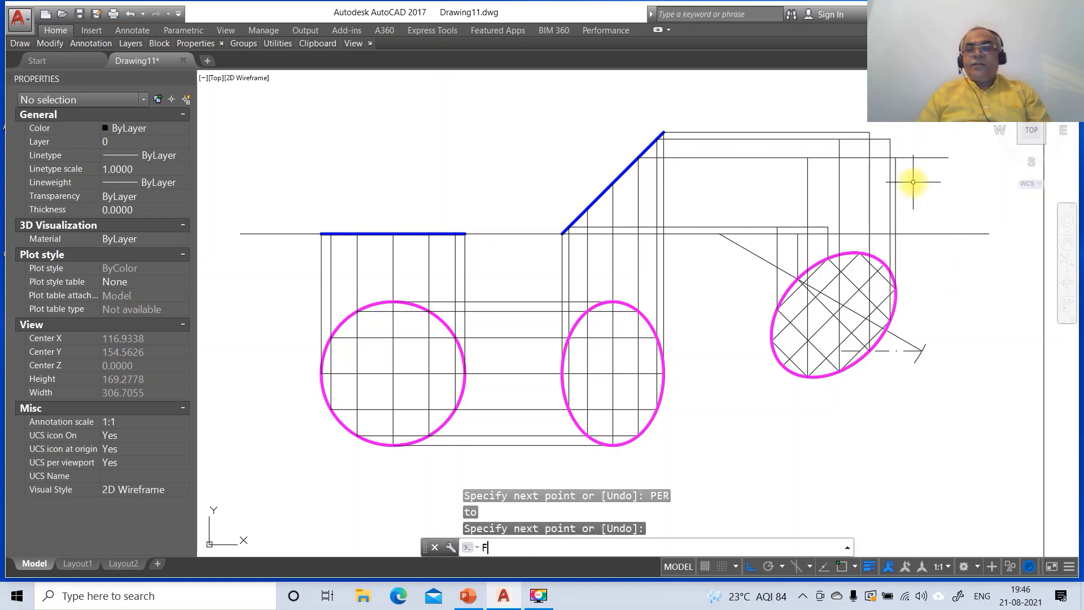
Step: Fillet the third horizontal projector from the top with the rightmost vertical projector, forming a sharp corner
text(F)
key(Return)
click(878, 158)
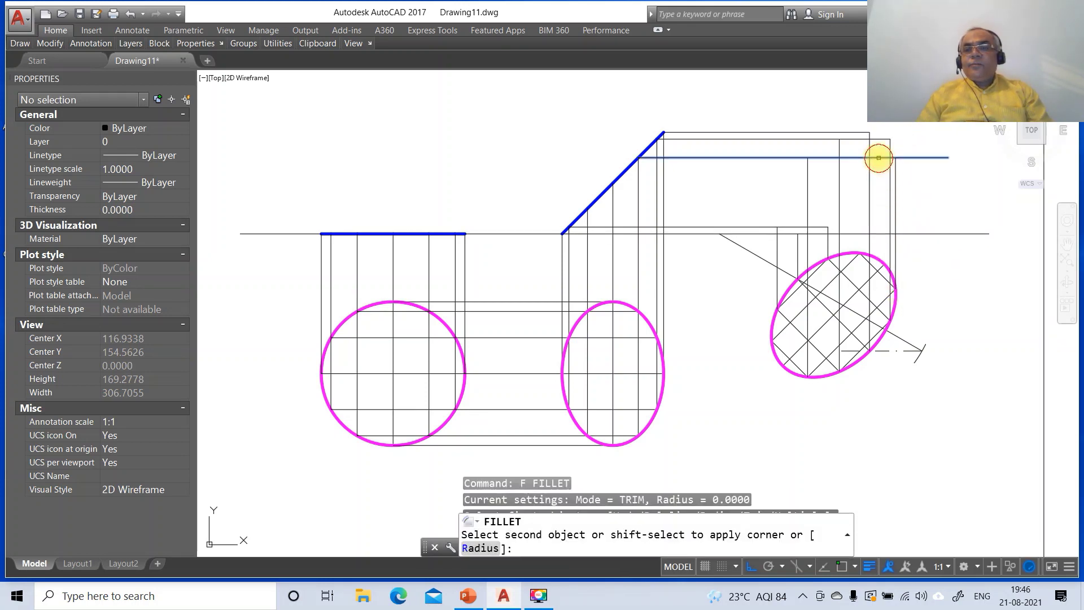
click(894, 171)
Step: Draw a horizontal projector to the right from the second division point above the inclined blue line's lower end, extending past the rotated ellipse
text(L)
key(Return)
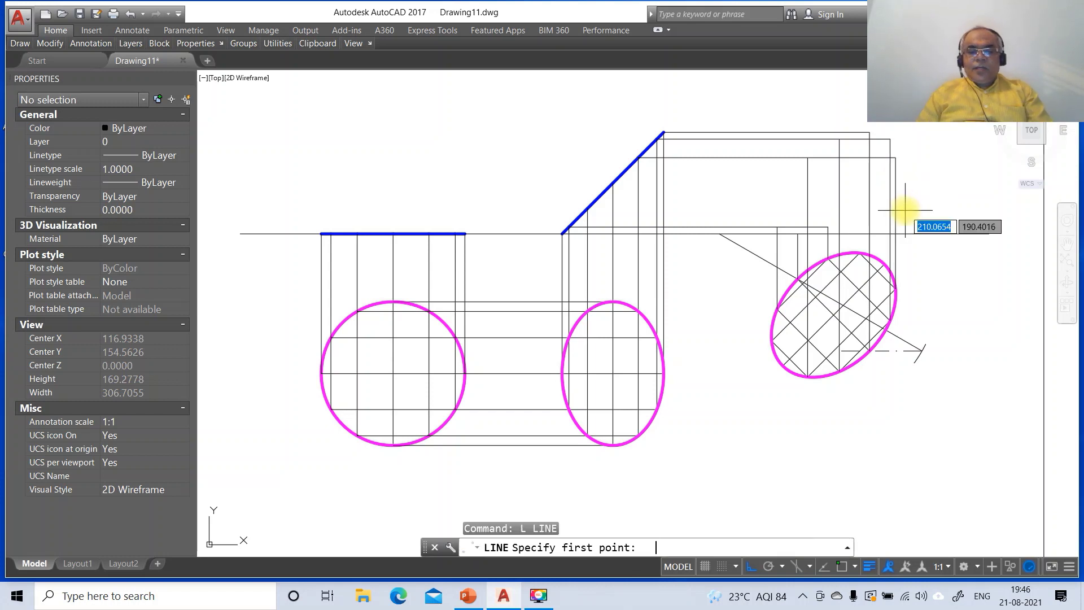
text(int)
key(Return)
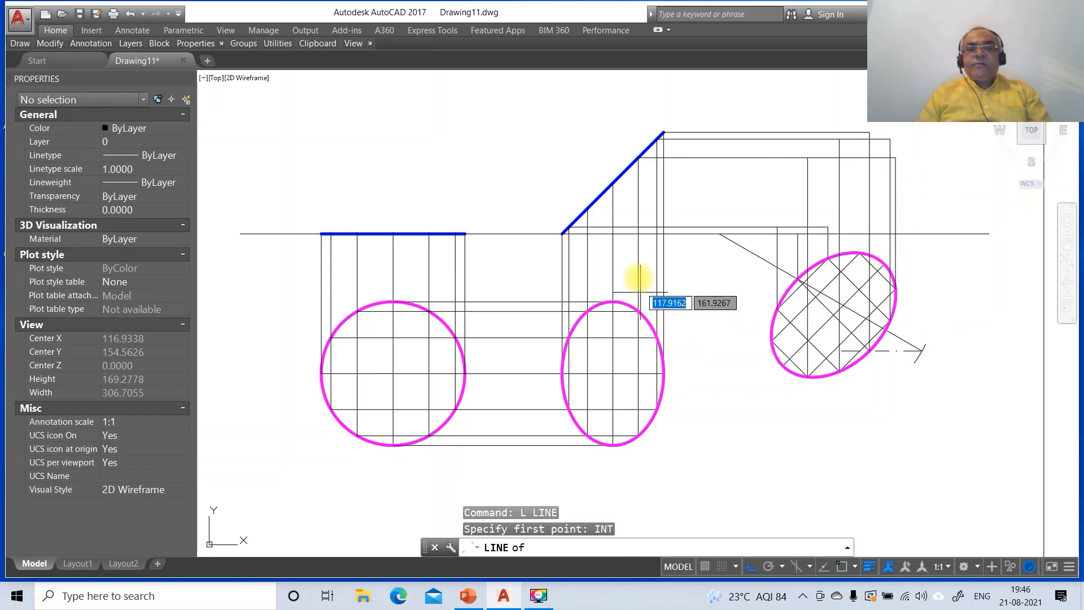
click(587, 209)
click(953, 217)
key(Return)
Step: Draw a vertical projector from the rotated ellipse's leftmost division point, perpendicular to the horizontal projector just above the lowest one
key(Return)
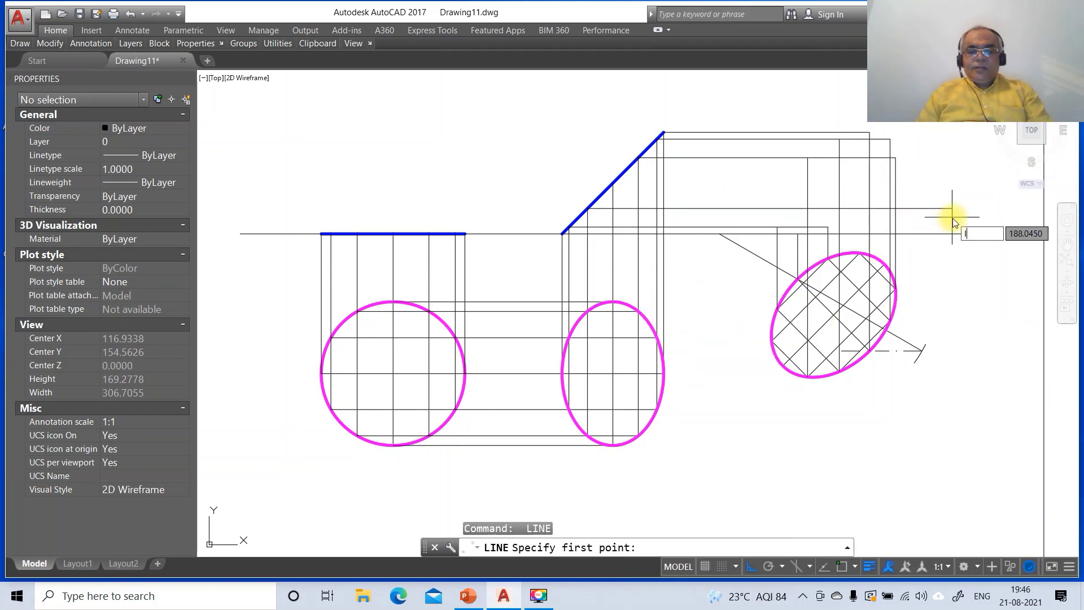
key(Return)
click(774, 343)
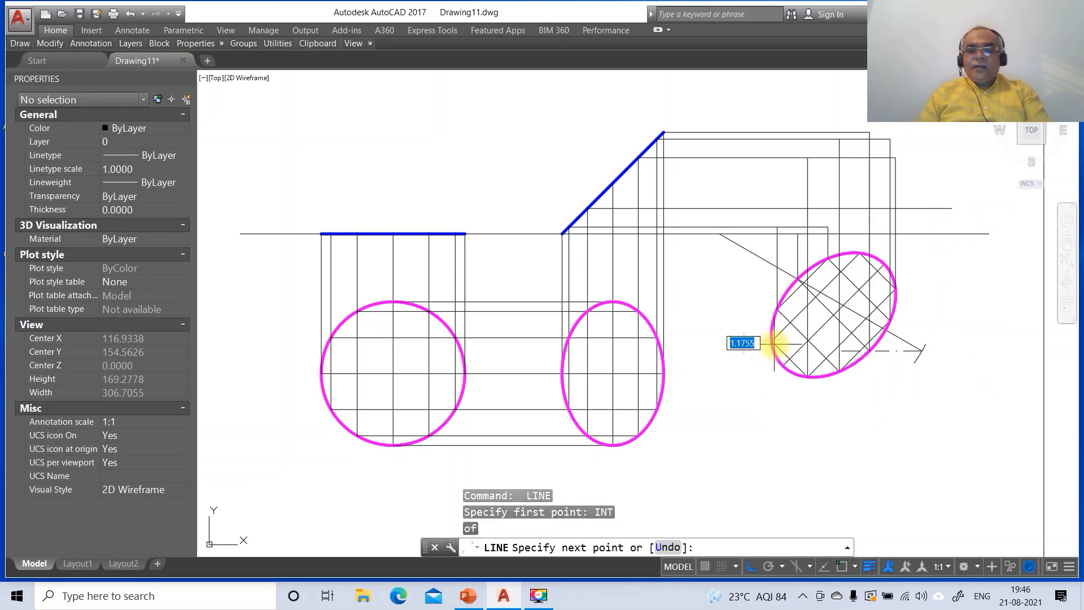
key(Return)
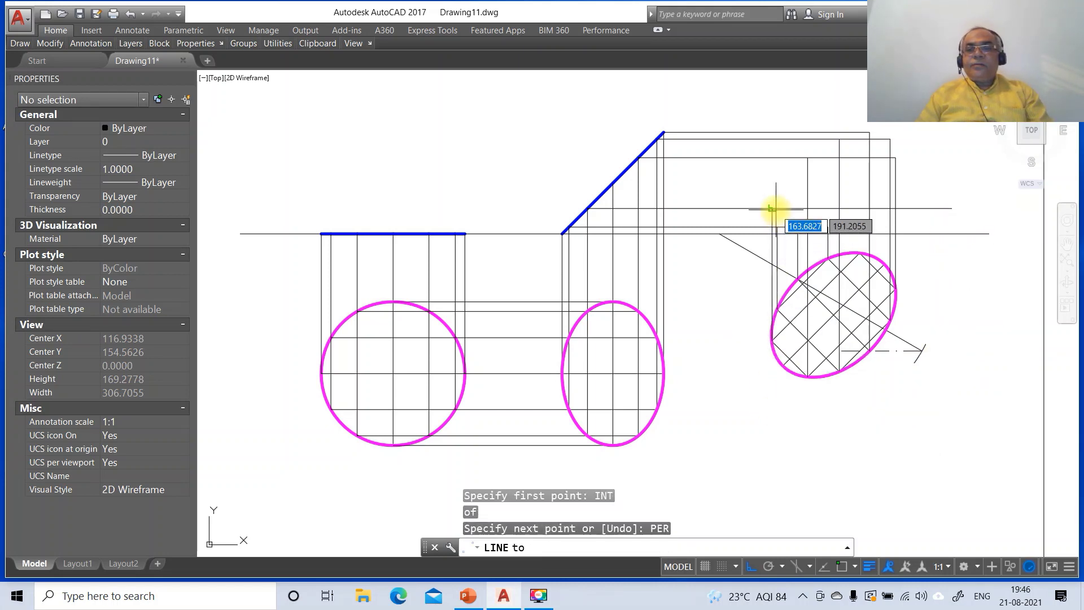
click(776, 209)
key(Return)
Step: Draw a vertical projector from the rotated ellipse's topmost division point, perpendicular to the horizontal projector just above the lowest one
key(Return)
text(INT)
key(Return)
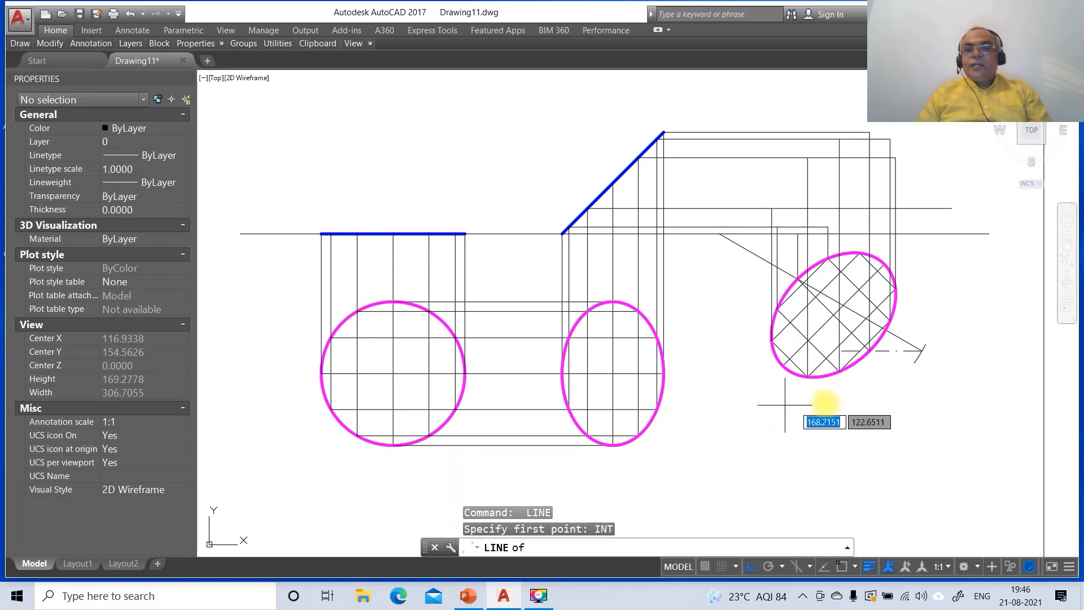
click(856, 257)
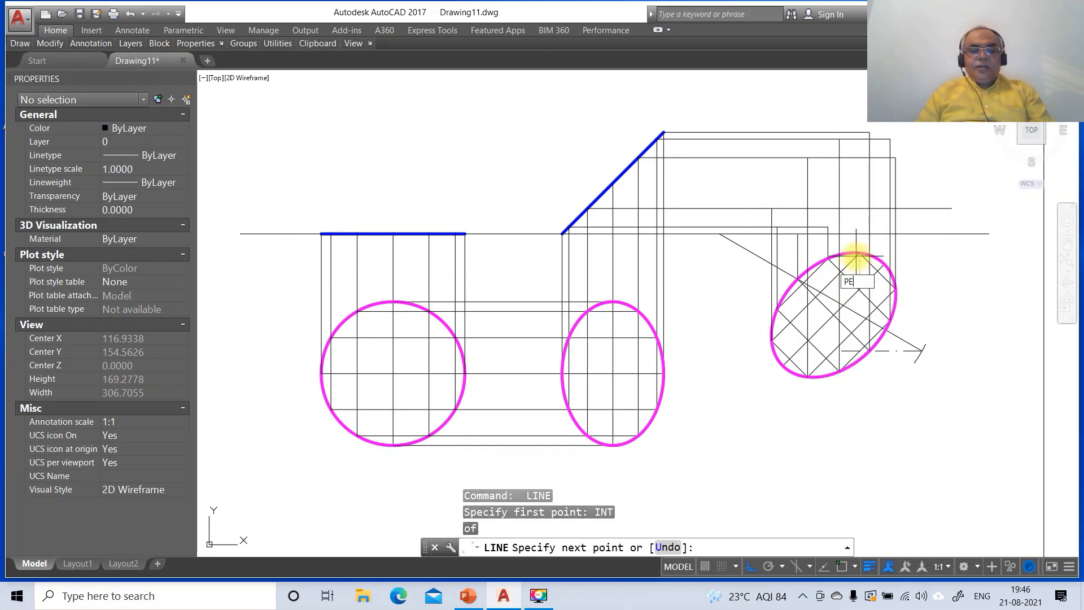
text(PER)
key(Return)
click(855, 209)
key(Return)
Step: Fillet the horizontal projector just above the lowest one with the vertical projector from the ellipse's topmost point, forming a sharp corner
text(F)
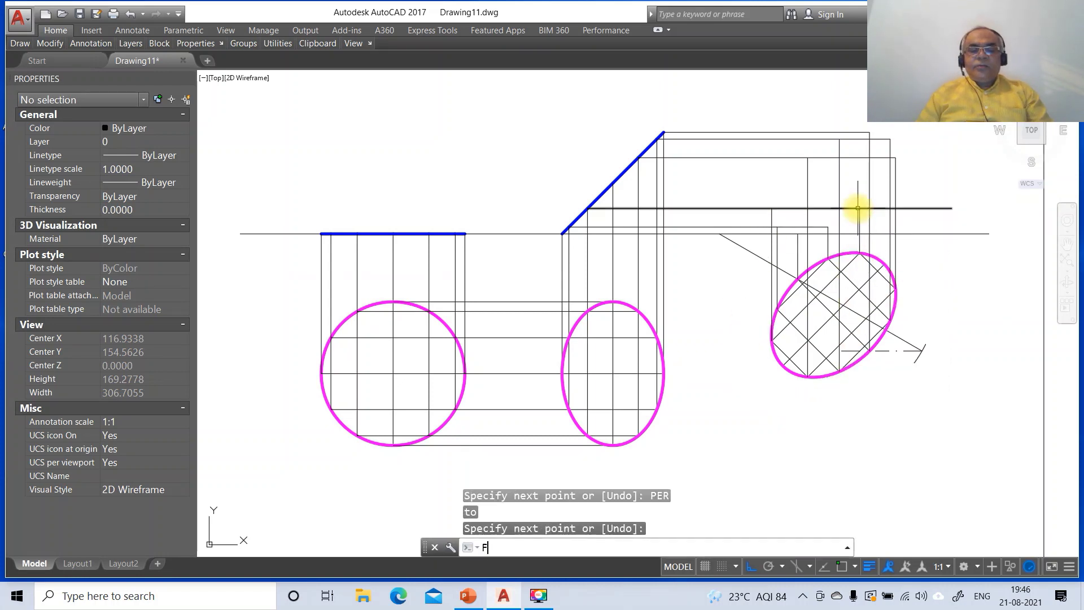
key(Return)
click(850, 208)
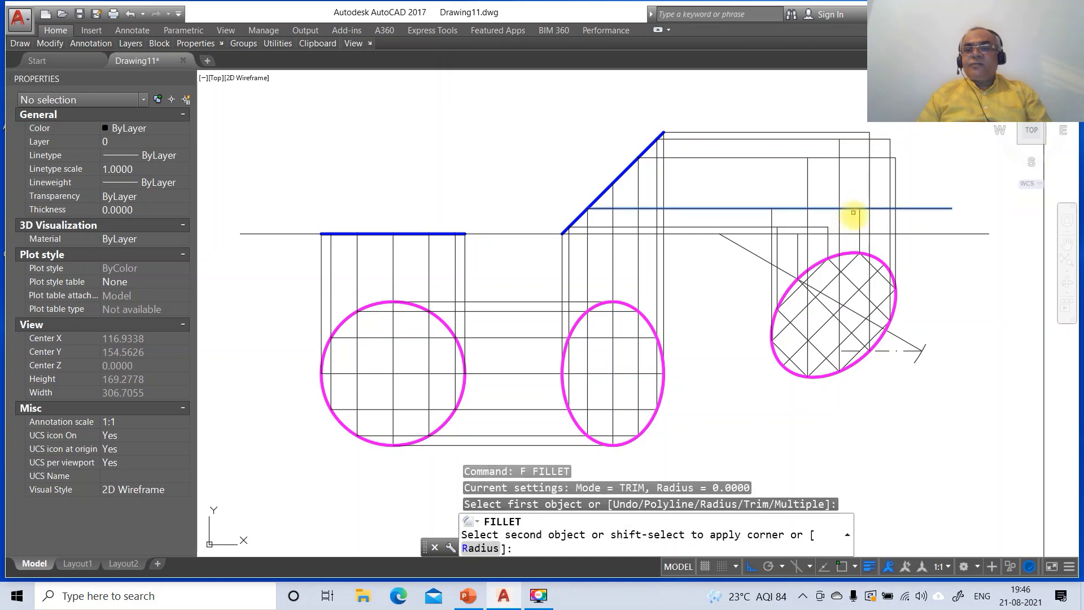
click(858, 219)
Step: Draw a horizontal projector to the right from the inclined blue line's middle division point, extending past the rotated ellipse
text(L)
key(Return)
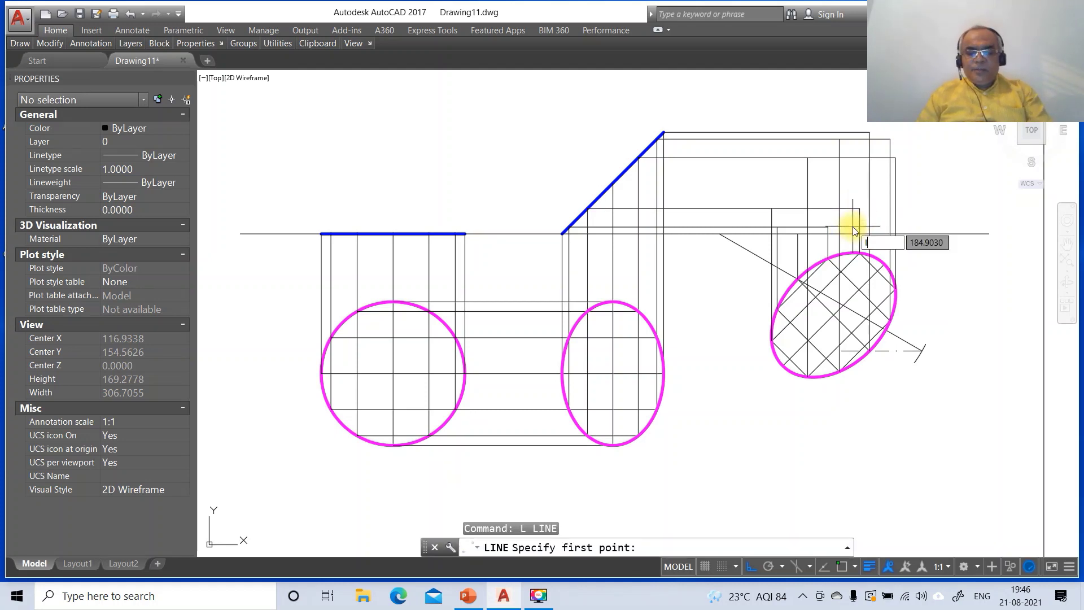
text(INT)
key(Return)
click(614, 182)
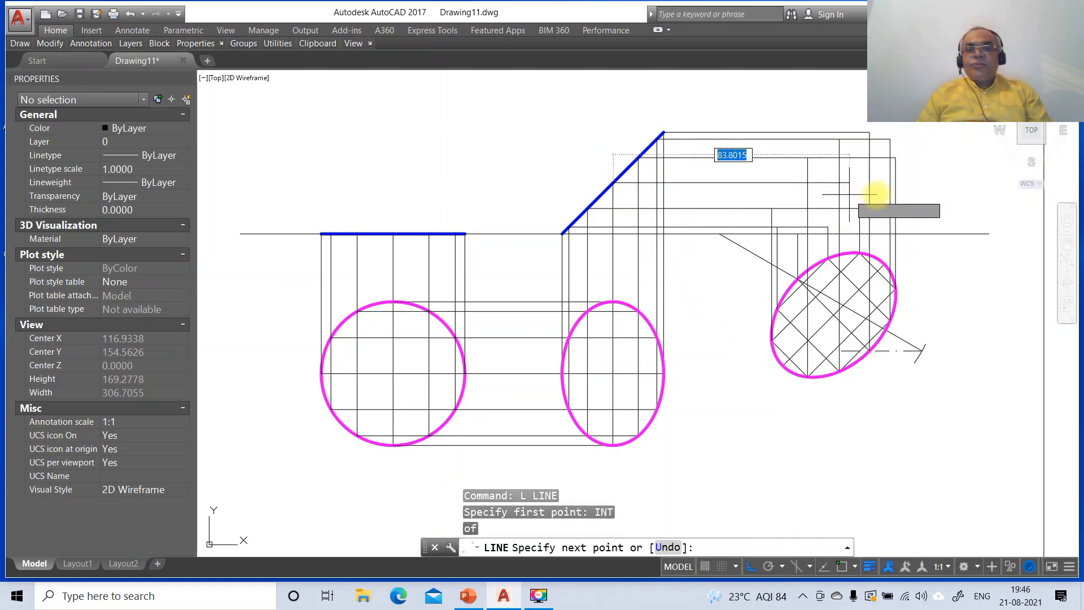
key(Return)
Step: Draw a vertical projector from the division point on the rotated ellipse's lower-left edge, perpendicular to the middle horizontal projector
key(Return)
text(INT)
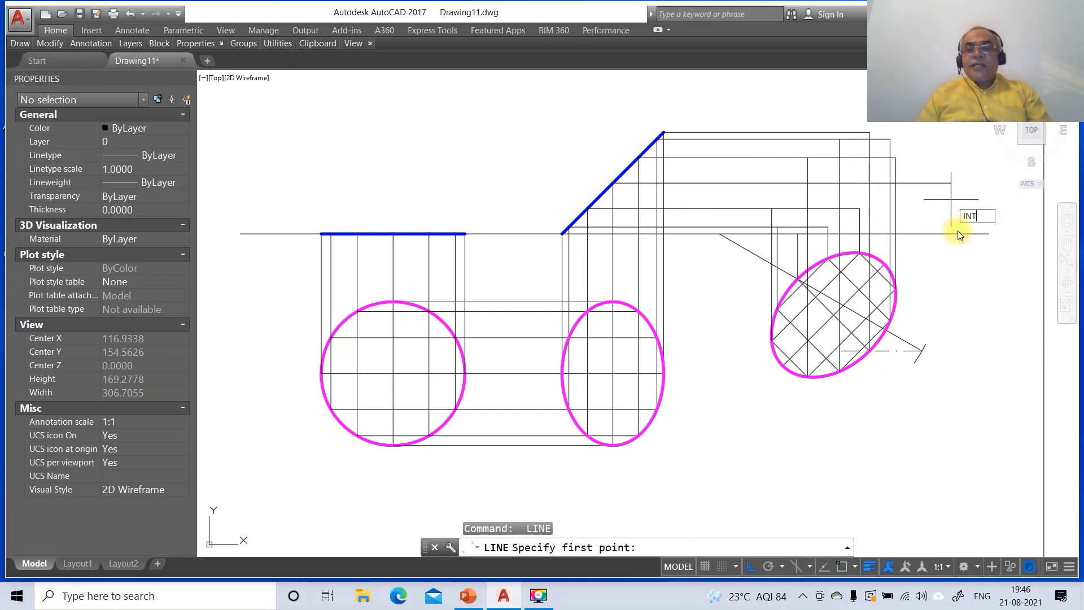
key(Return)
click(785, 368)
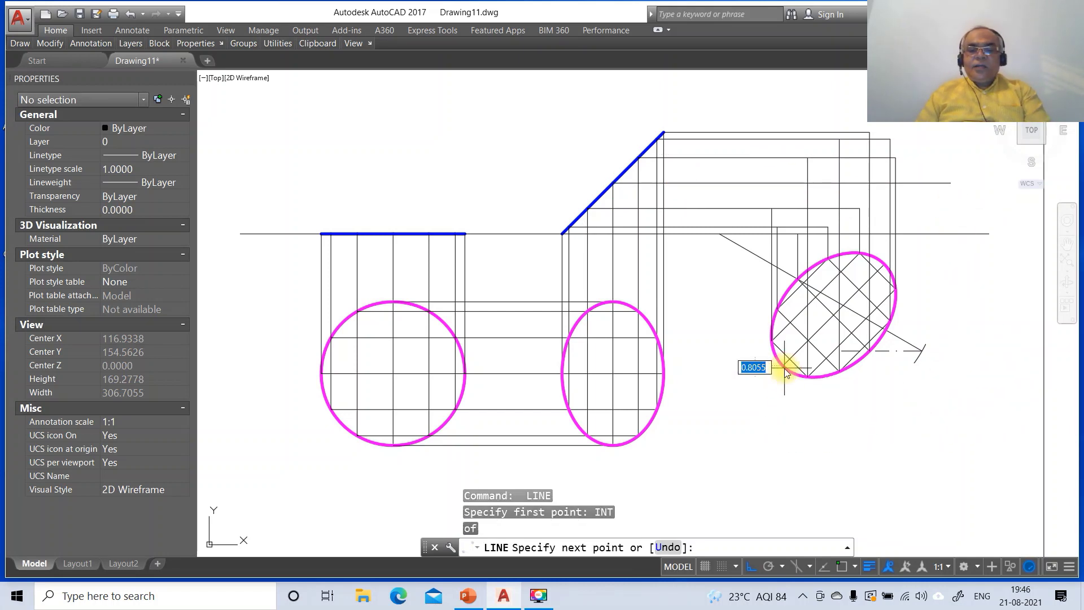
text(PER)
key(Return)
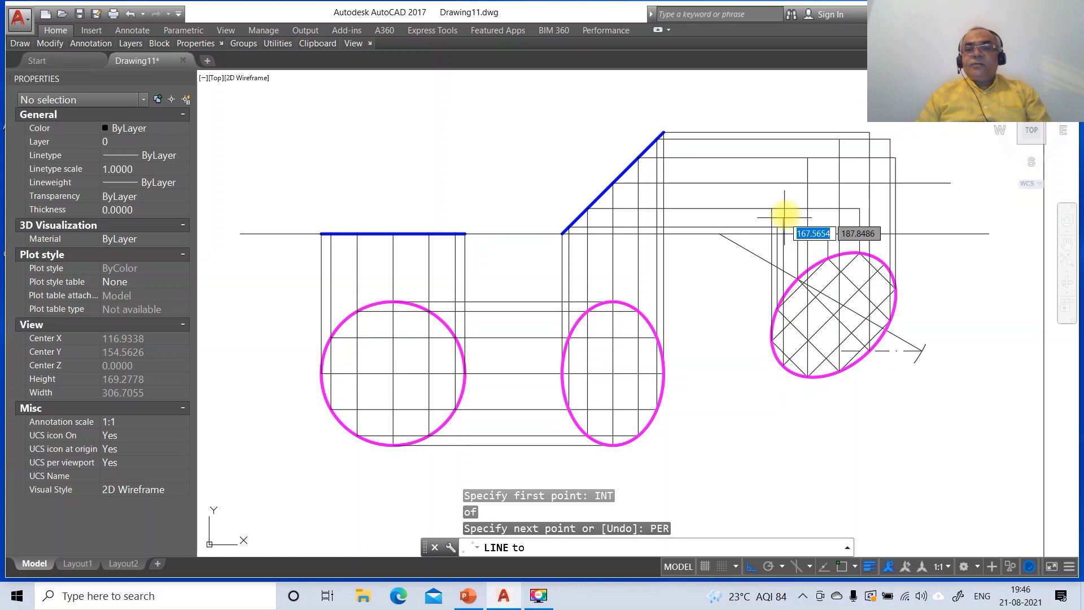
click(789, 183)
key(Return)
Step: Draw a vertical projector from the division point on the rotated ellipse's upper-right edge, perpendicular to the middle horizontal projector
key(Return)
text(INT)
key(Return)
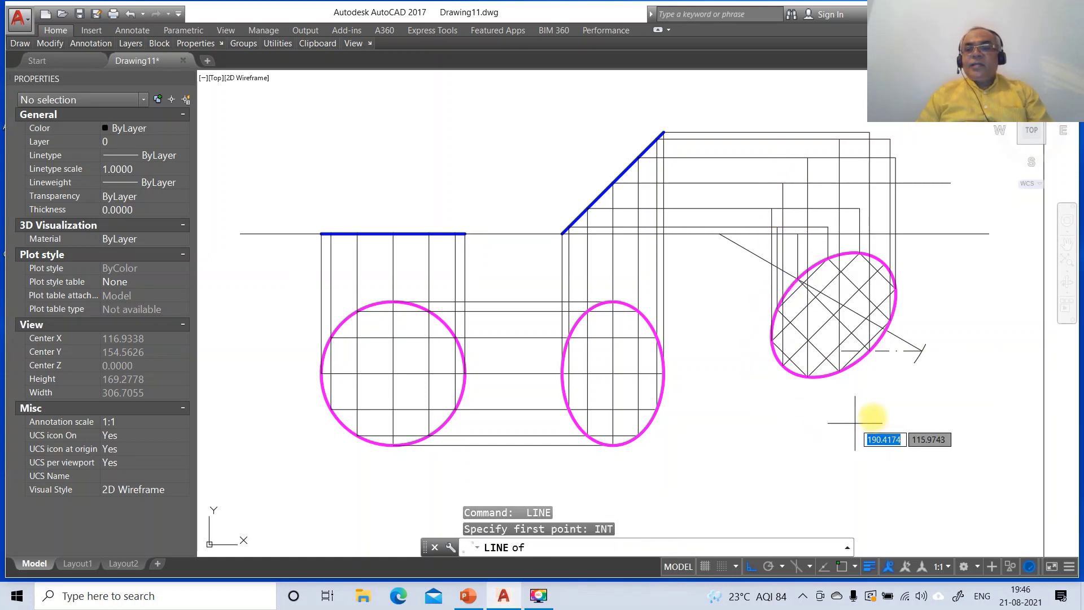
click(882, 269)
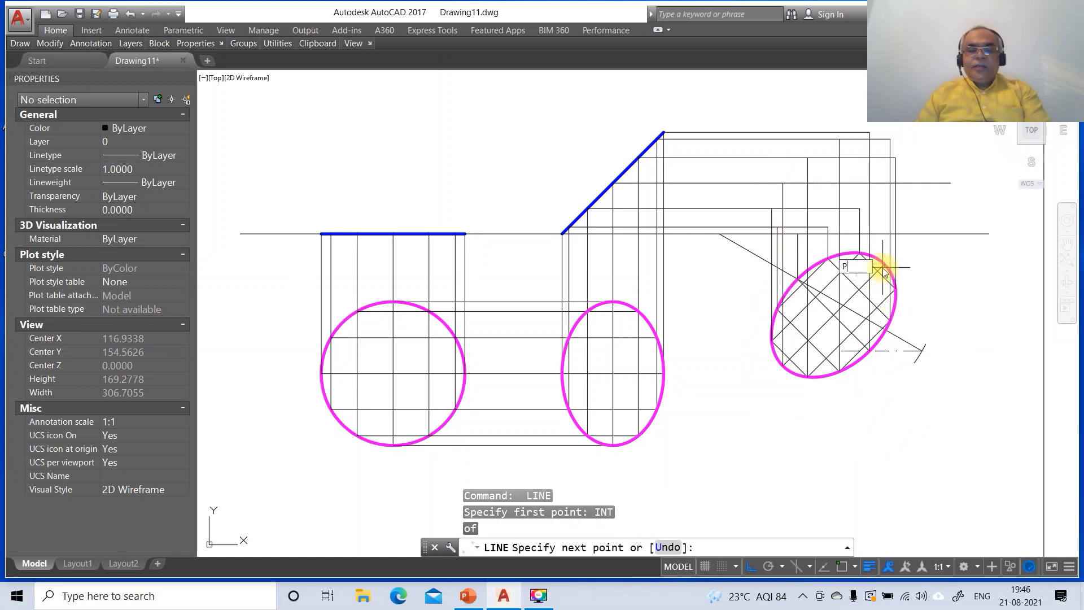
text(PER)
key(Return)
click(883, 183)
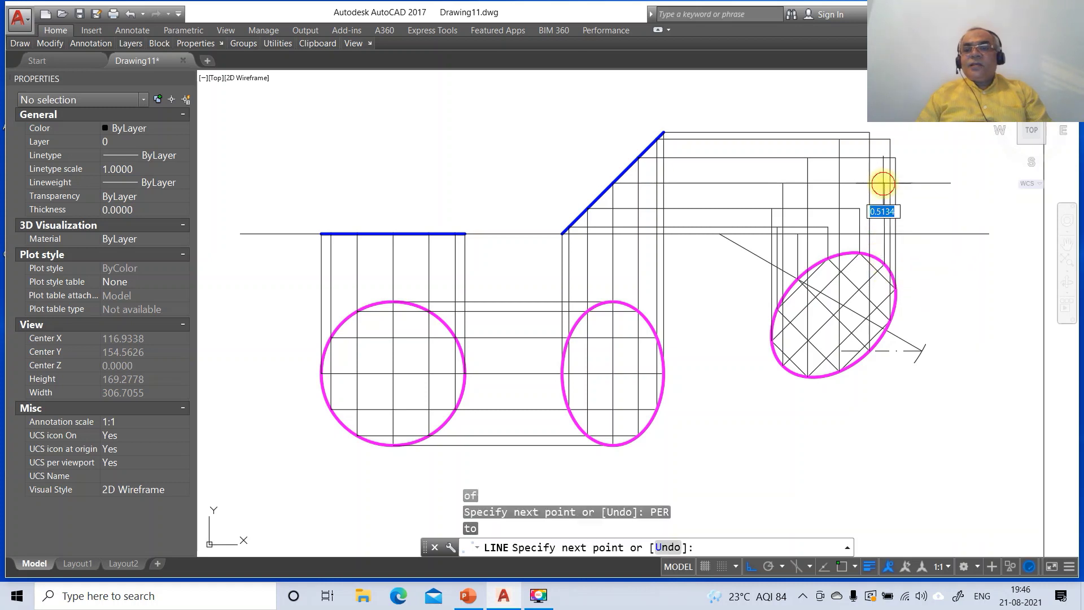
key(Escape)
Step: Fillet the middle horizontal projector with the vertical projector from the ellipse's upper-right division point, forming a sharp corner
text(F)
key(Return)
click(881, 182)
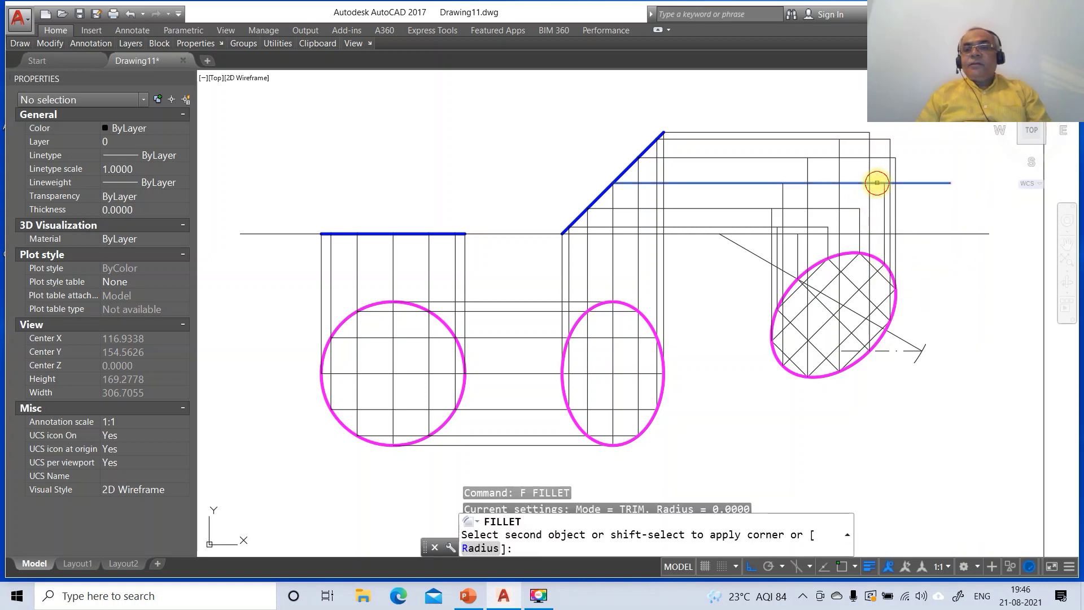
click(887, 199)
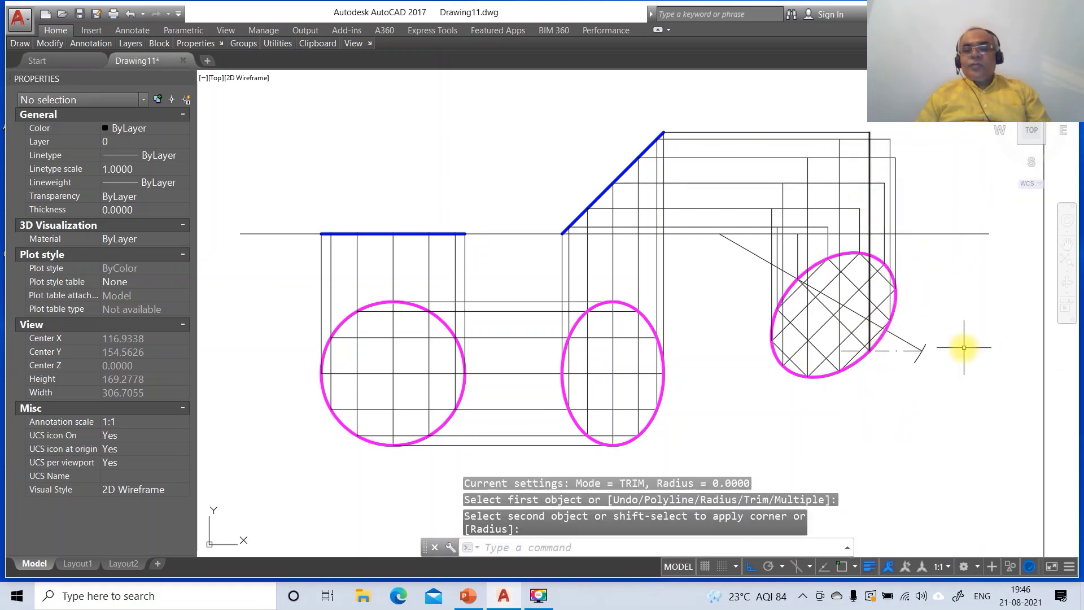
Step: Start the final front view's outline from its lowest point on the reference line, joining the first two projector intersections up its left side
text(L)
key(Return)
text(INT)
key(Return)
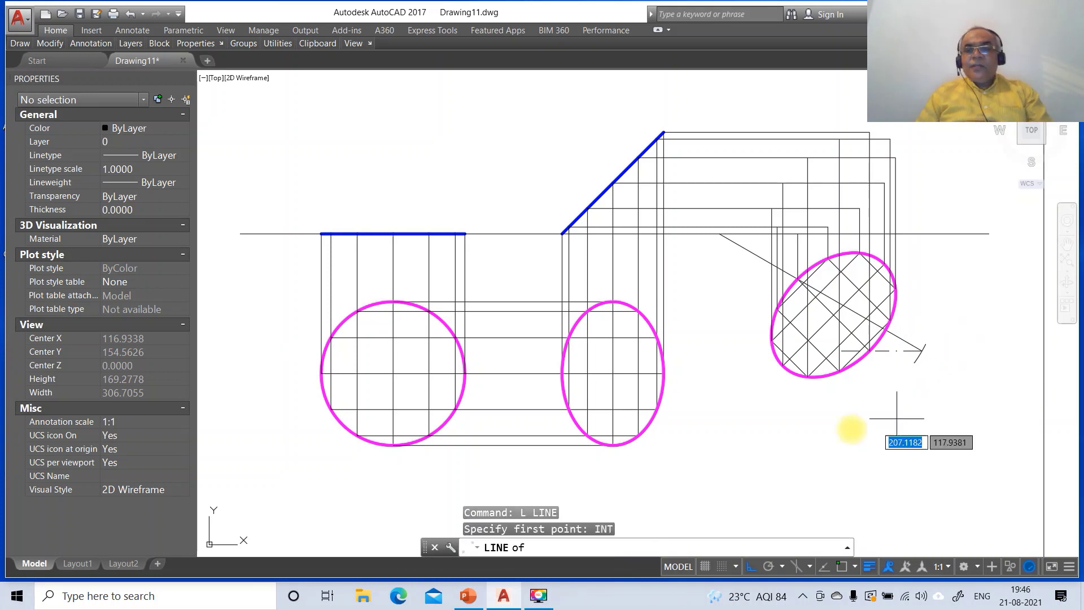
click(796, 235)
text(IN)
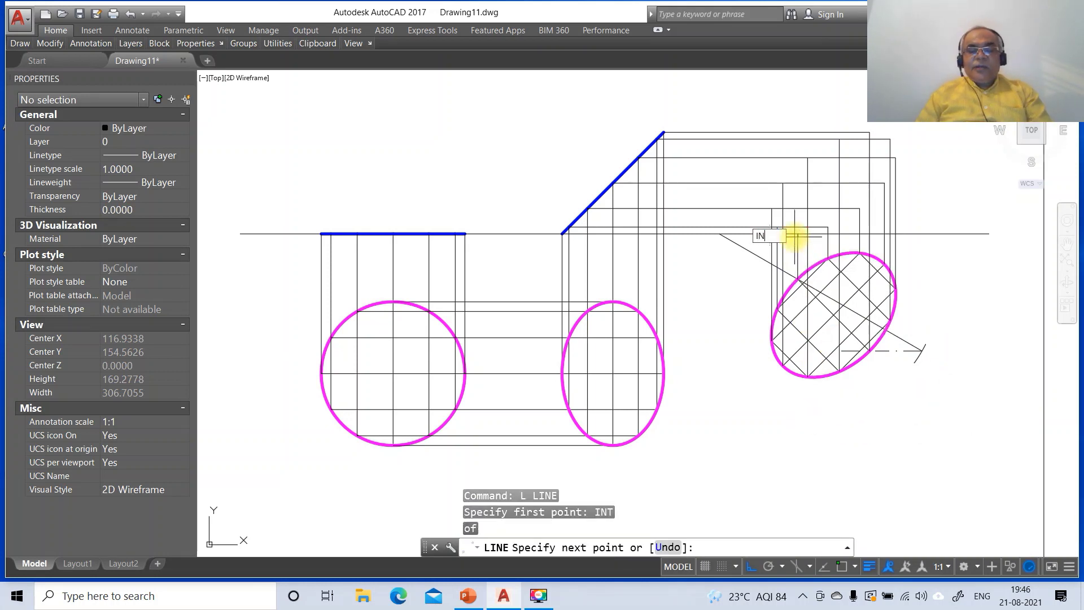
text(T)
key(Return)
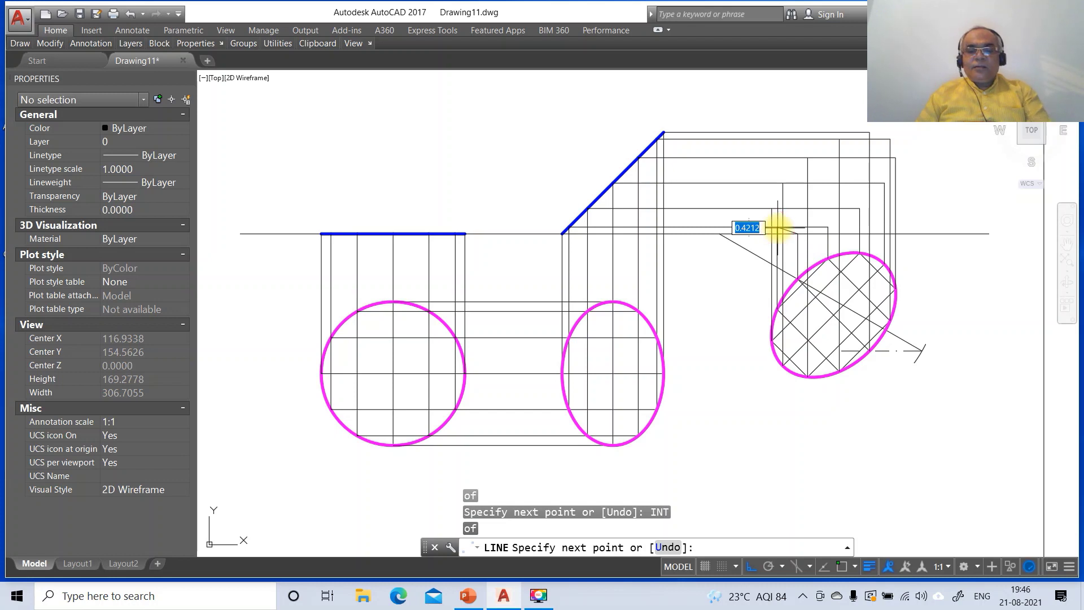
text(INT)
key(Return)
click(773, 211)
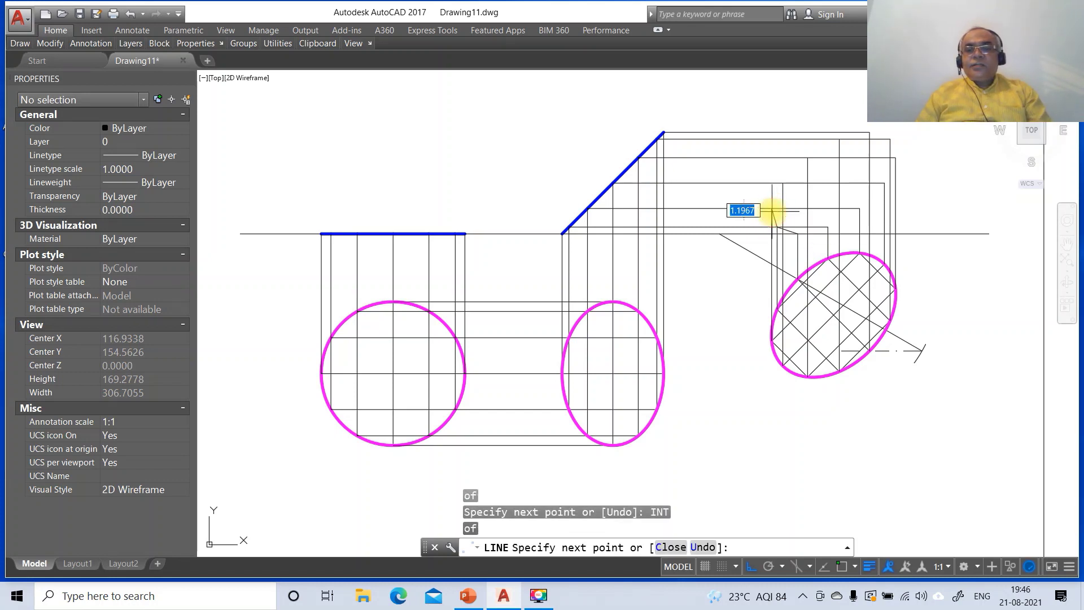
Step: Continue the final front view's outline through the next four projector intersections, up the left side to the highest point
text(INT)
key(Return)
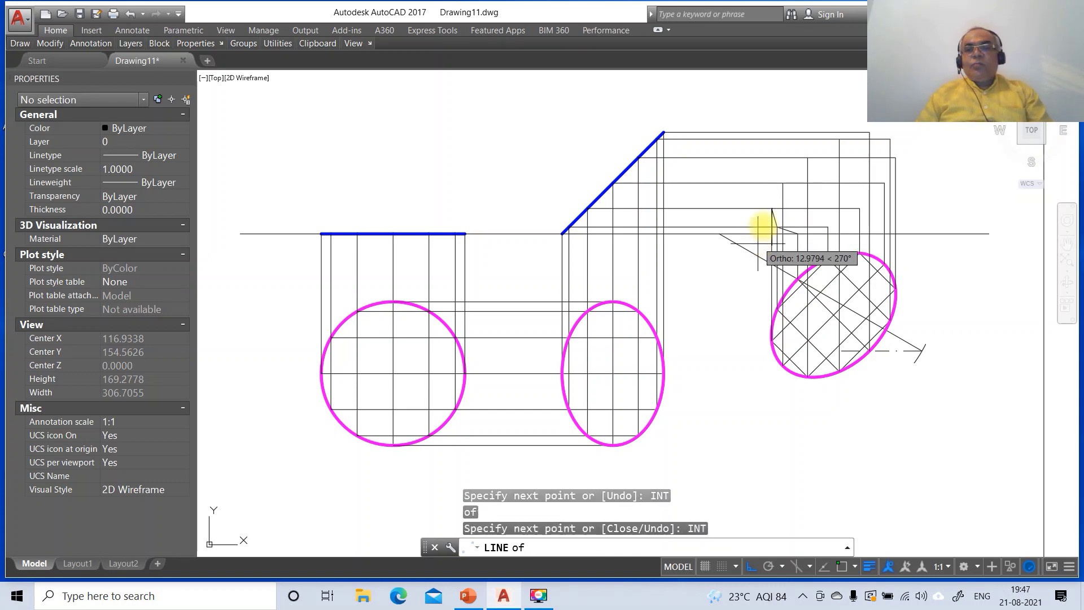
click(783, 182)
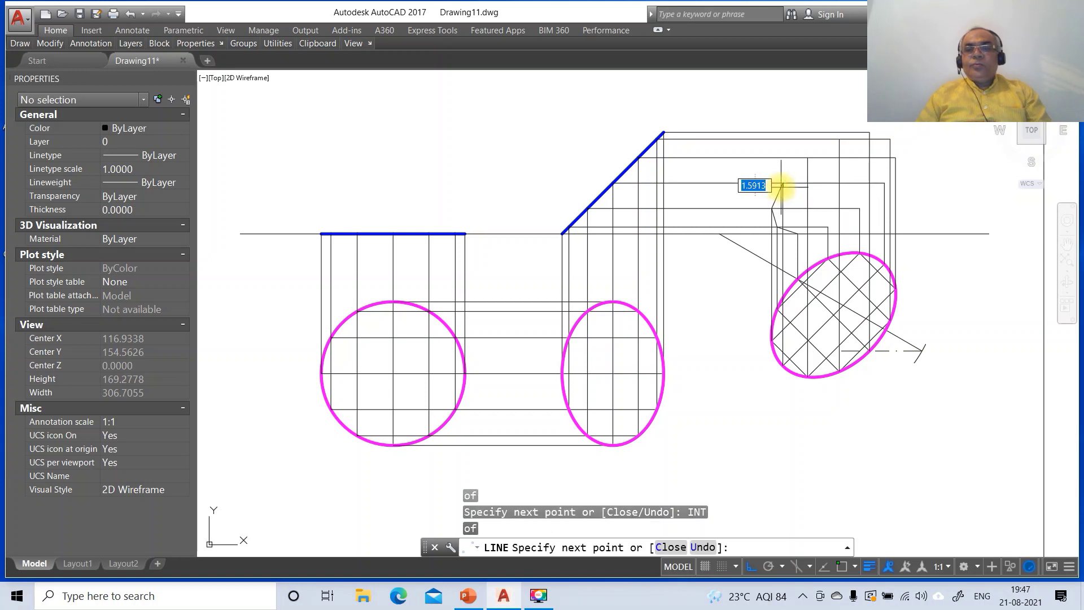
text(INT)
key(Return)
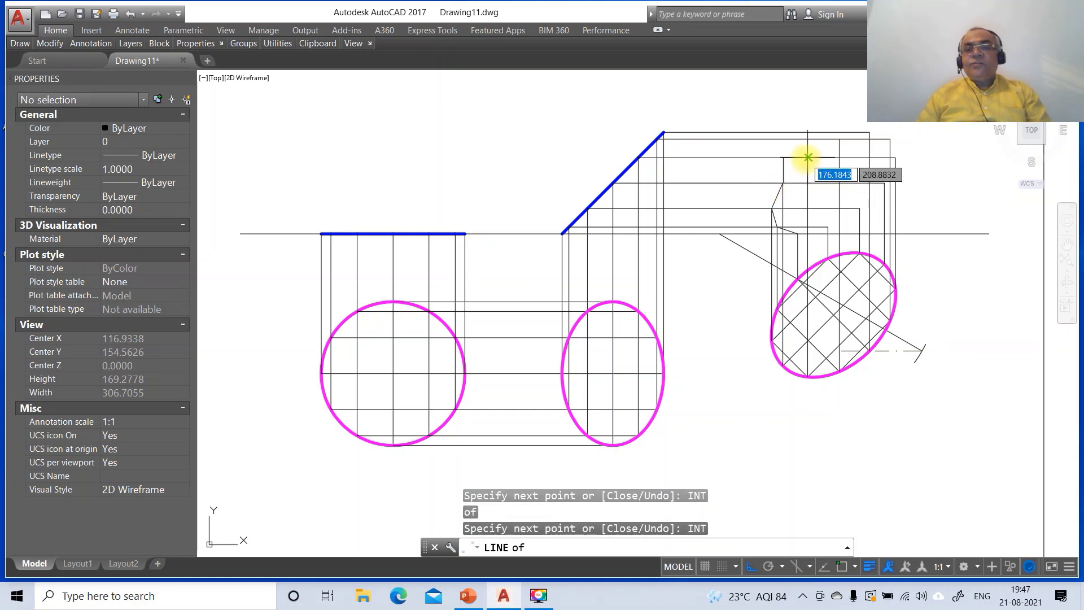
click(806, 158)
text(INT)
key(Return)
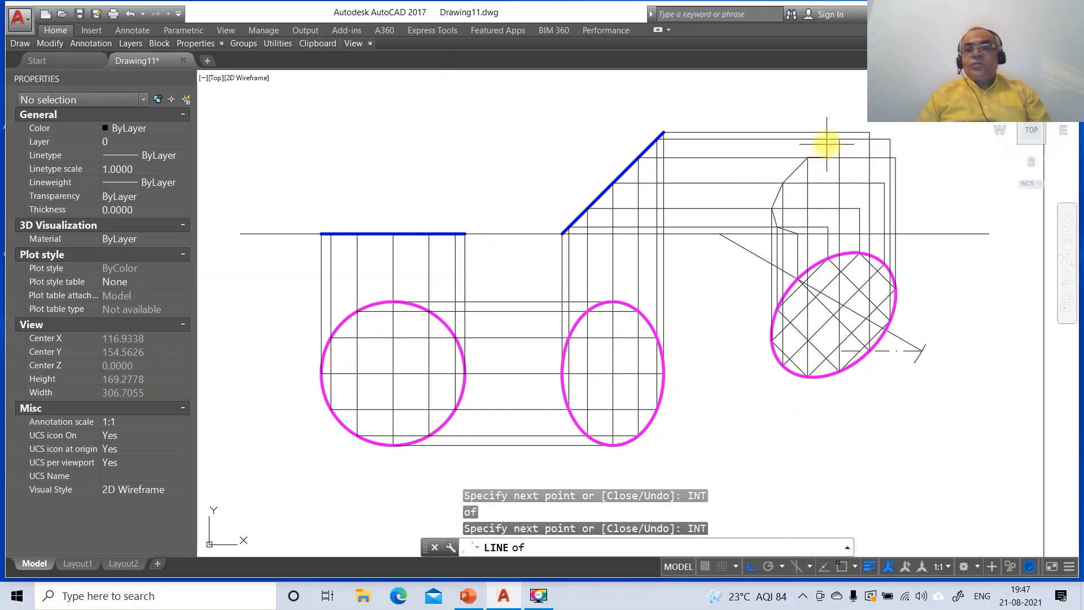
click(836, 141)
text(INT)
key(Return)
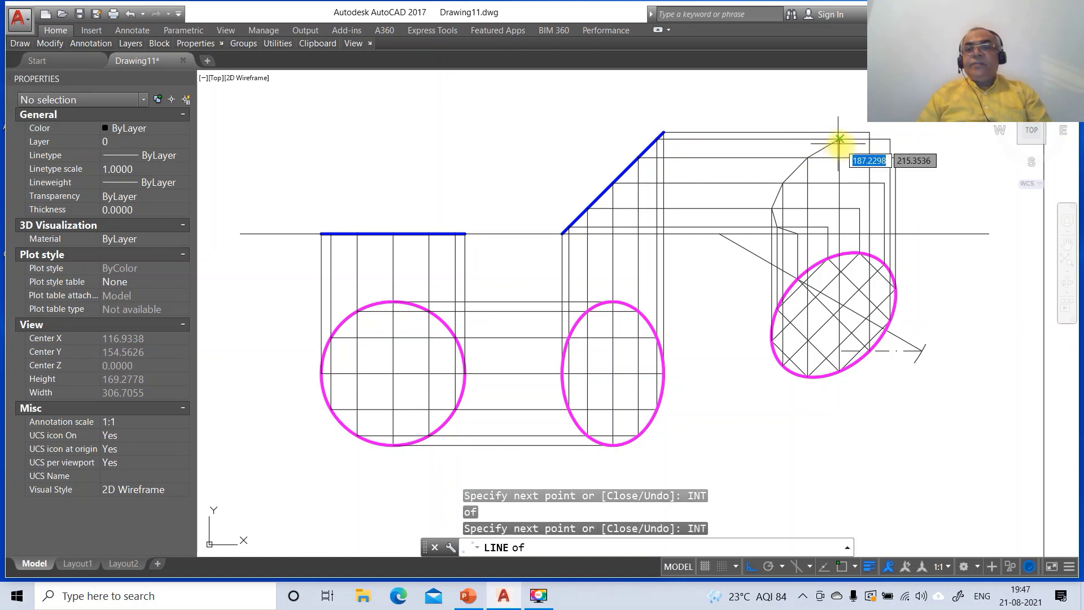
click(867, 134)
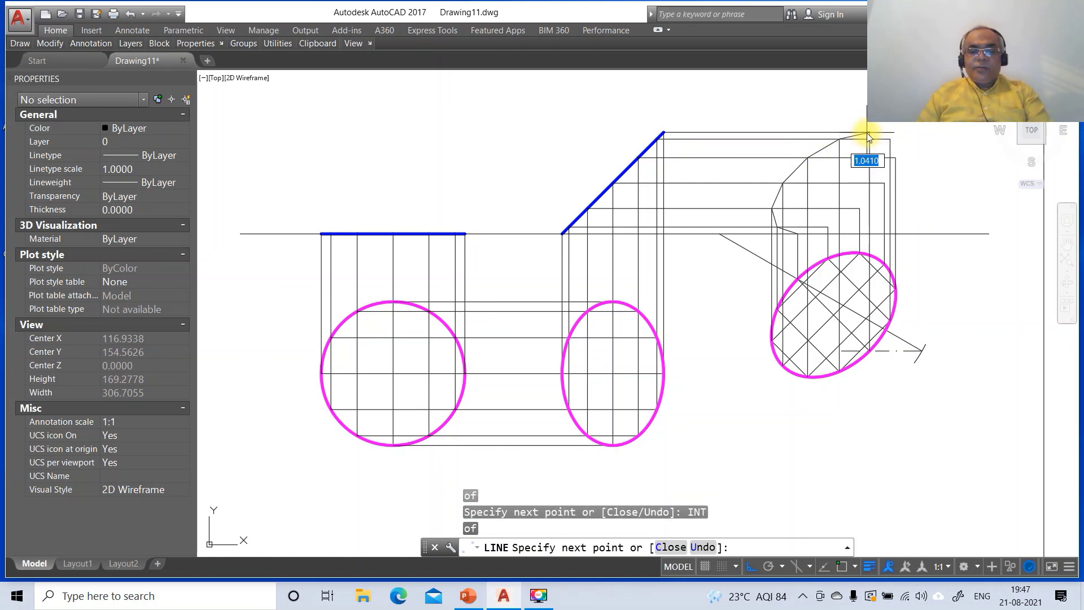
Step: Extend the outline from its highest point through the next three projector intersections down the right side
text(INT)
key(Return)
click(889, 141)
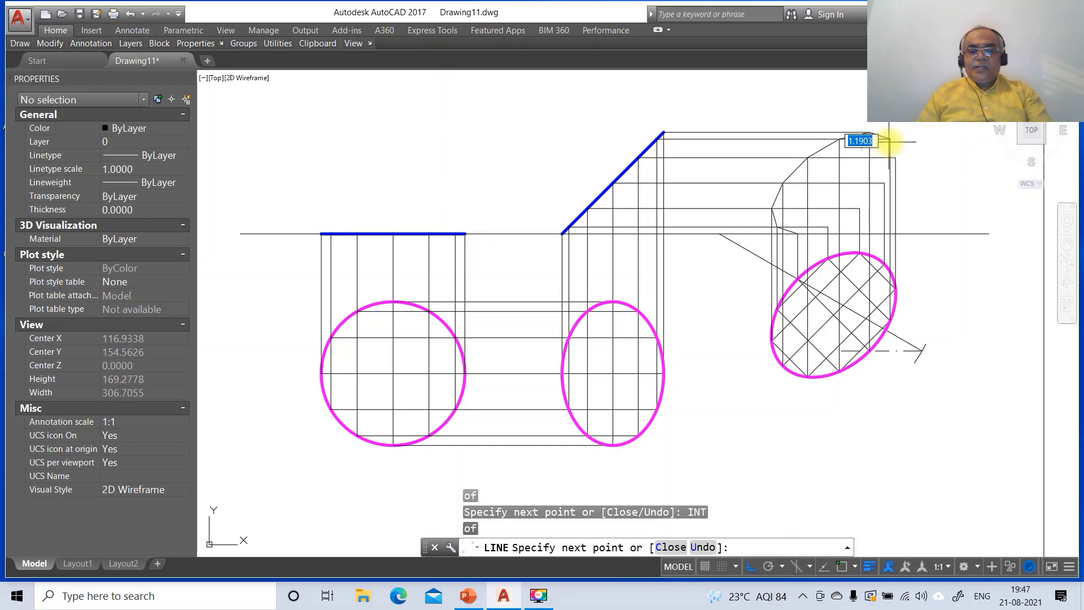
text(INT)
key(Return)
click(894, 159)
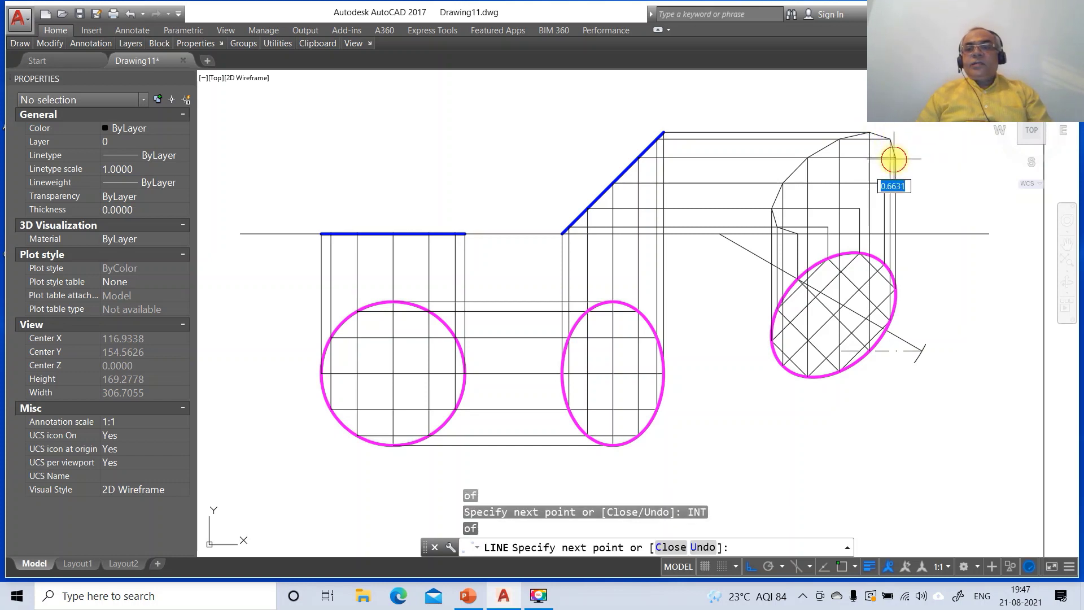
text(INT)
key(Return)
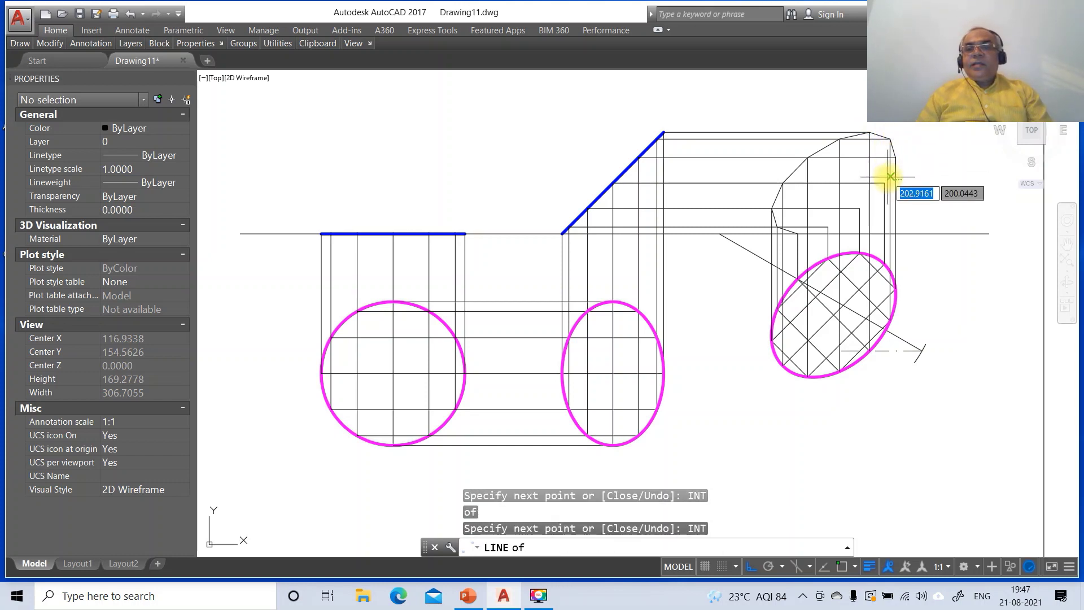
click(884, 183)
Step: Join the last two projector intersections on the outline's lower-right side and close it at its starting point
text(INT)
key(Return)
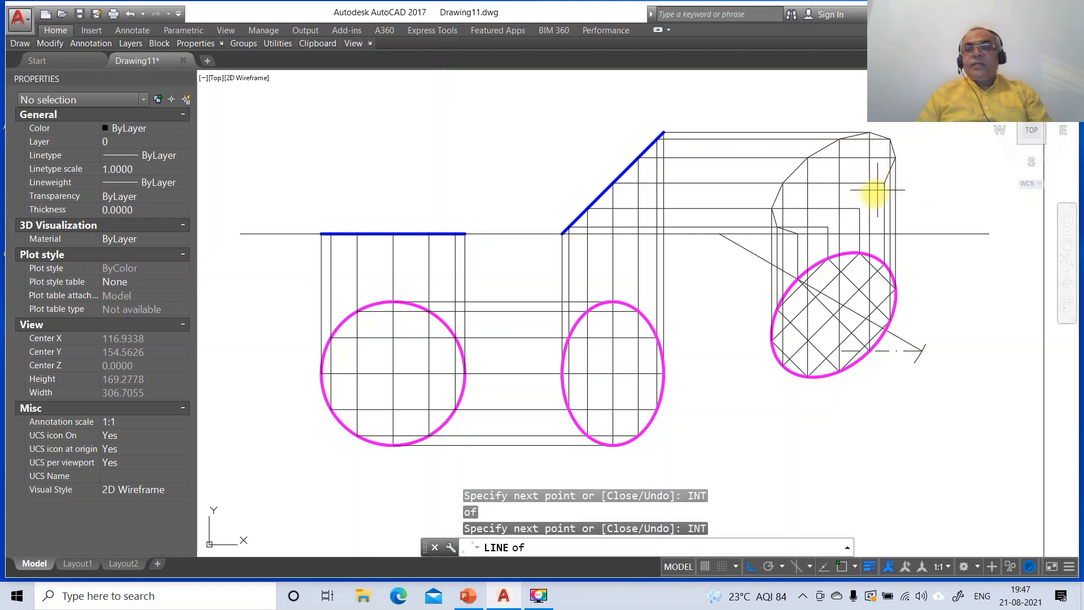
click(861, 209)
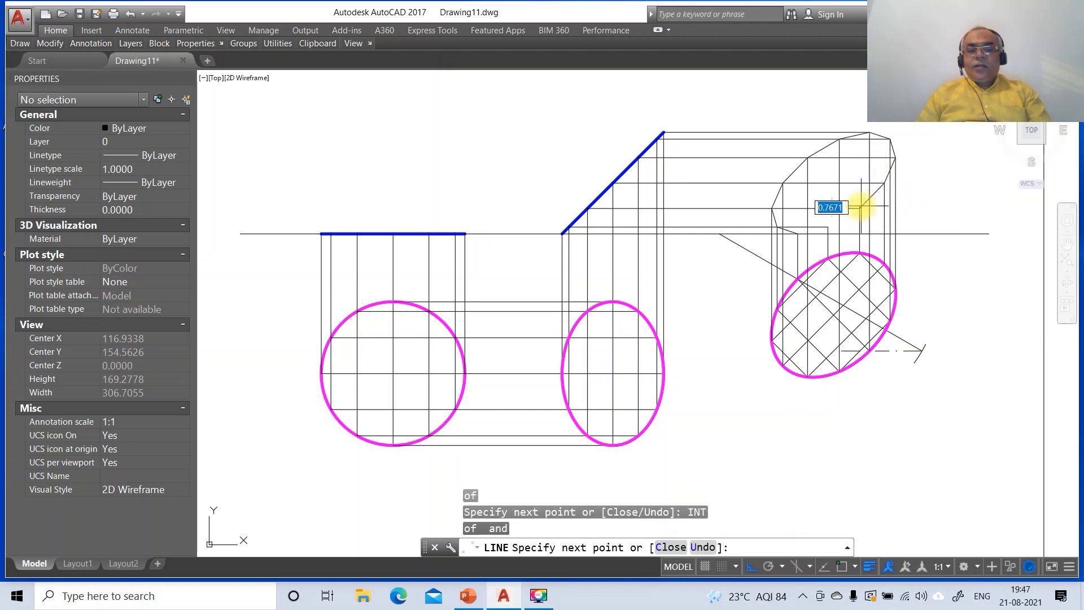
key(Return)
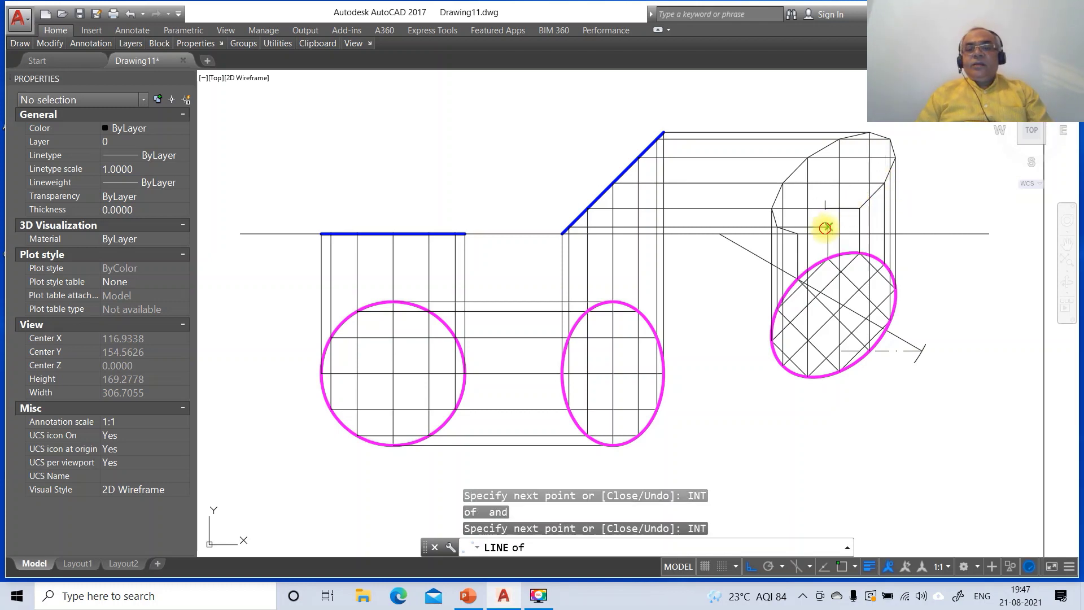
click(825, 228)
text(C)
key(Return)
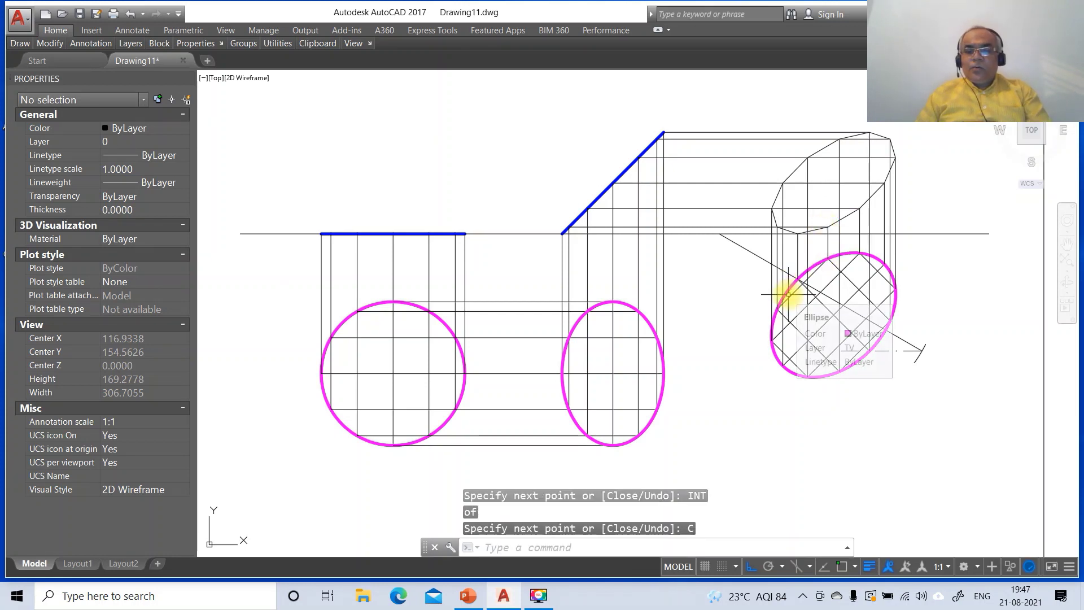
Step: Convert a segment of the final front view's outline to a polyline and join all the outline segments to it
text(PE)
key(Return)
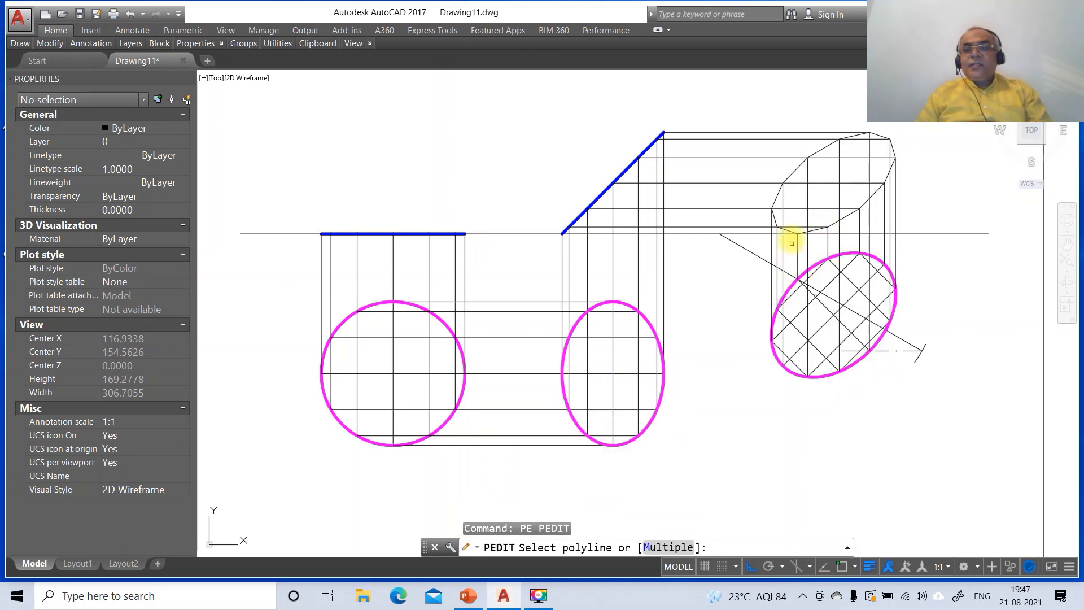
click(788, 230)
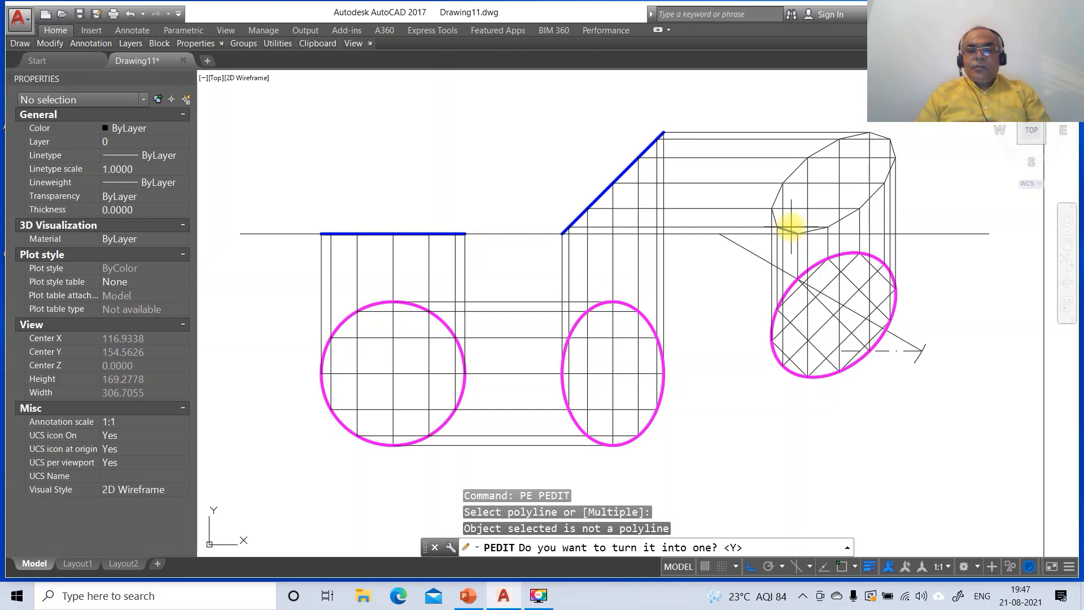
key(Return)
text(J)
key(Return)
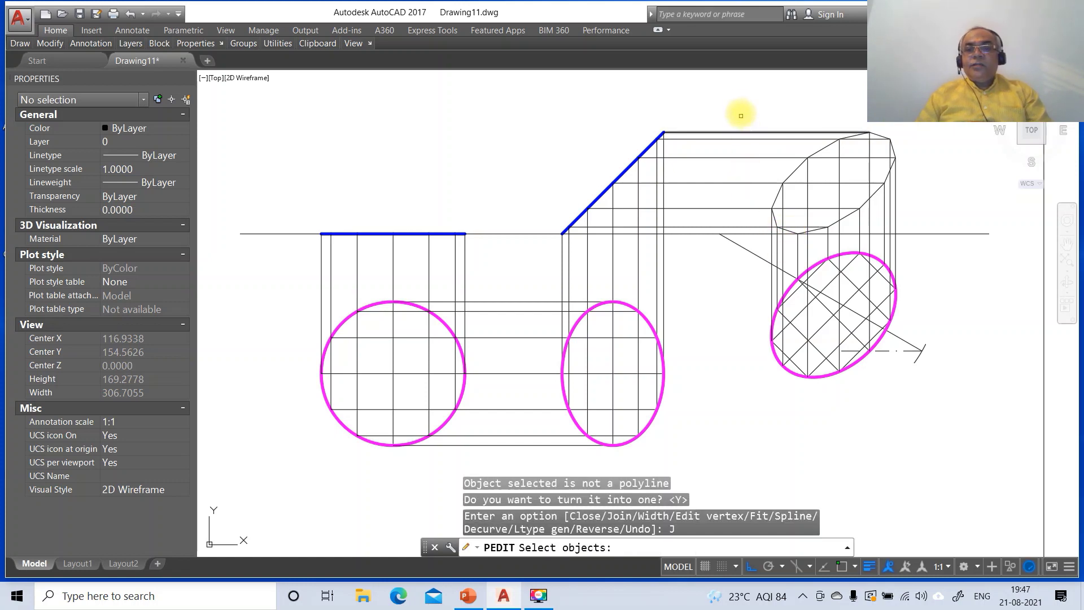
click(740, 101)
click(937, 237)
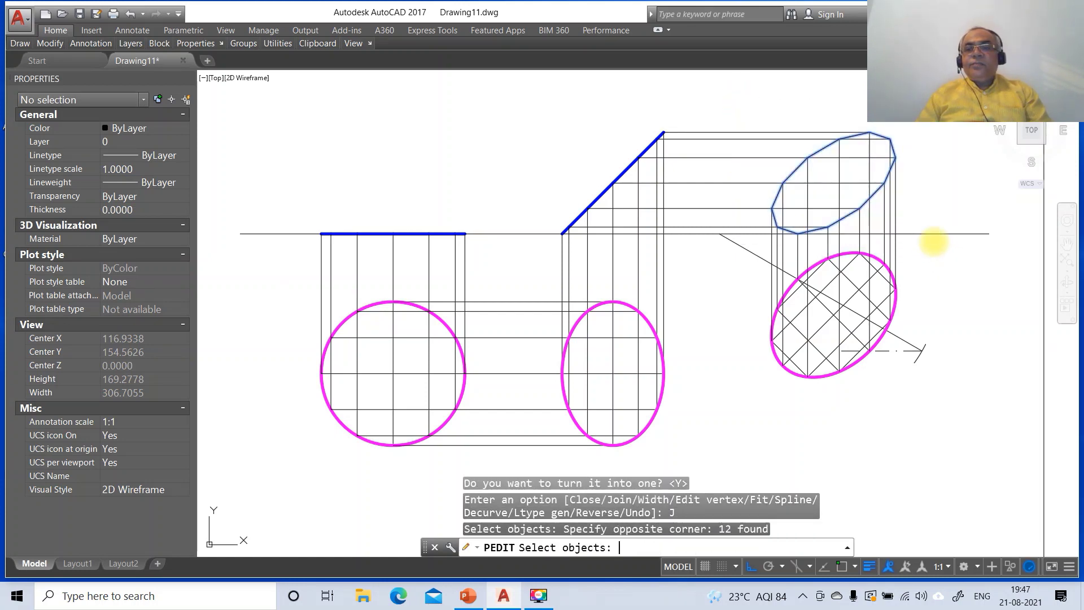
key(Return)
key(Return)
Step: Smooth the joined outline polyline into a curve with the Fit option of polyline editing
key(Return)
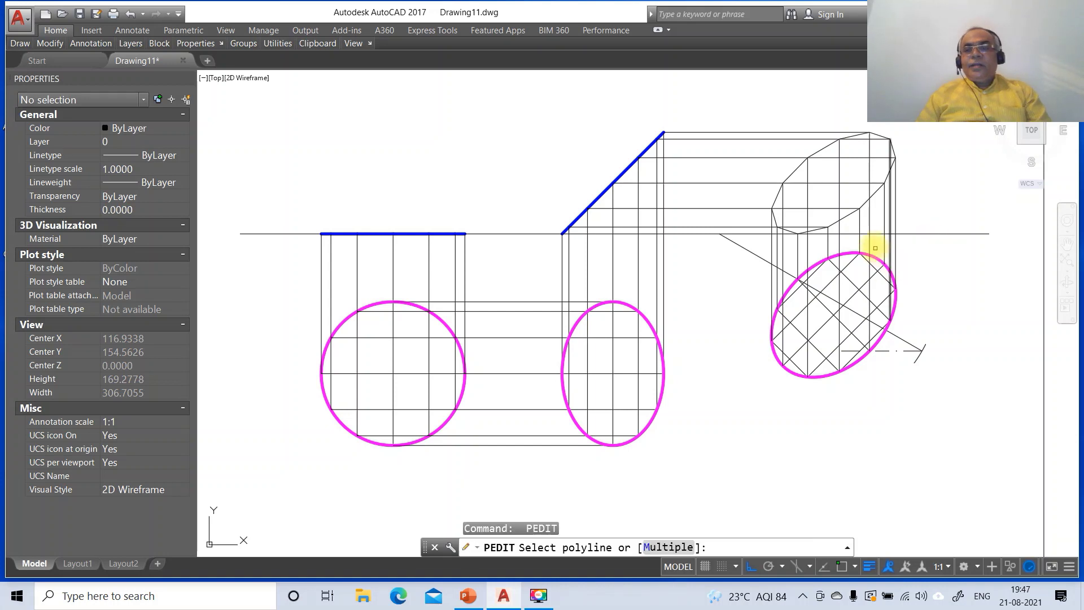
click(848, 214)
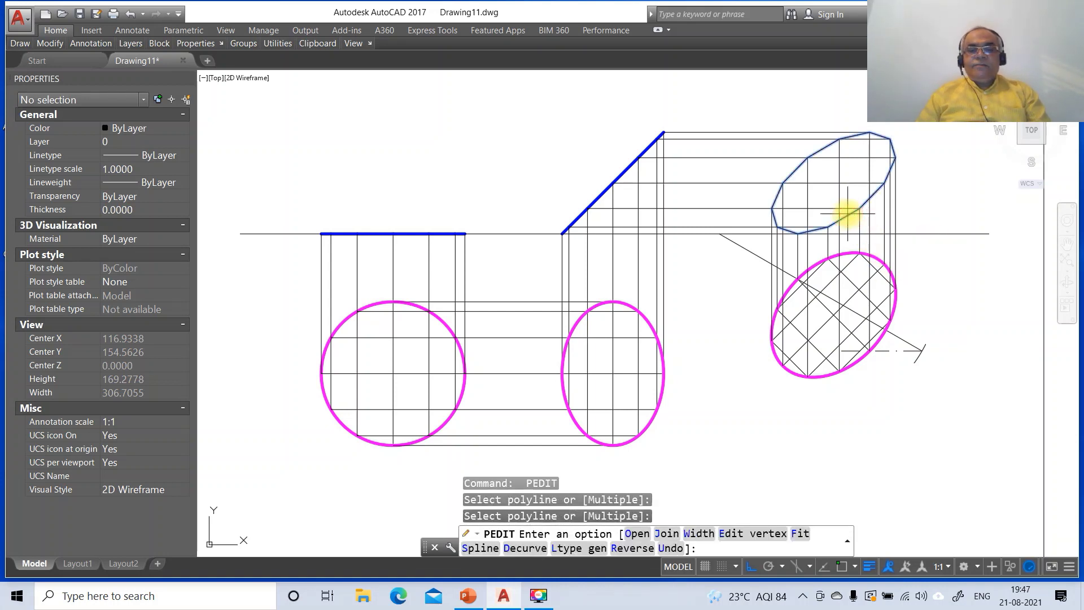
text(F)
key(Return)
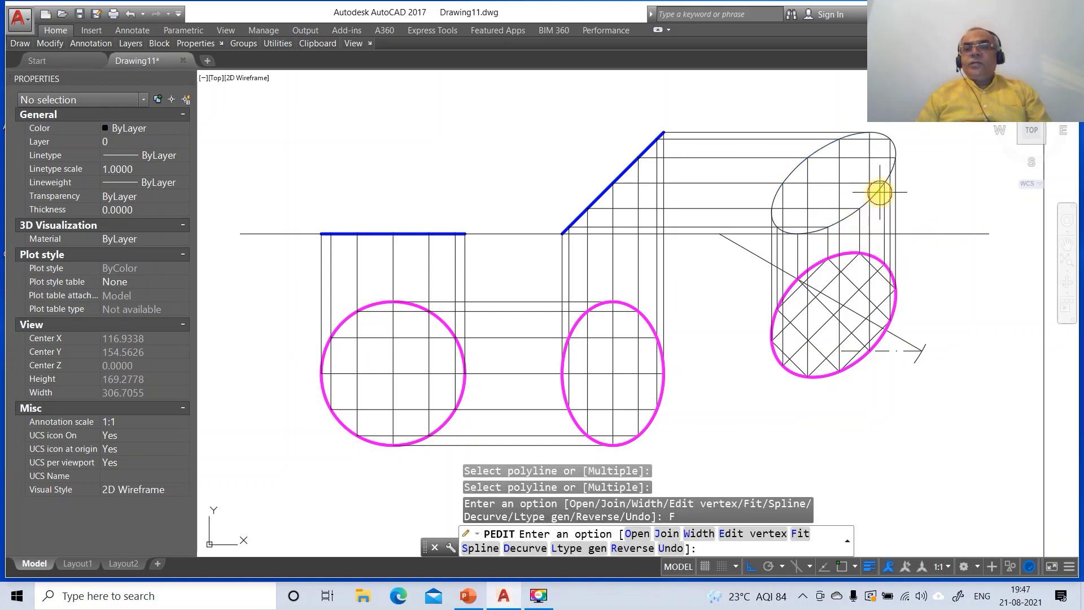
key(Escape)
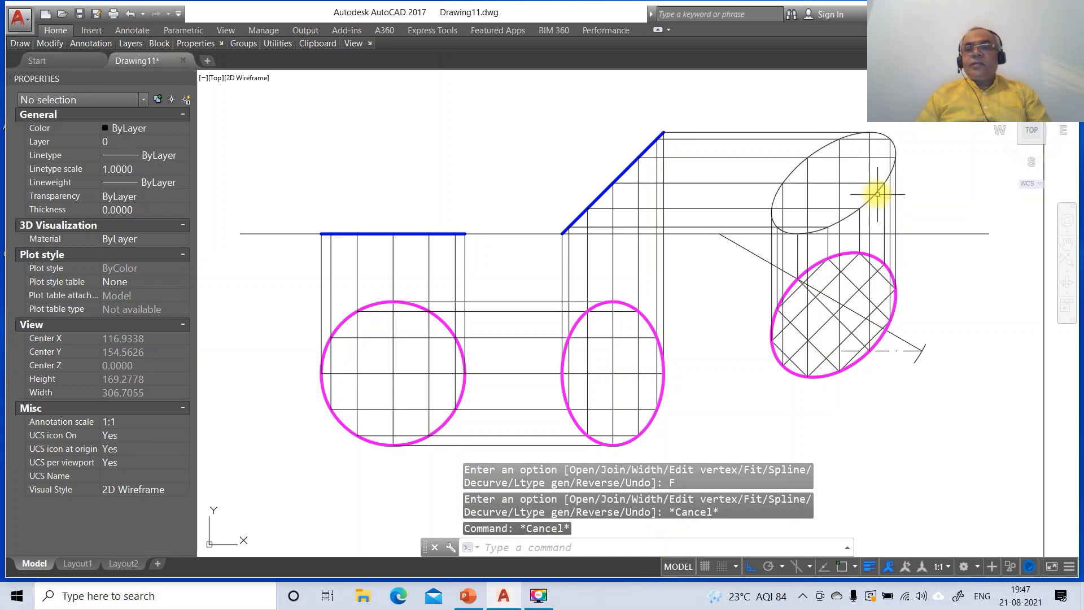
Step: Assign the smoothed final front view curve to the layer of the thick blue front view lines
click(877, 194)
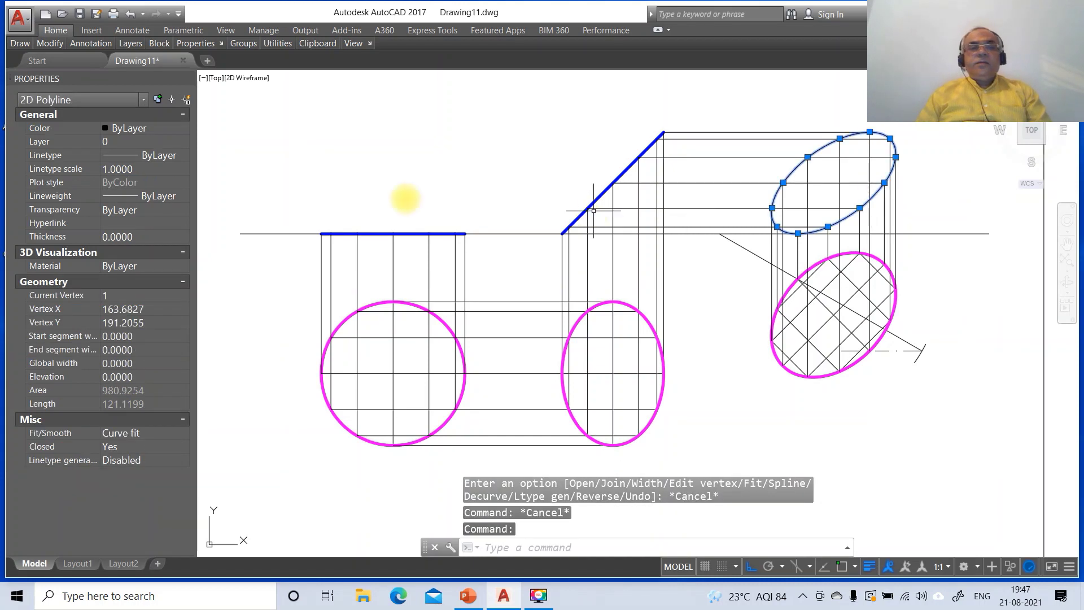
click(180, 143)
click(124, 178)
key(Escape)
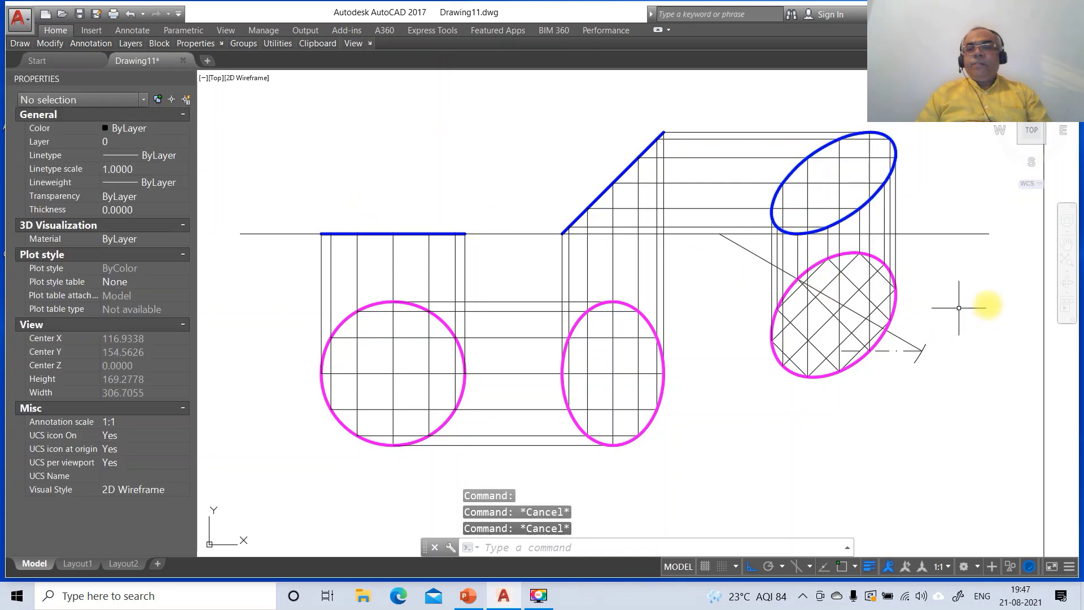
Step: Break off the excess reference line beyond the final views on the right and beyond the first views on the left
text(br)
key(Return)
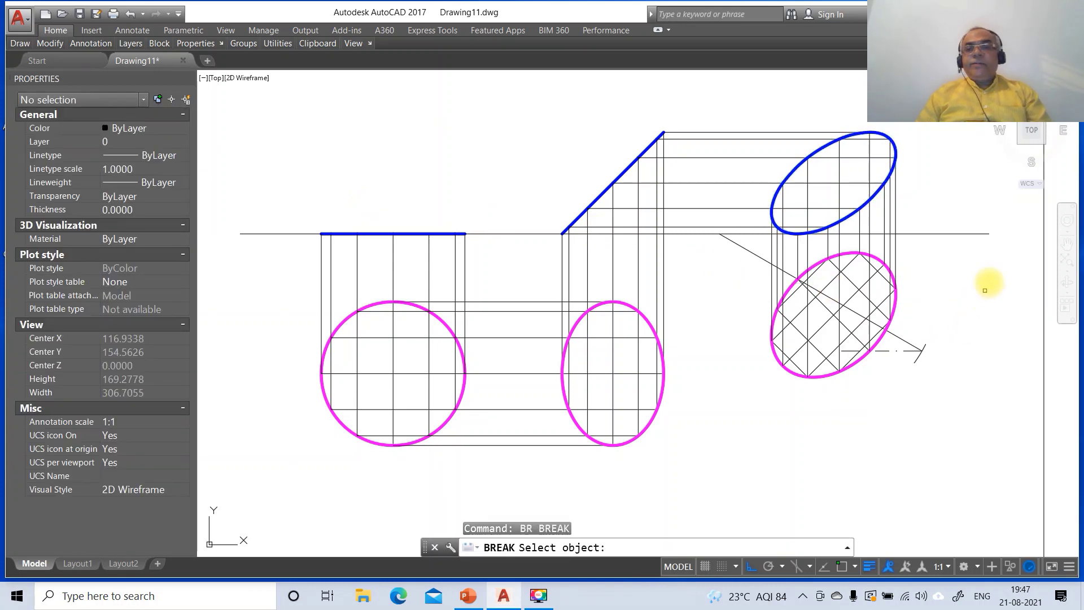
click(920, 234)
click(999, 248)
key(Return)
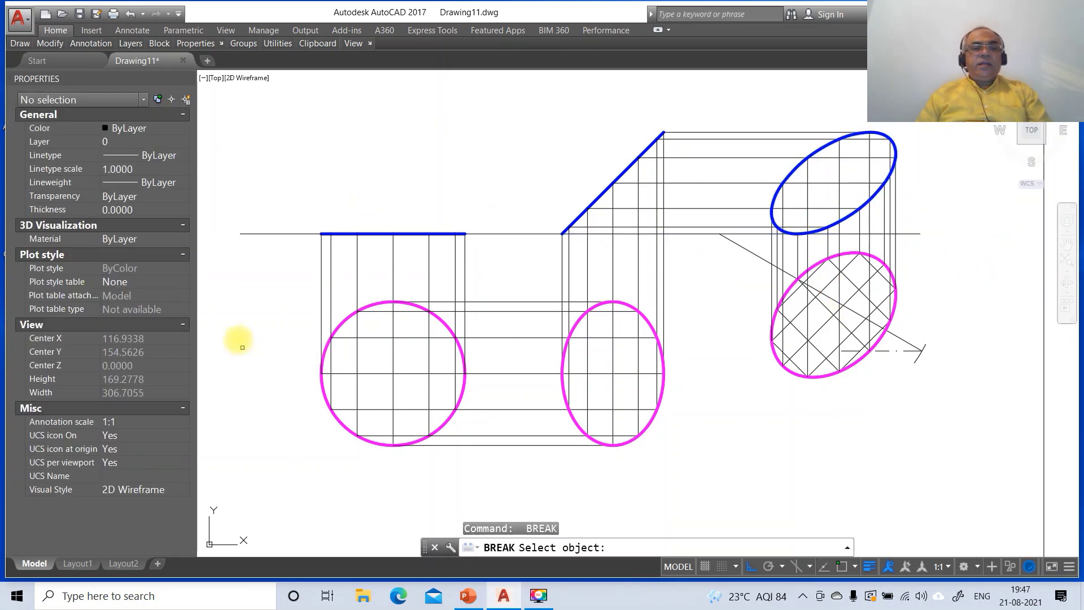
click(264, 232)
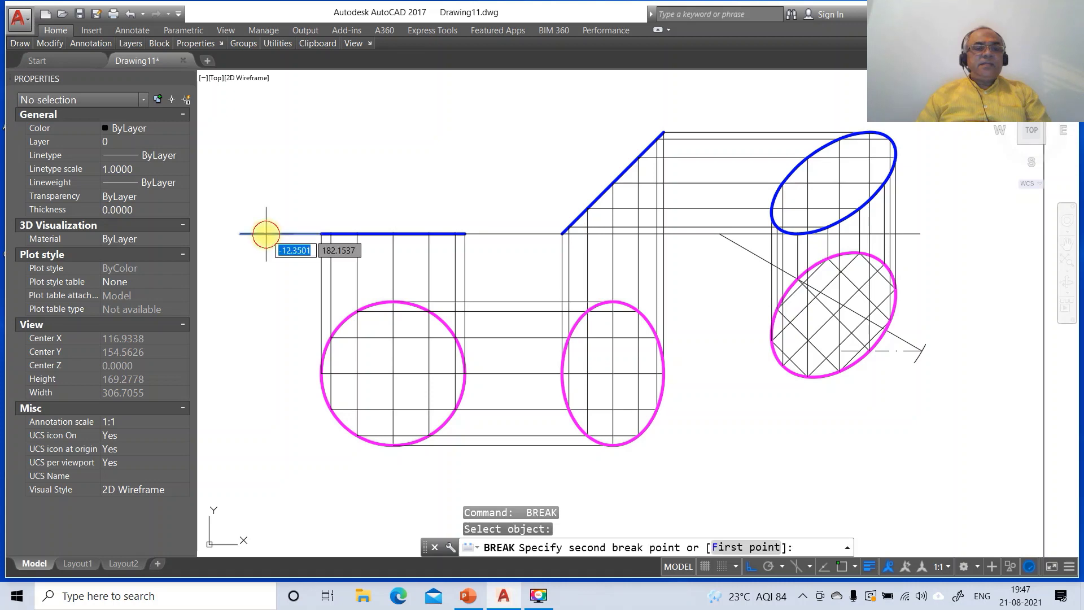
click(220, 249)
Step: Set the linear dimension precision of the Standard dimension style to 0
text(DDIM)
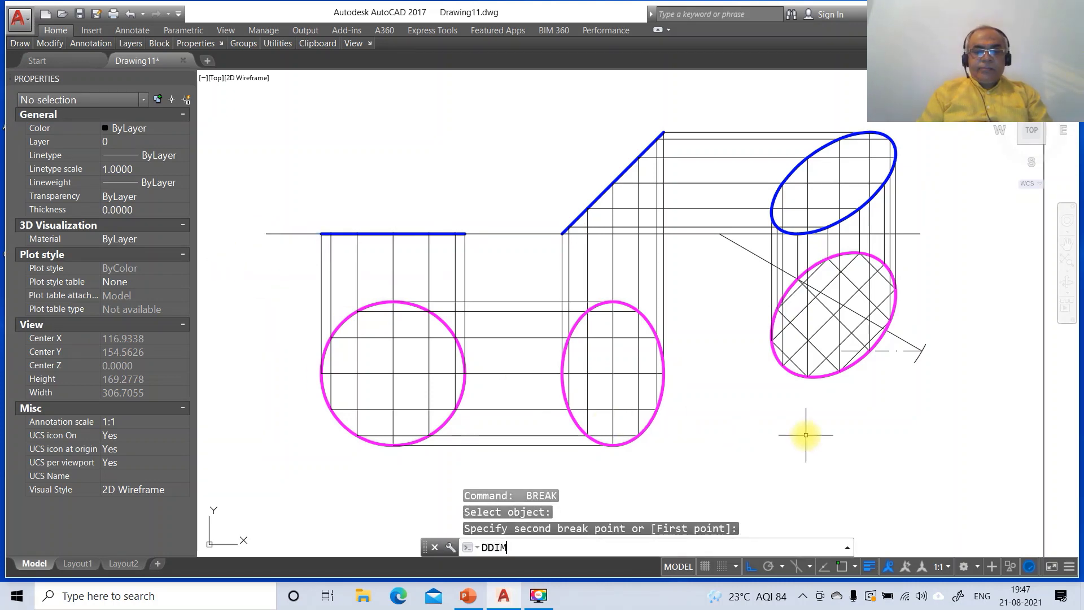
key(Return)
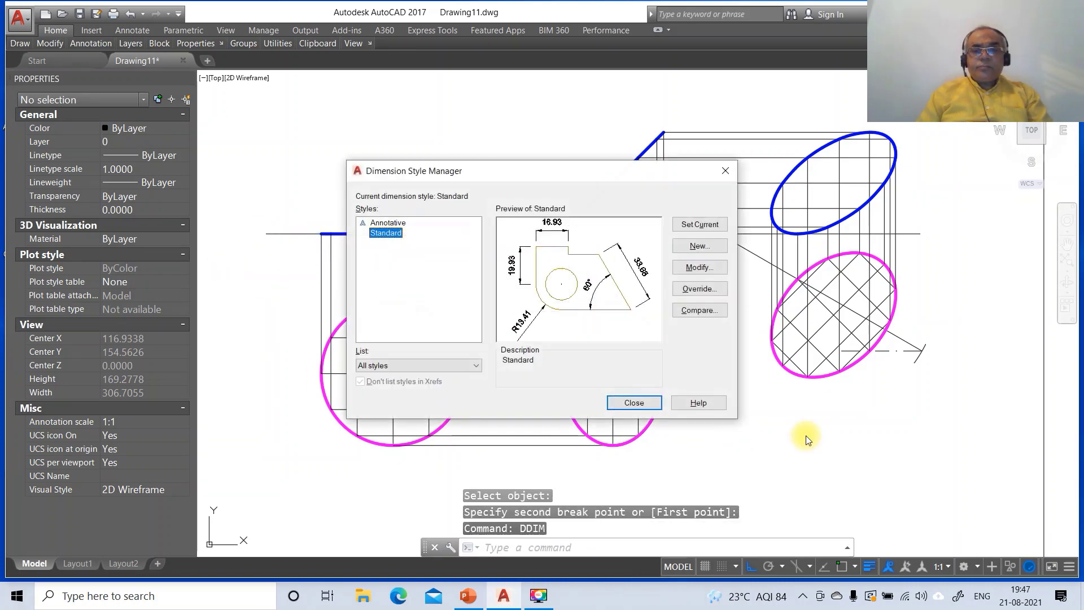
click(700, 267)
click(513, 146)
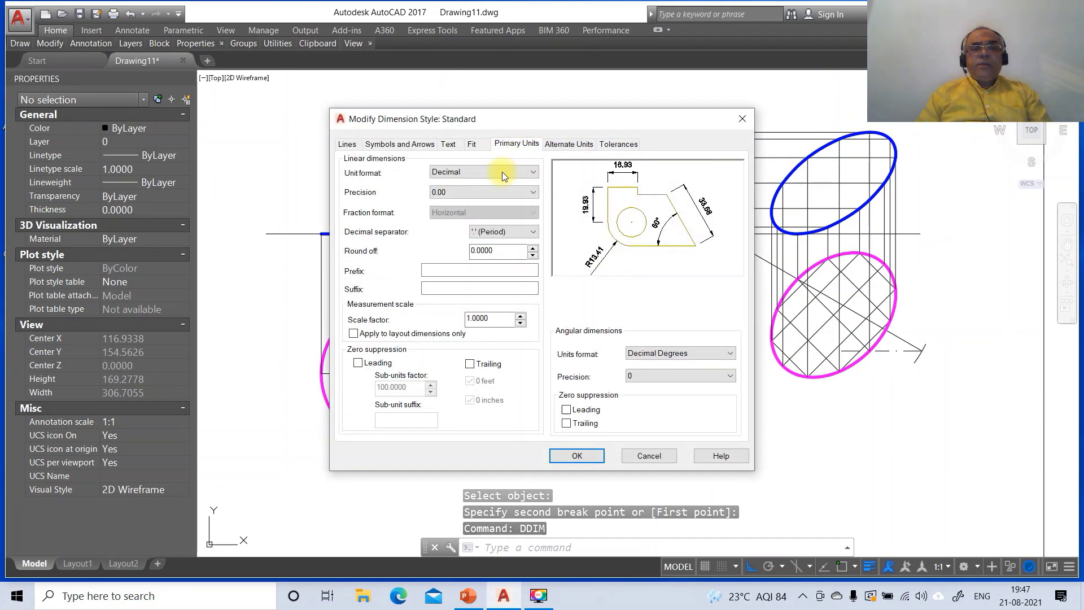
click(484, 193)
click(475, 204)
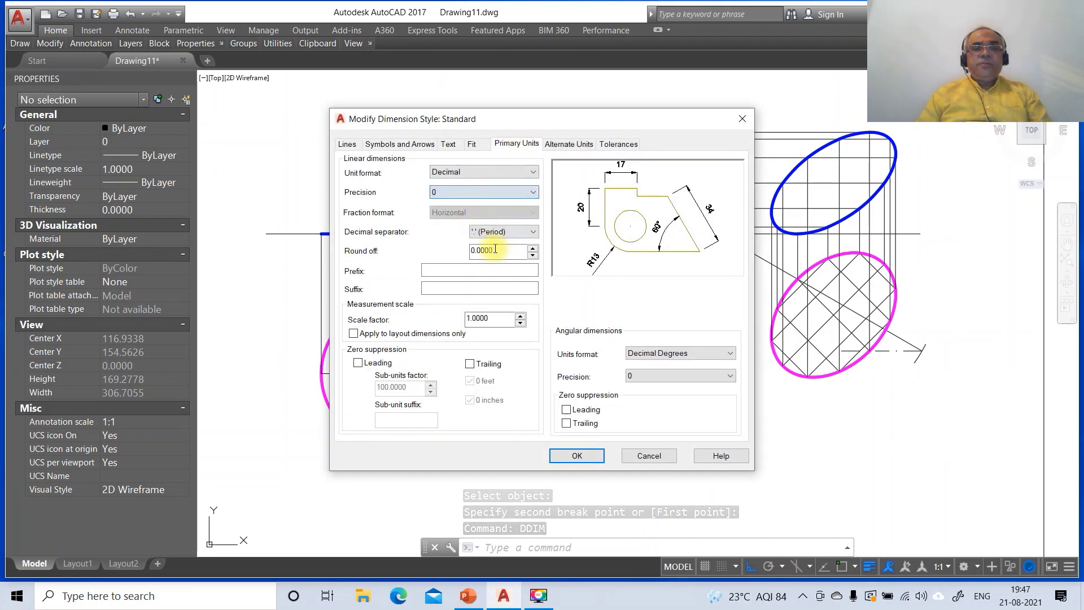
click(570, 456)
click(634, 403)
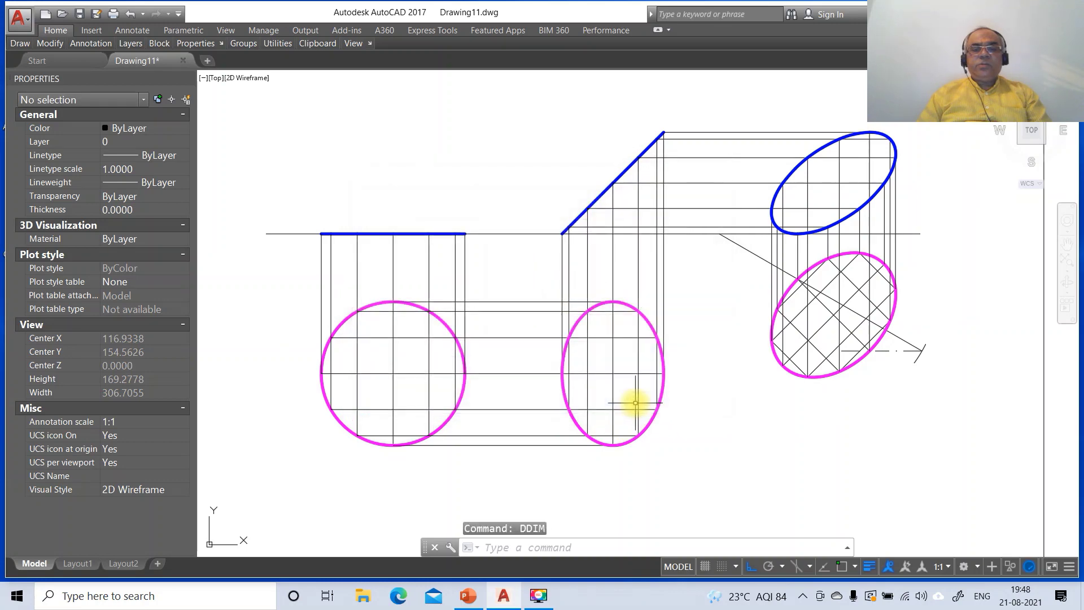
Step: Dimension the first top view circle's vertical diameter between its top and bottom points, override the text with %%C50, and place it beside the circle
text(DIM)
key(Return)
text(IN)
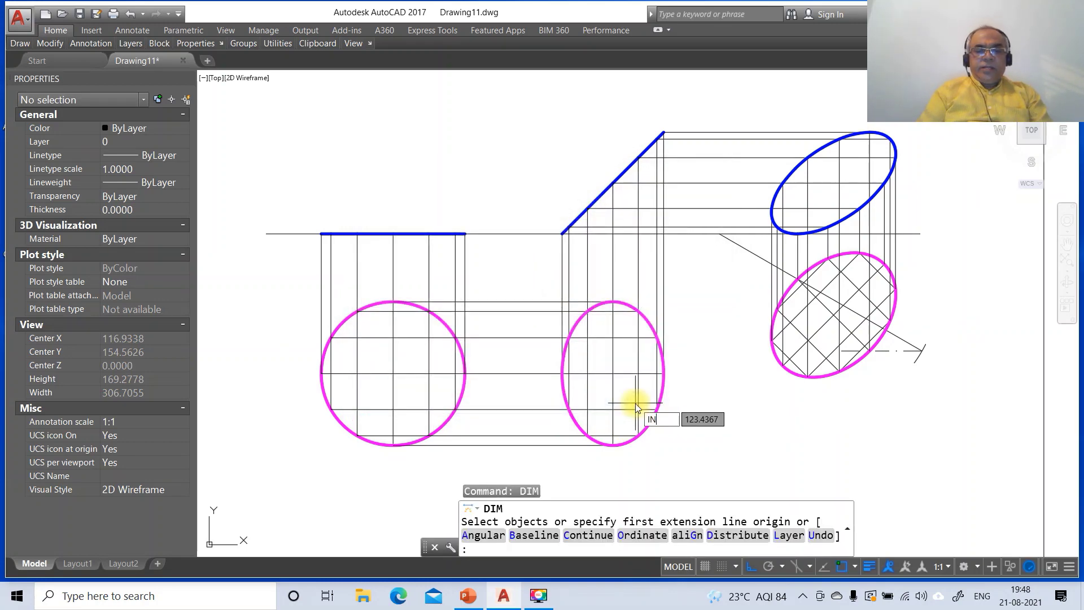
text(T)
key(Return)
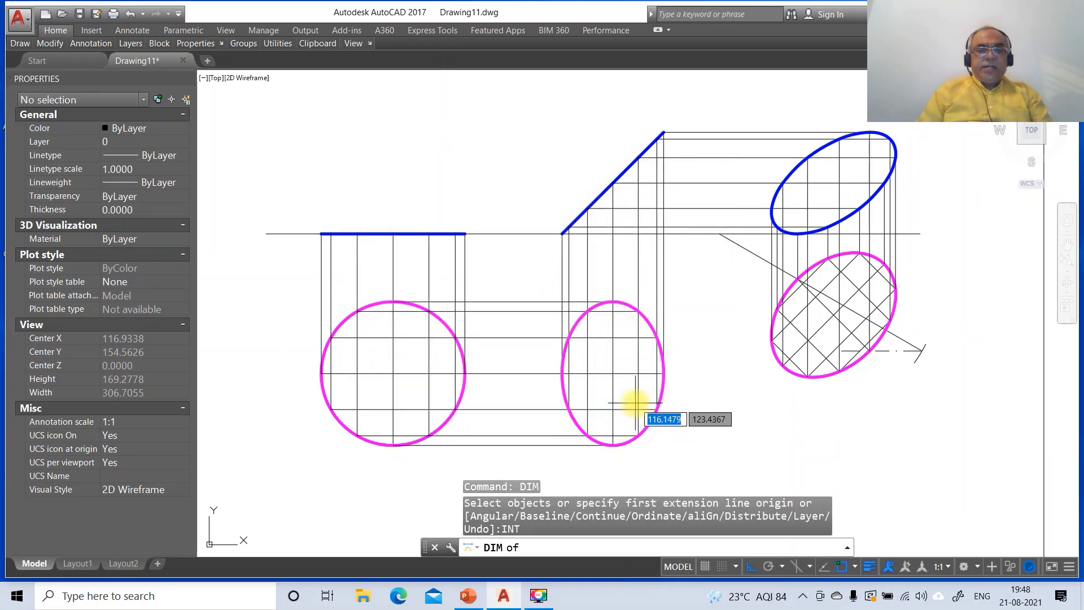
click(393, 301)
text(INT)
key(Return)
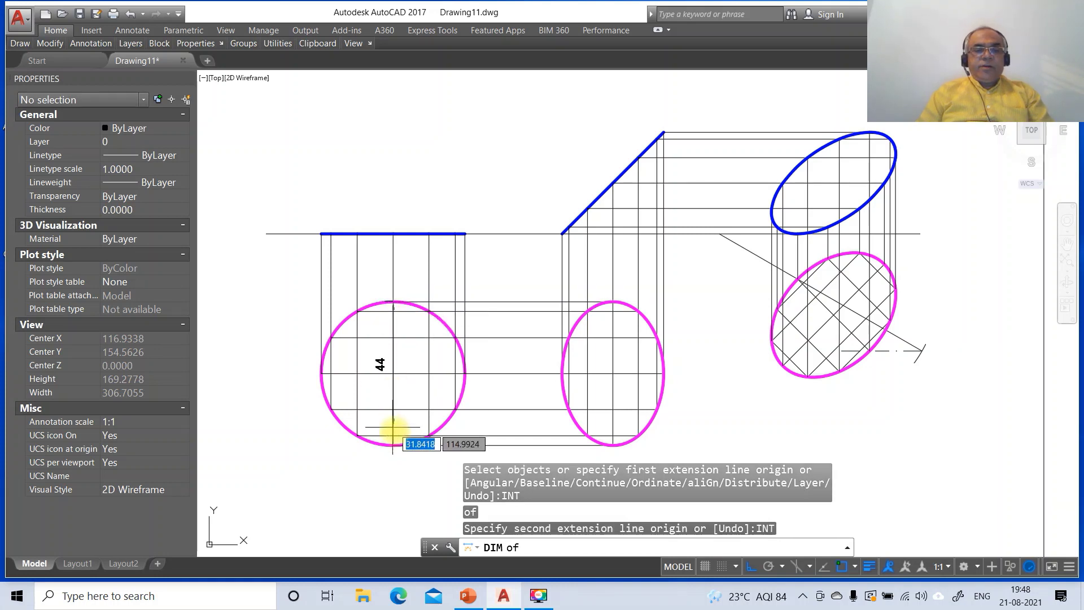
click(393, 445)
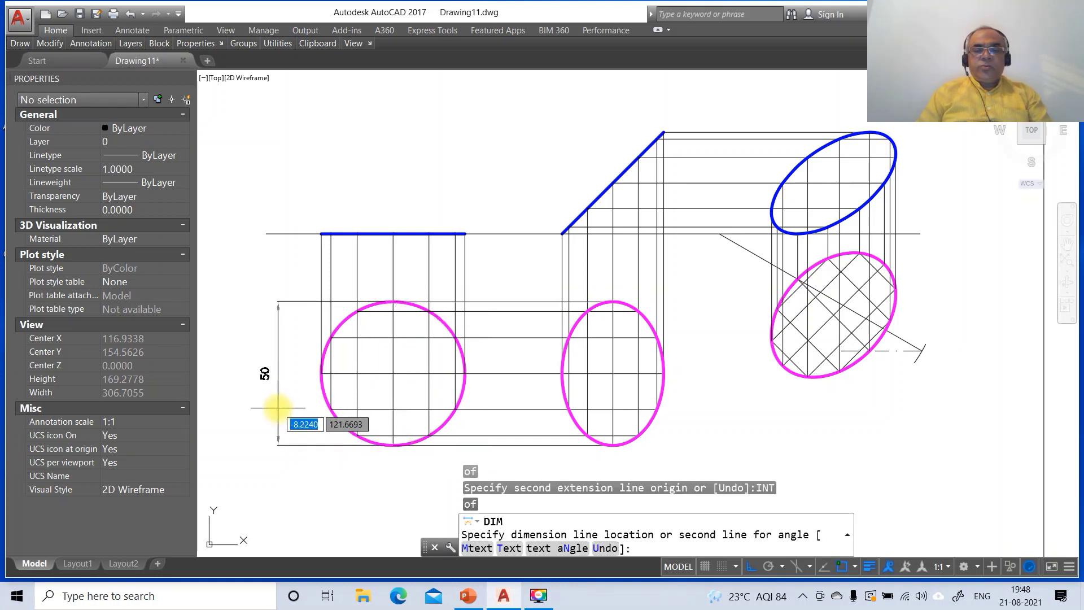
text(T)
key(Return)
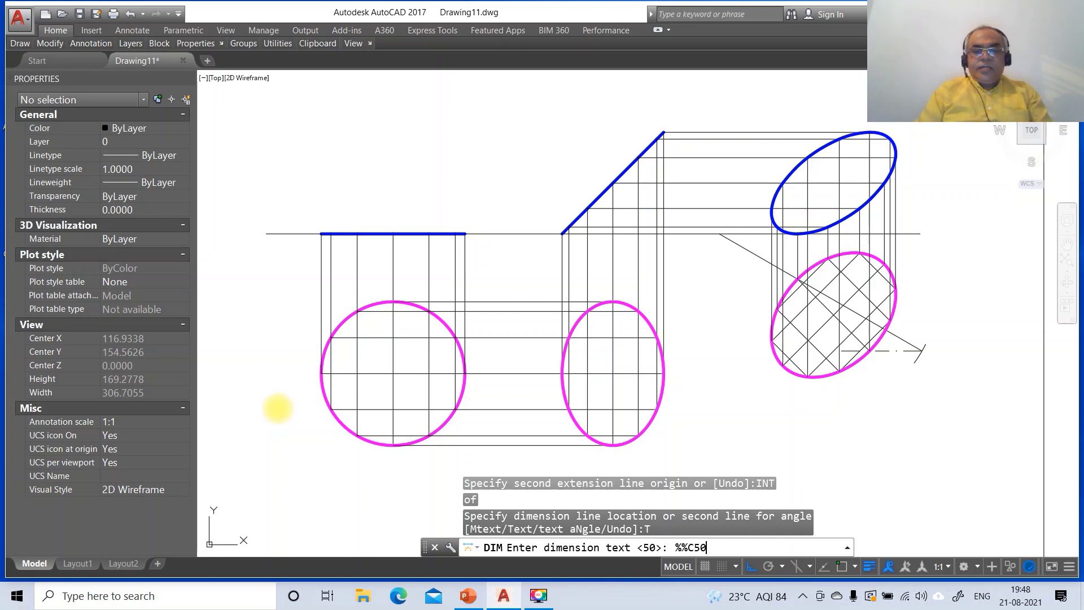
text(%%C50)
key(Return)
click(291, 398)
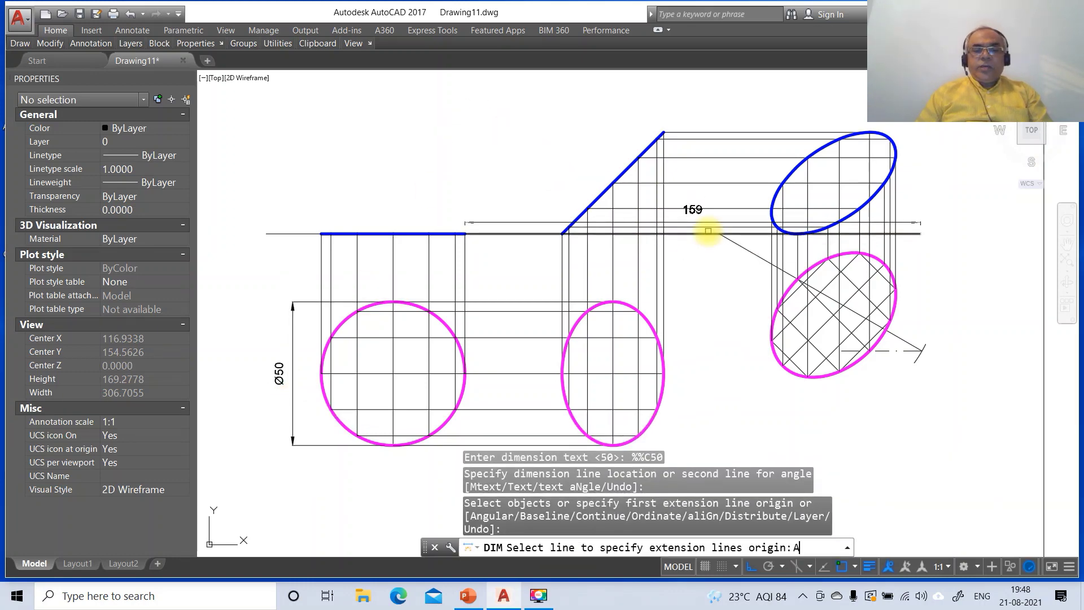
Step: Add an angular dimension between the inclined thick blue line of the second front view and the reference line
key(Return)
key(Escape)
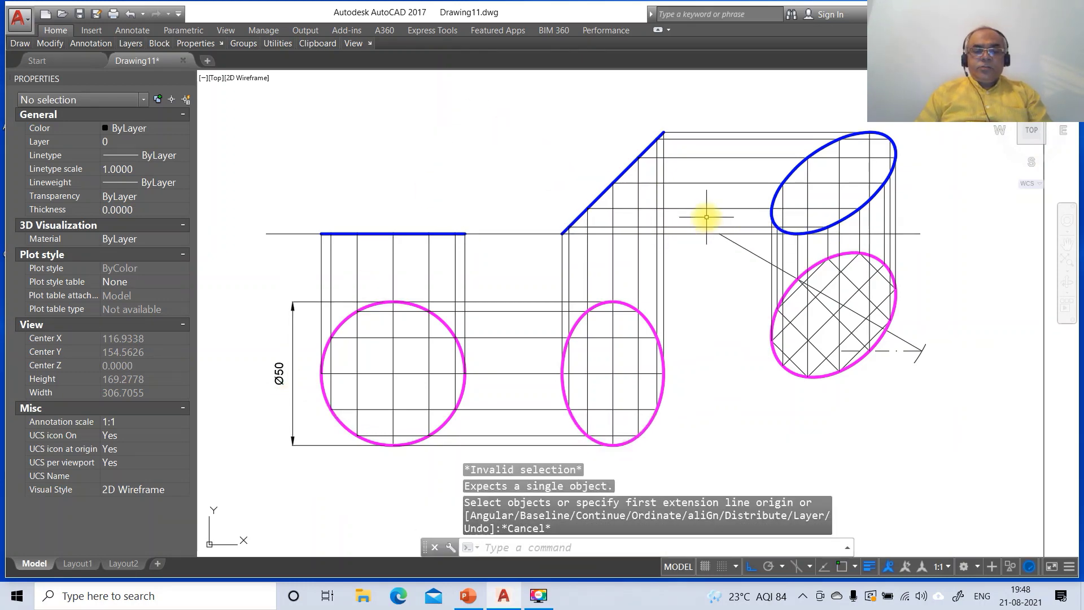
text(DIM)
key(Return)
text(A)
key(Return)
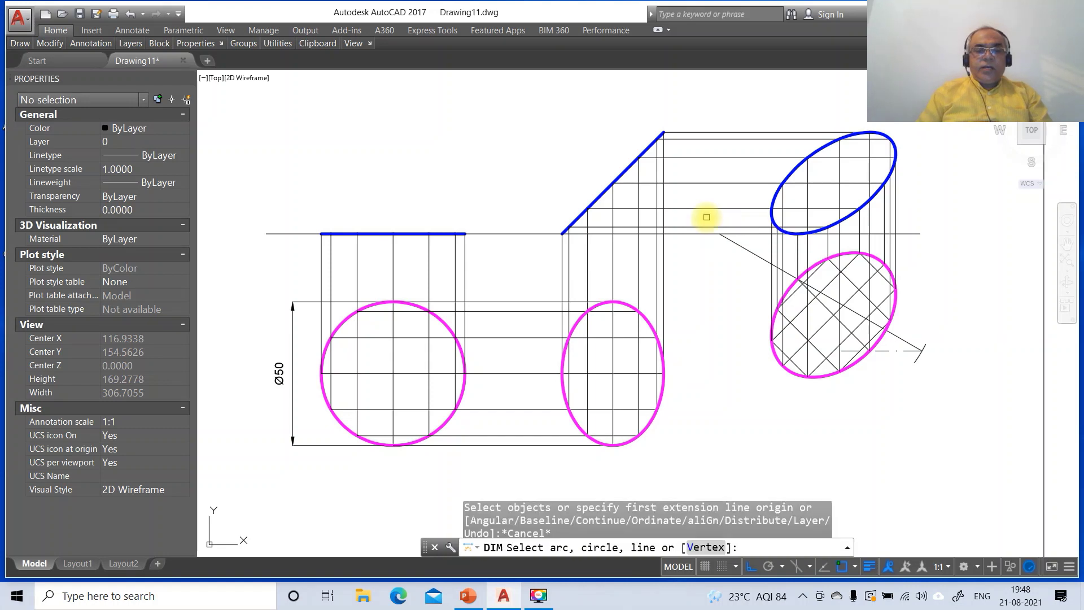
click(621, 180)
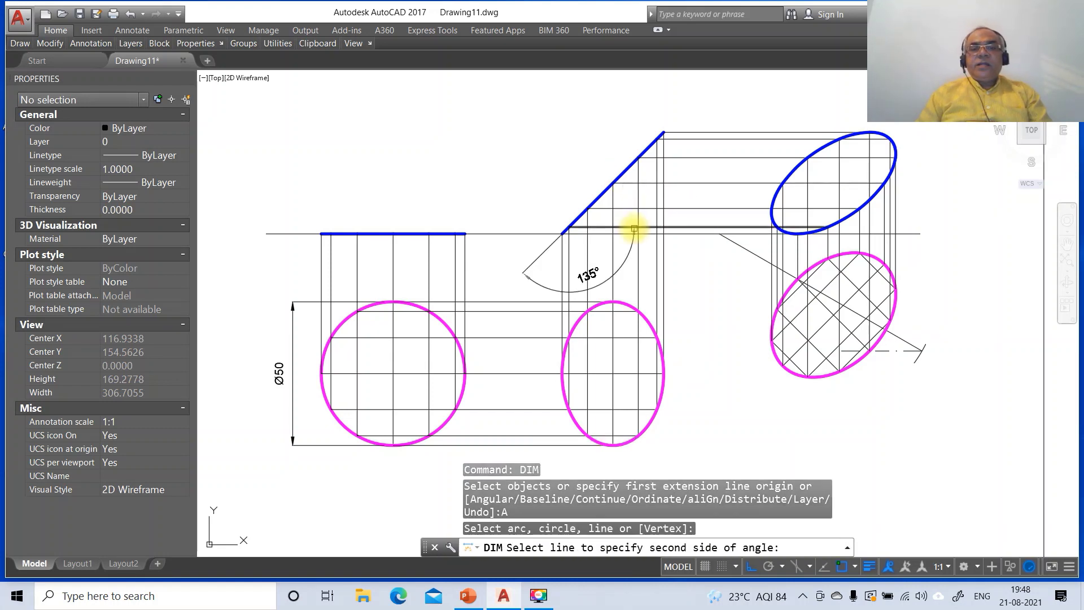
click(629, 233)
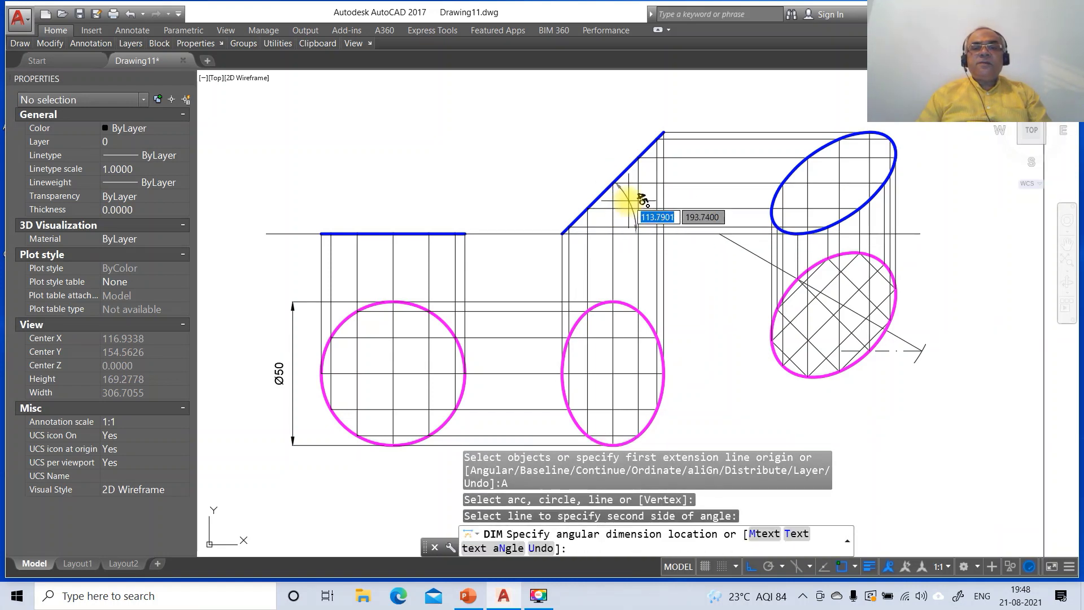
click(626, 208)
Step: Add an angular dimension between the long slanted line through the final top view and the reference line
text(A)
key(Return)
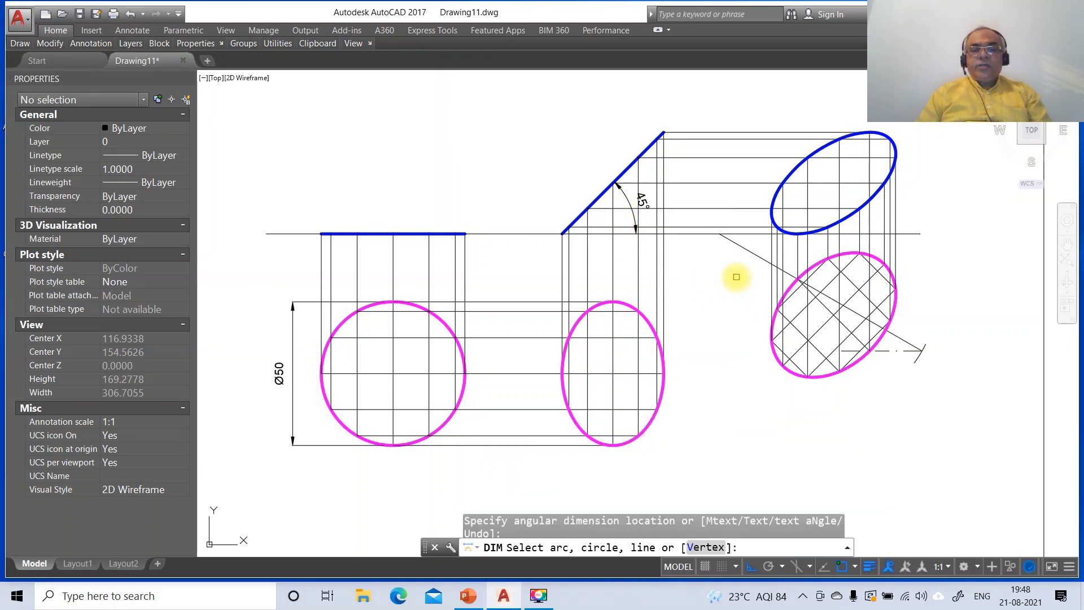
click(744, 248)
click(748, 233)
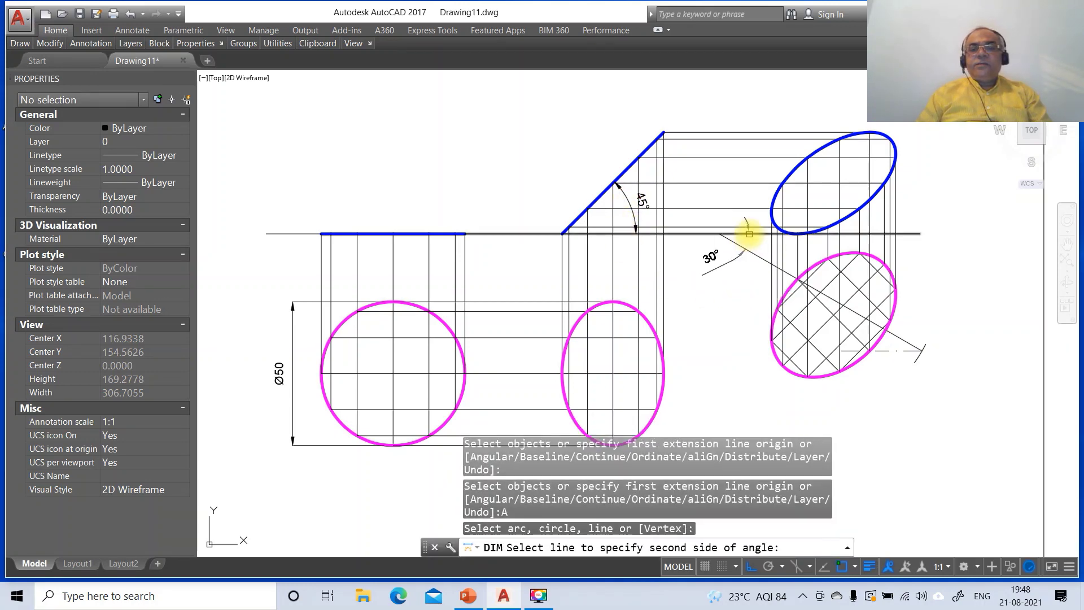
key(Escape)
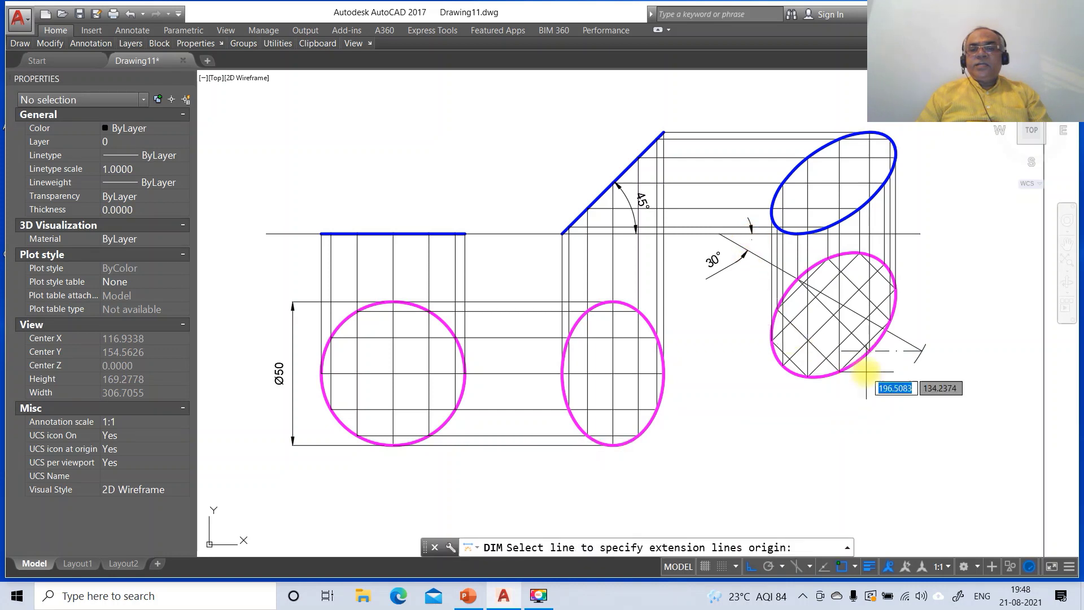
Step: Add an angular dimension with blank text between the diagonal axis of the final top view and the reference line
text(A)
key(Return)
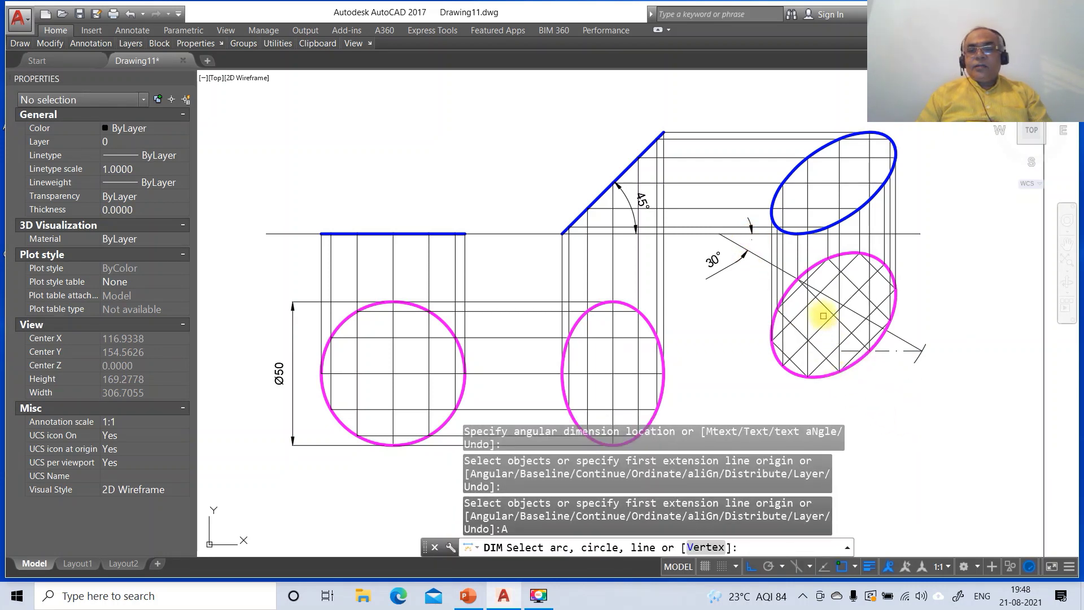
click(822, 305)
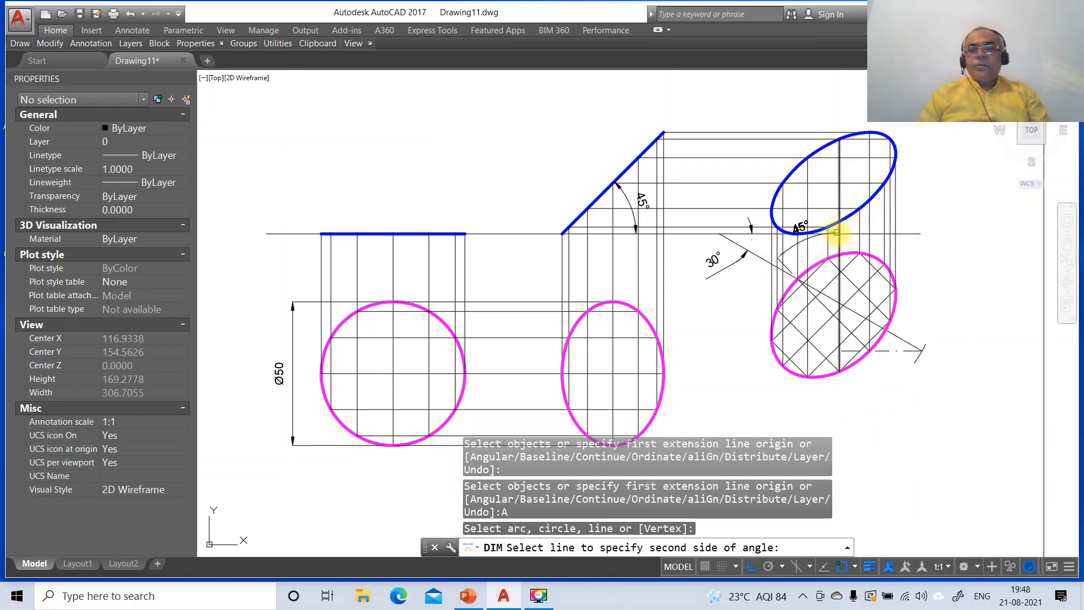
click(834, 231)
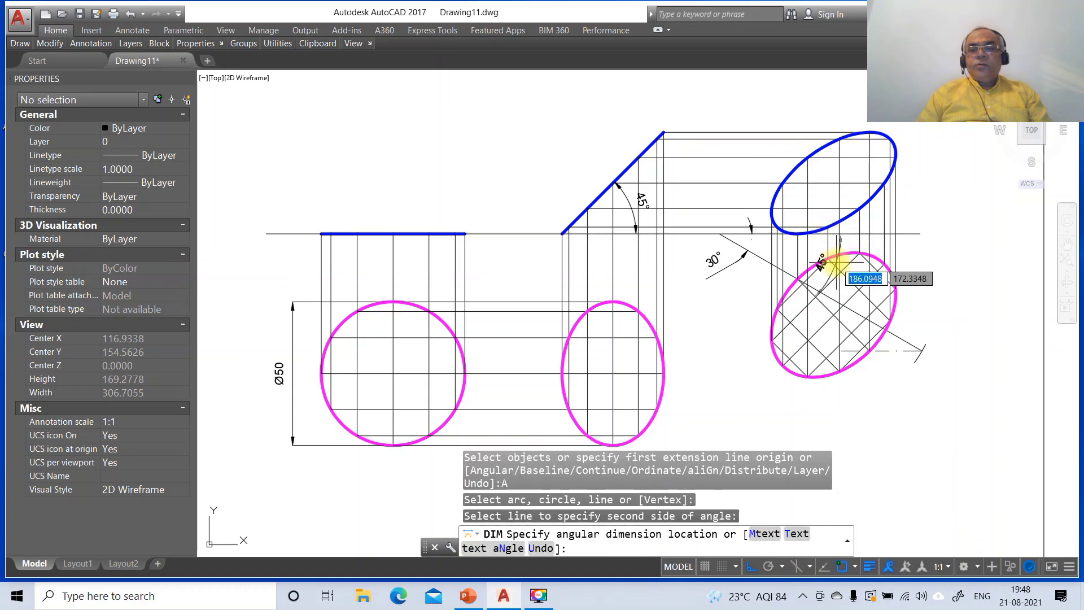
text(T)
key(Return)
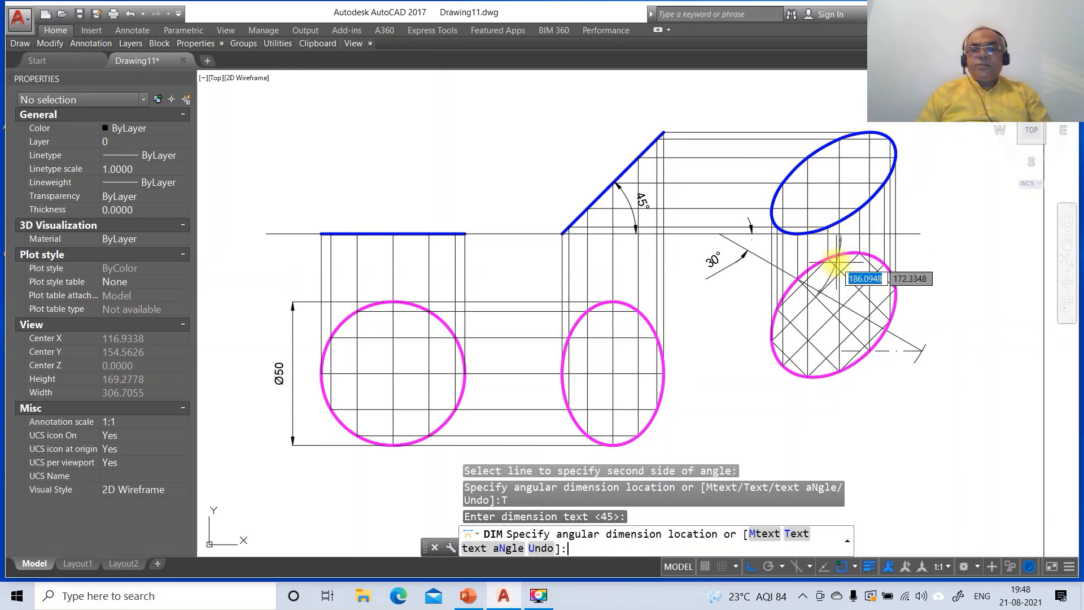
click(788, 253)
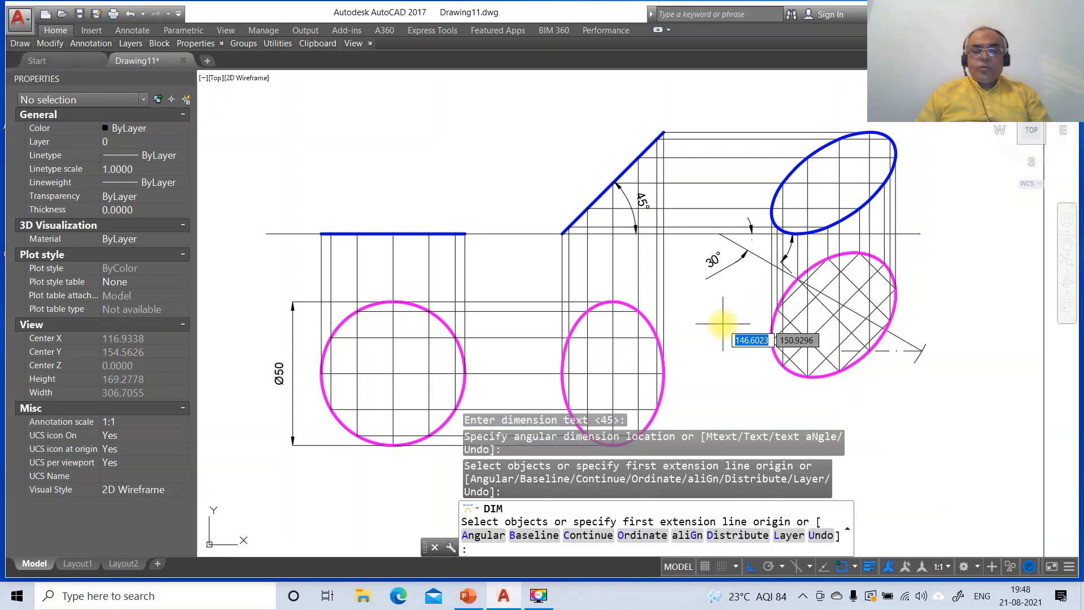
Step: Use DIMTEDIT to move the 45° dimension nearer its vertex and the 30° dimension between the slanted line and the reference line
key(Escape)
key(Escape)
text(DIMT)
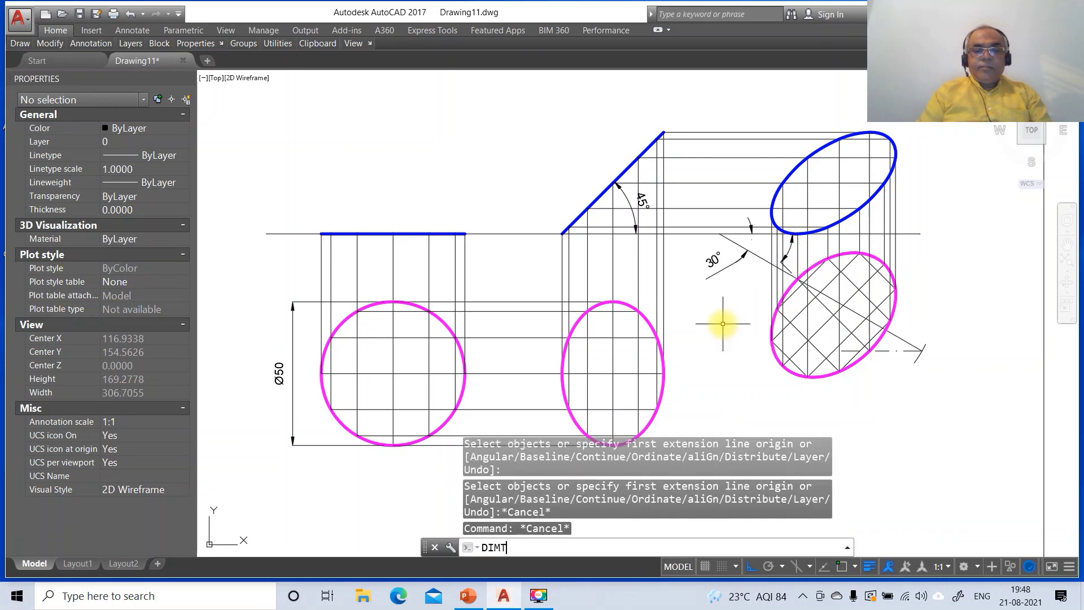
text(ED)
key(Return)
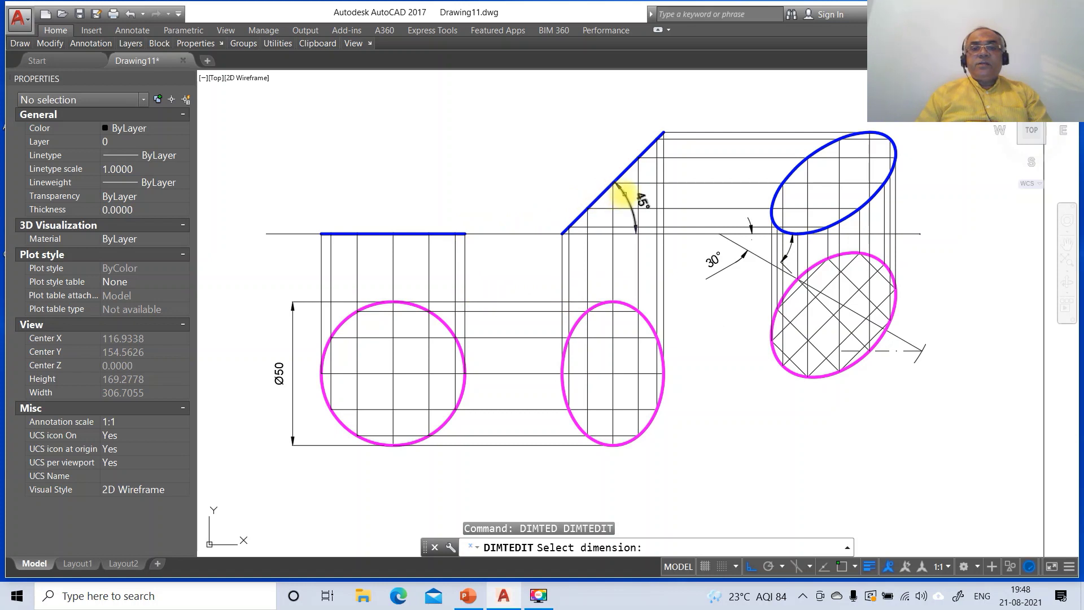
click(624, 194)
click(594, 218)
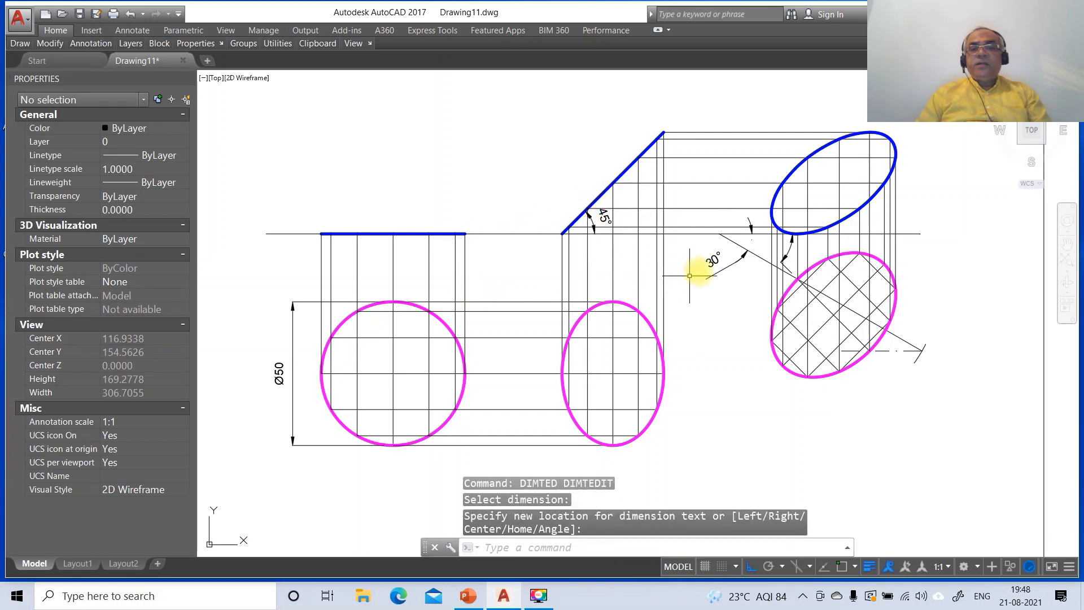
key(Return)
click(711, 260)
click(759, 246)
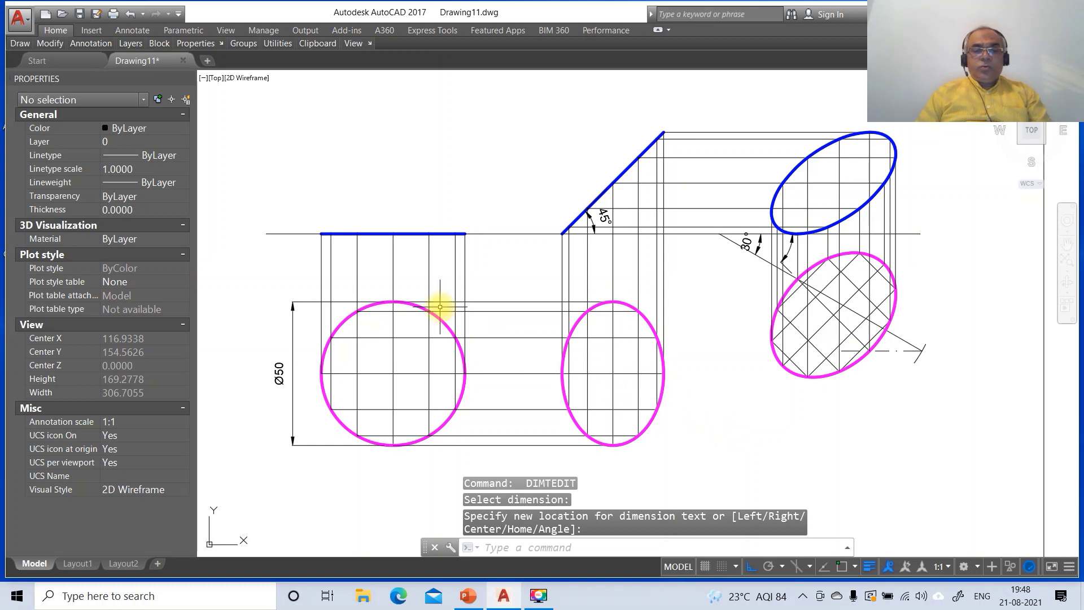
Step: Add single-line text of height 3: X, VP, HP and Y along the reference line, and a, d, g, k, a', d', (k'), g' on the first views
text(DT)
key(Return)
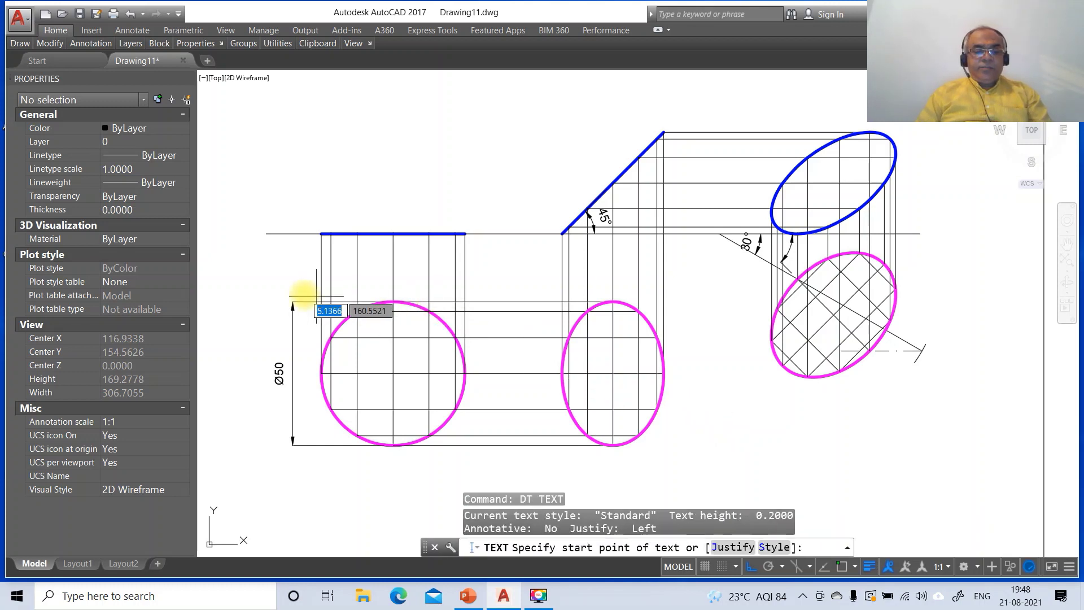
click(255, 234)
text(3)
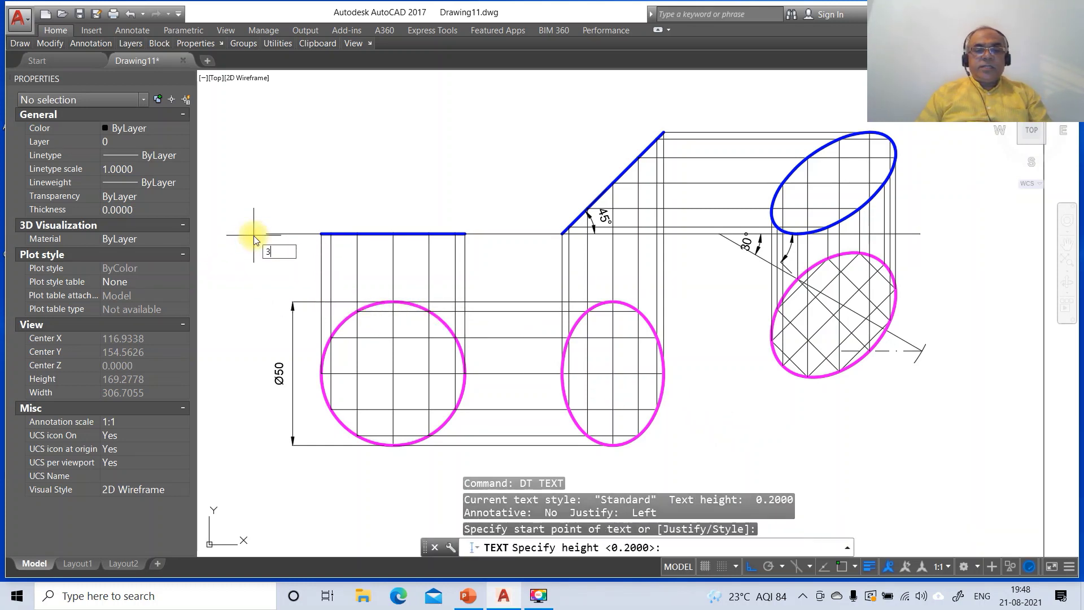
key(Return)
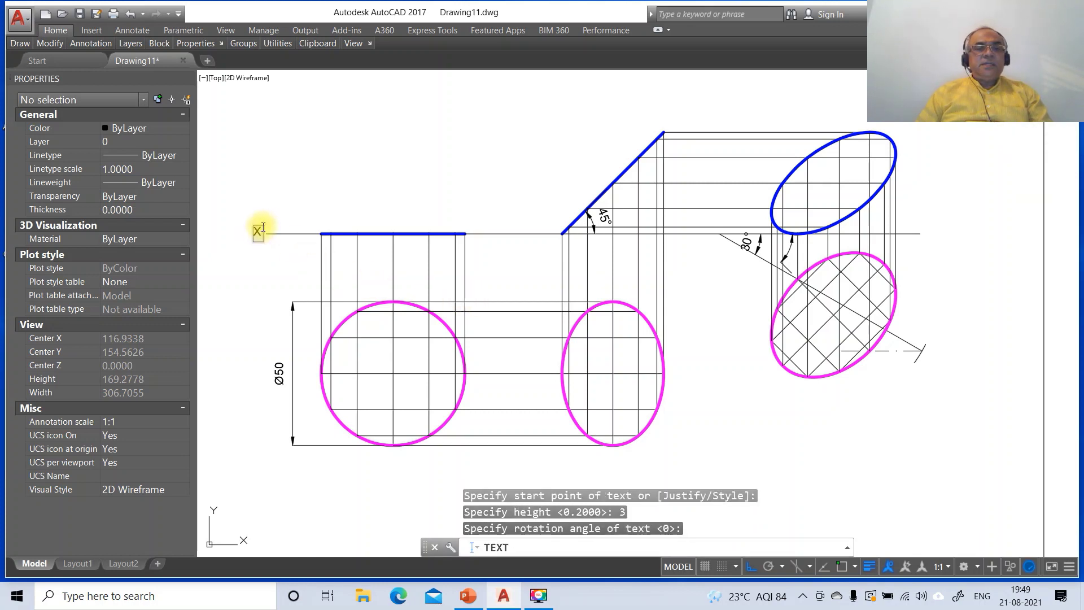
key(Return)
text(VP)
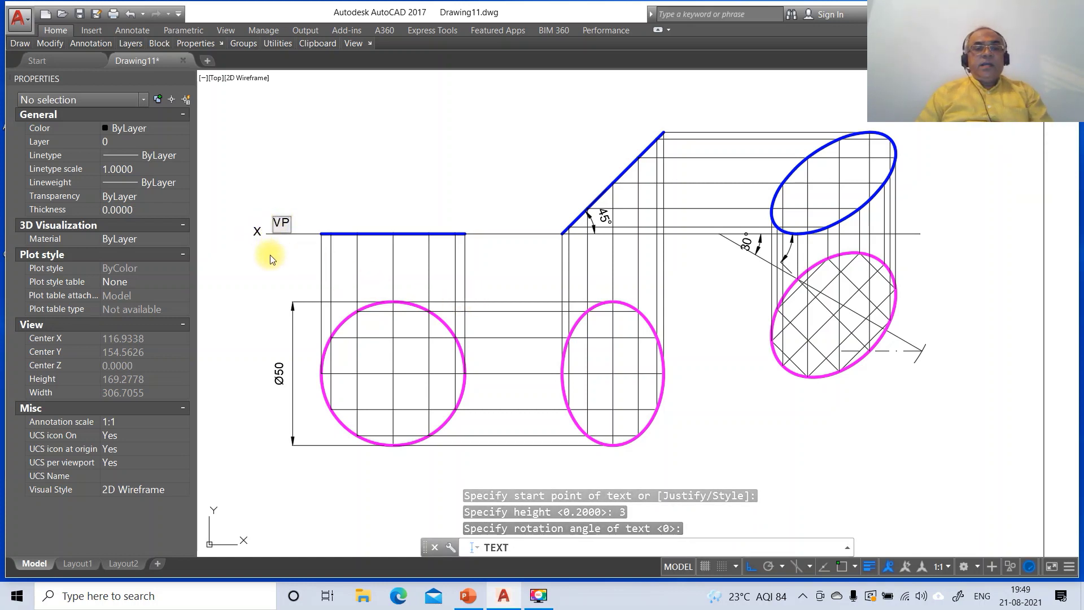
key(Return)
text(HP)
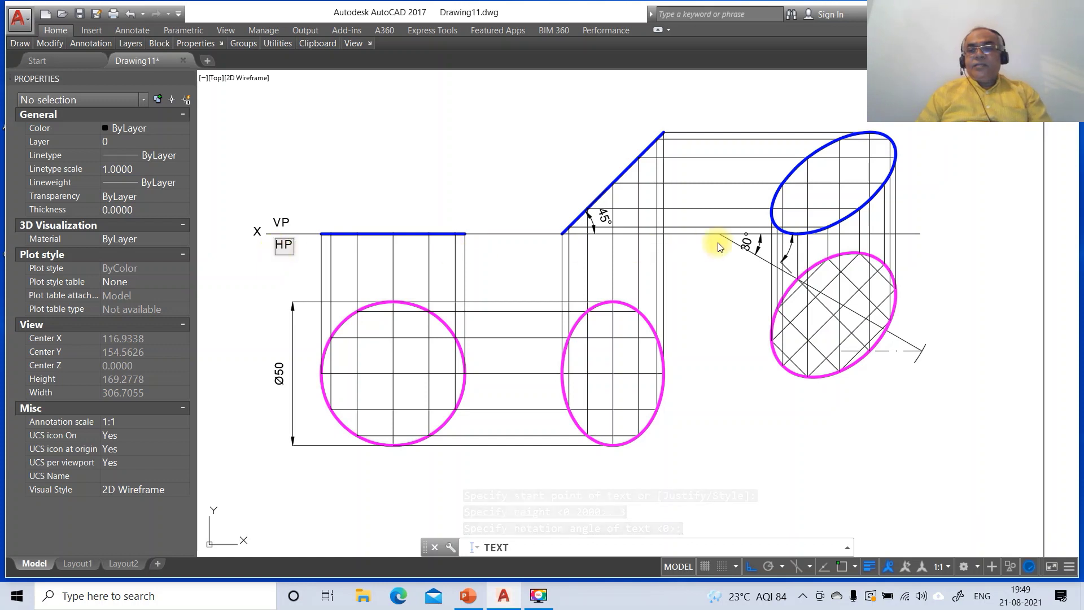
click(926, 234)
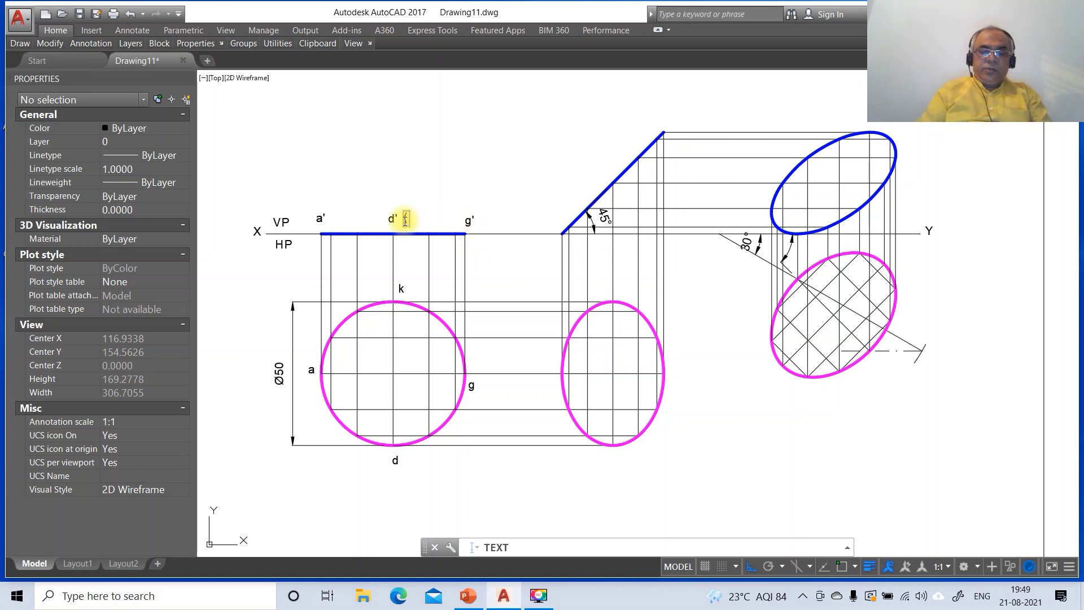
key(Return)
key(Return)
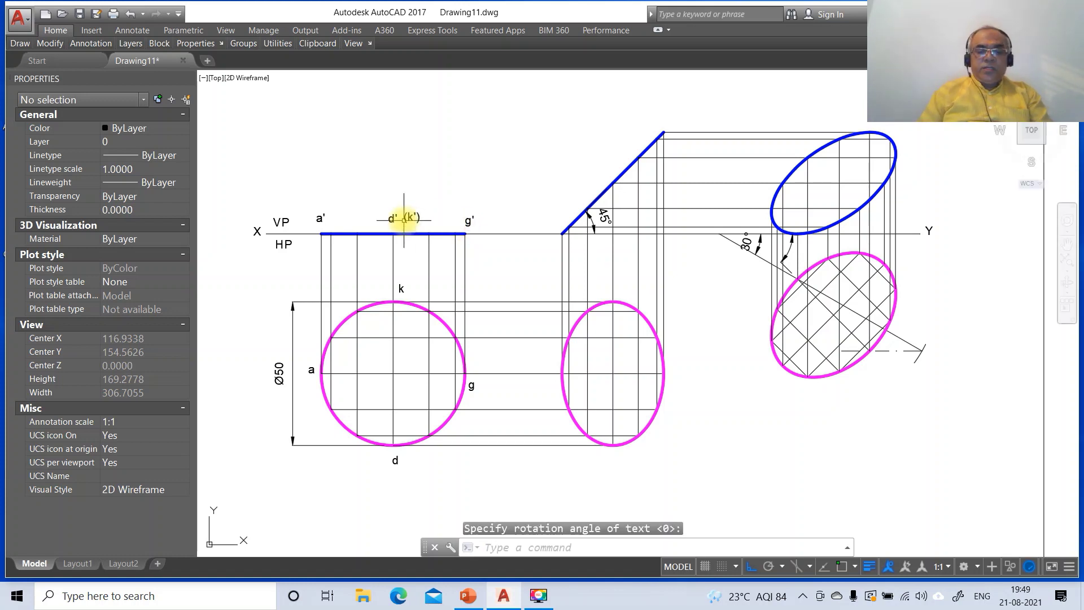
Step: Move the Y label slightly closer to the end of the reference line, with Ortho off
text(m)
key(Return)
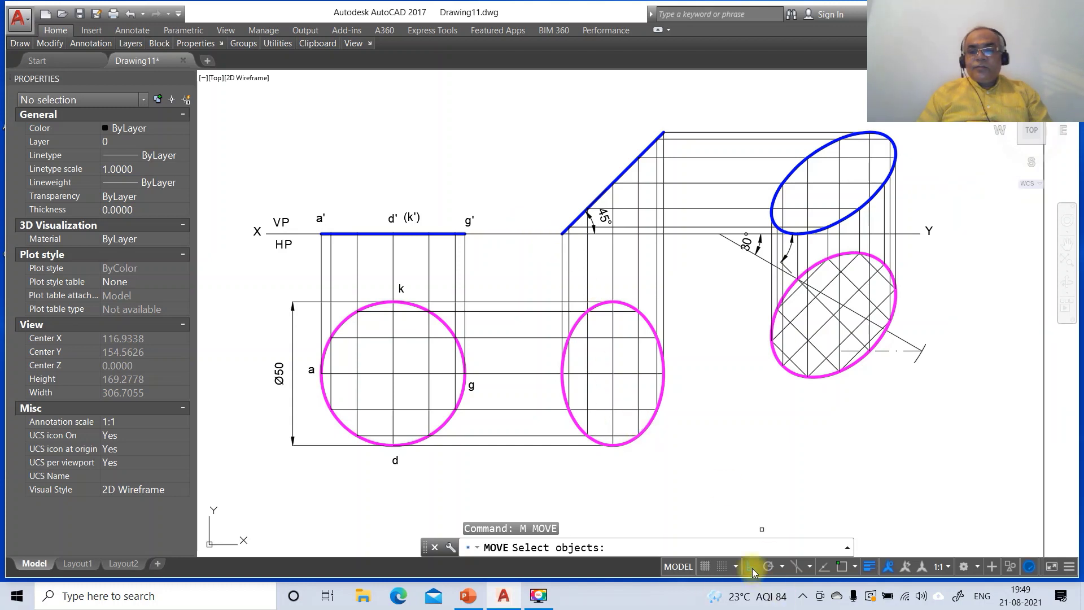
click(929, 230)
key(Return)
click(957, 256)
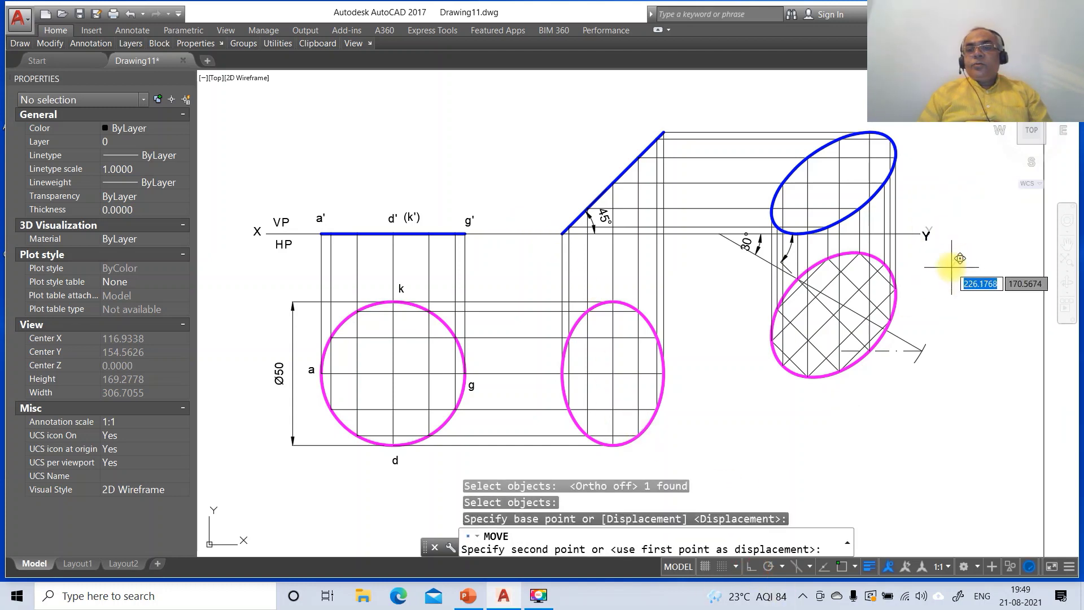
click(959, 257)
Step: Move the X label slightly closer to the start of the reference line
key(Return)
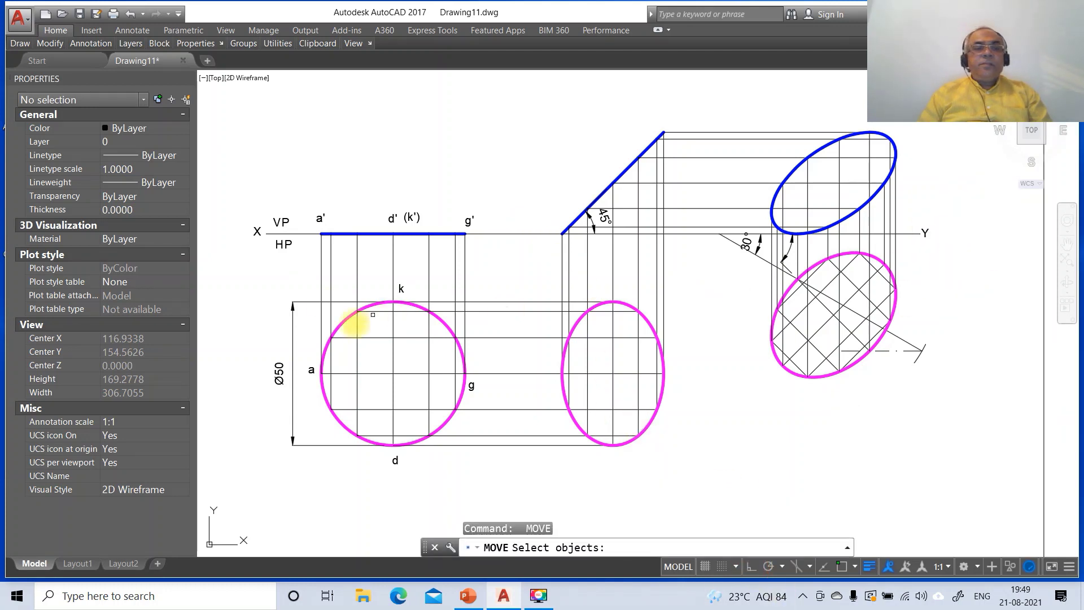
click(254, 232)
key(Return)
click(259, 268)
click(264, 269)
Step: Move the VP label slightly left, towards the start of the reference line
key(Return)
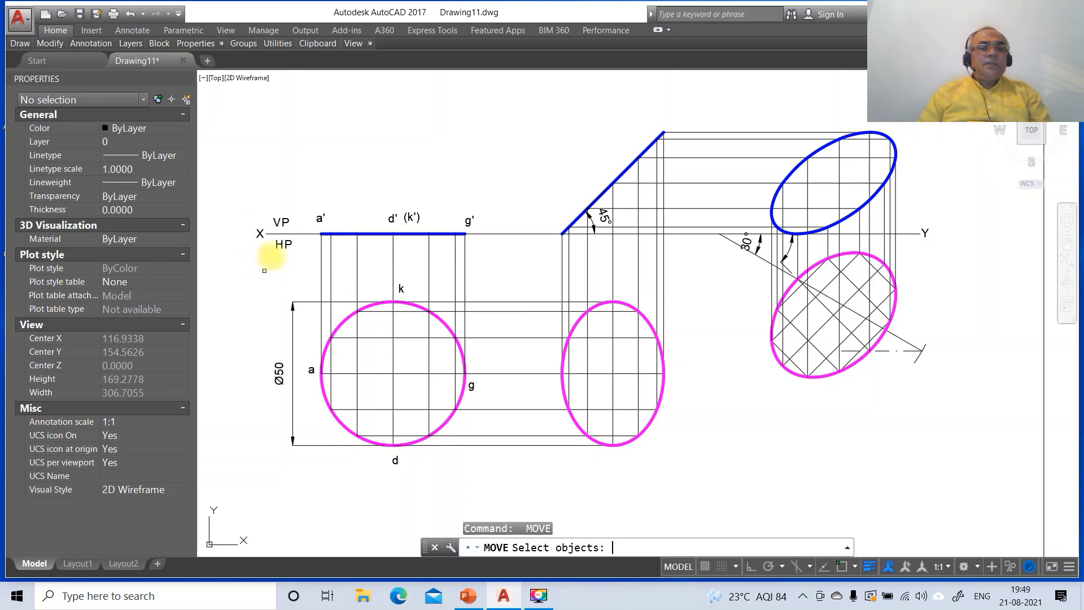
click(280, 222)
key(Return)
click(288, 244)
click(284, 242)
Step: Move the HP label slightly left and up so it sits just beneath the reference line below VP
key(Return)
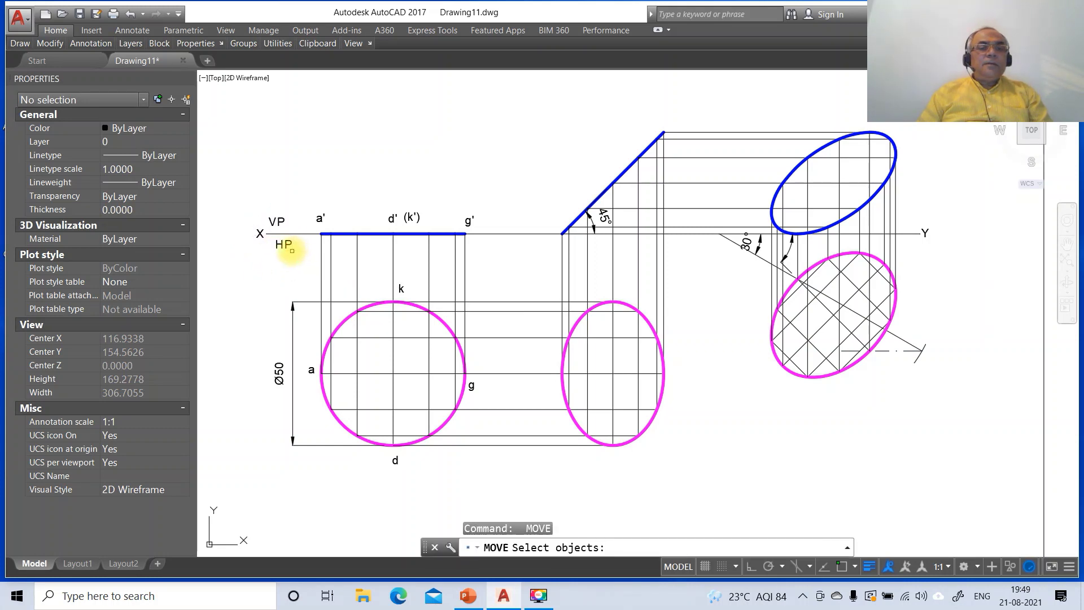
click(288, 244)
key(Return)
click(288, 243)
click(281, 241)
key(Return)
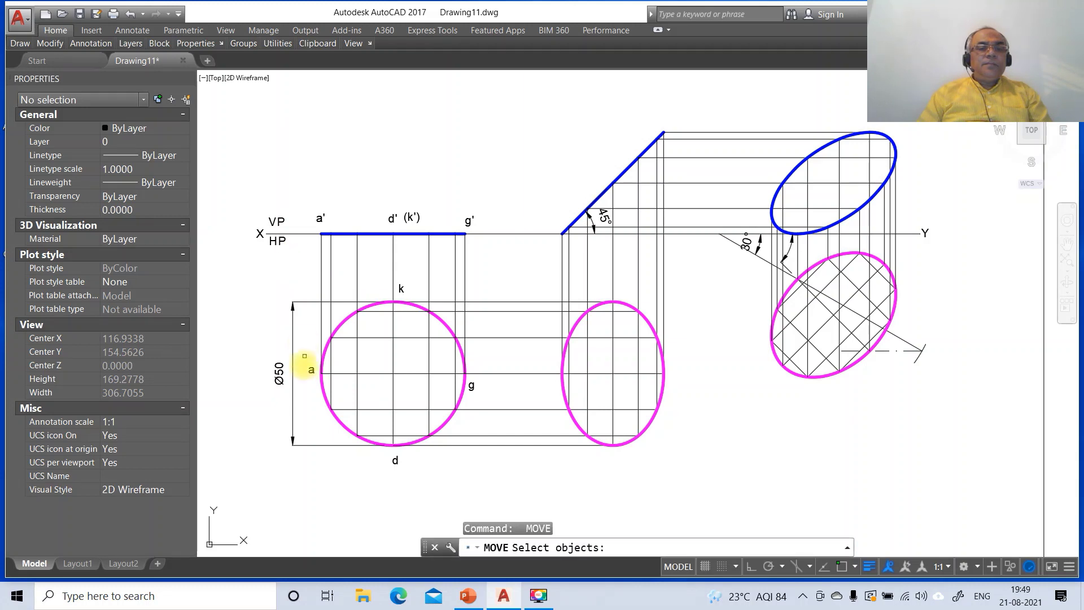
Step: Move the a label slightly down so it lines up with the circle's horizontal centre line
click(314, 371)
key(Return)
click(311, 417)
click(312, 419)
Step: Move the d label slightly up and left, closer to the lowest point of the circle
key(Return)
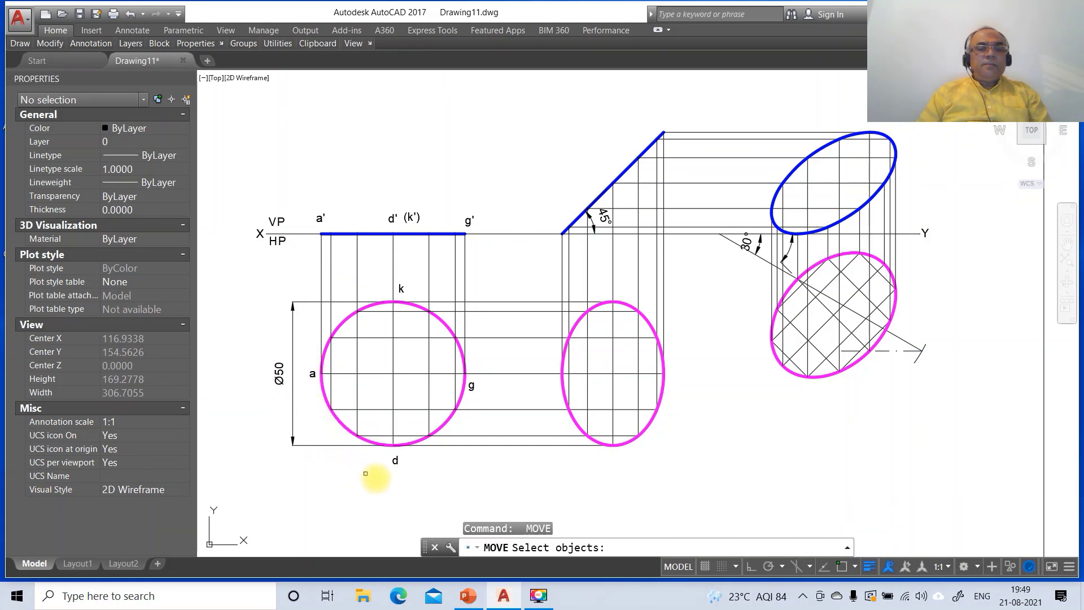
click(395, 461)
key(Return)
click(451, 478)
click(446, 472)
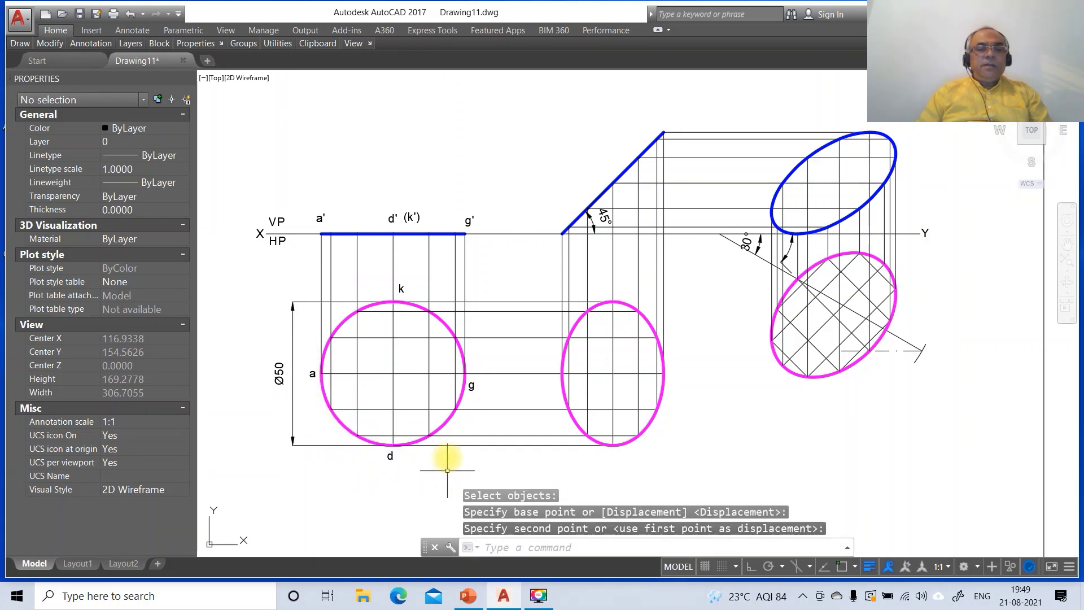
Step: Move the k label left and slightly down, closer to the highest point of the circle
key(Return)
click(402, 289)
key(Return)
click(425, 308)
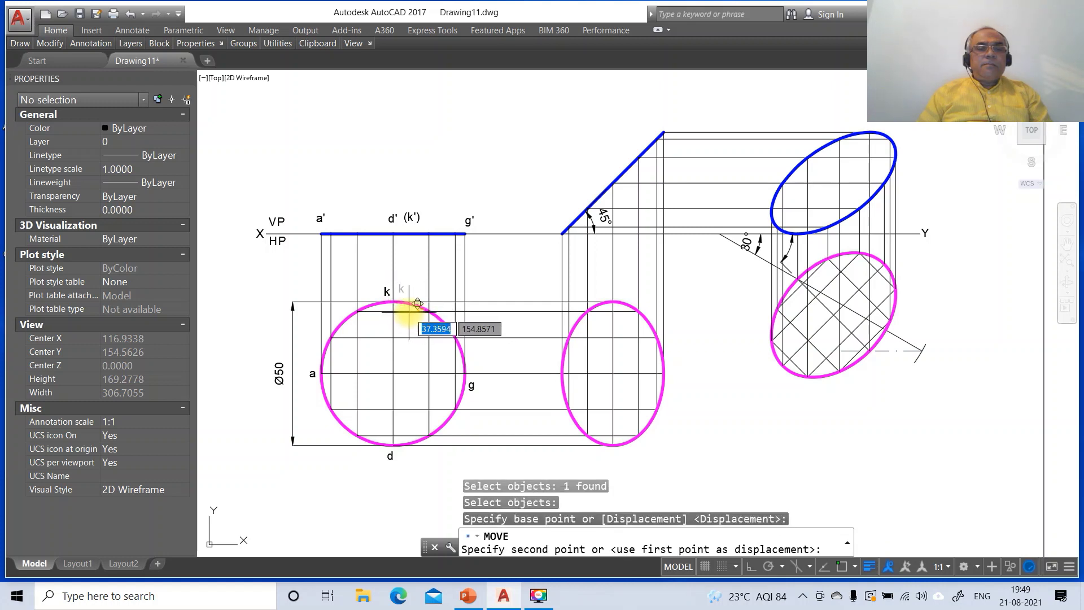
click(409, 312)
Step: Move the g label slightly up, nearer the right-hand end of the circle's horizontal centre line
key(Return)
click(473, 387)
key(Return)
click(478, 387)
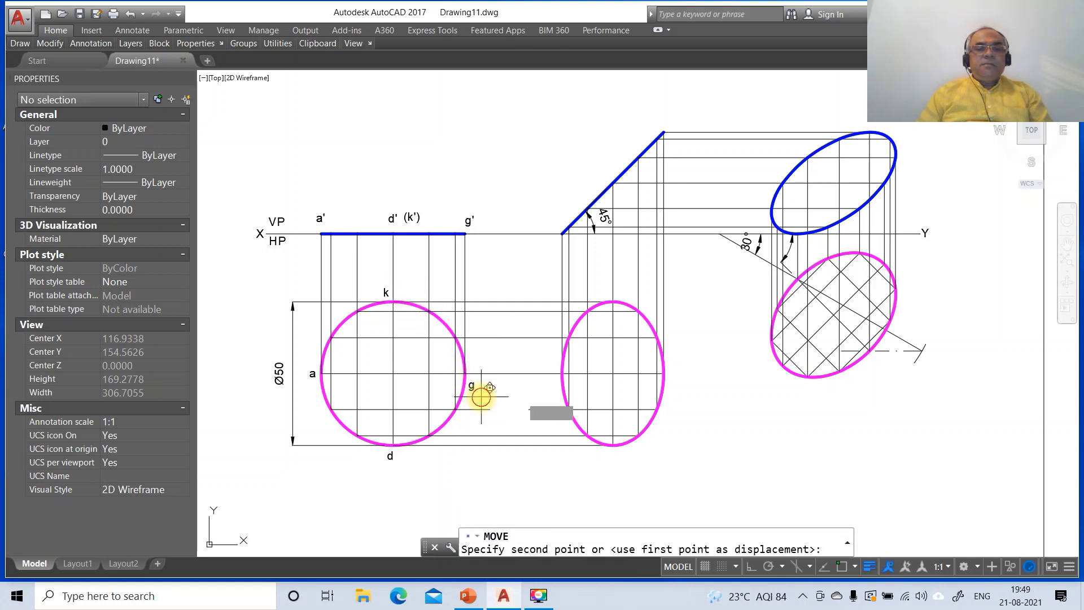
click(475, 382)
Step: Move the a' label slightly down, closer to the left end of the horizontal front-view line
key(Return)
click(320, 219)
key(Return)
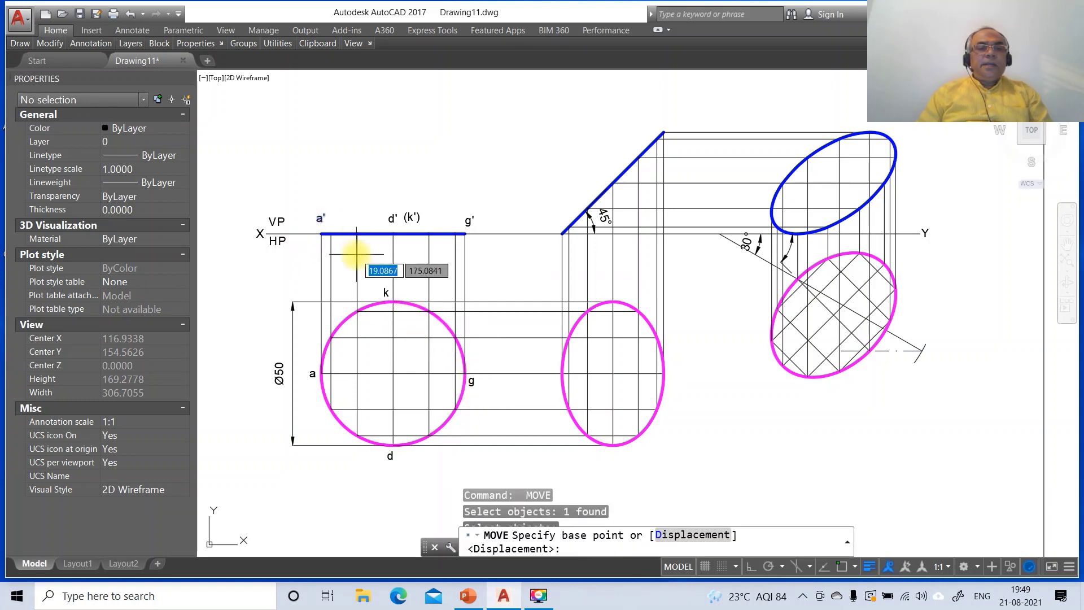
click(364, 258)
click(363, 265)
Step: Move the d' label down so it sits just above the middle of the horizontal front-view line
key(Return)
click(392, 219)
key(Return)
click(406, 243)
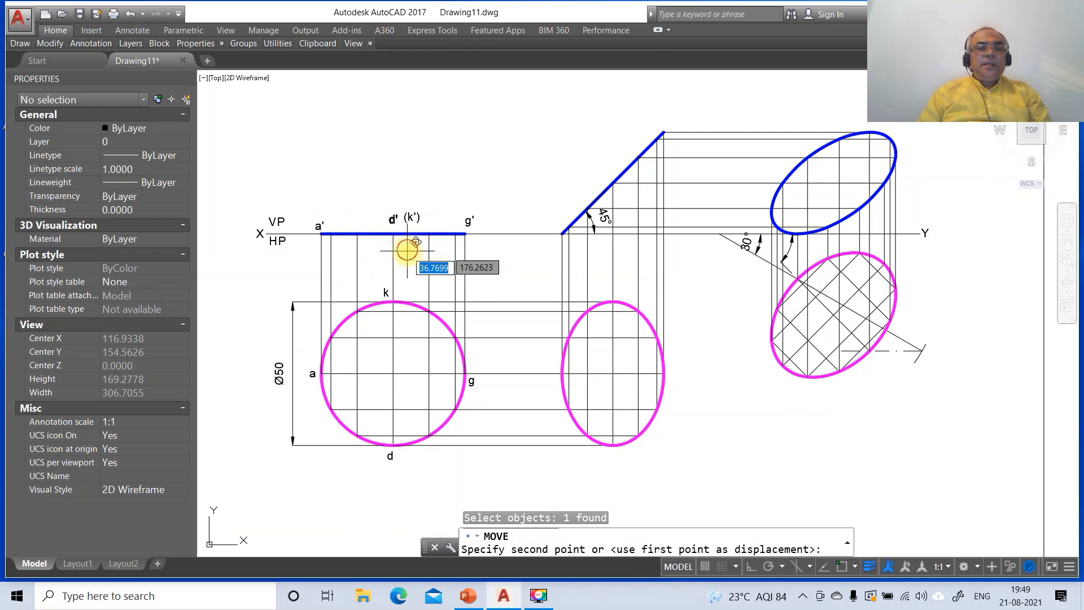
click(416, 246)
Step: Move the (k') label left and down so it sits directly beside the d' label
key(Return)
click(411, 218)
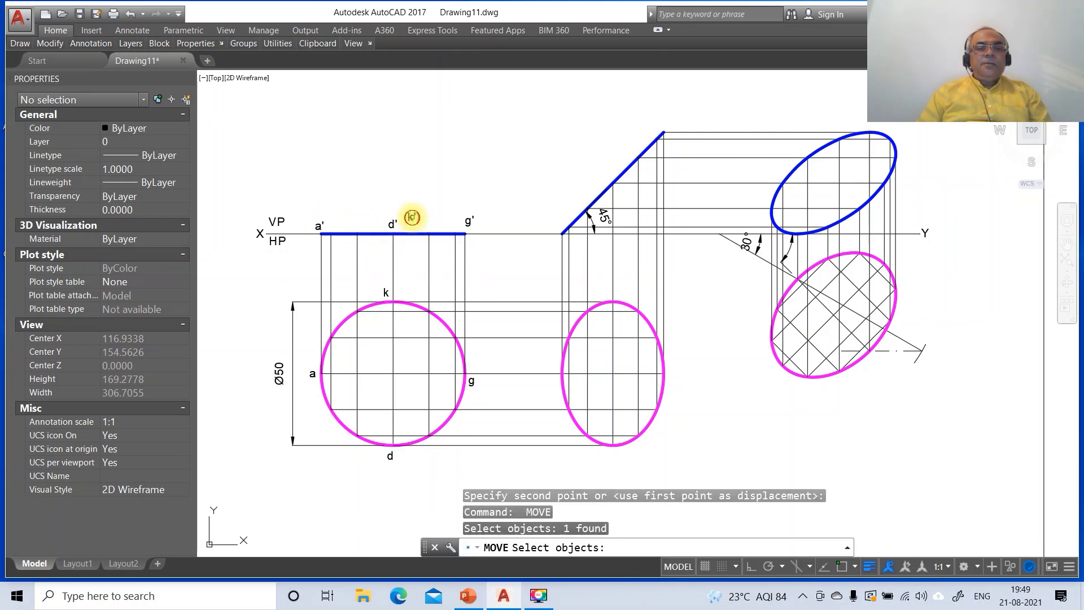
key(Return)
click(425, 232)
click(430, 237)
Step: Move the g' label slightly left above the right end of the horizontal front-view line, and end the Move command
key(Return)
click(468, 221)
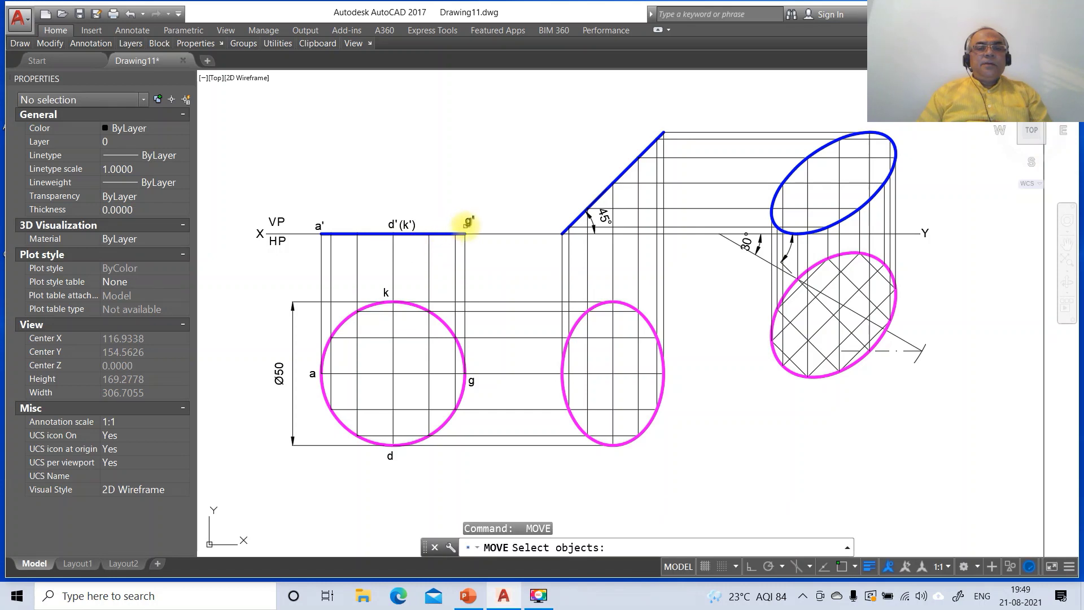
key(Return)
click(485, 241)
click(487, 244)
key(Return)
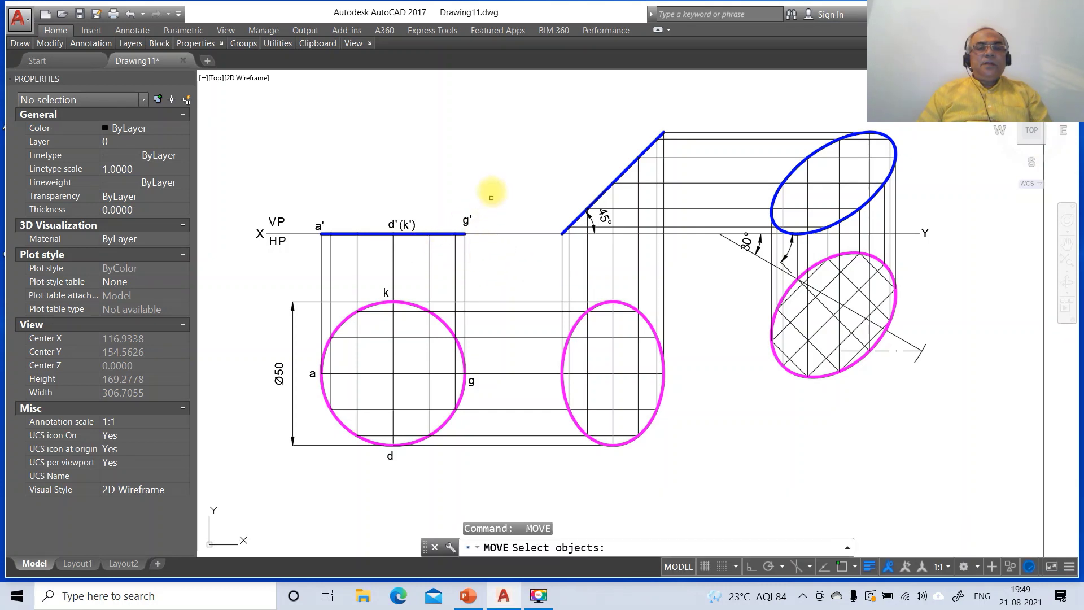
key(Escape)
key(Escape)
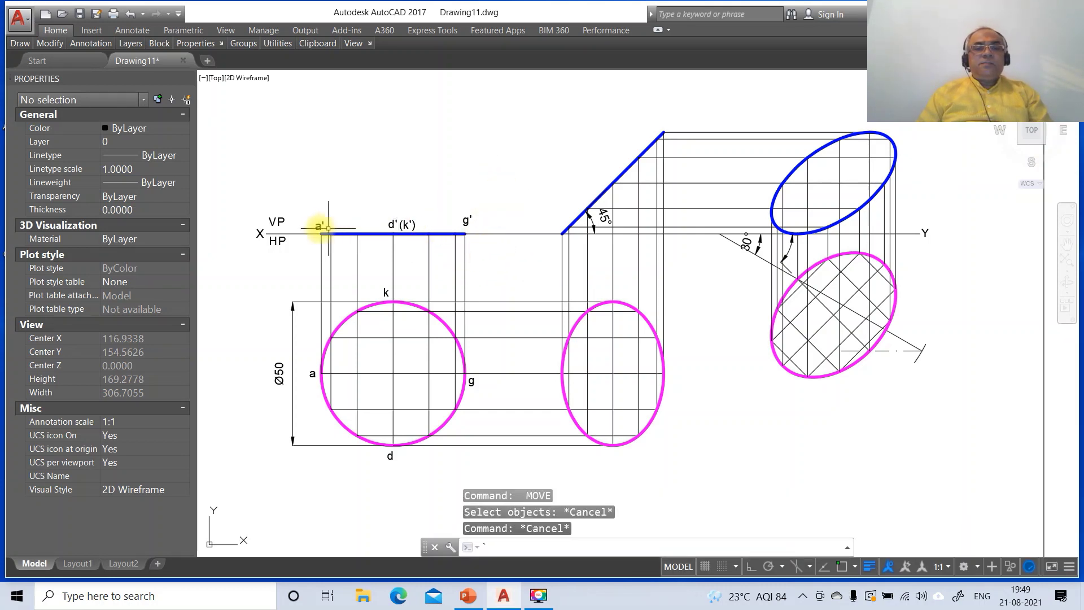
key(Escape)
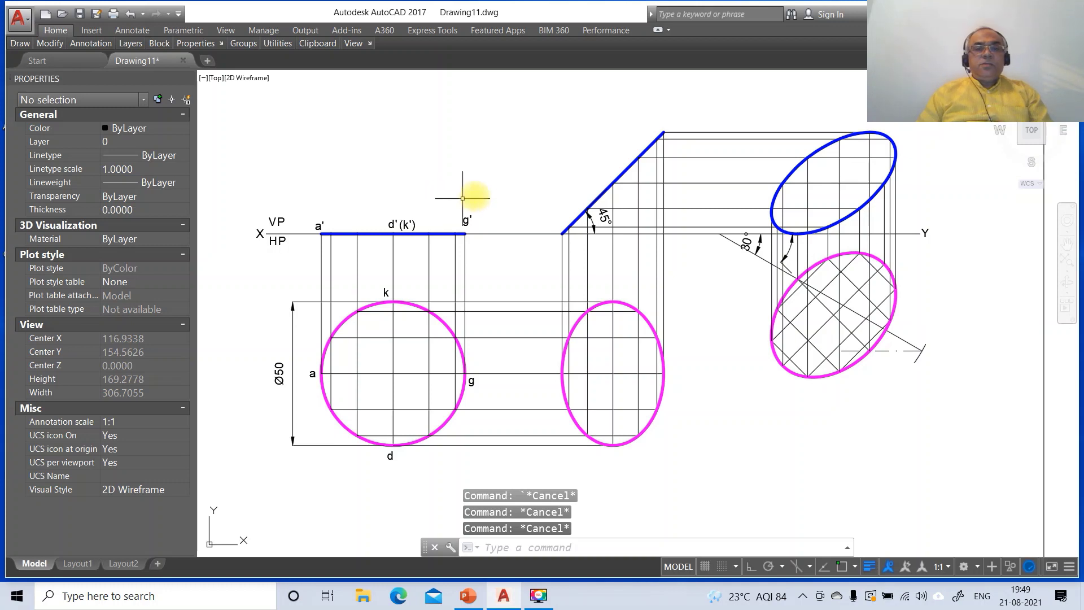
Step: Assign the VP, a', d', (k') and g' labels to the FV layer and clear the selection
click(486, 193)
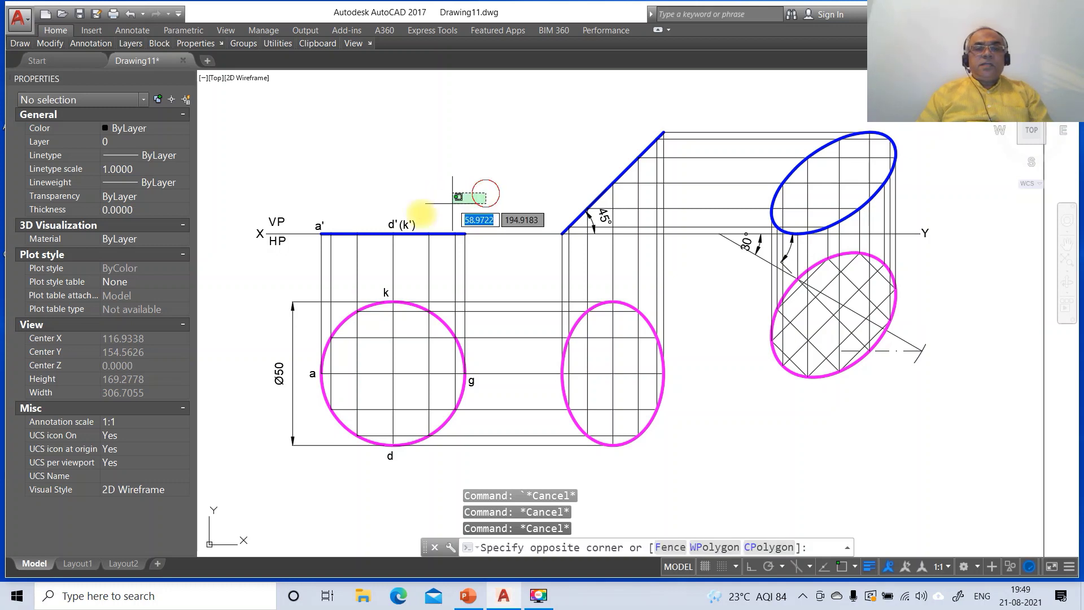
click(270, 229)
click(48, 144)
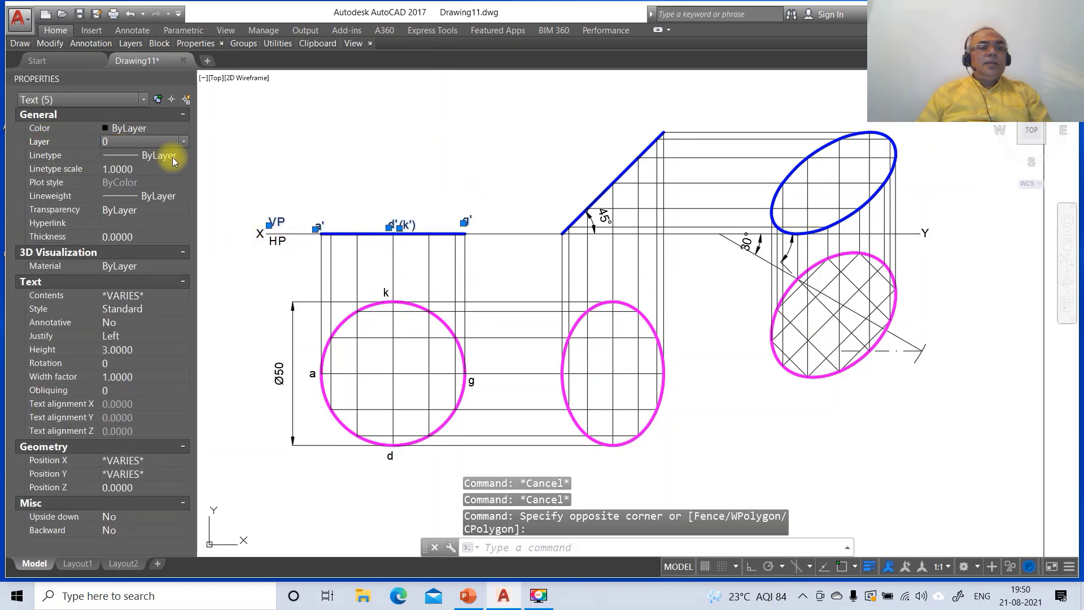
click(134, 171)
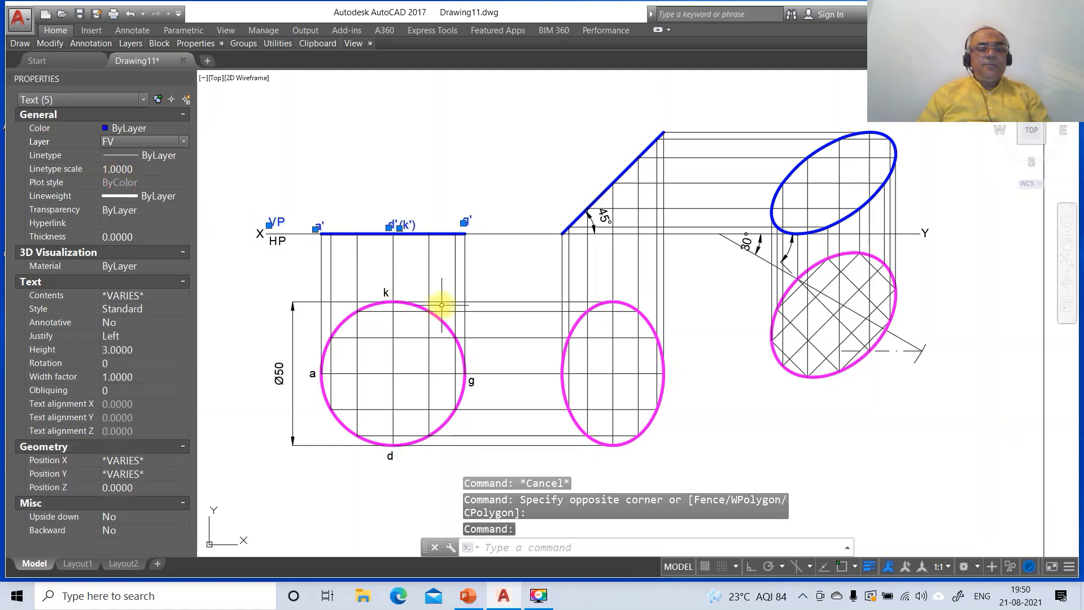
key(Escape)
key(Escape)
Step: Assign the HP, a, d, g and k labels to the magenta top-view layer and clear the selection
click(275, 240)
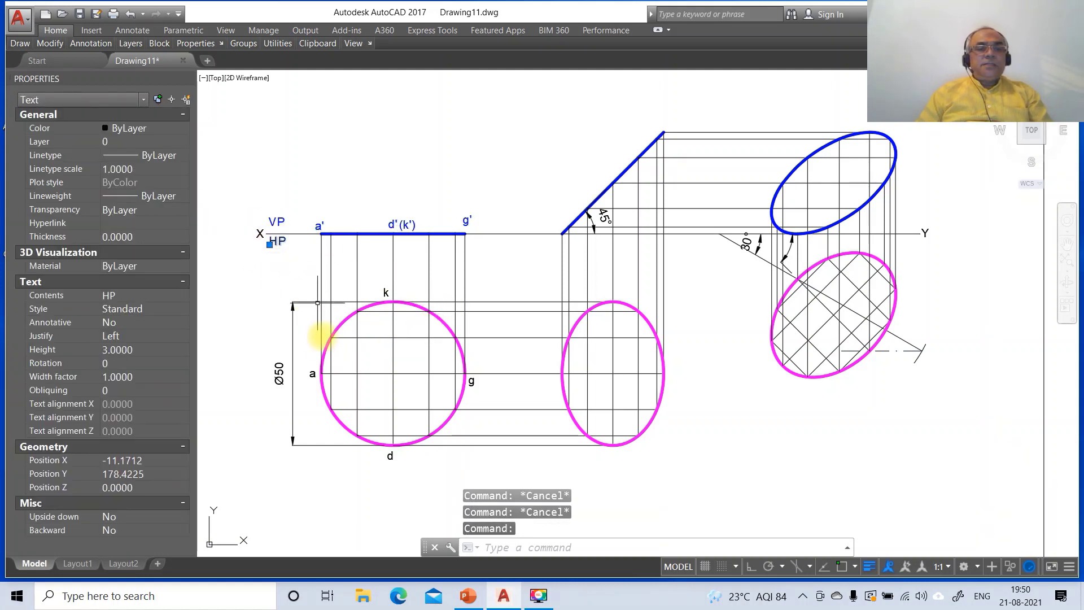
click(318, 379)
click(388, 457)
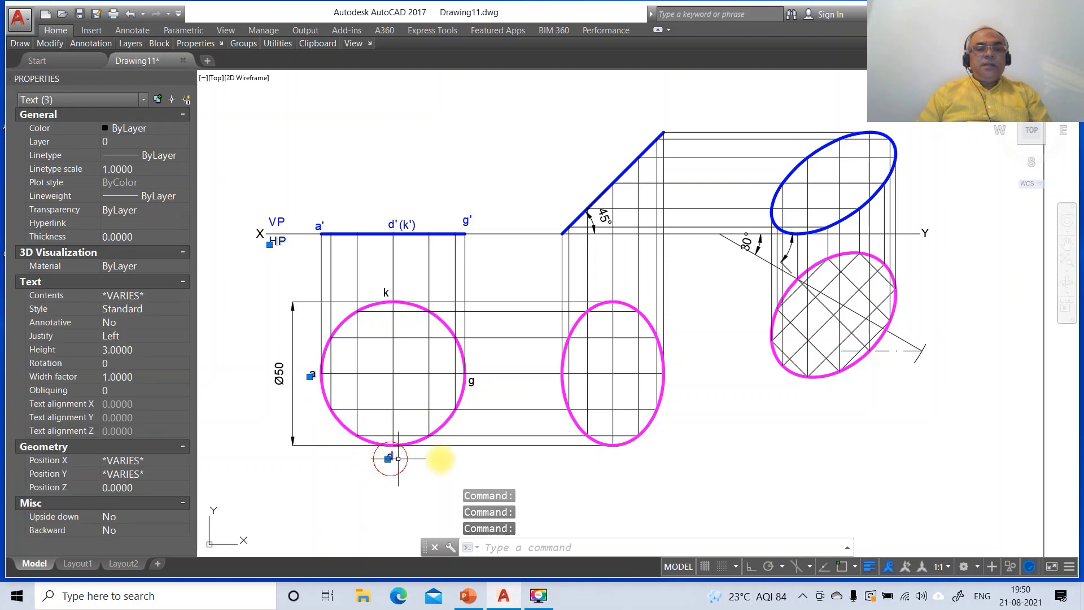
click(471, 382)
click(386, 292)
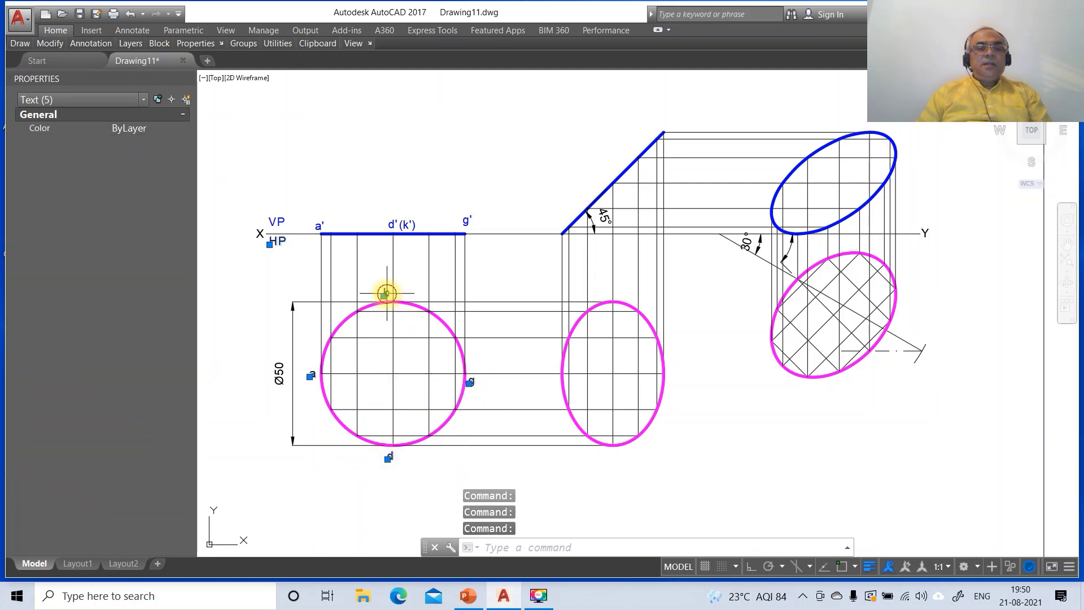
click(60, 145)
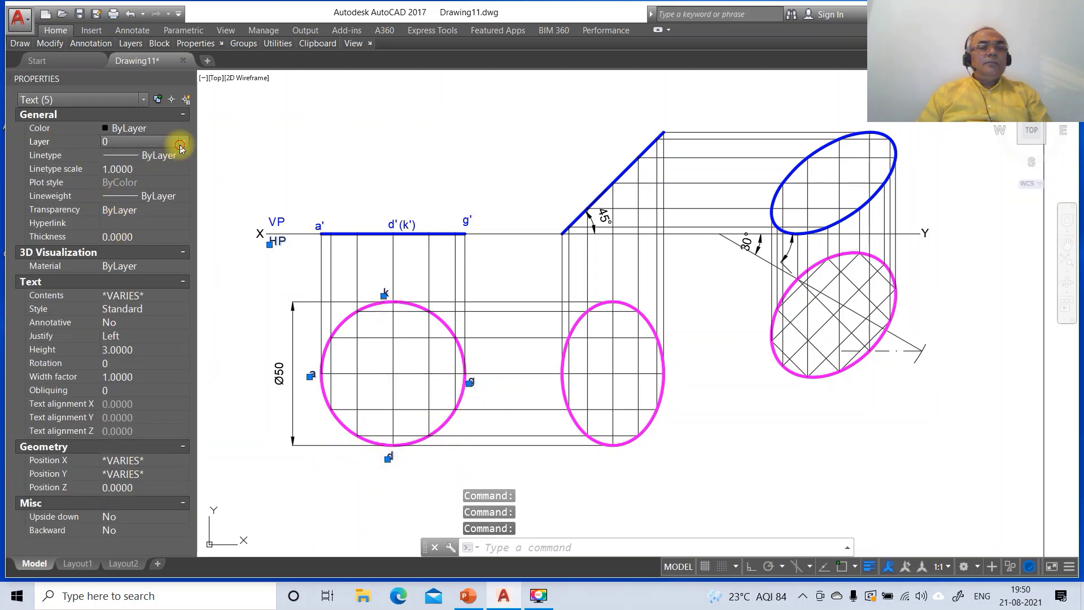
click(181, 147)
click(169, 214)
key(Escape)
key(Escape)
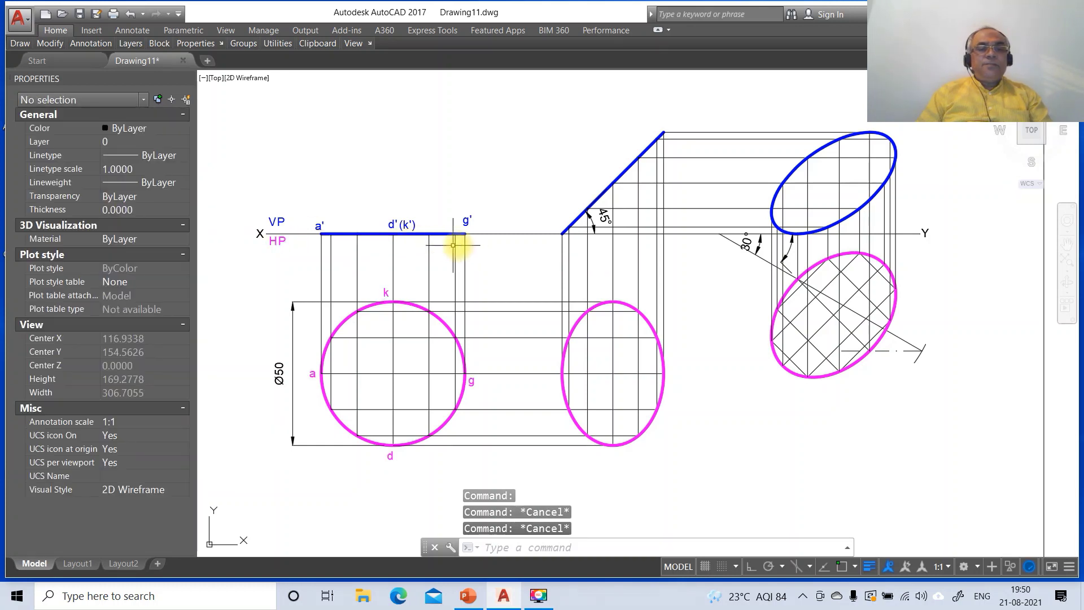
Step: Copy the a' label to the lower end of the 45° inclined front-view line
text(co)
key(Return)
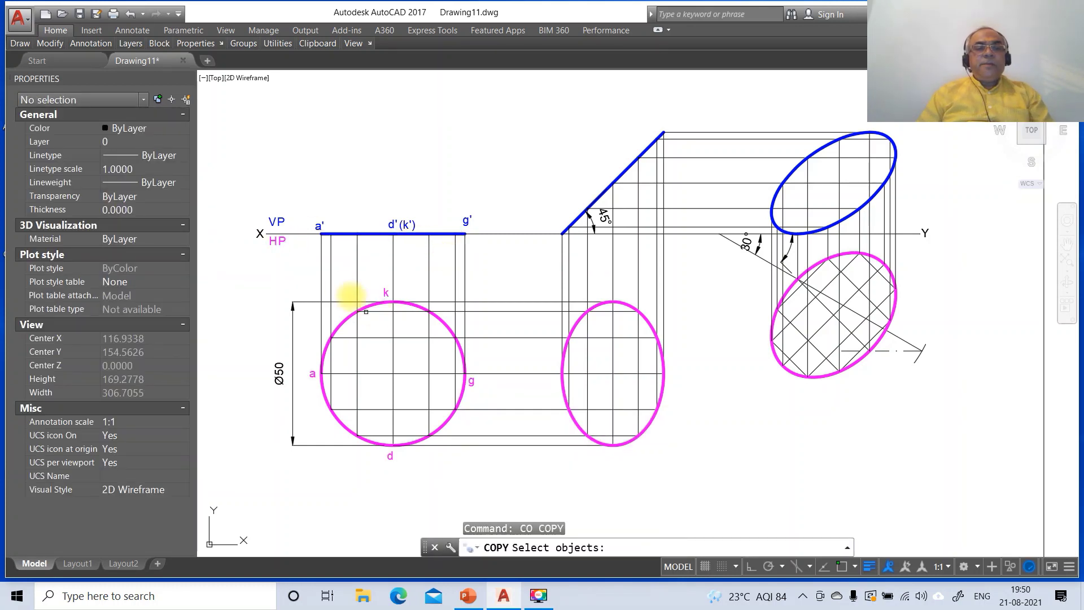
click(319, 226)
key(Return)
click(359, 290)
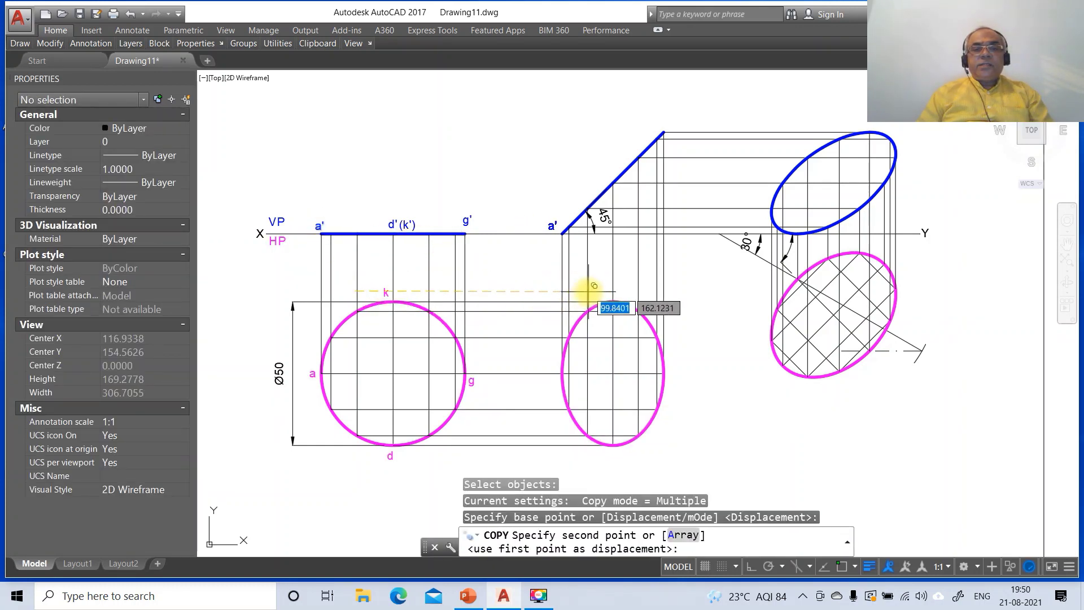
click(592, 291)
key(Return)
Step: Copy the d' label to just above the midpoint of the 45° inclined front-view line
key(Return)
click(393, 227)
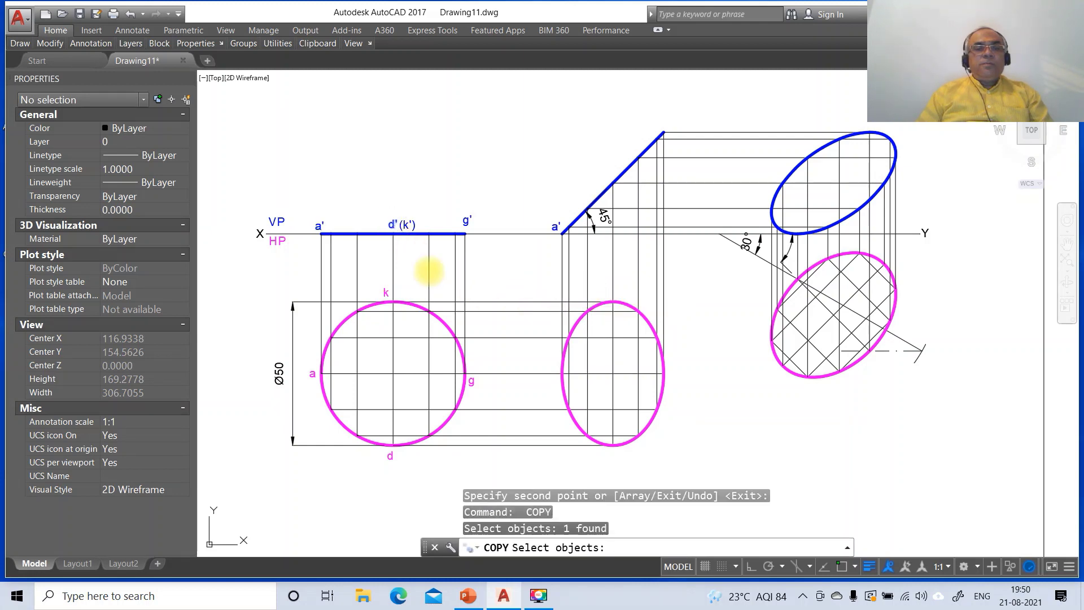
key(Return)
click(430, 276)
click(644, 228)
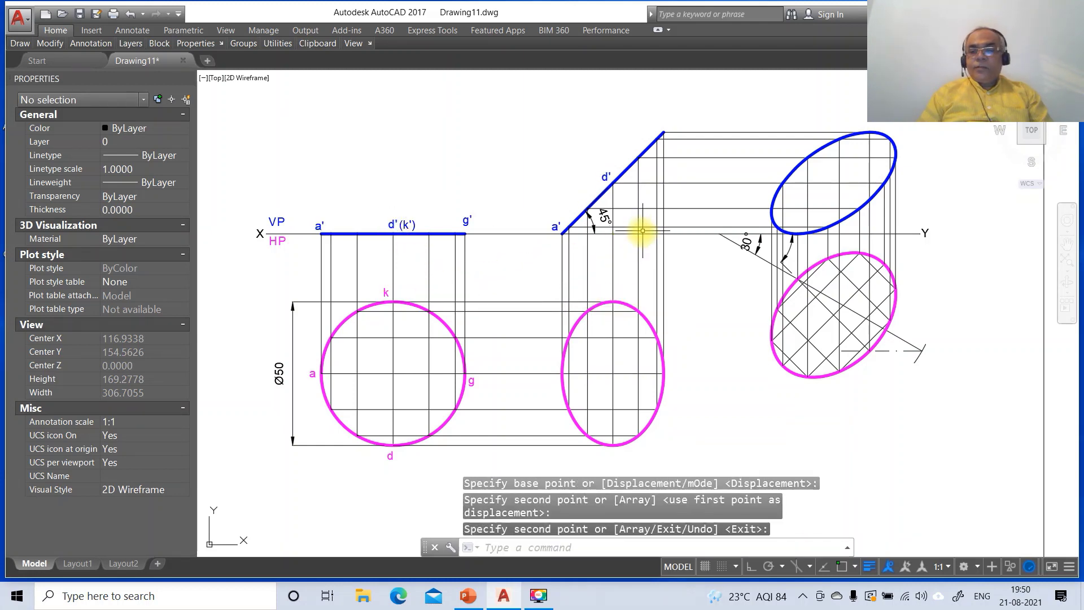
key(Return)
Step: Copy the (k') label to just left of the d' label on the inclined front-view line
key(Return)
click(405, 226)
key(Return)
click(439, 293)
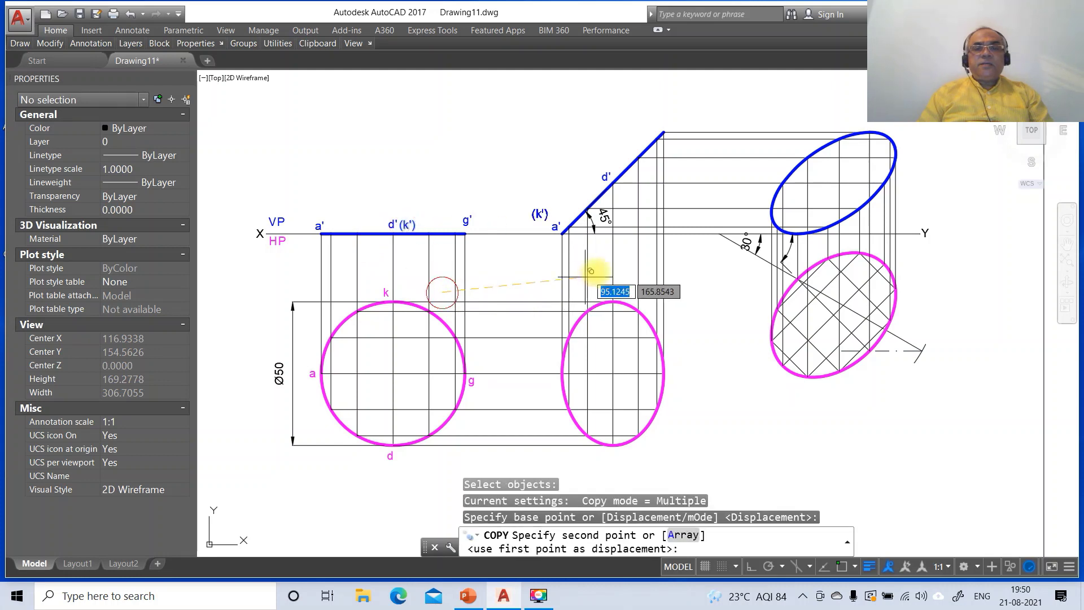
click(625, 244)
key(Return)
Step: Copy the g' label from the horizontal front-view line to the upper end of the 45° inclined line
key(Return)
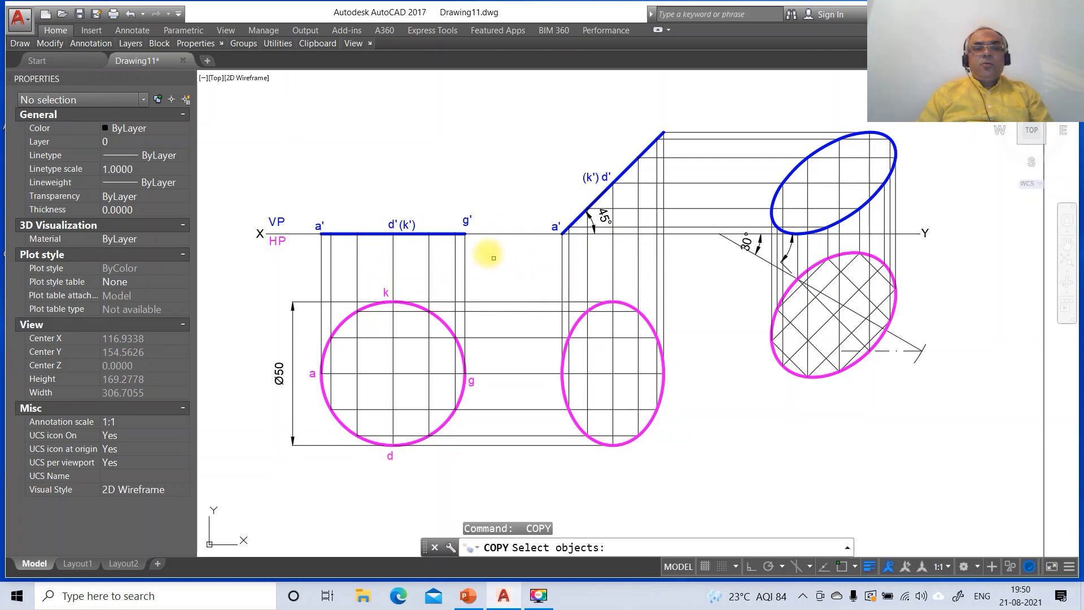
click(468, 220)
key(Return)
click(484, 269)
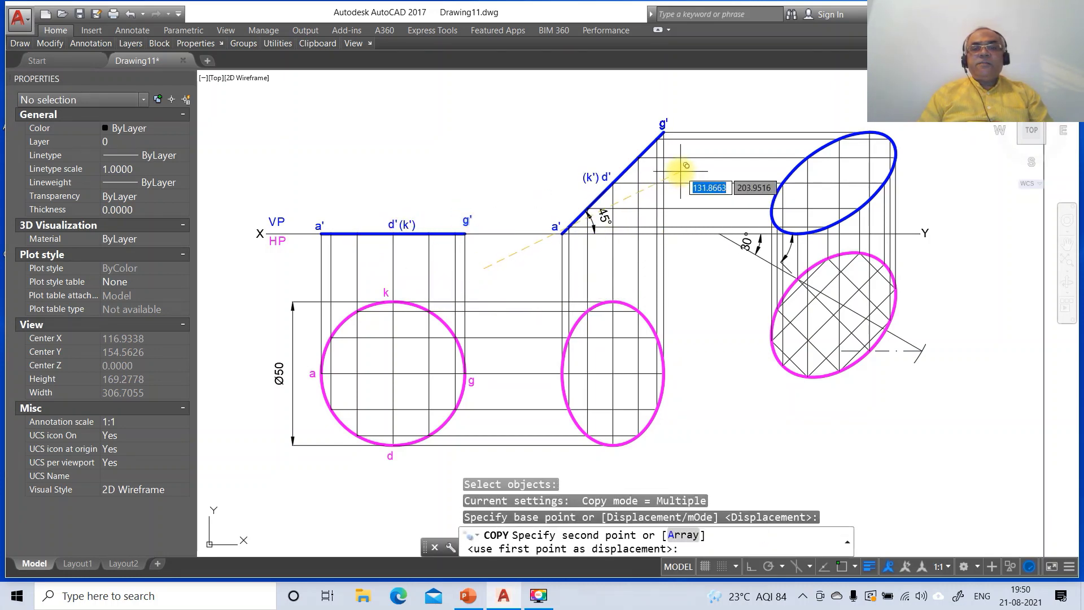
click(681, 170)
key(Return)
Step: Copy the a label from the circle to the left side of the upright ellipse and the upper left of the tilted top-view ellipse
key(Return)
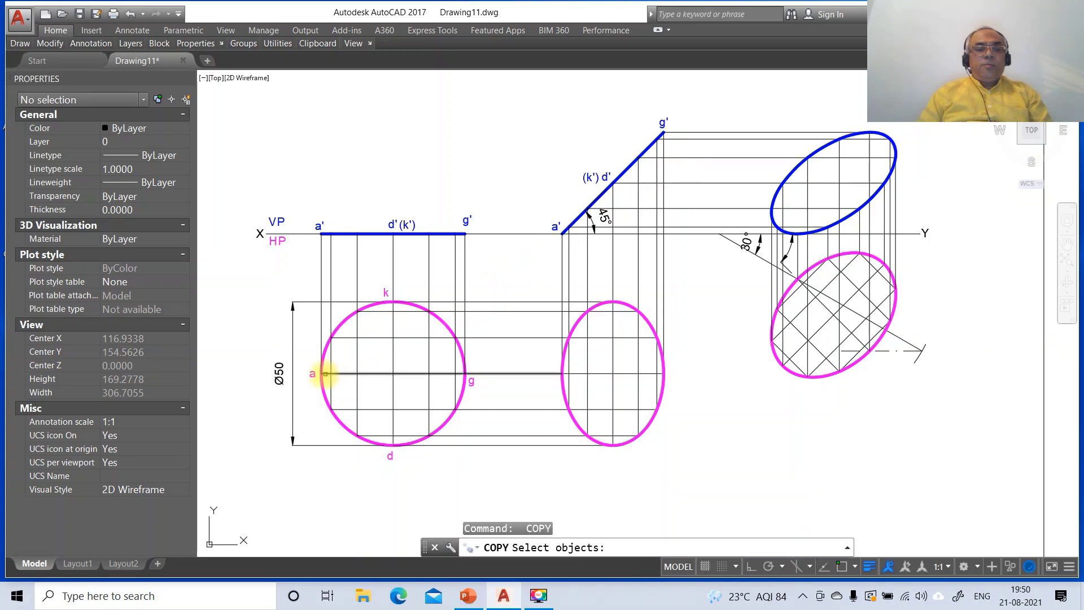
click(313, 375)
key(Return)
click(345, 415)
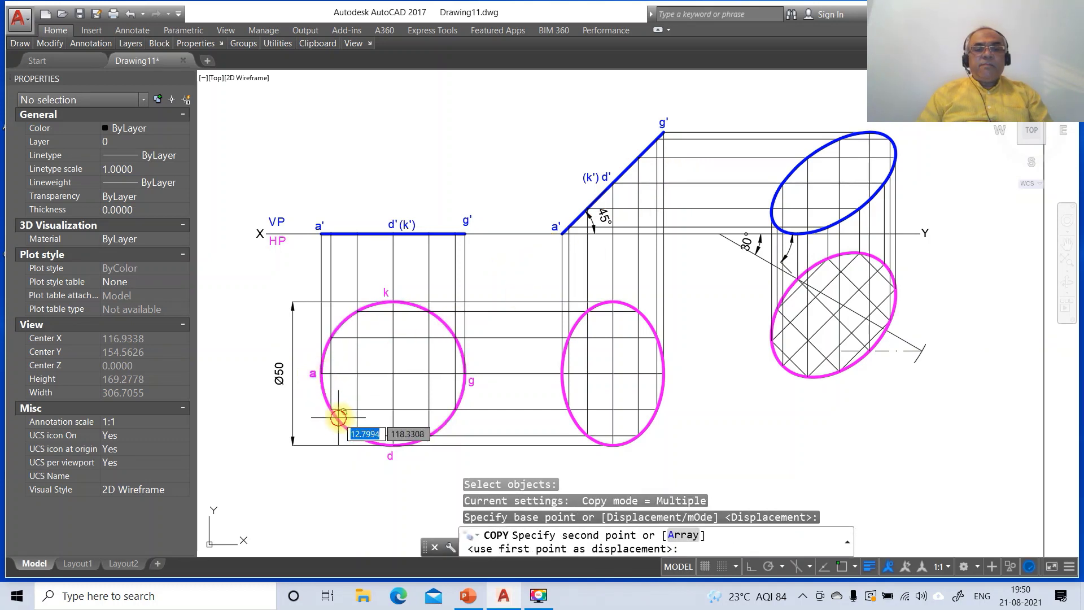
click(586, 404)
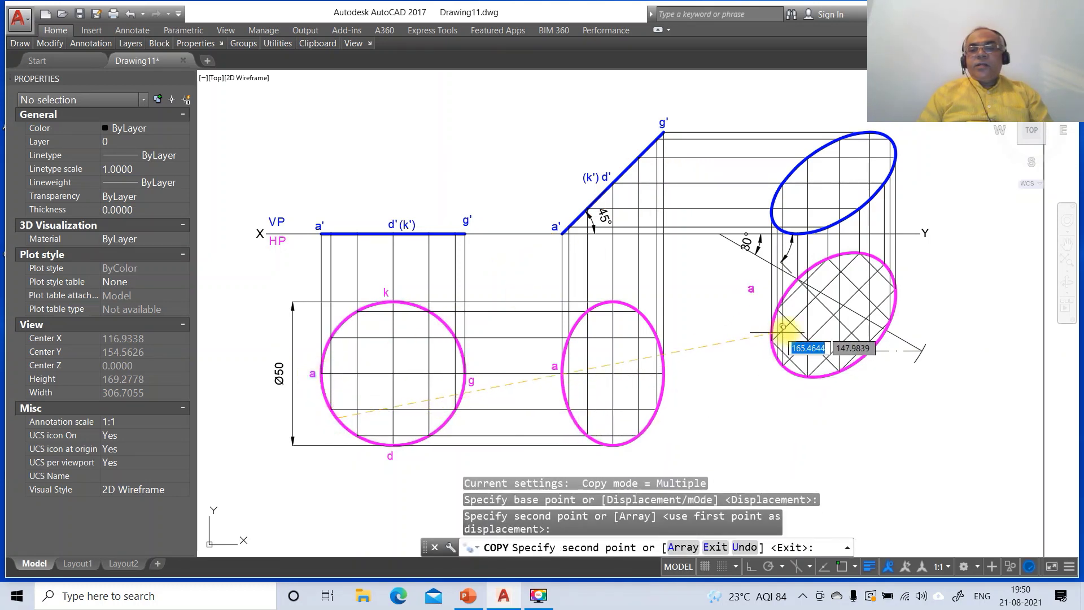
click(822, 309)
key(Return)
Step: Copy the d label from the circle to below the upright ellipse and the lower left of the tilted top-view ellipse
key(Return)
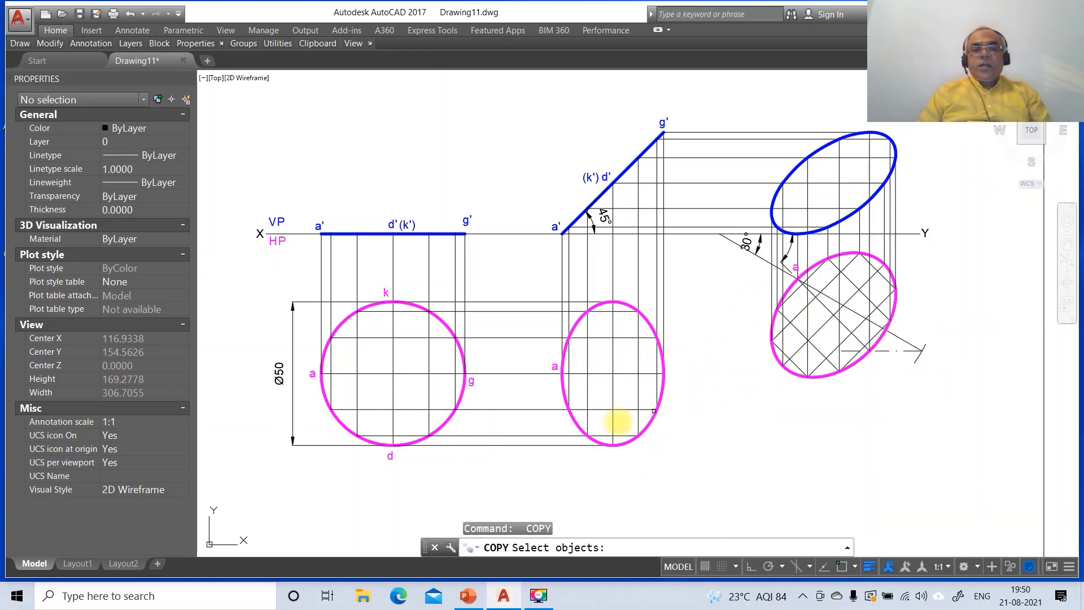
click(392, 454)
key(Return)
click(424, 466)
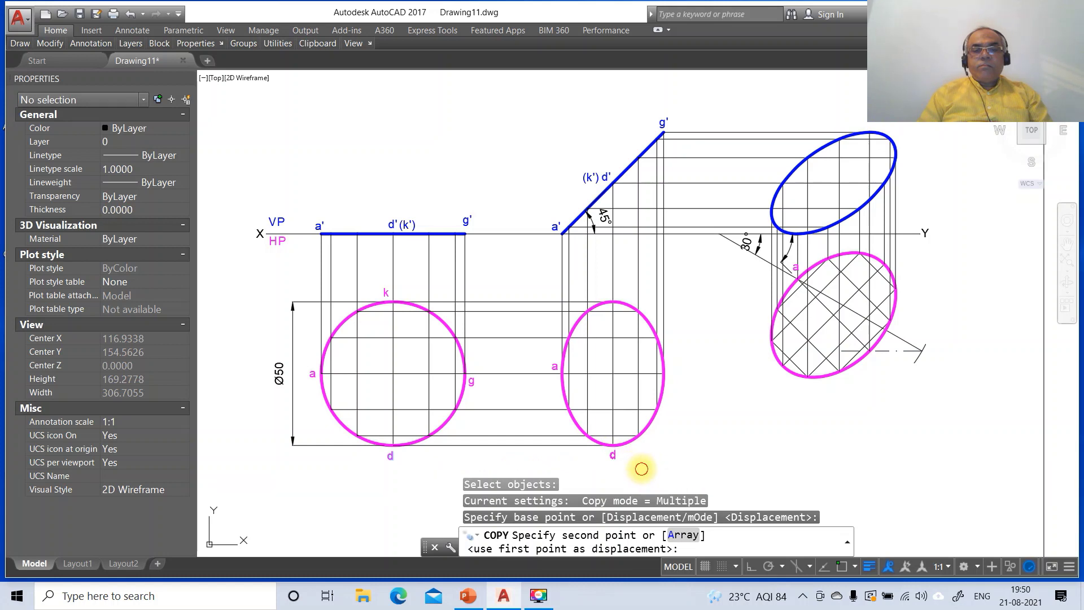
click(641, 468)
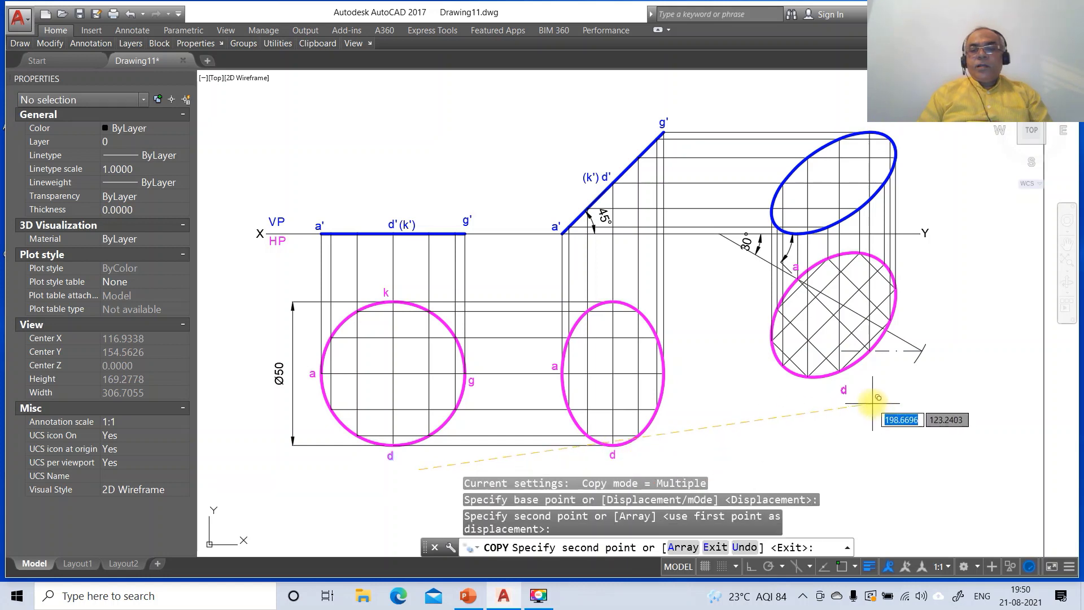
click(805, 387)
key(Return)
Step: Copy the g label from the circle to the right side of the upright ellipse and the lower right of the tilted top-view ellipse
key(Return)
click(471, 381)
key(Return)
click(486, 403)
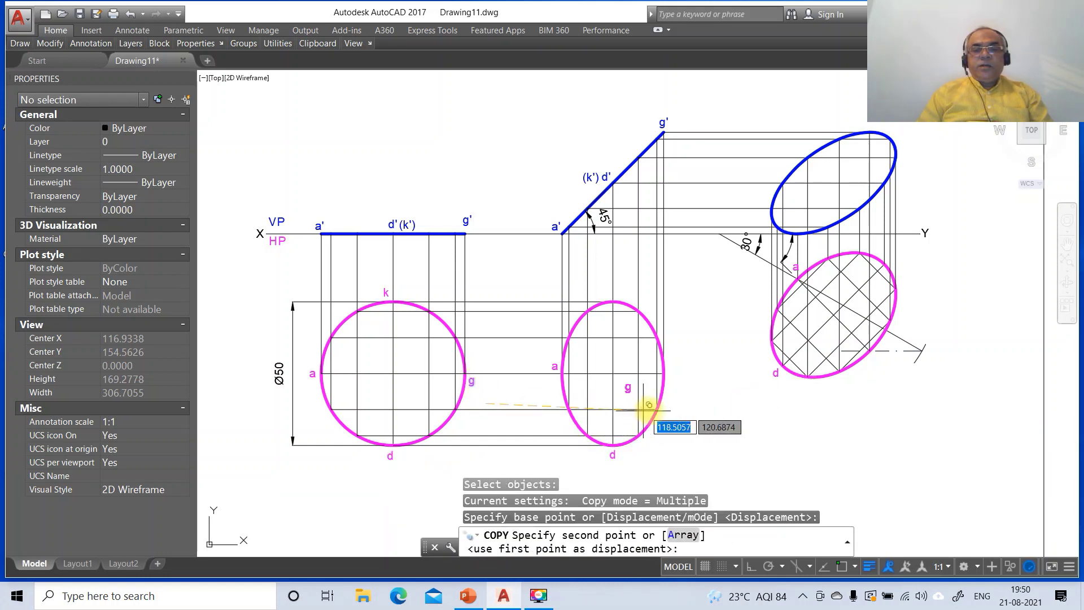
click(692, 390)
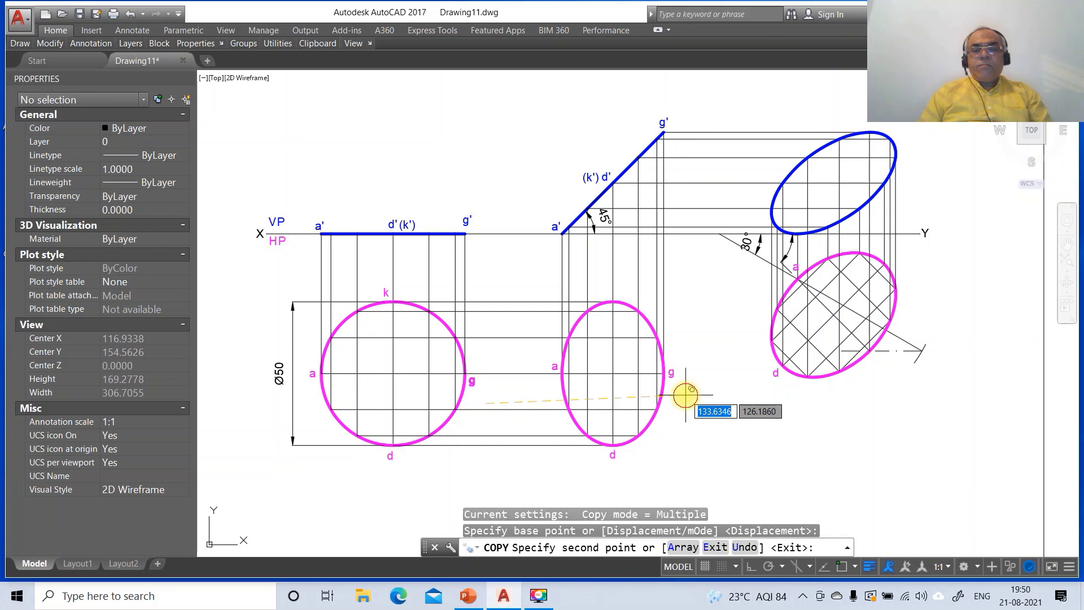
click(888, 382)
key(Return)
key(Return)
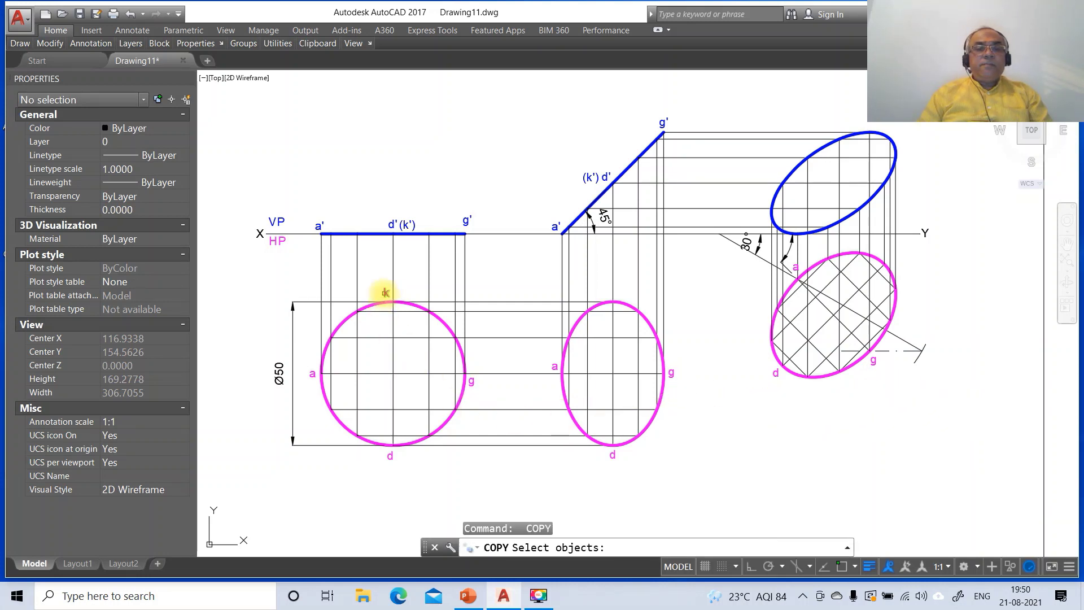
Step: Copy the k label from the circle to above the upright ellipse and the upper right of the tilted top-view ellipse
click(385, 293)
key(Return)
click(391, 339)
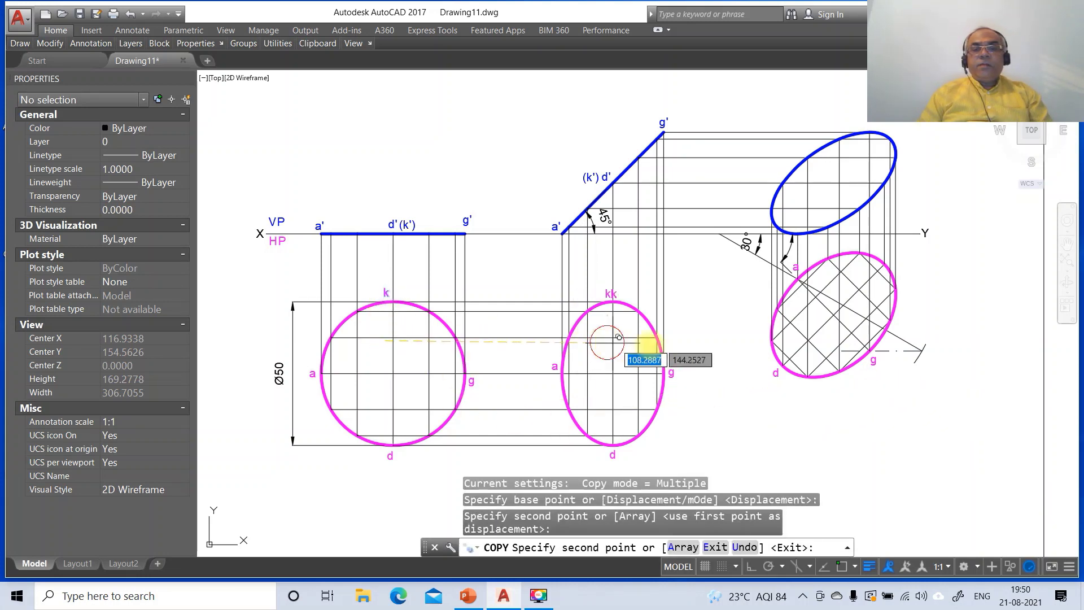
click(888, 304)
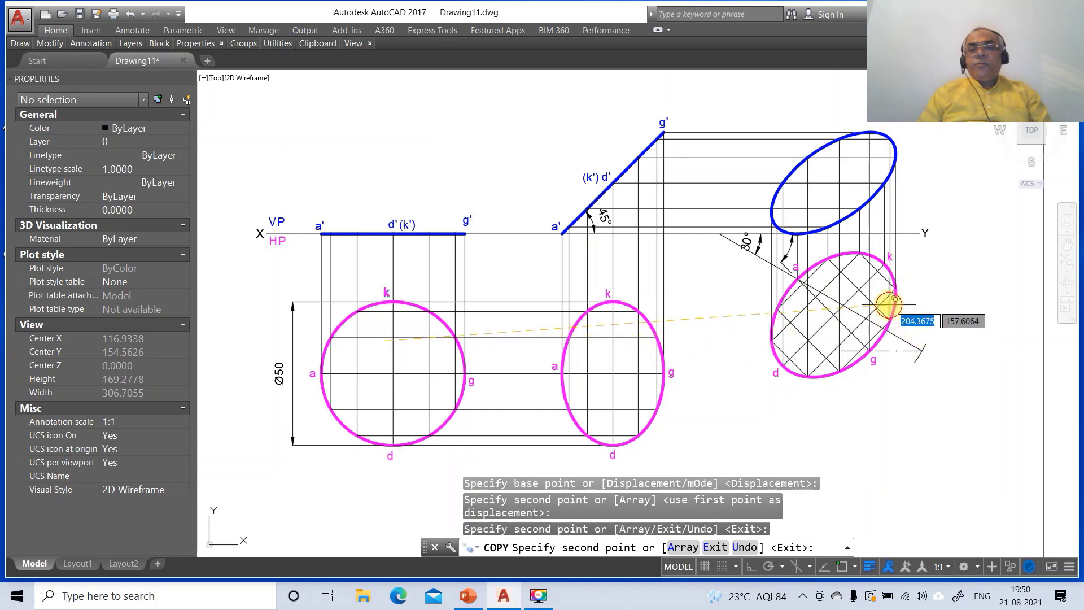
key(Return)
Step: Add single-line text labels a', d', g' and k' around the tilted front-view ellipse, with the default height and rotation
text(dt)
key(Return)
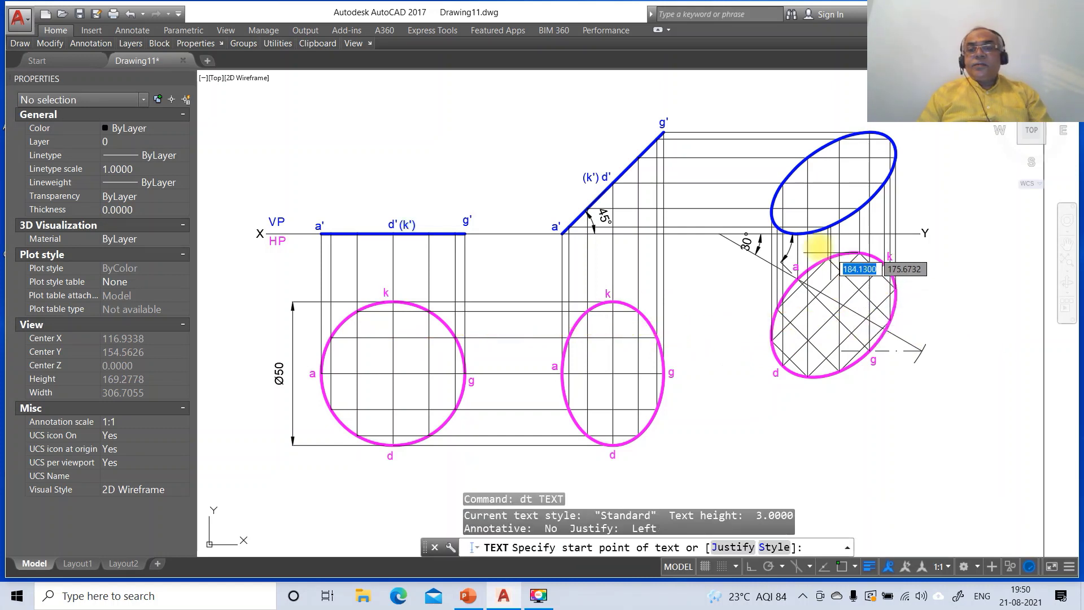
click(794, 232)
key(Return)
key(Return)
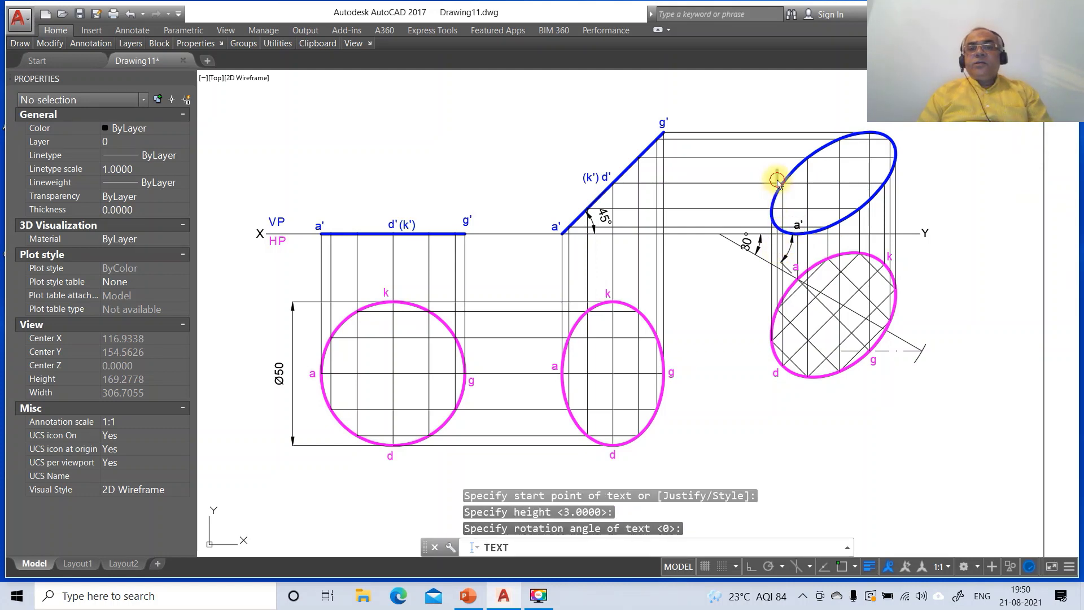
text(d')
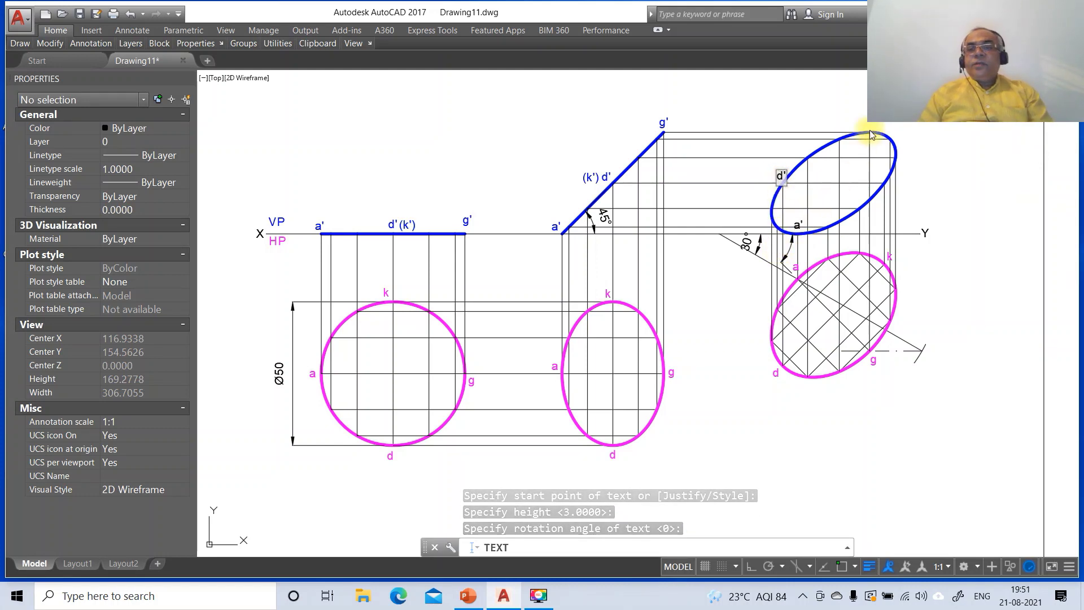
click(874, 129)
text(g)
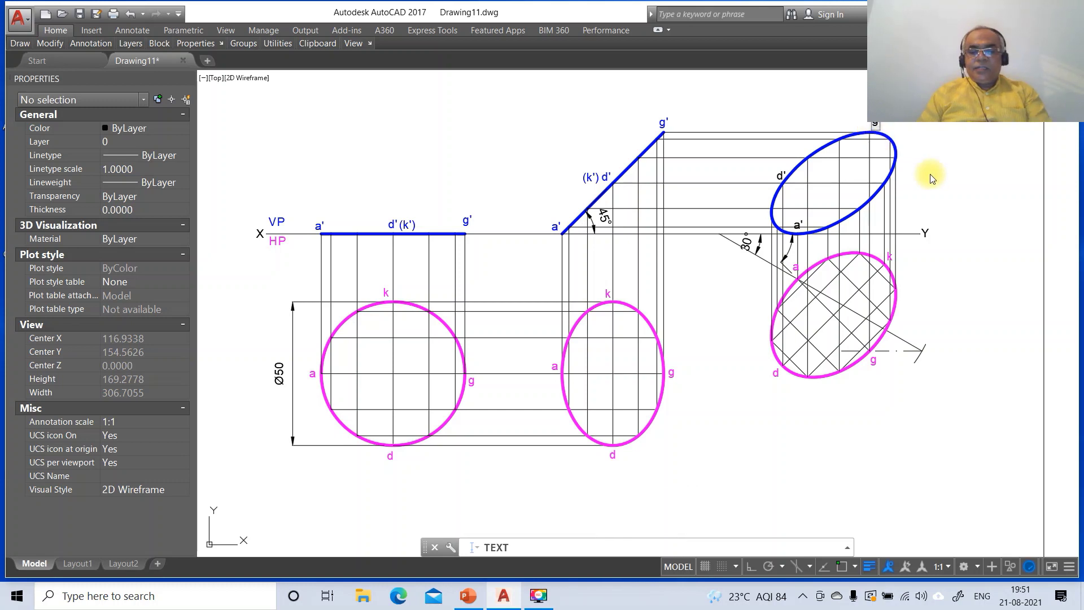
click(888, 190)
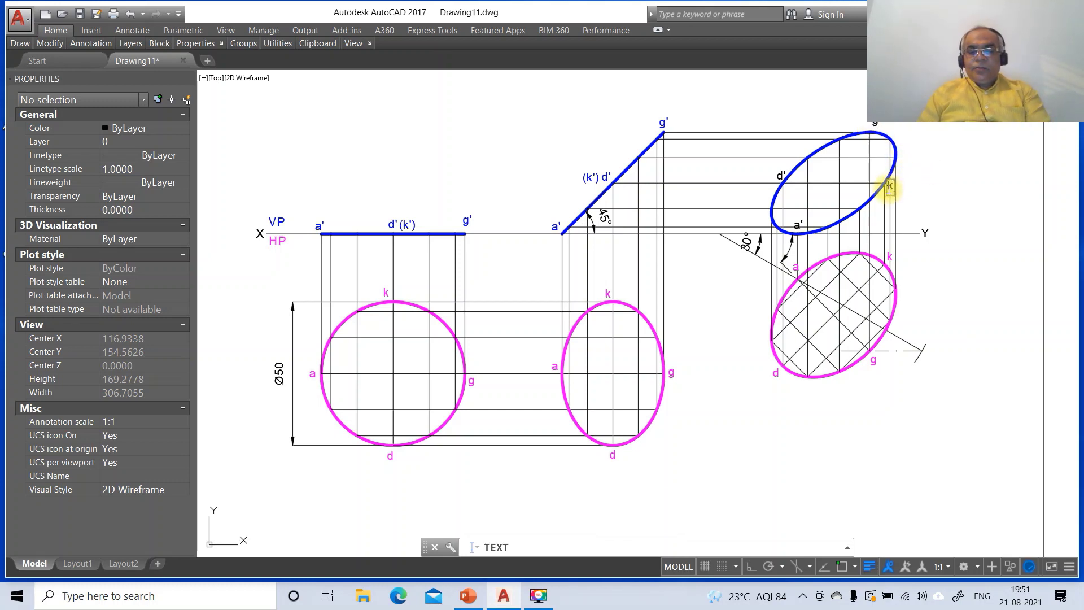
key(Return)
key(Return)
Step: Move the k' label up and left to just inside the right edge of the tilted front-view ellipse
text(m)
key(Return)
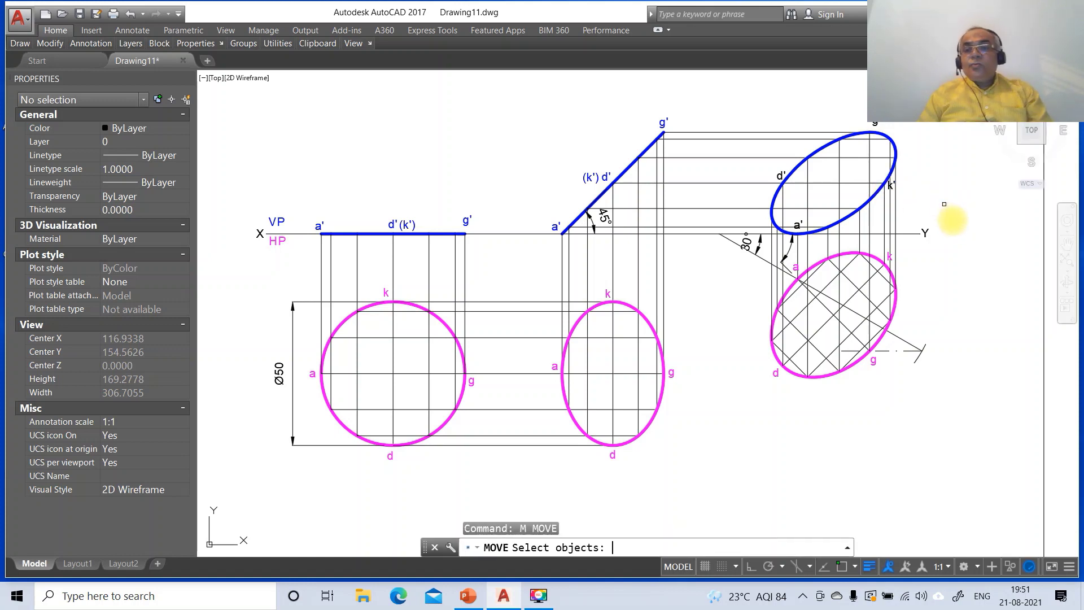
click(888, 189)
key(Return)
click(929, 224)
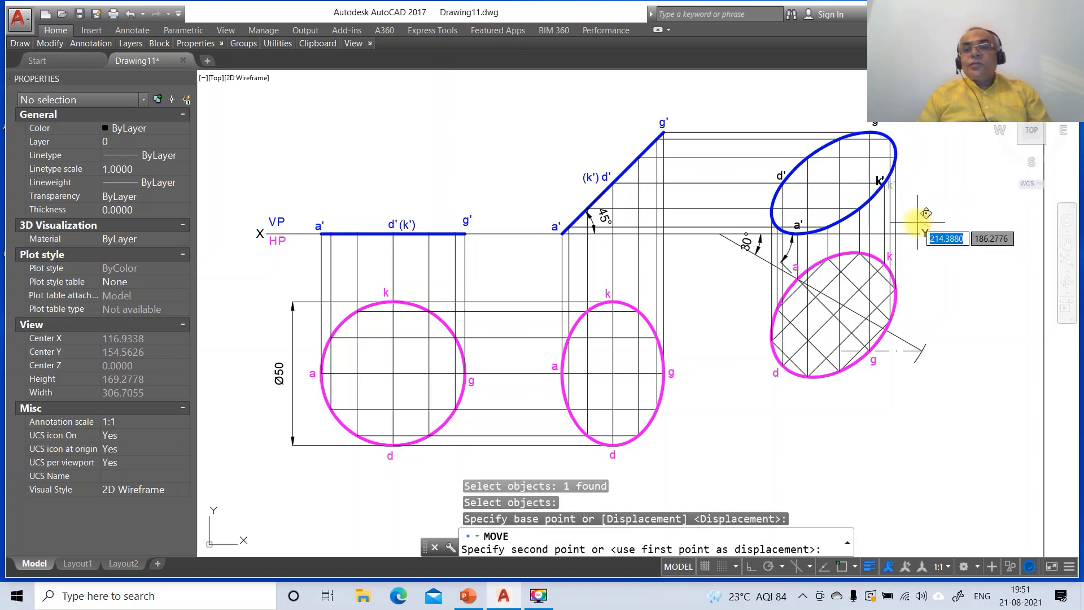
click(919, 213)
Step: Move the d' label slightly left so it stands clear of the tilted front-view ellipse
key(Return)
click(779, 176)
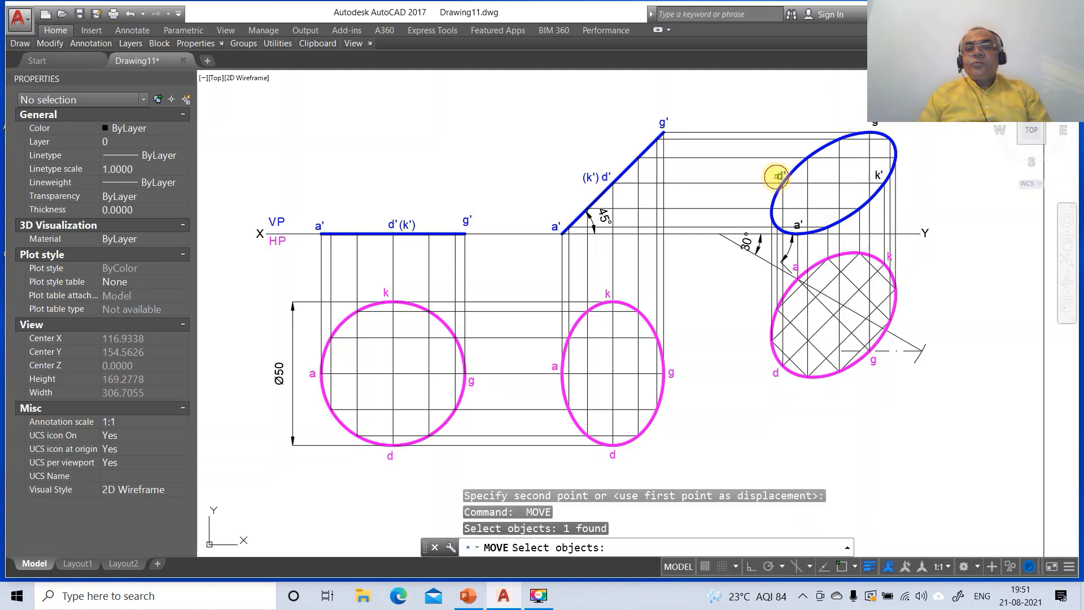
key(Return)
click(781, 177)
click(807, 209)
Step: Move the a' label of the tilted front-view ellipse to just below the XY reference line
key(Return)
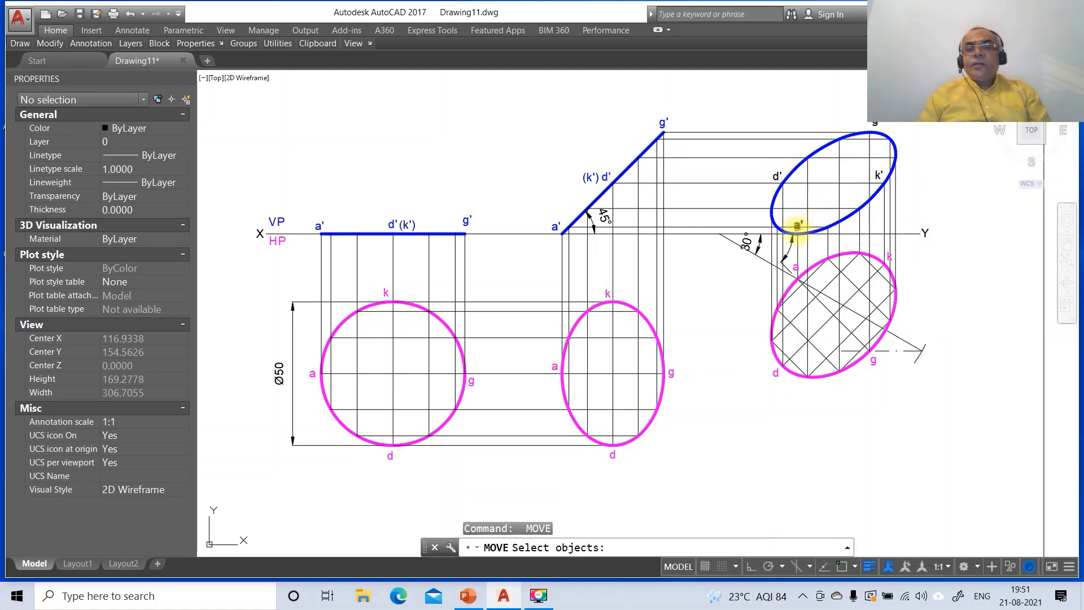
double_click(797, 233)
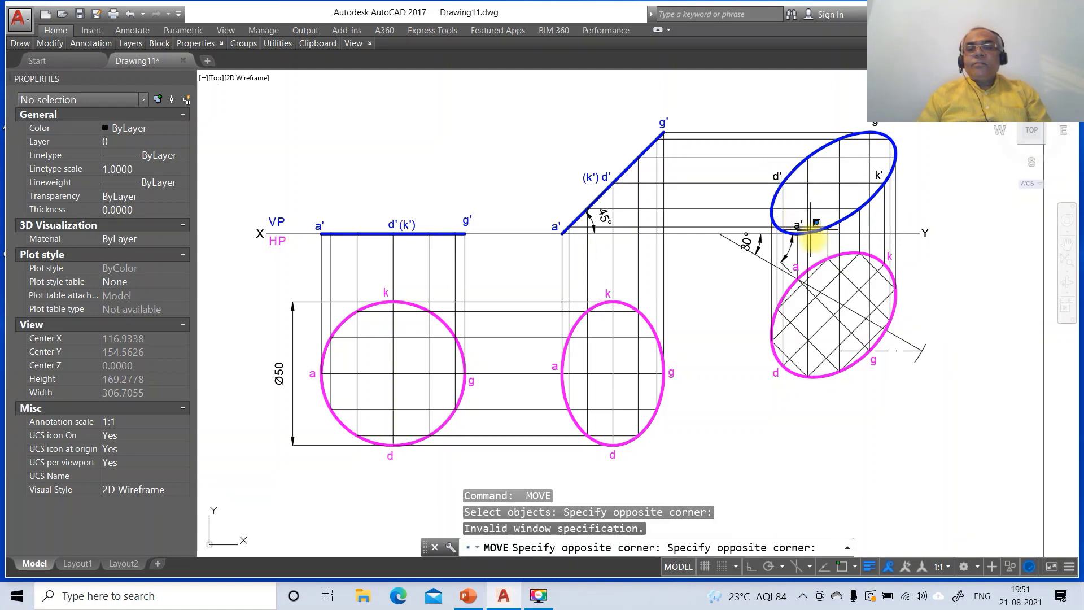
click(812, 240)
click(798, 225)
key(Return)
click(824, 237)
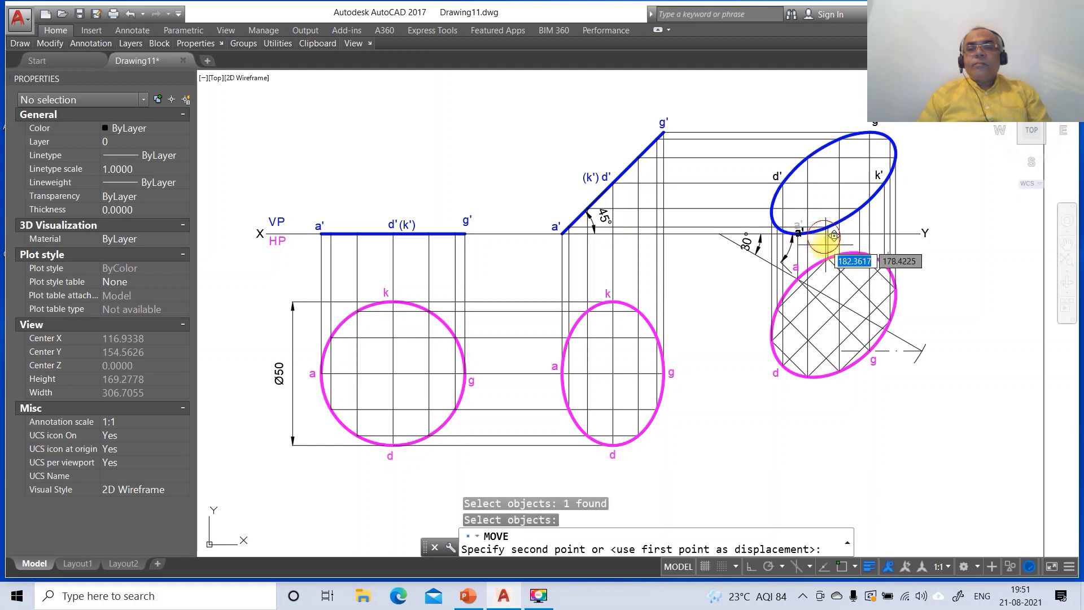
click(829, 246)
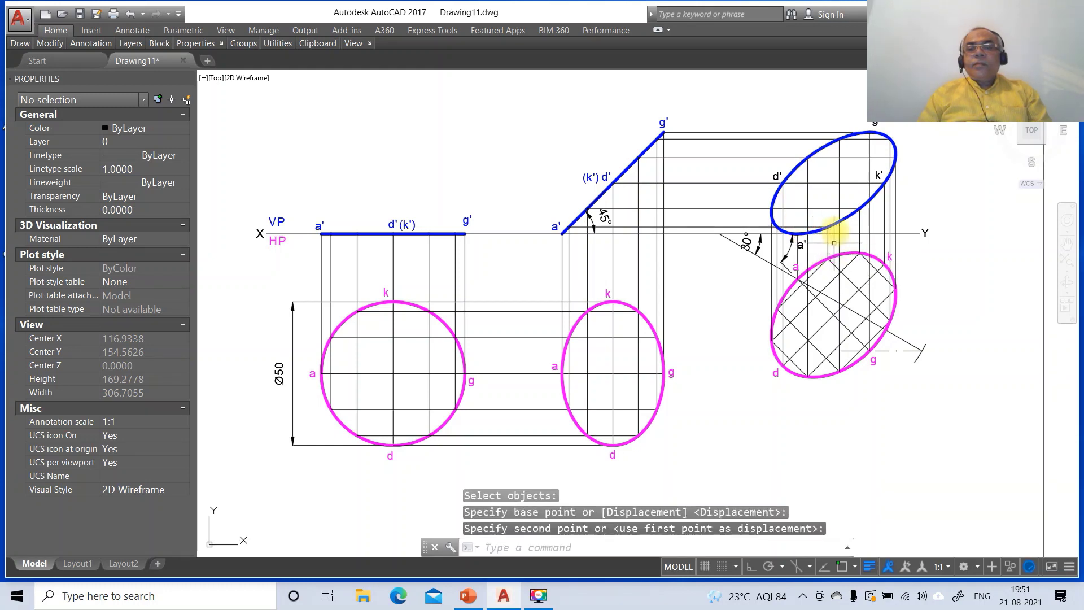
Step: Move the g' label slightly left above the highest point of the tilted front-view ellipse
key(Return)
click(875, 127)
key(Return)
click(900, 153)
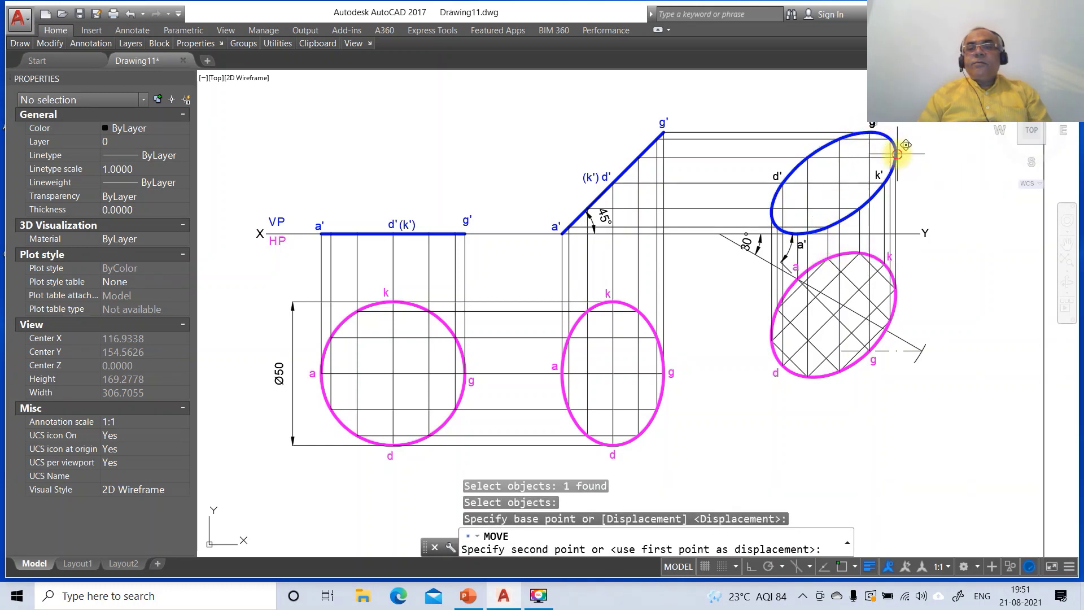
click(896, 153)
Step: Put the a', d', k' and g' labels of the tilted front-view ellipse on the FV layer
click(801, 245)
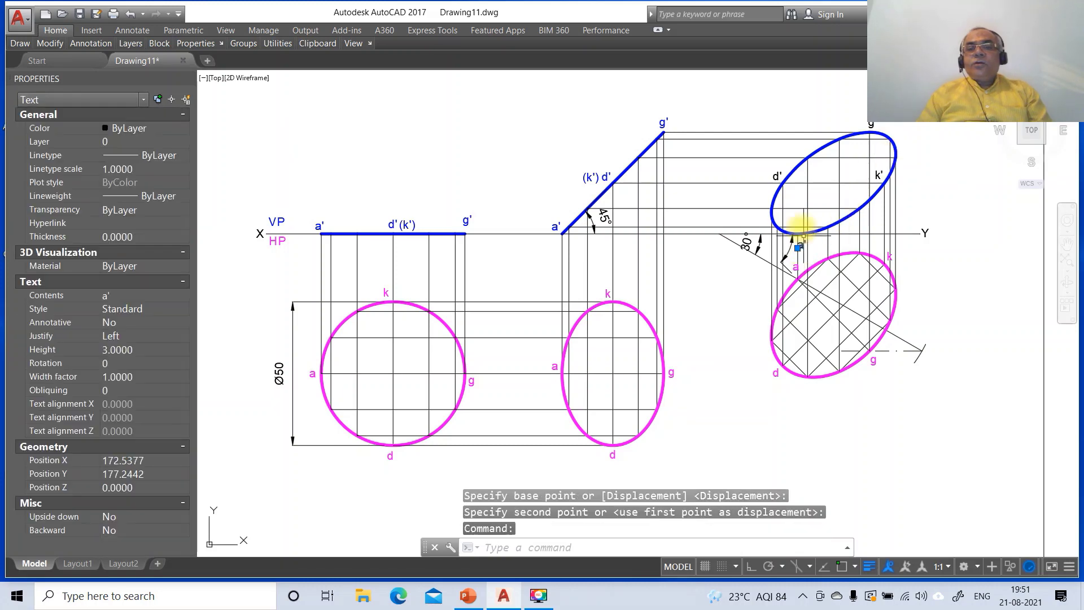
click(778, 176)
click(877, 174)
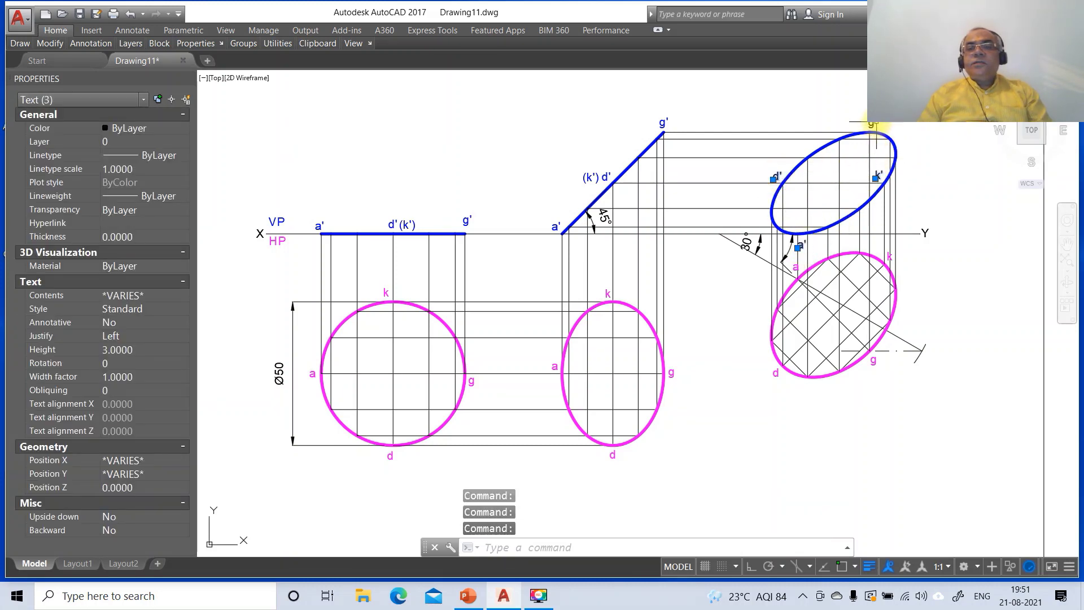
click(33, 146)
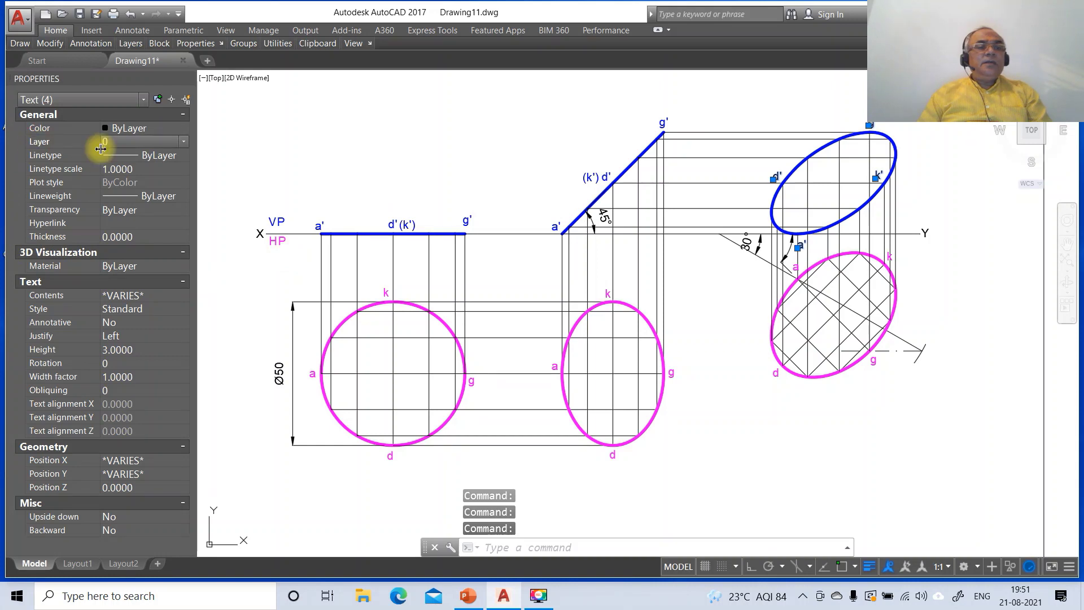
click(142, 165)
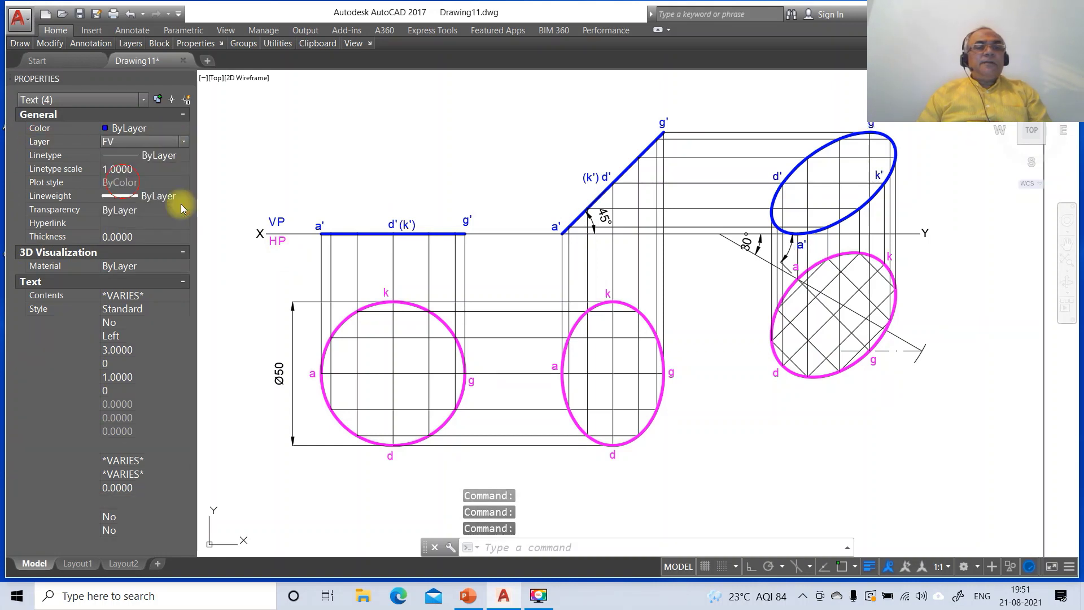
key(Escape)
Step: Place a small multiline text box in the empty space between the upright ellipse and the tilted top-view ellipse
text(z)
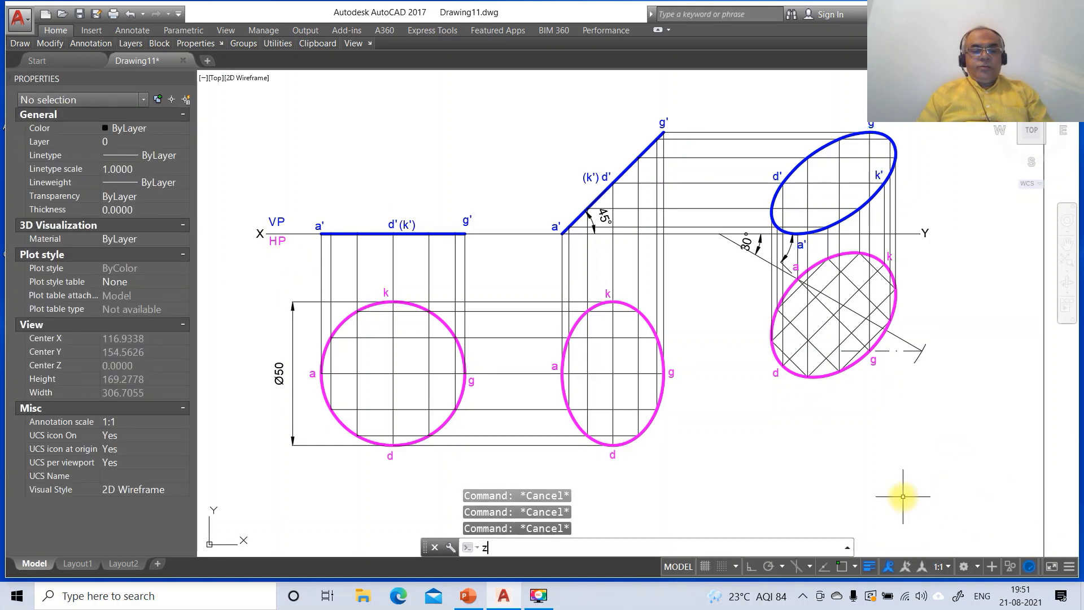
key(Return)
text(p)
key(Return)
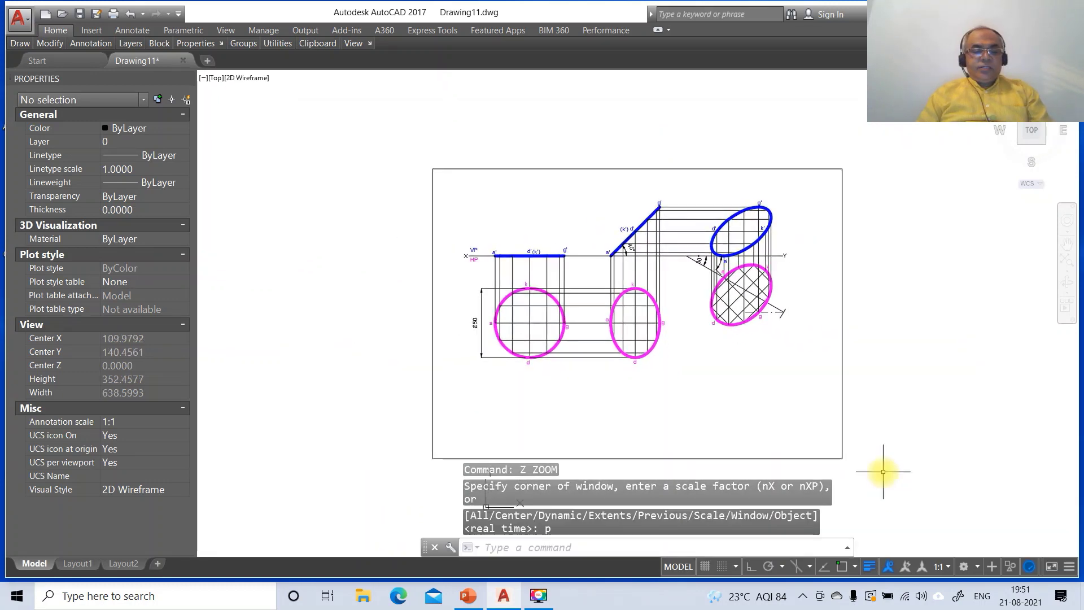
text(z)
key(Return)
text(w)
key(Return)
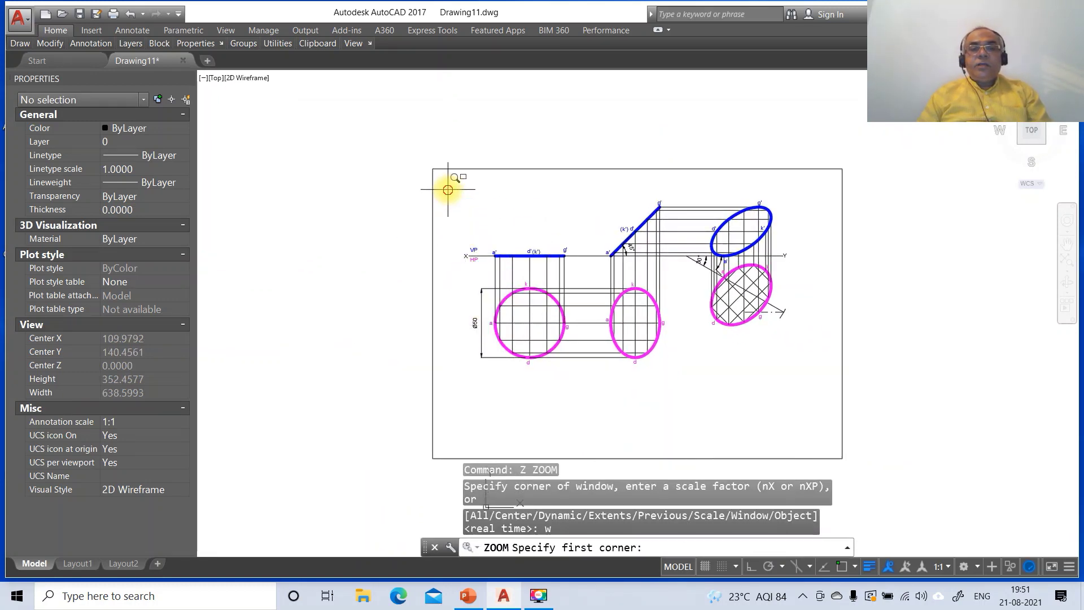
click(448, 189)
click(842, 420)
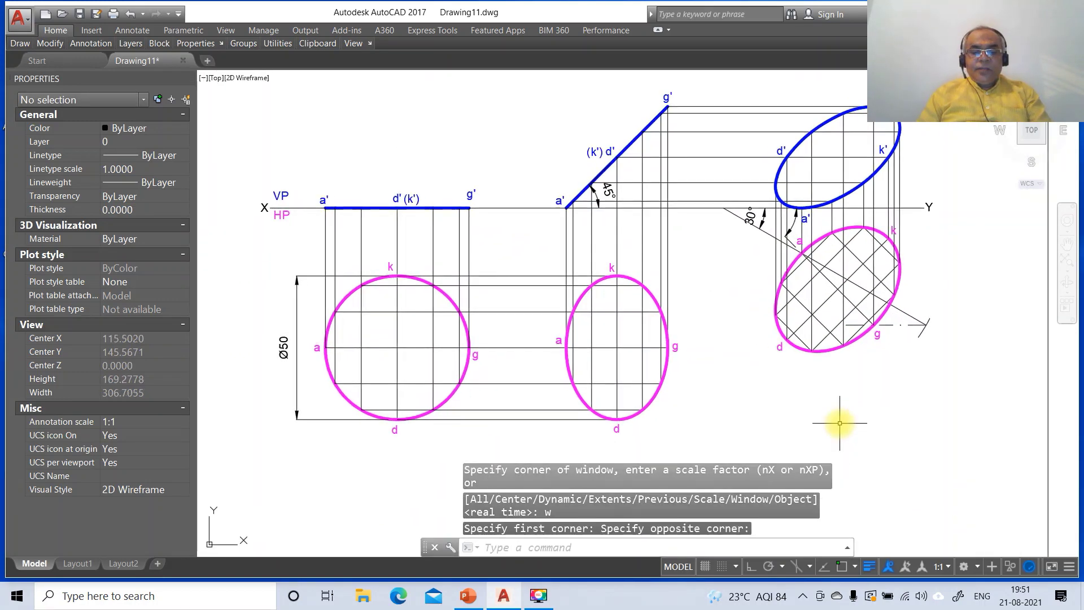
text(MT)
key(Return)
click(727, 342)
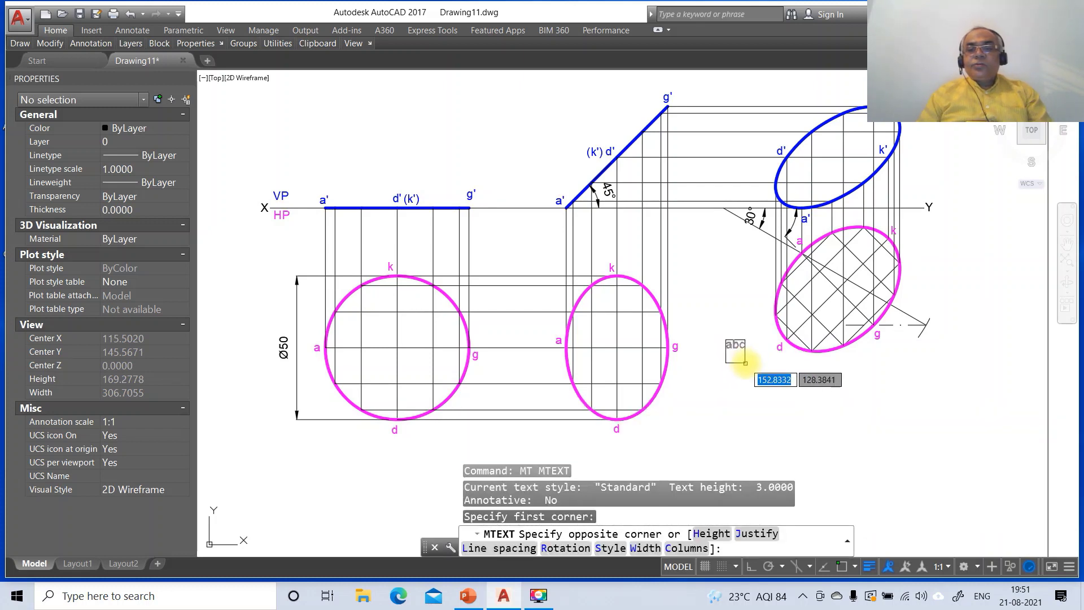
click(752, 367)
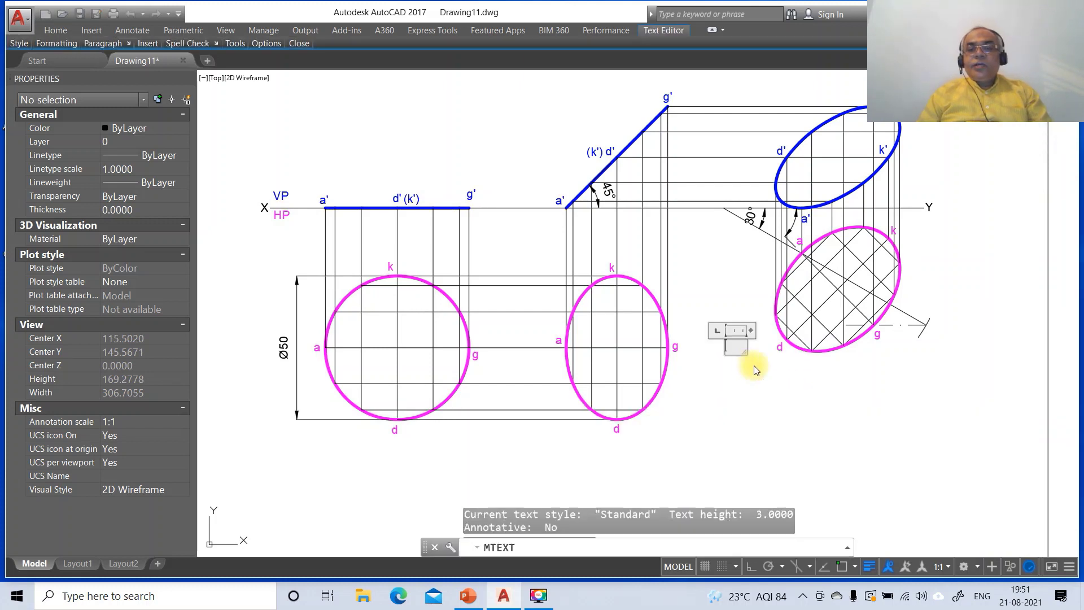
Step: Set the multiline text's font to Symbol and enter β as its content
click(56, 44)
click(140, 61)
scroll(140, 63, down, 15)
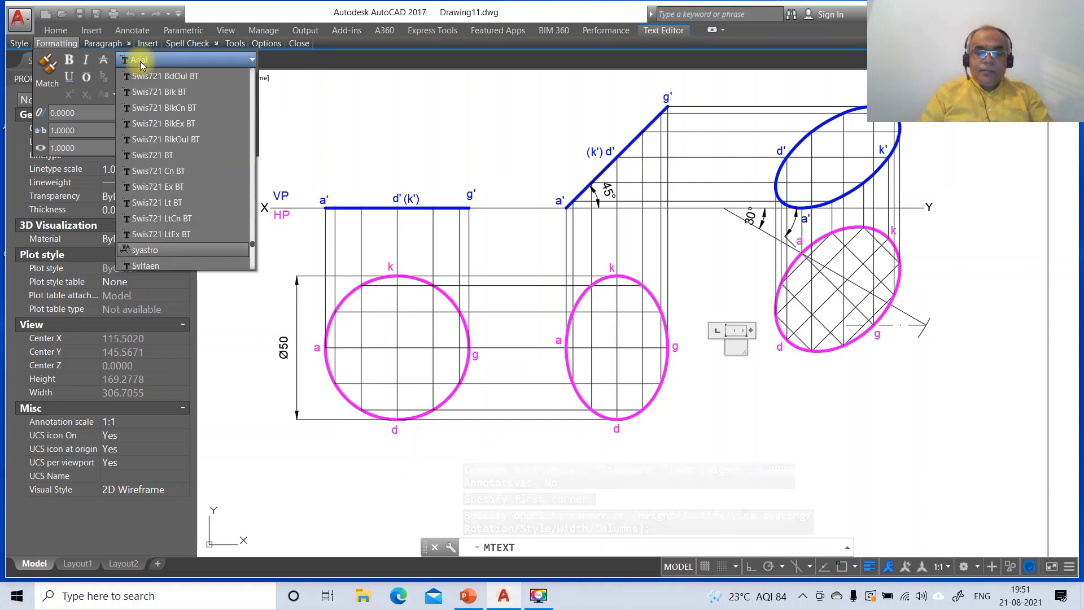
scroll(140, 65, up, 20)
scroll(145, 64, down, 15)
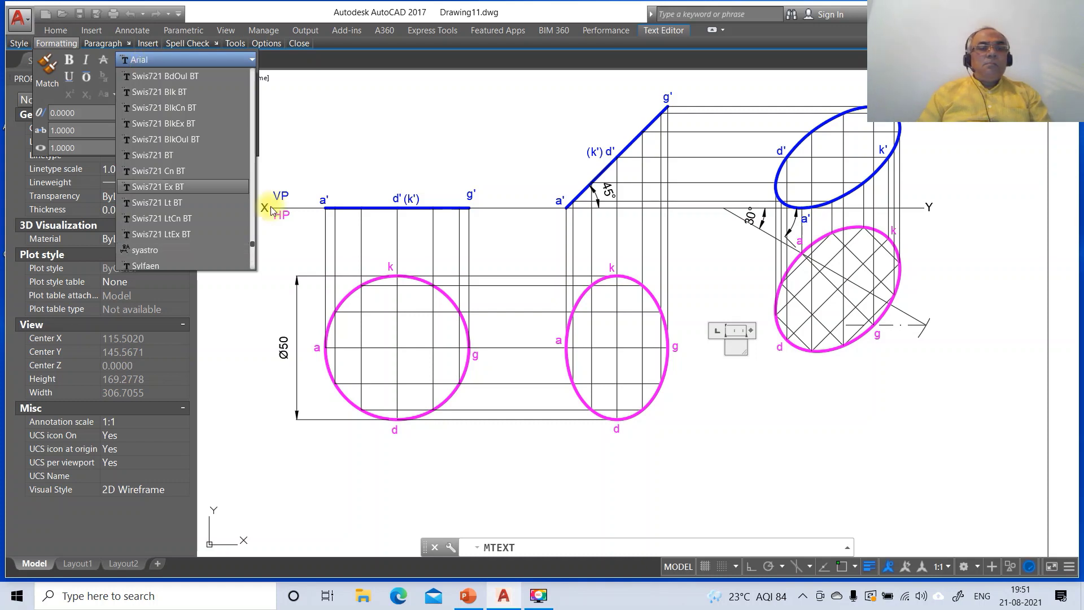
scroll(252, 260, down, 3)
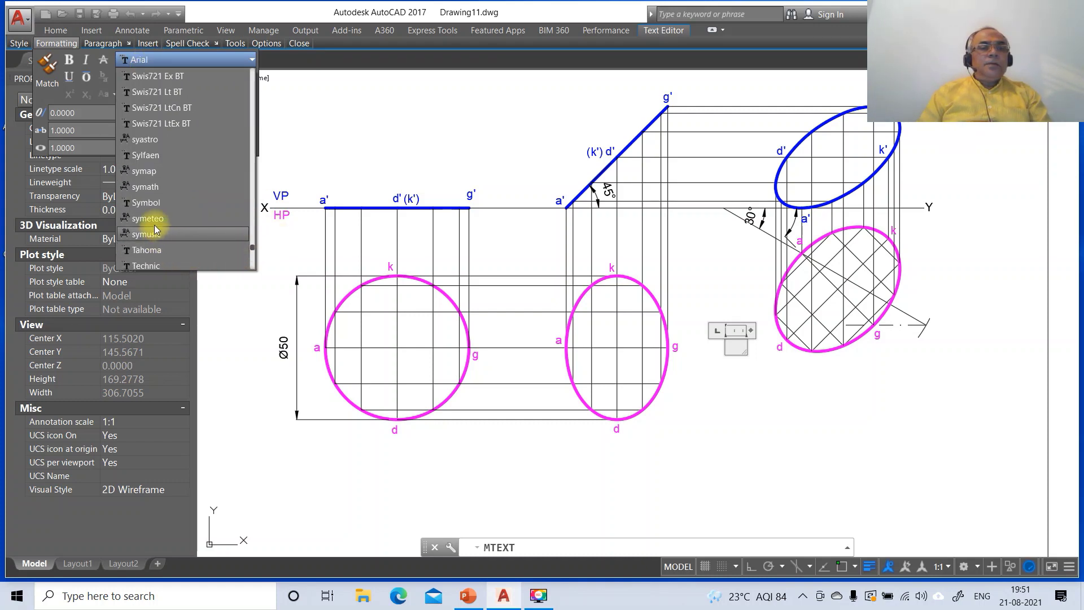
click(151, 203)
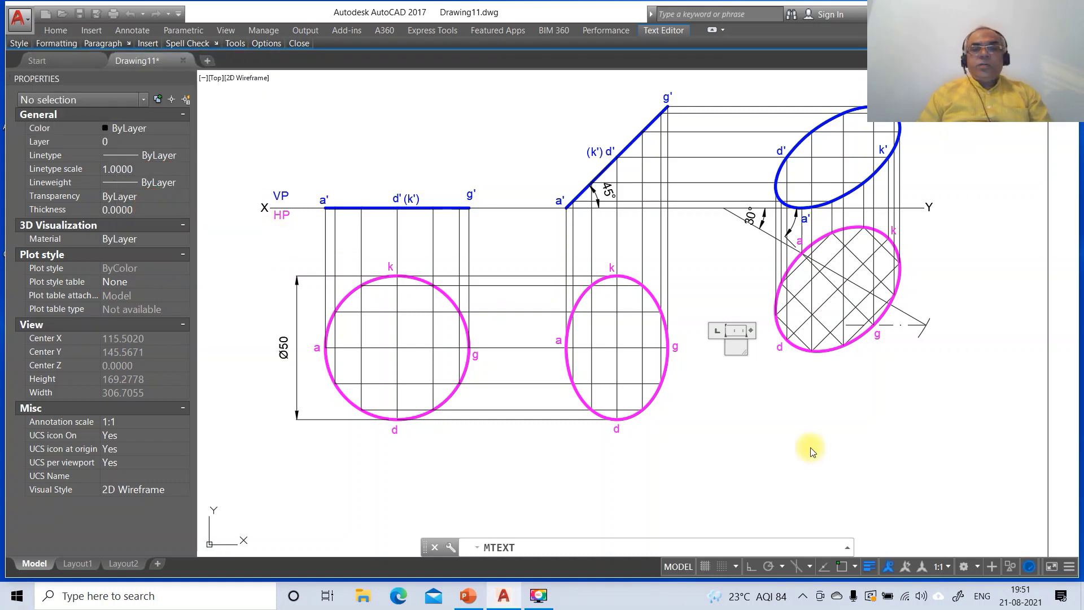
click(812, 458)
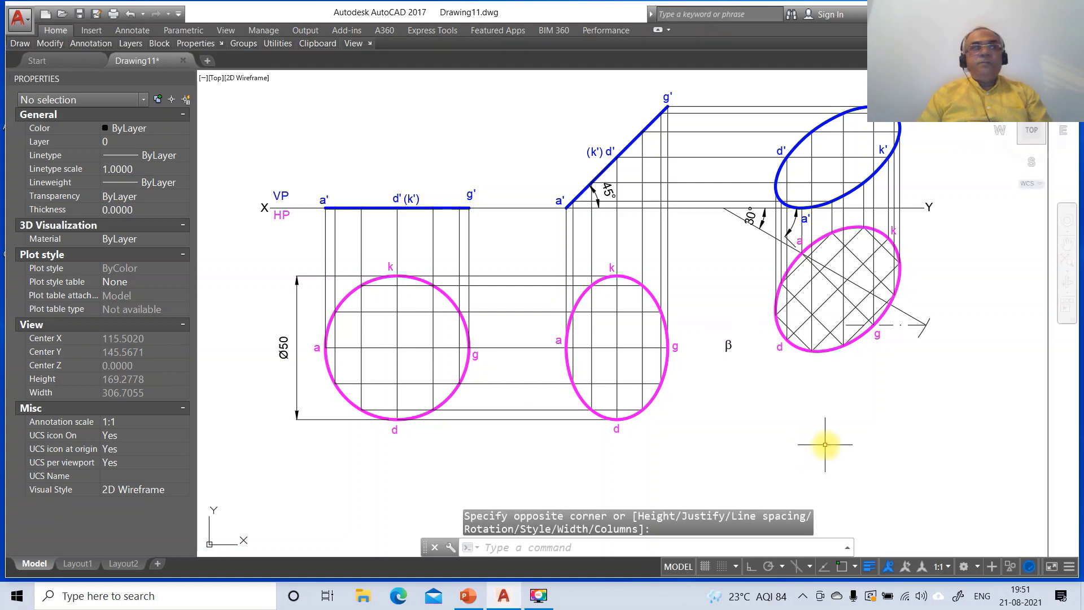
Step: Move the β label to the unlabelled angle arc below the reference line, beside the a' label
text(m)
key(Return)
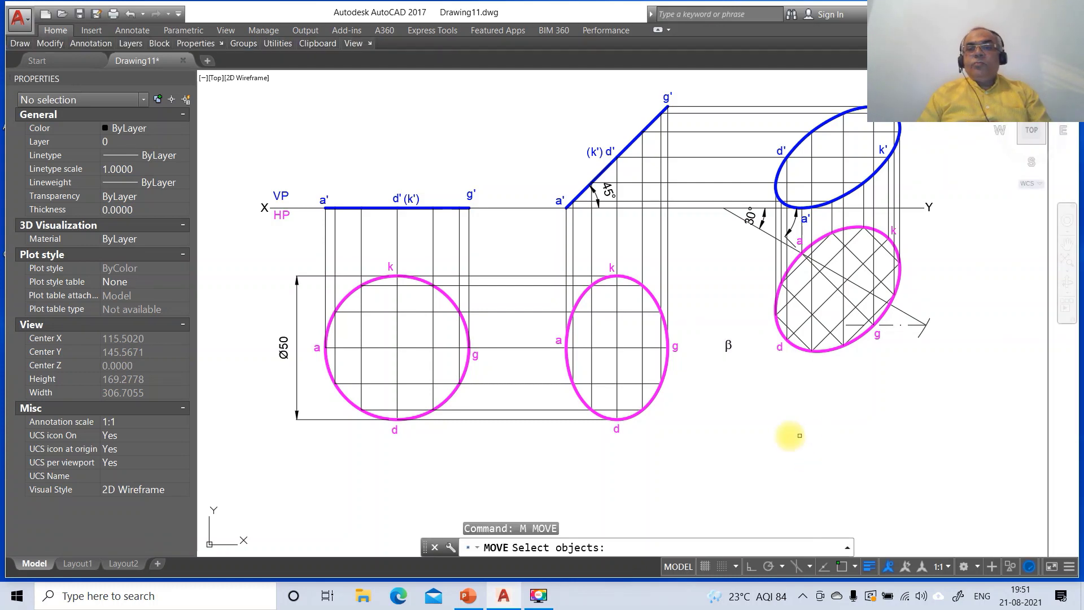
click(728, 346)
key(Return)
click(766, 420)
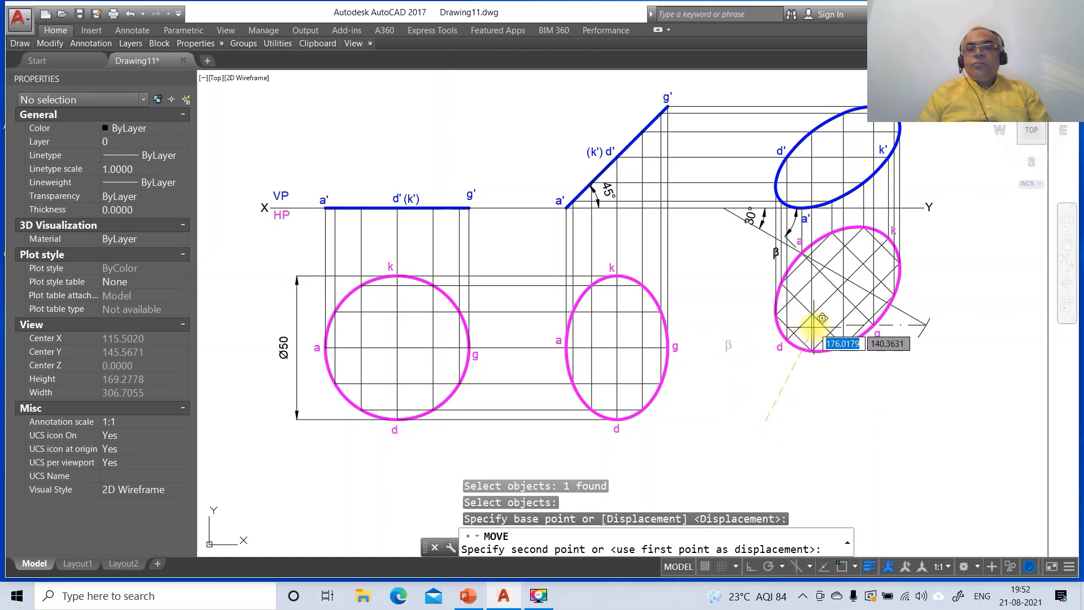
click(835, 286)
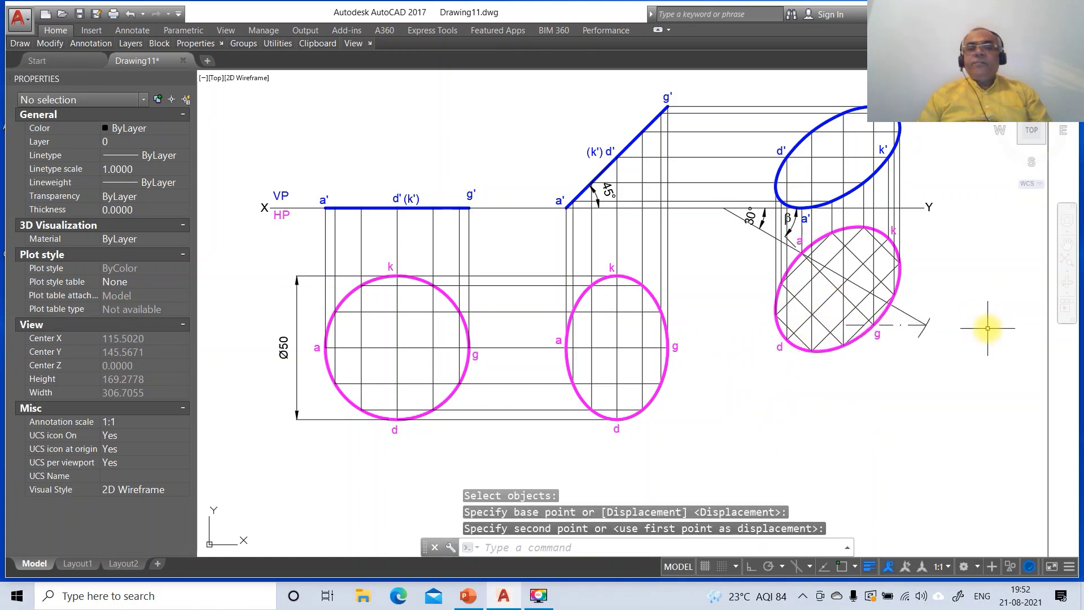
Step: Examine the whole sheet and a close-up of all the labelled projections
text(z)
key(Return)
scroll(947, 310, down, 2)
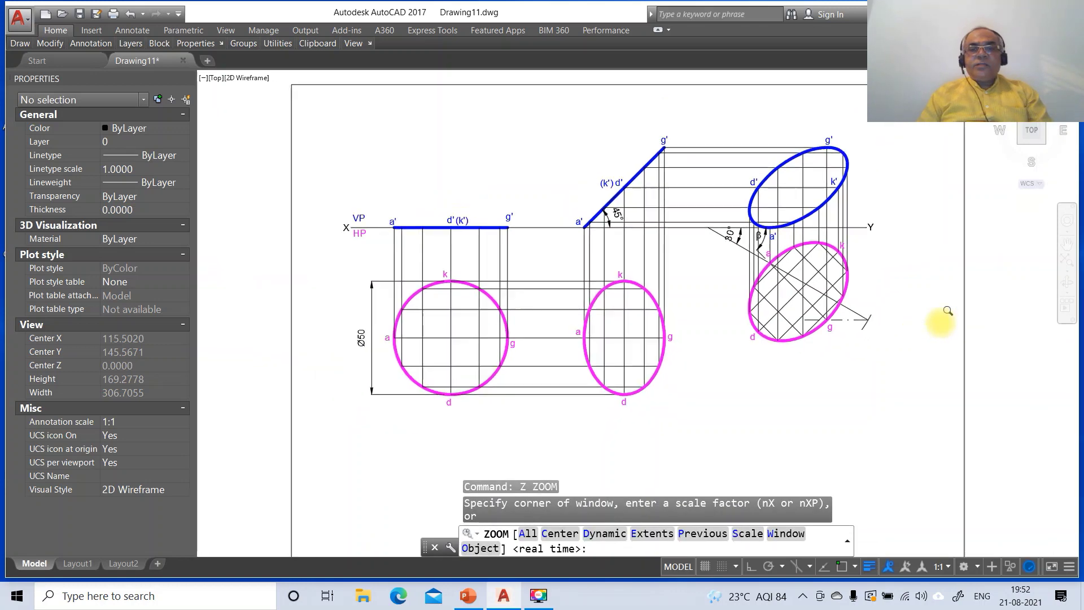
scroll(947, 311, down, 3)
text(w)
key(Return)
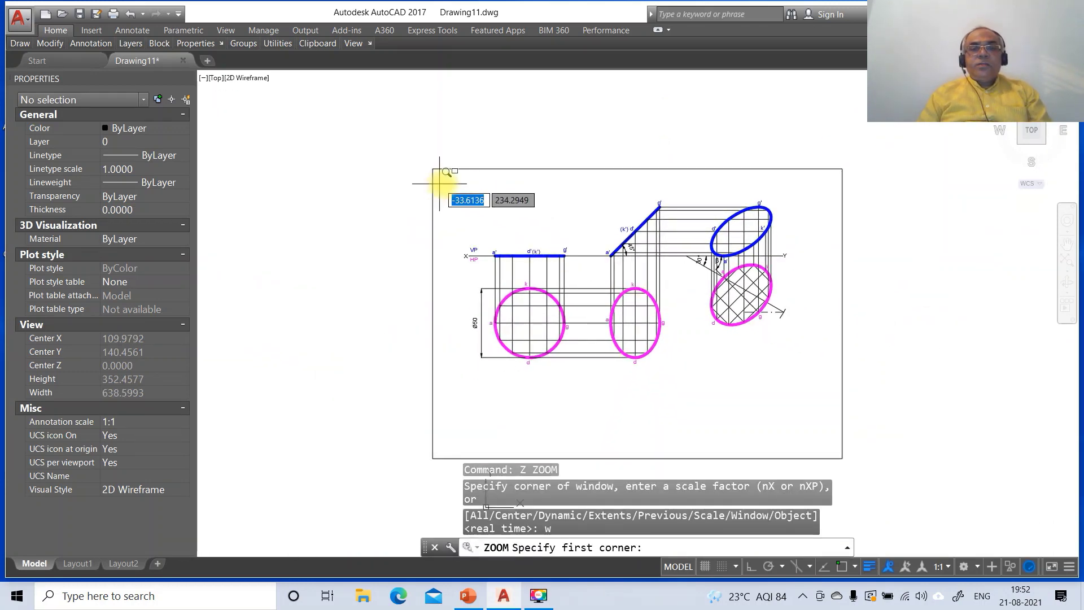
click(440, 183)
click(835, 390)
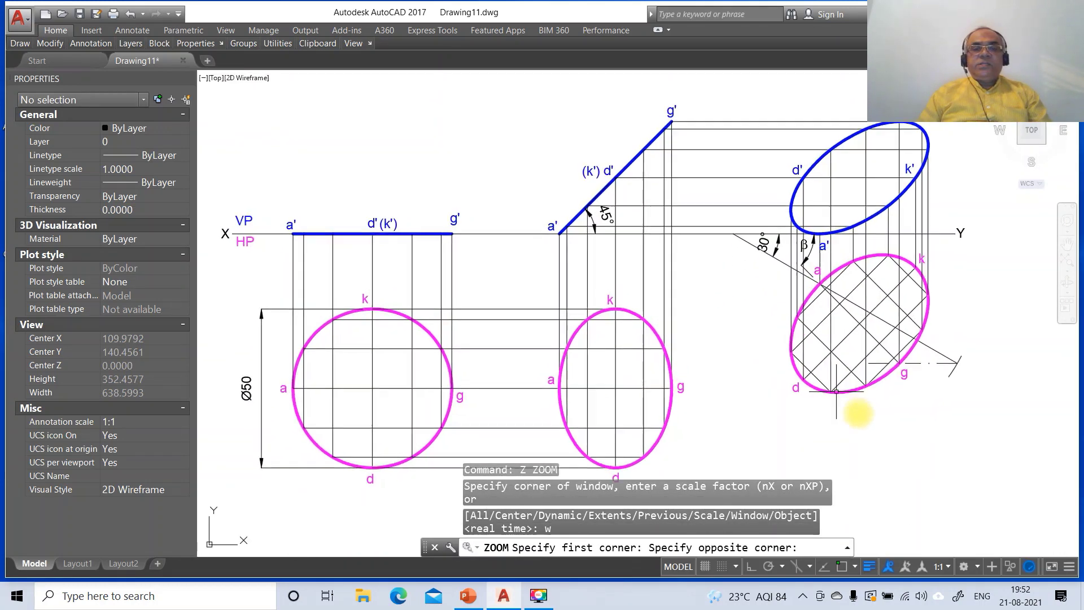
key(Escape)
key(Escape)
key(Escape)
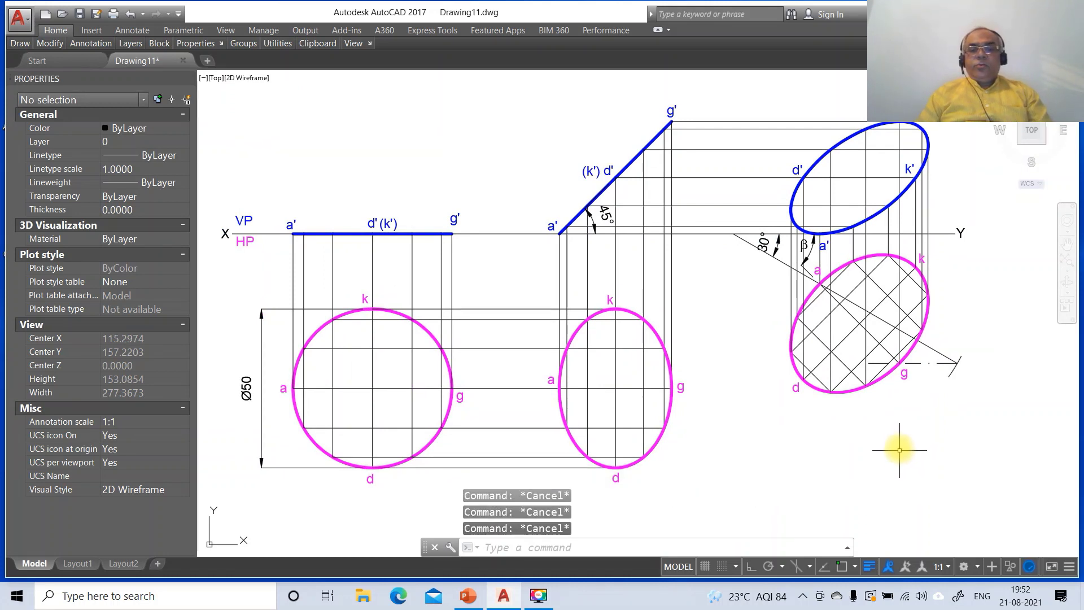